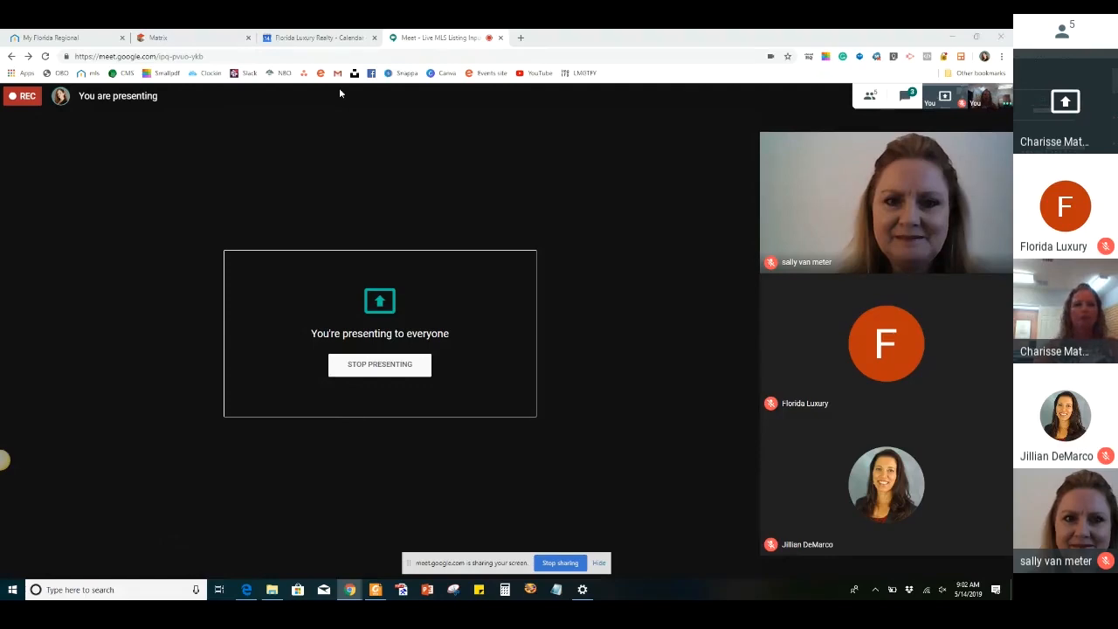
Open Matrix from the My Florida Regional dashboard and start a new listing with the Residential - Add/Edit Listing Fields form
click(51, 39)
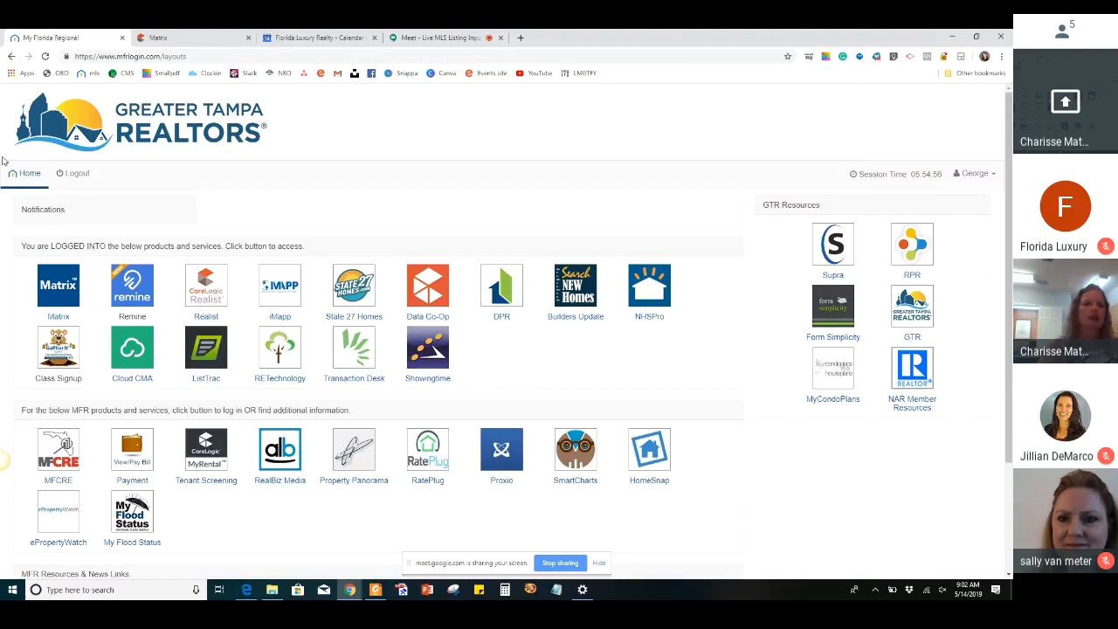
click(65, 281)
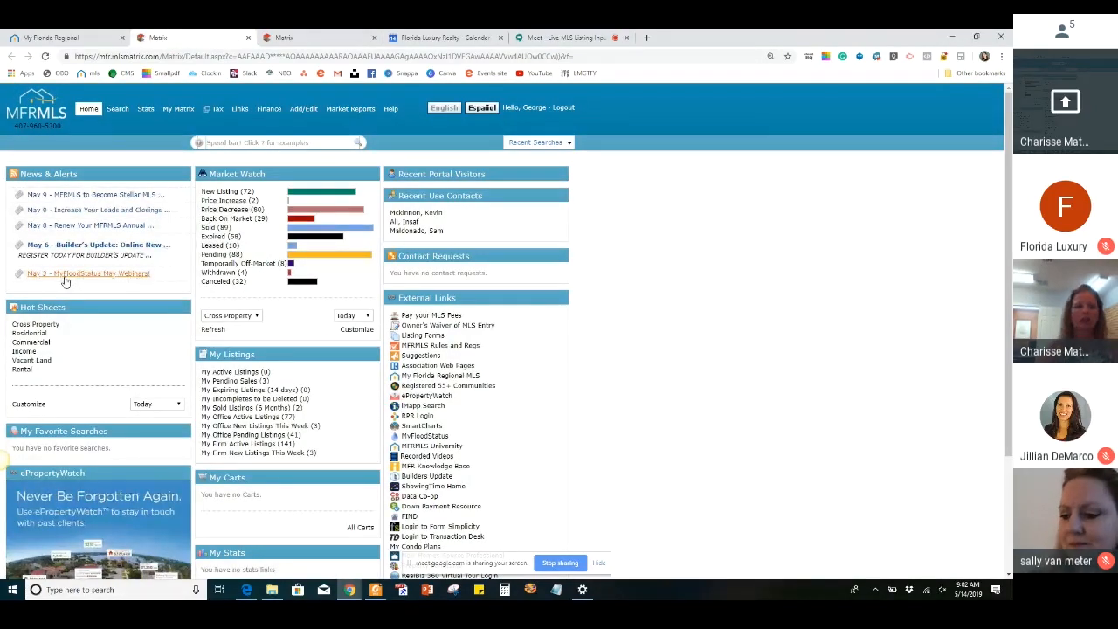
click(297, 110)
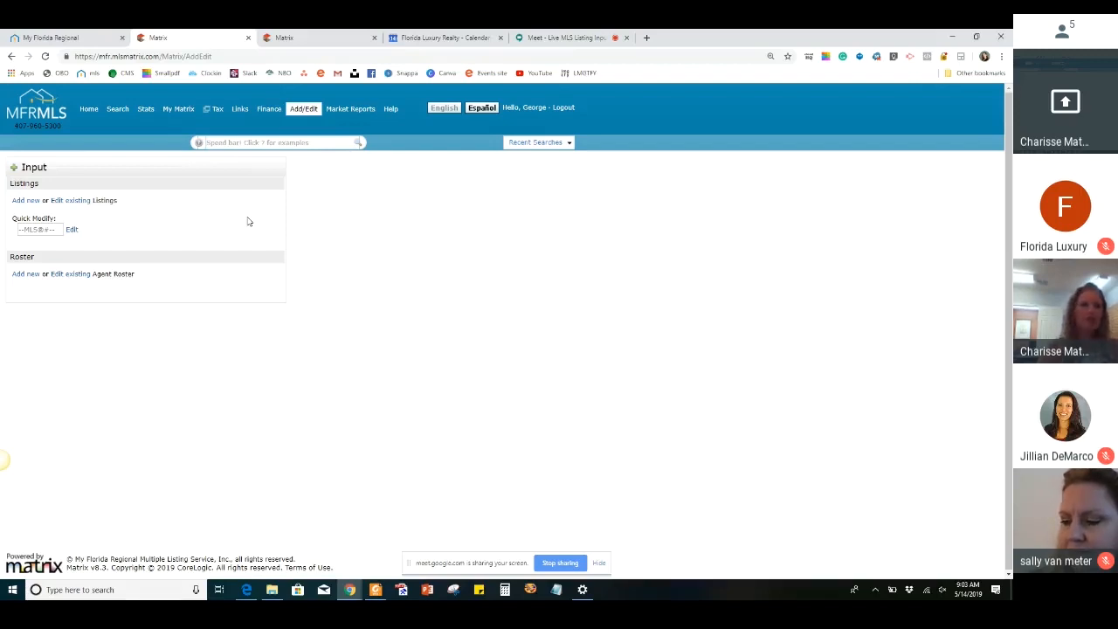
click(25, 204)
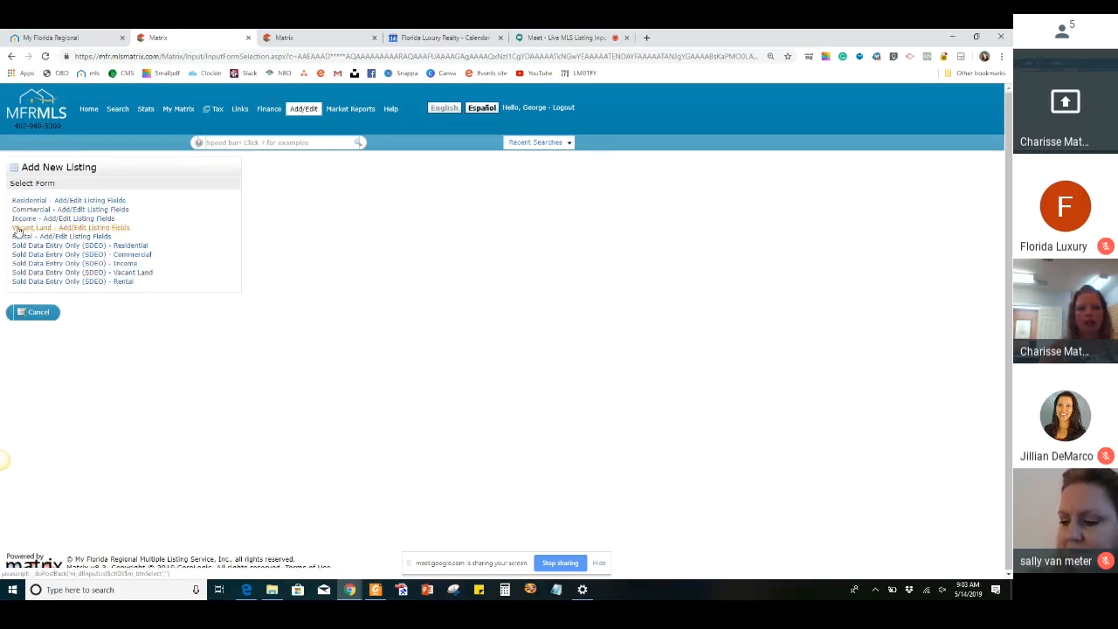
click(103, 201)
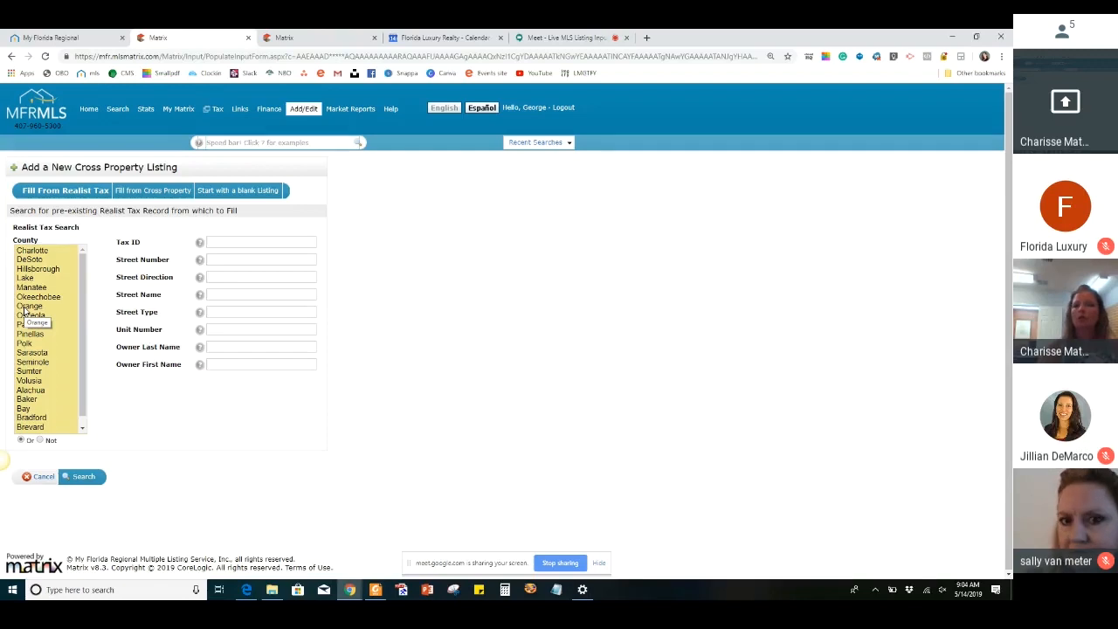
Search the Realist tax records in Pinellas county by the property's street number and name, and fill the listing from the matching record
click(223, 258)
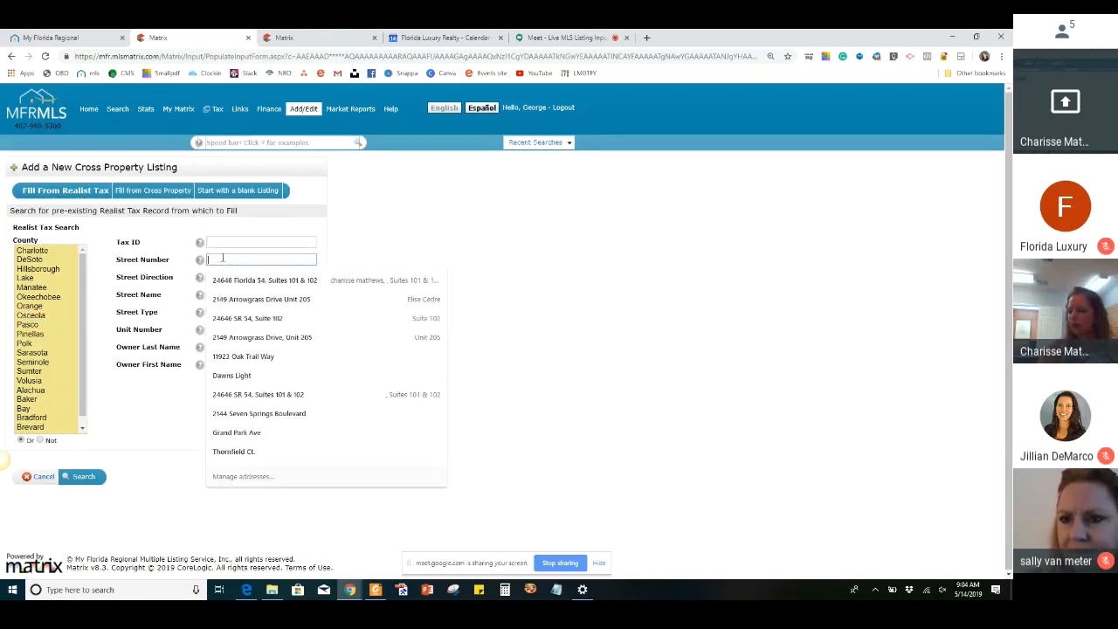
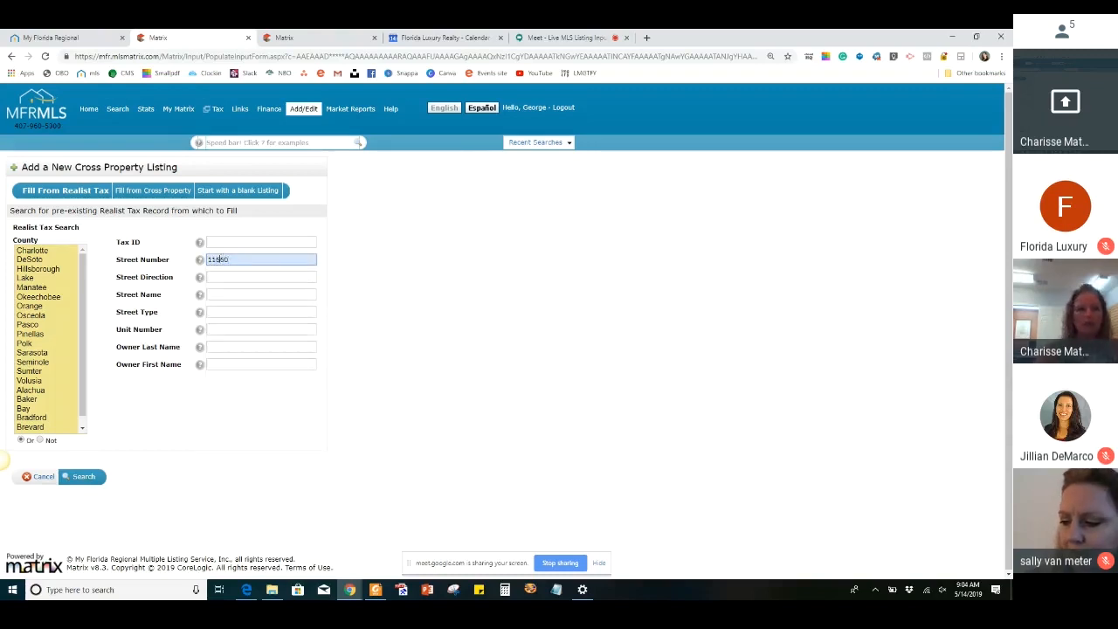
click(212, 295)
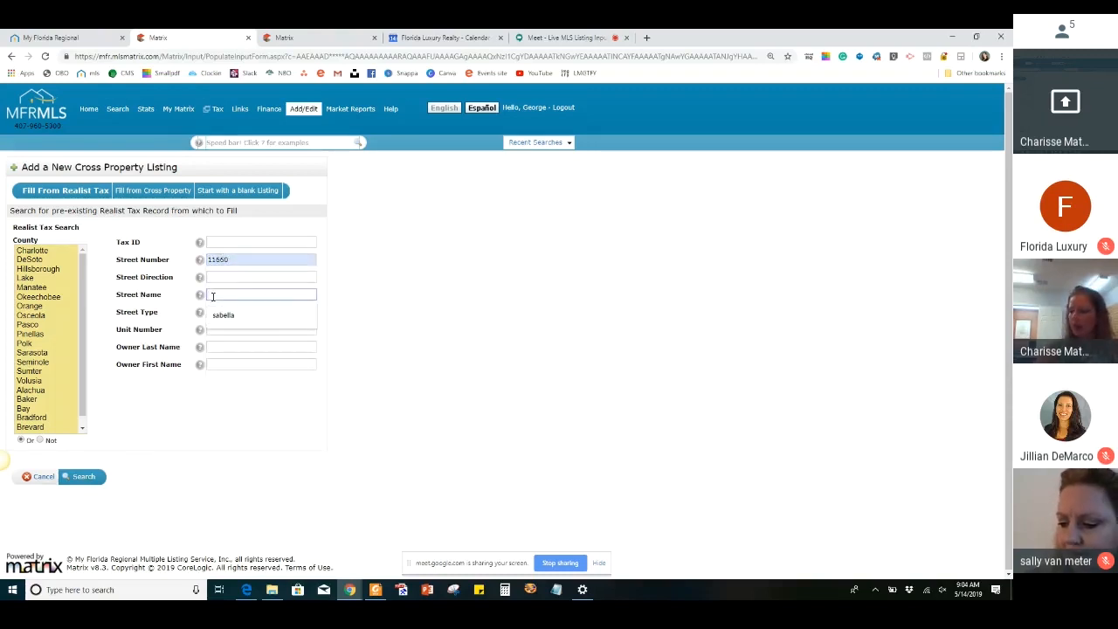
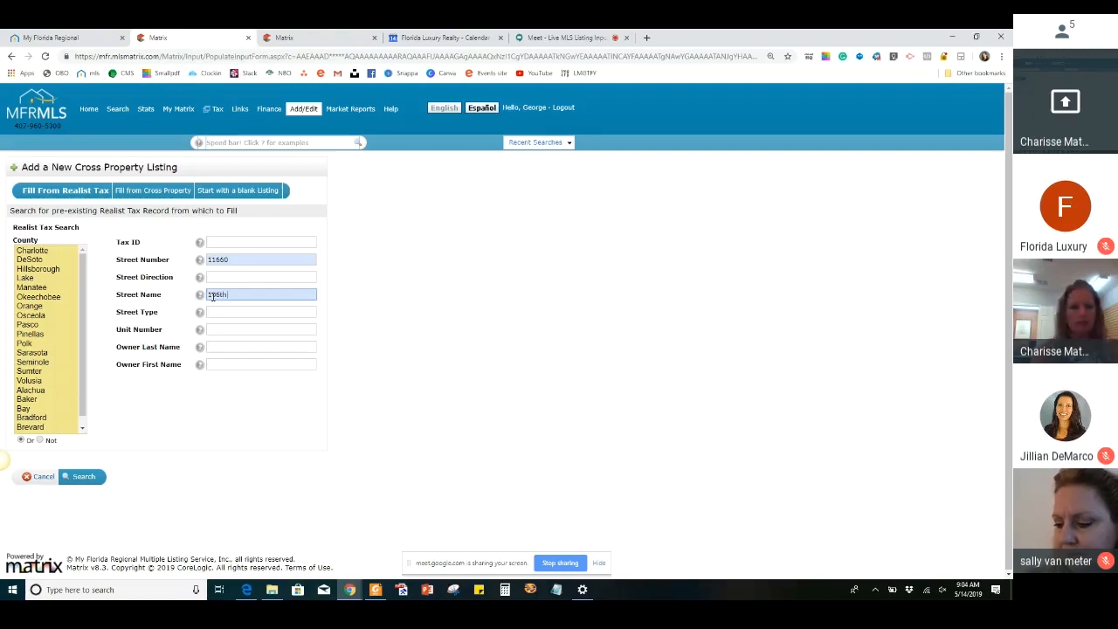
click(33, 334)
click(85, 478)
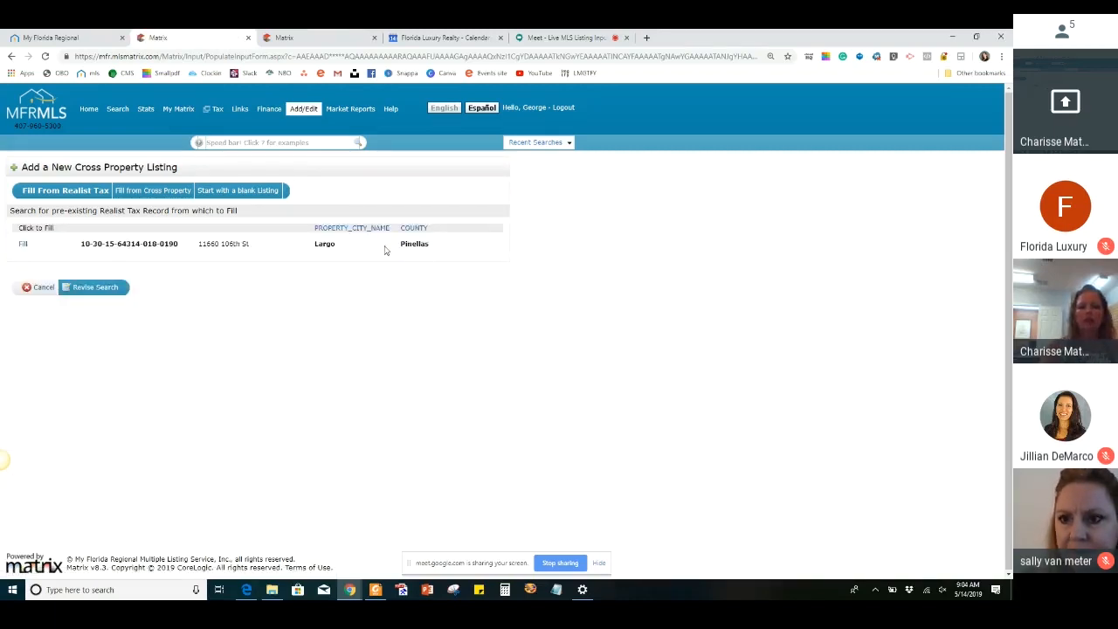
click(24, 245)
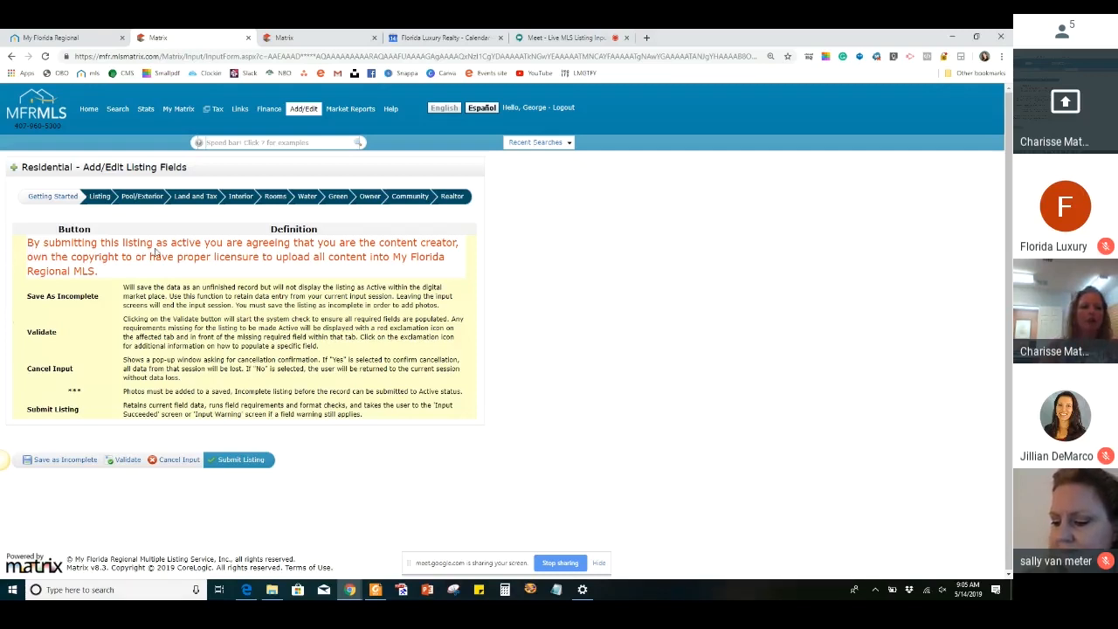
Go to the form's Listing section and set the list date to 5/14/19
click(98, 199)
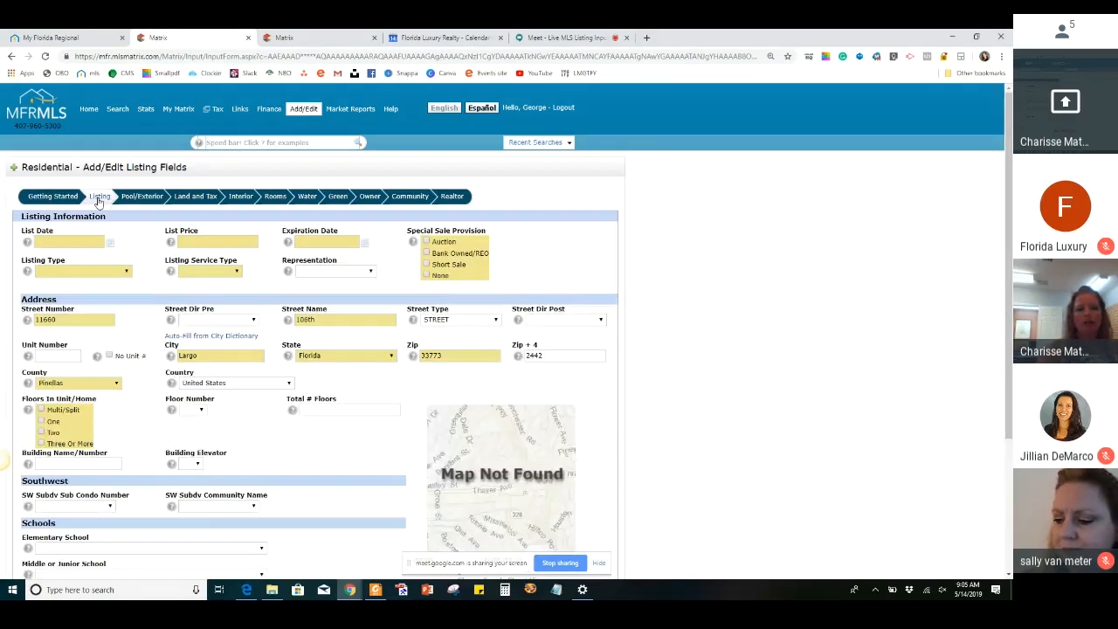
click(83, 242)
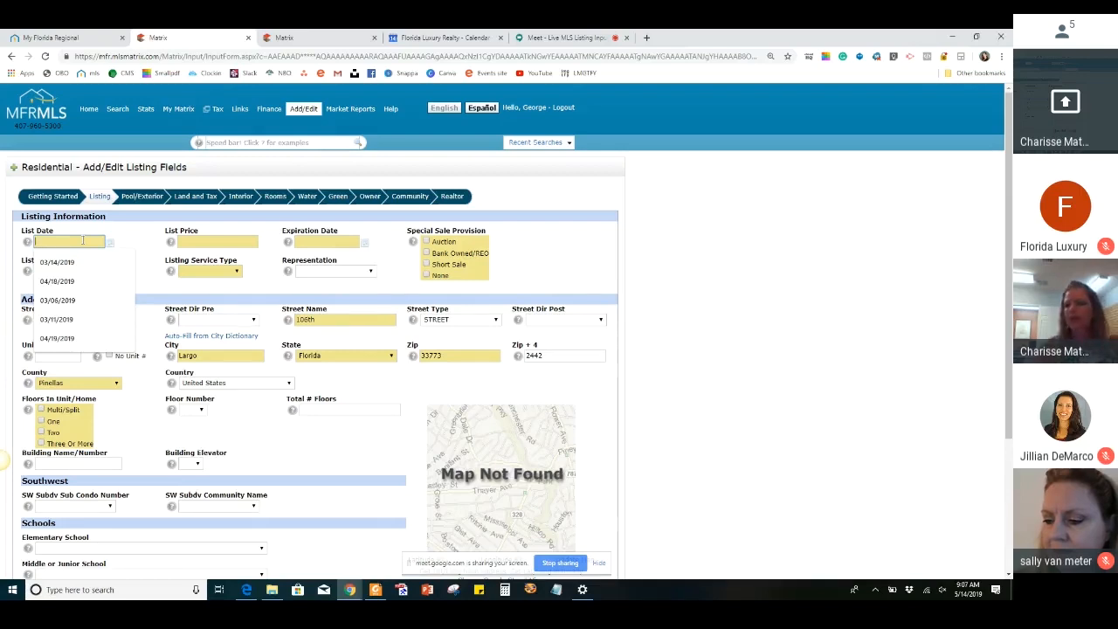
text(5/)
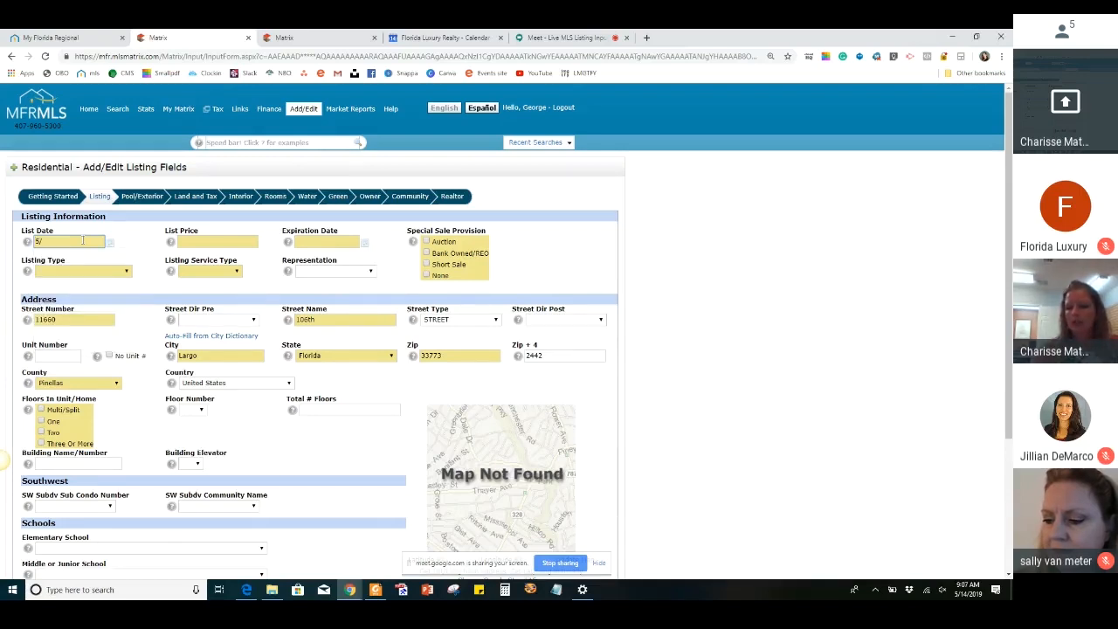
text(17/)
key(BackSpace)
key(BackSpace)
text(4)
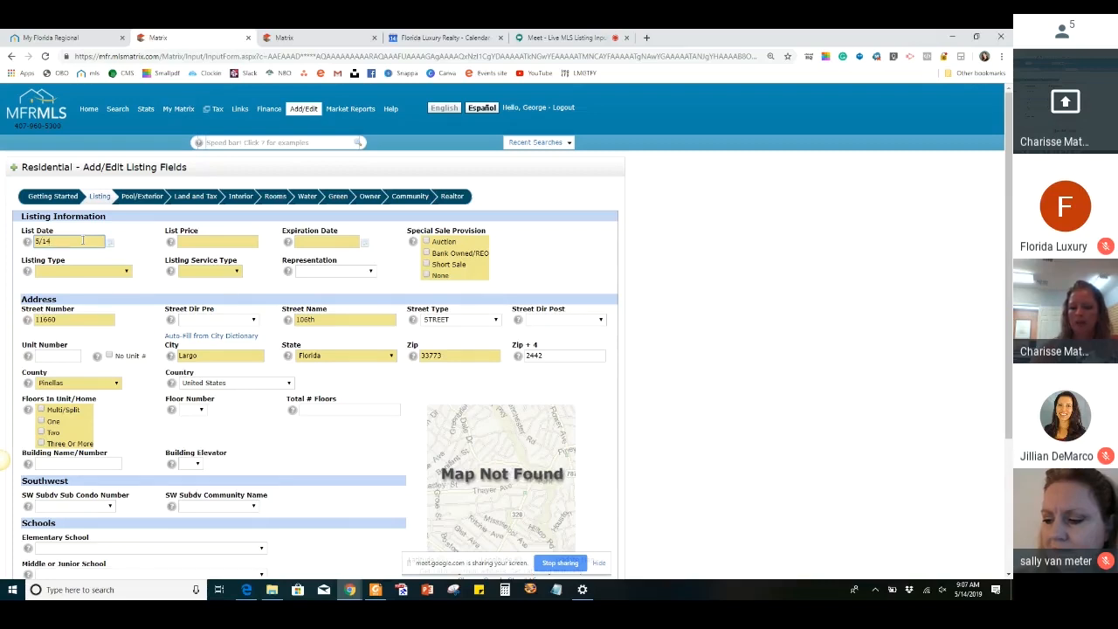
text(/19)
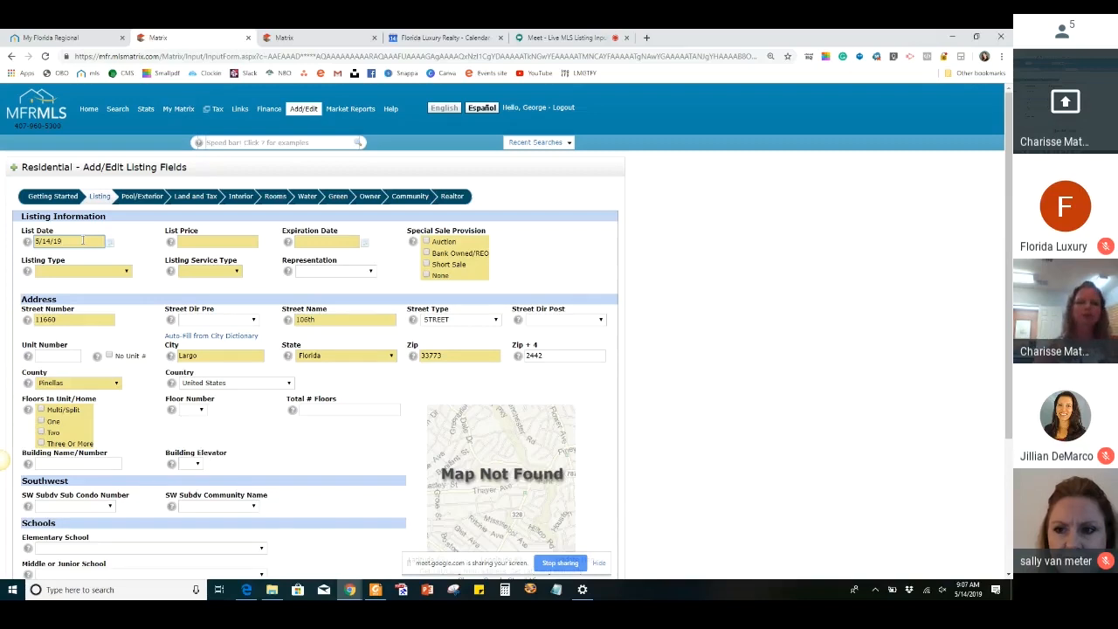
Set the list price to 195000 and the expiration date to 11/16/19
click(227, 240)
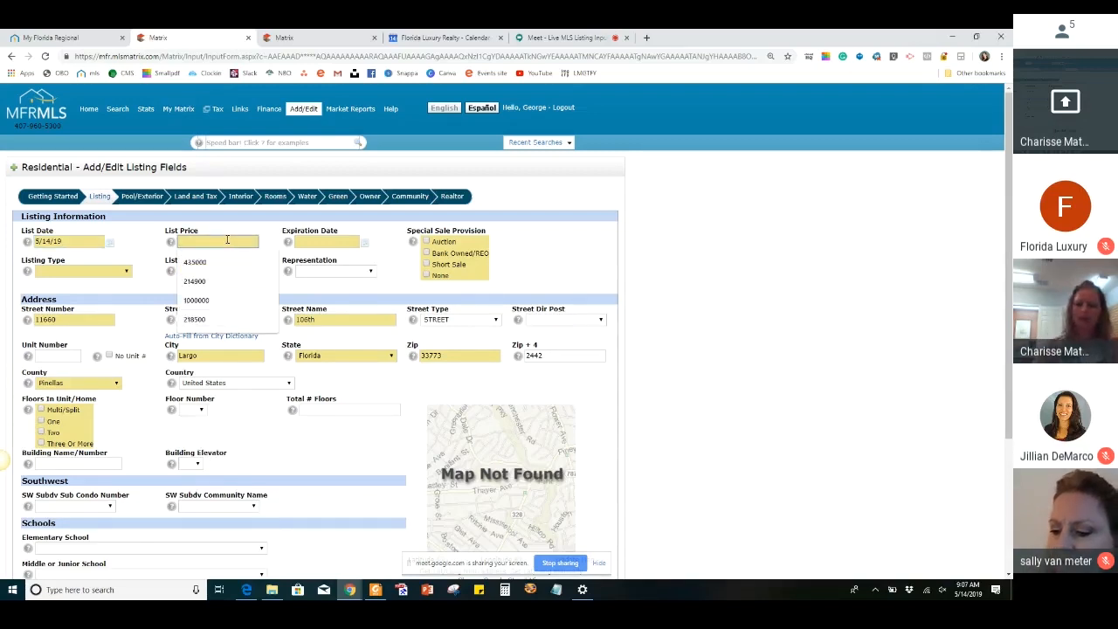
text(195)
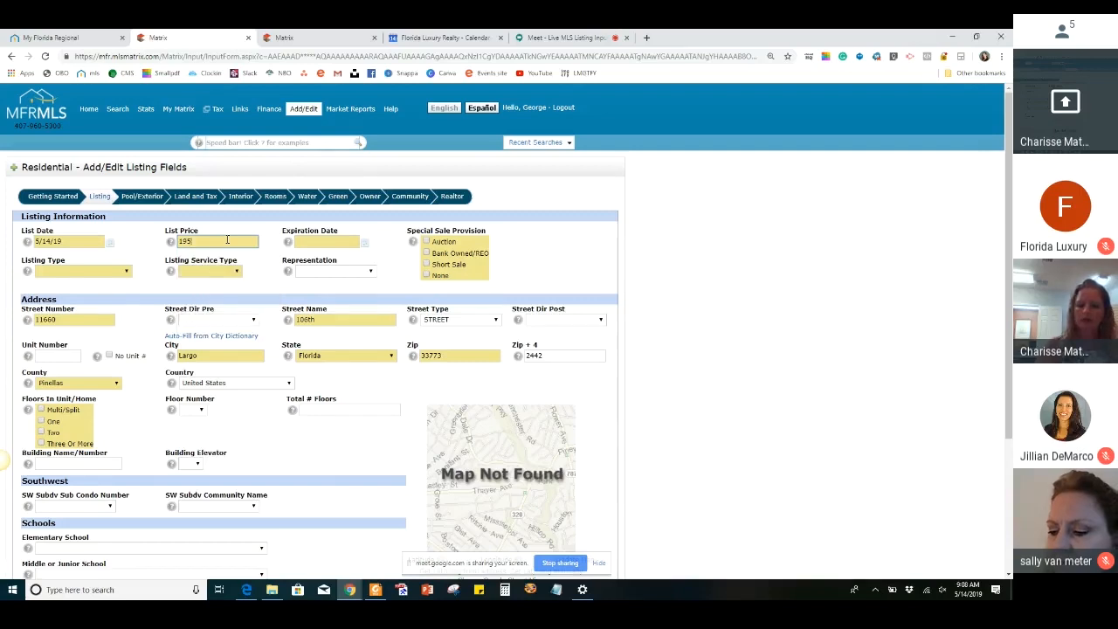
text(000)
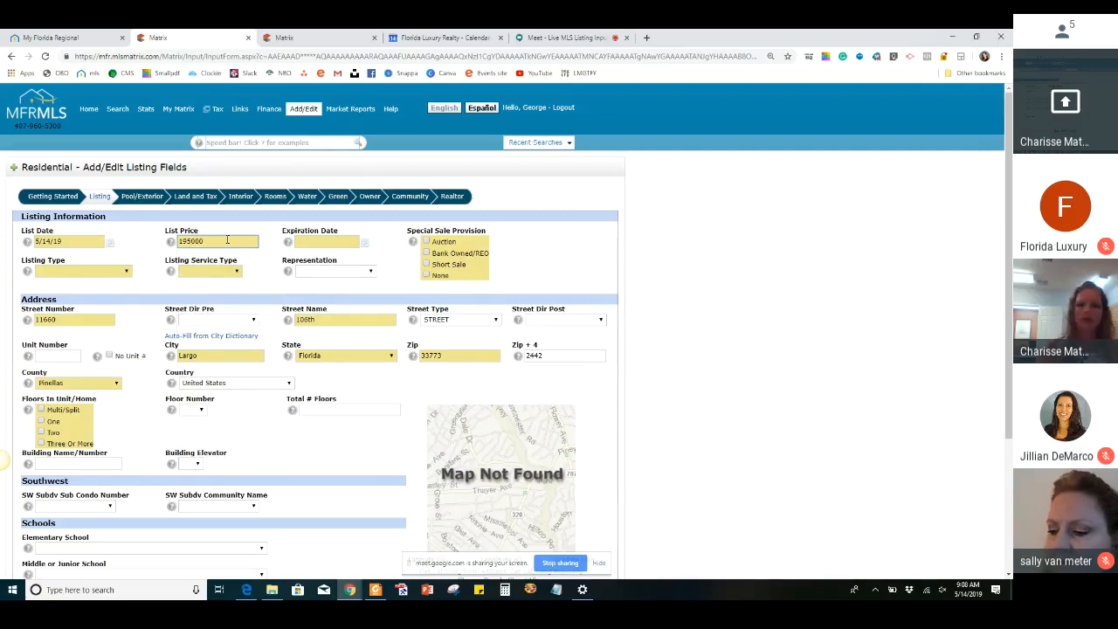
click(306, 242)
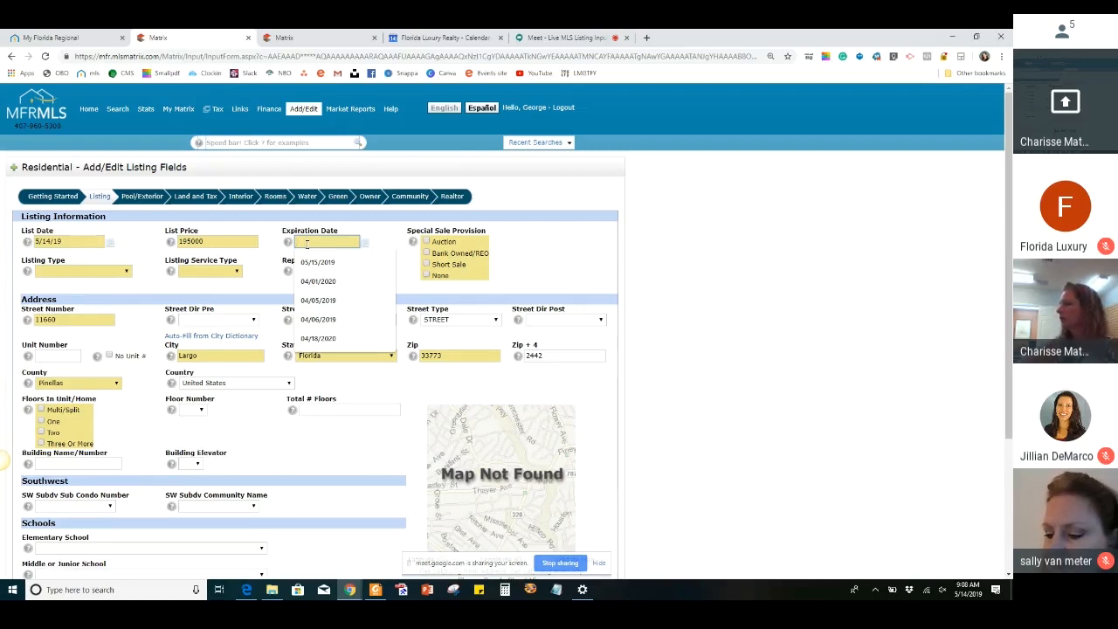
text(11/1)
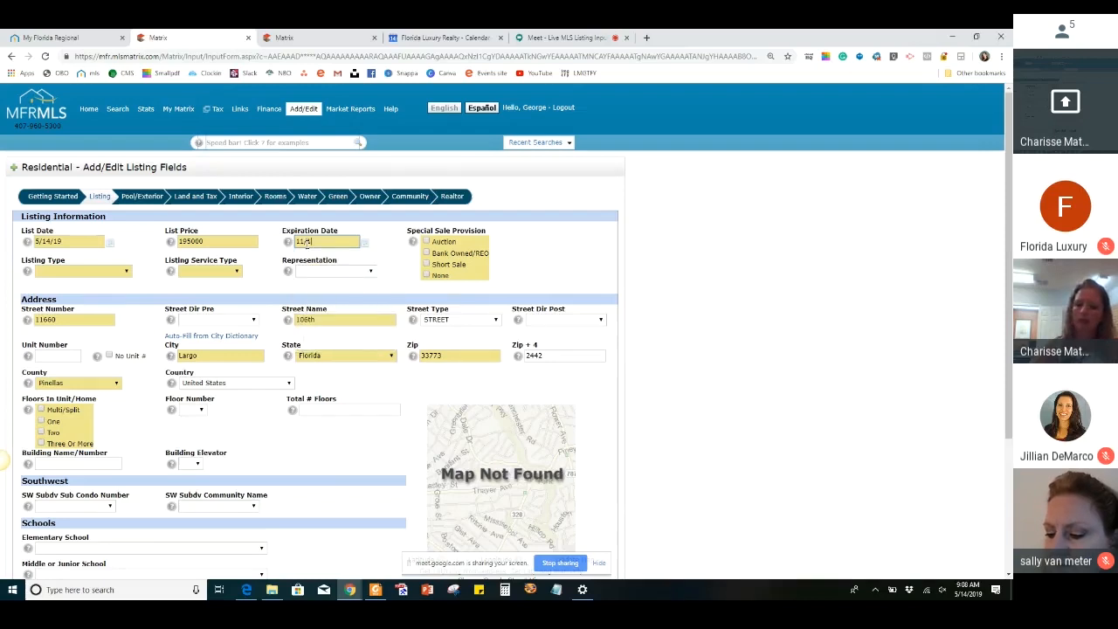
text(6/19)
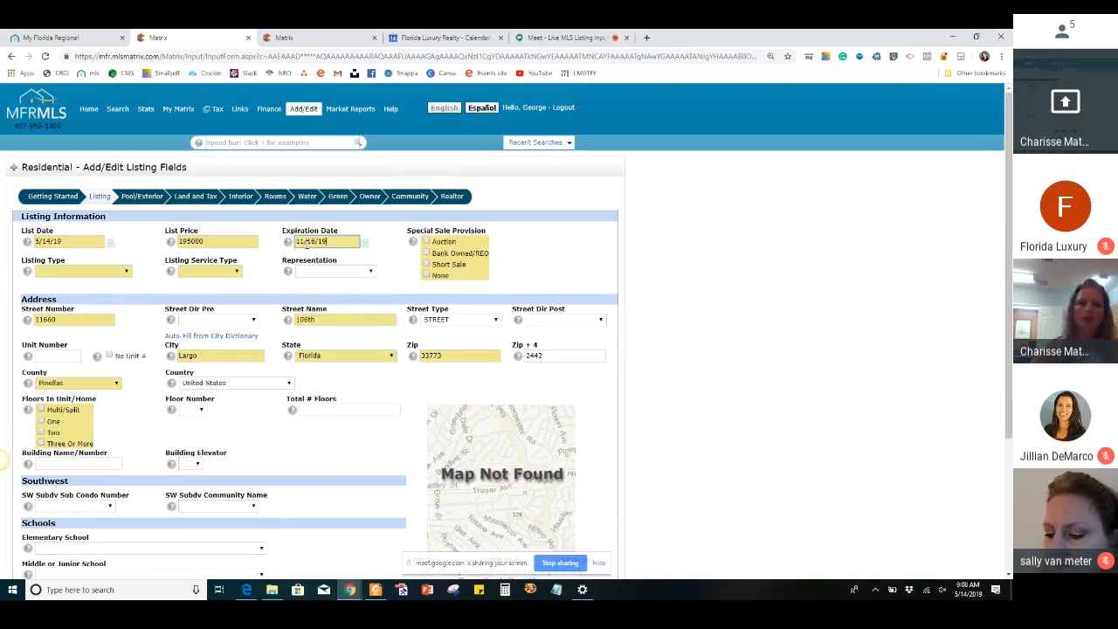
Set the special sale provision to None and the listing type to Exclusive Right To Sell
click(427, 276)
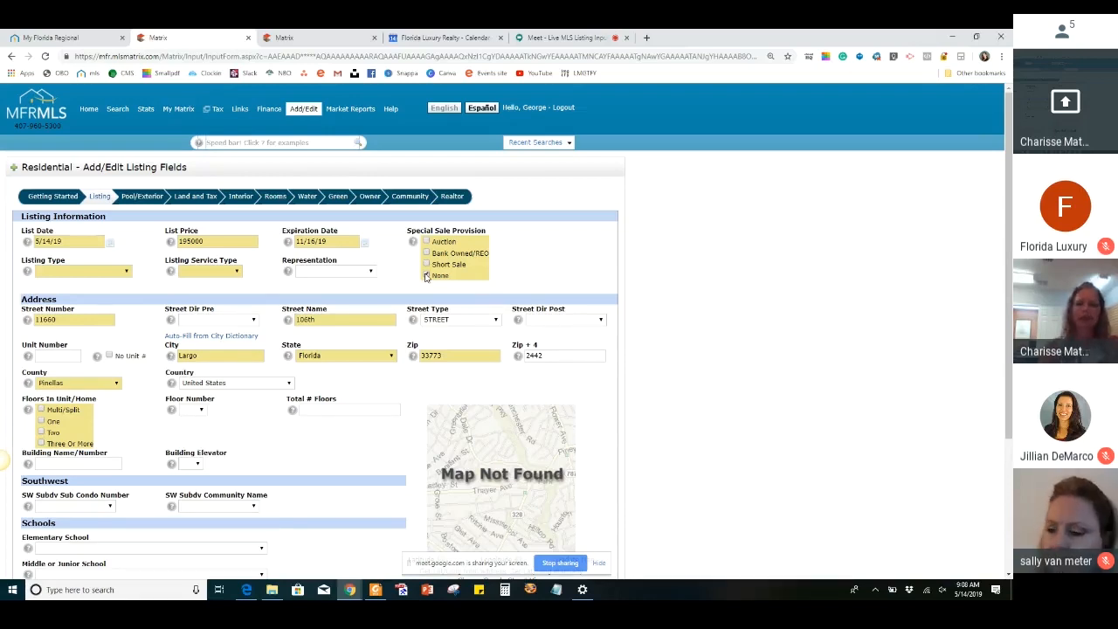
click(426, 276)
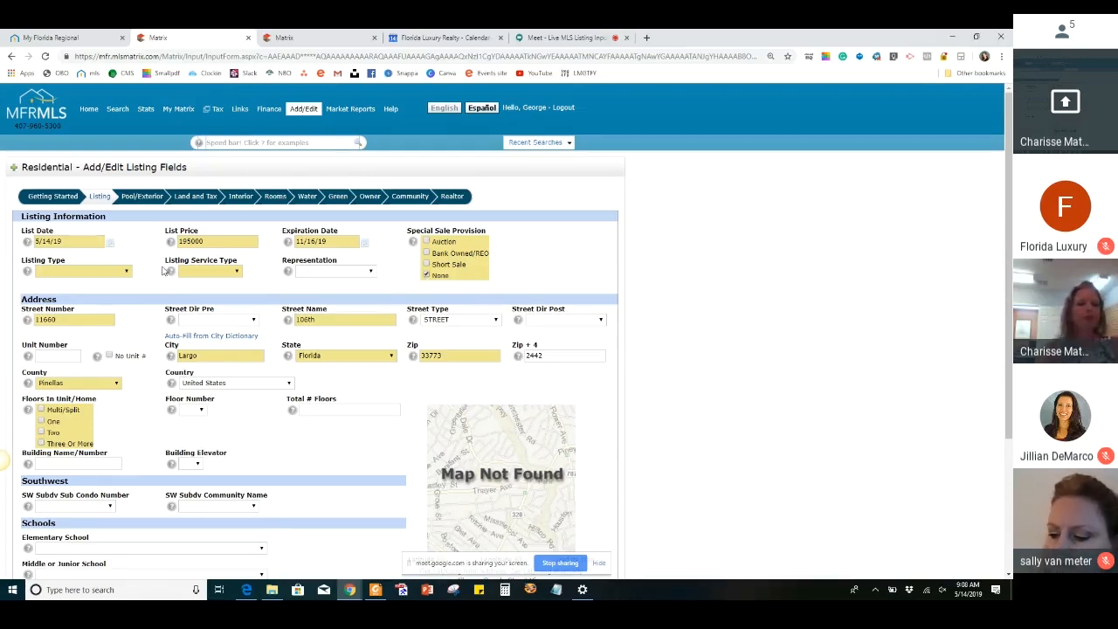
click(101, 272)
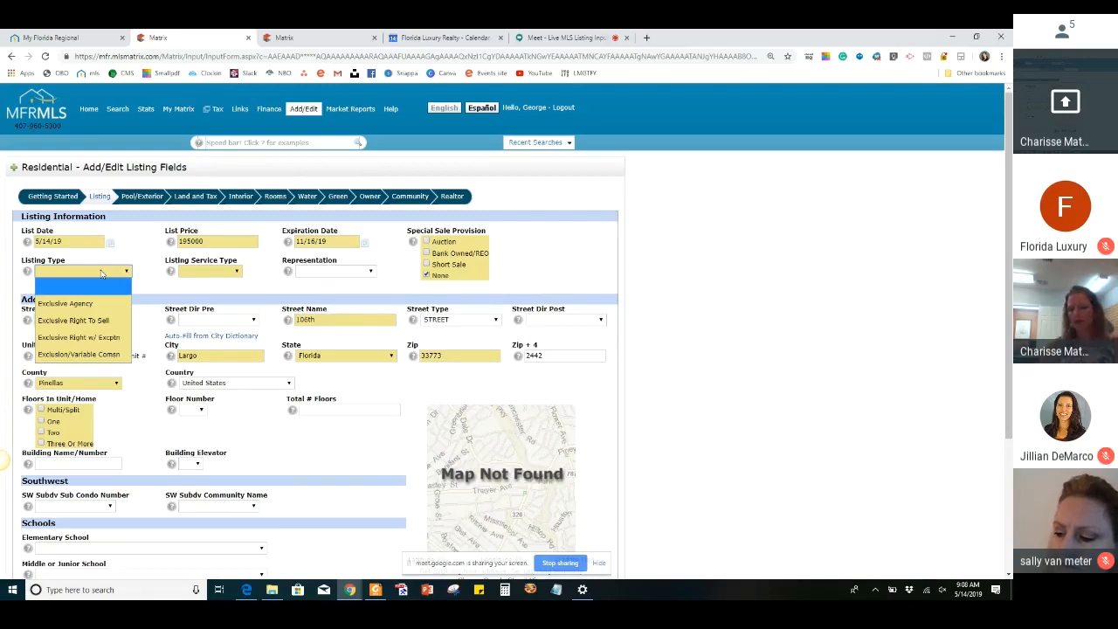
click(93, 320)
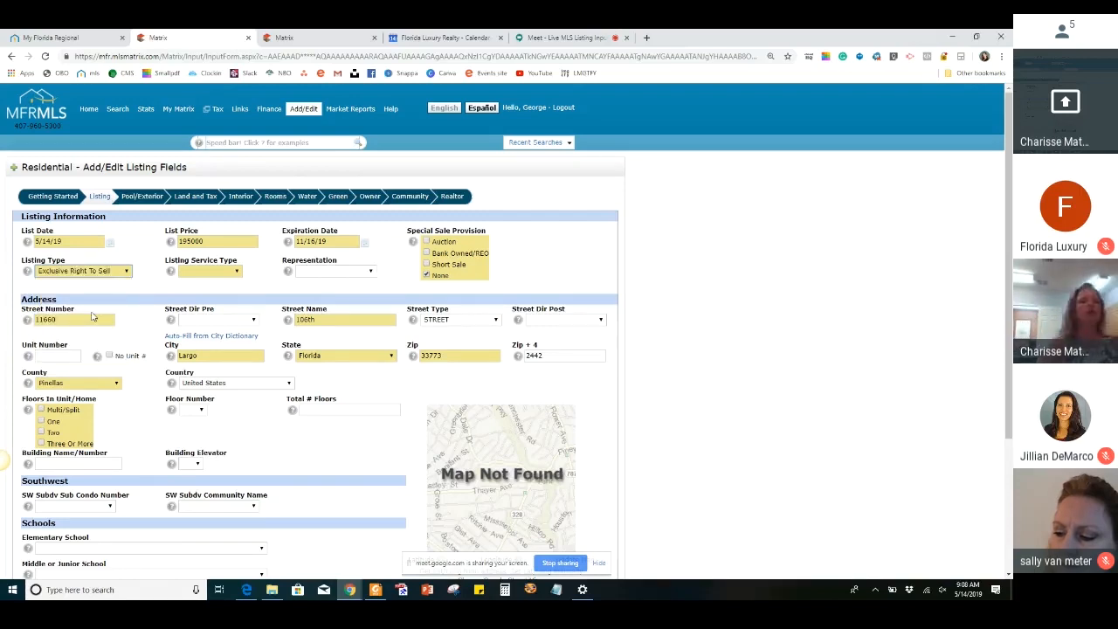
Set the listing service type to Full Service and the representation to Seller Represented
click(226, 271)
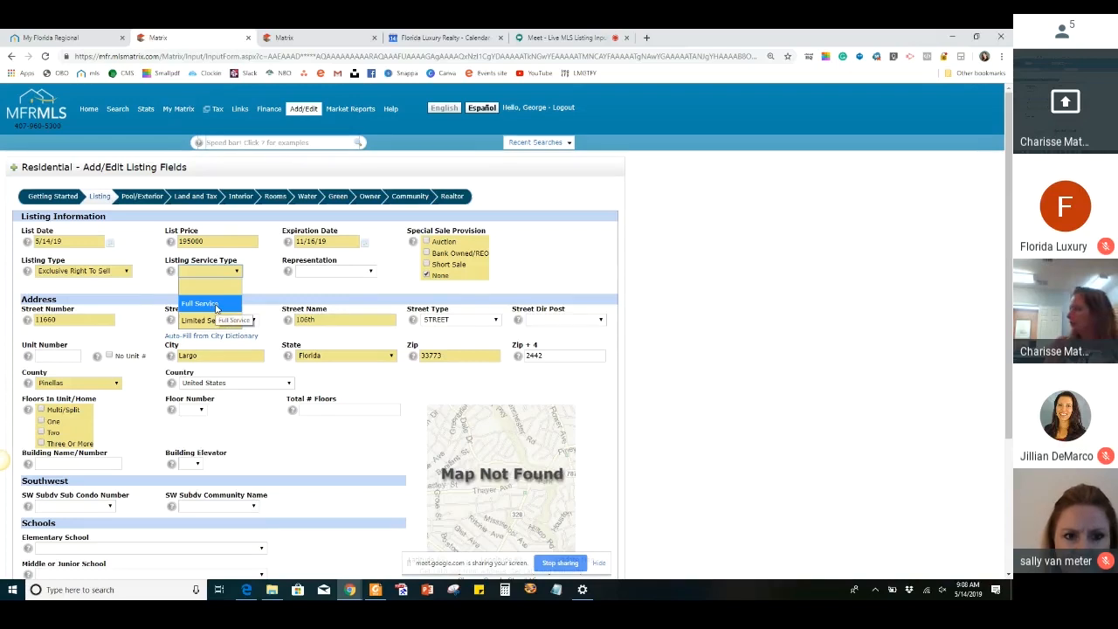
click(216, 306)
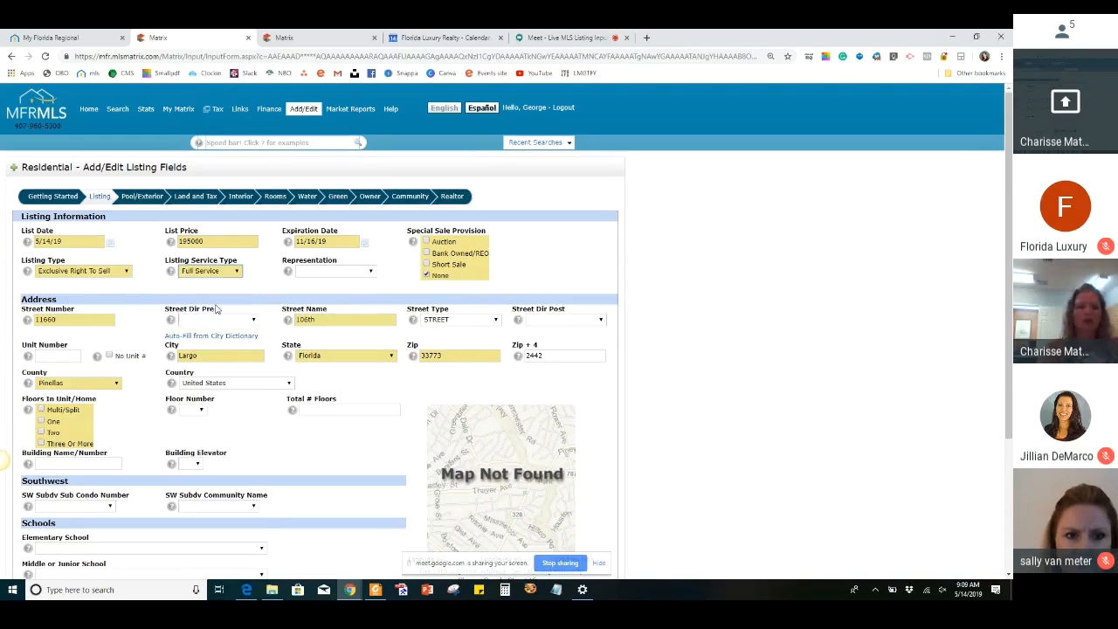
click(340, 276)
click(345, 302)
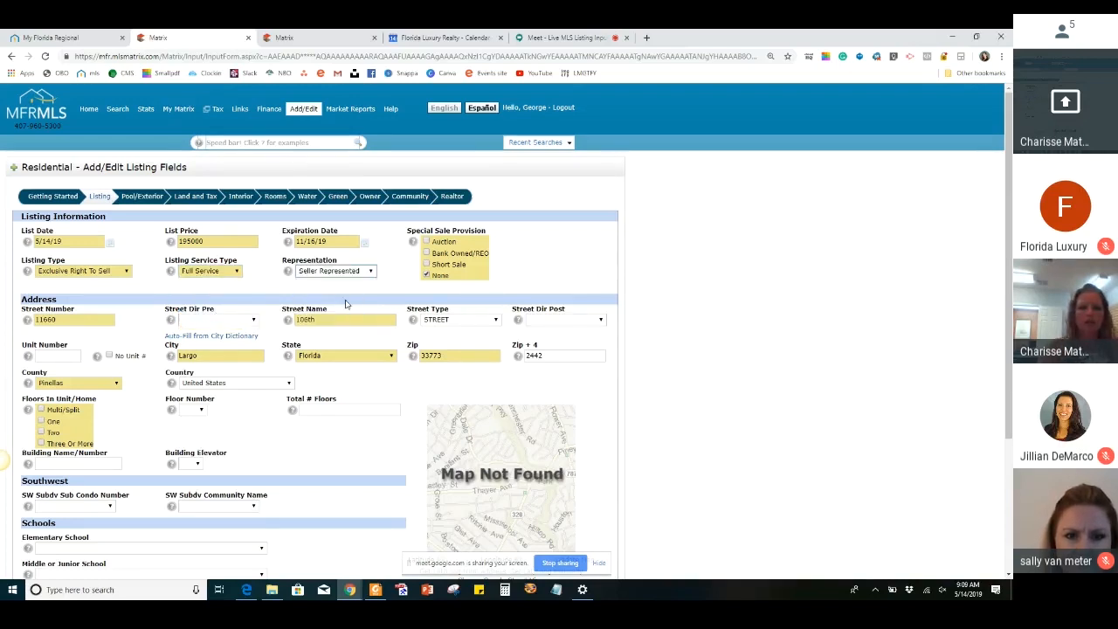
Open the Matrix home page in a new browser tab while keeping the listing form open
scroll(112, 326, down, 1)
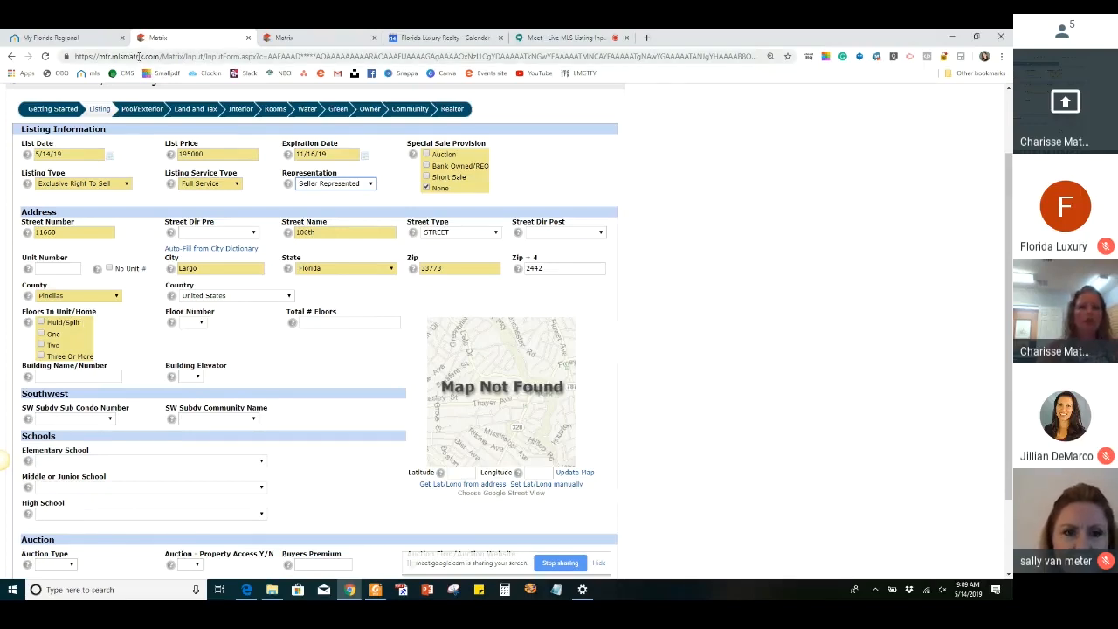
scroll(88, 116, up, 2)
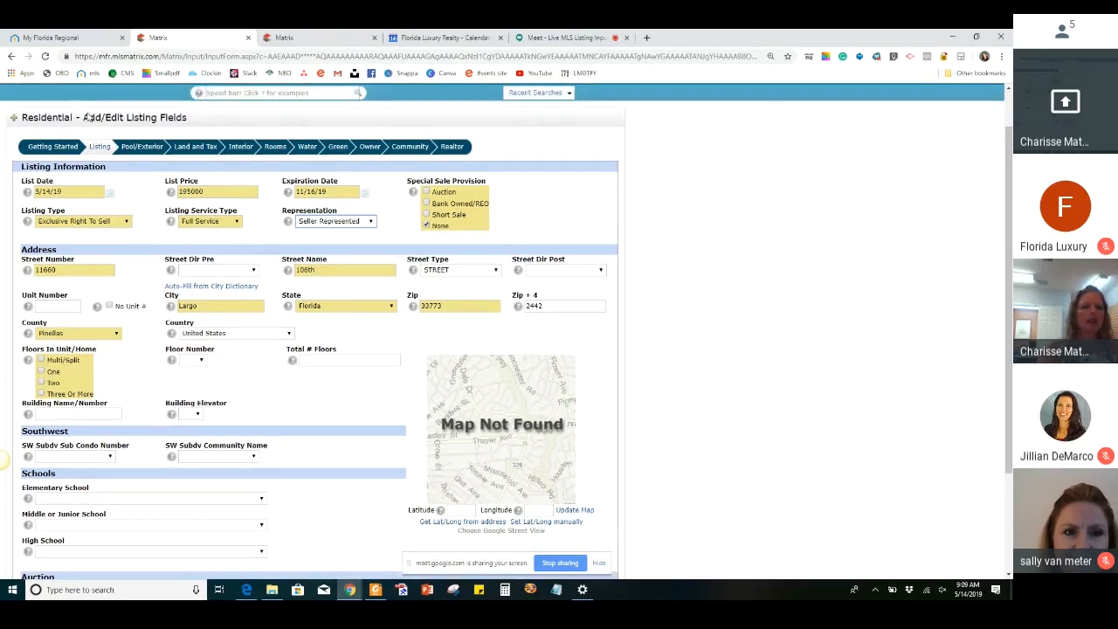
right_click(85, 114)
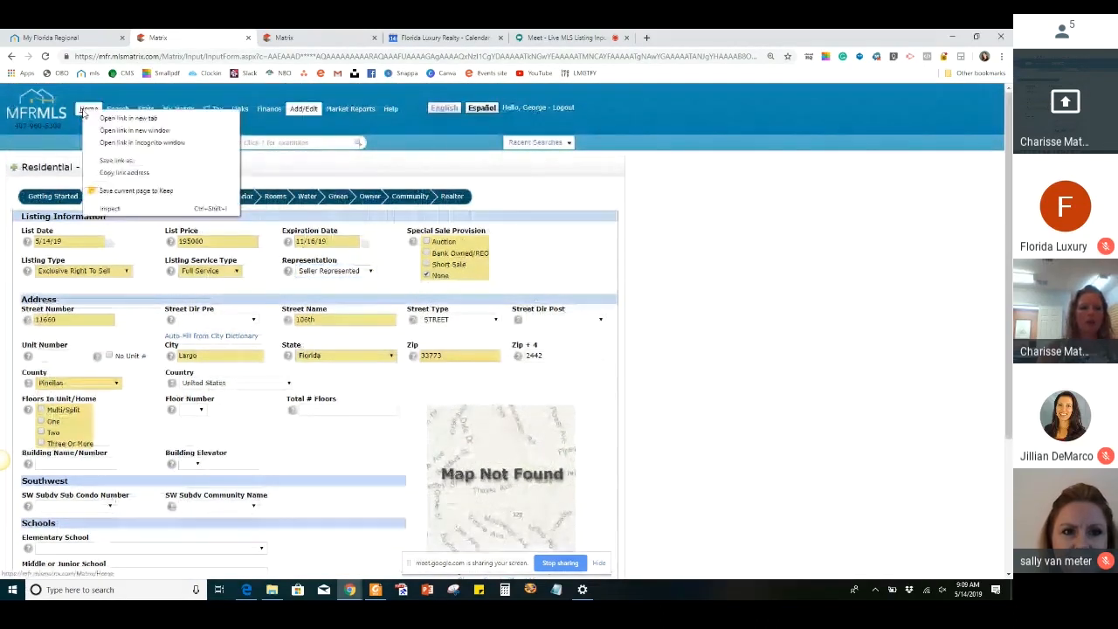
click(104, 115)
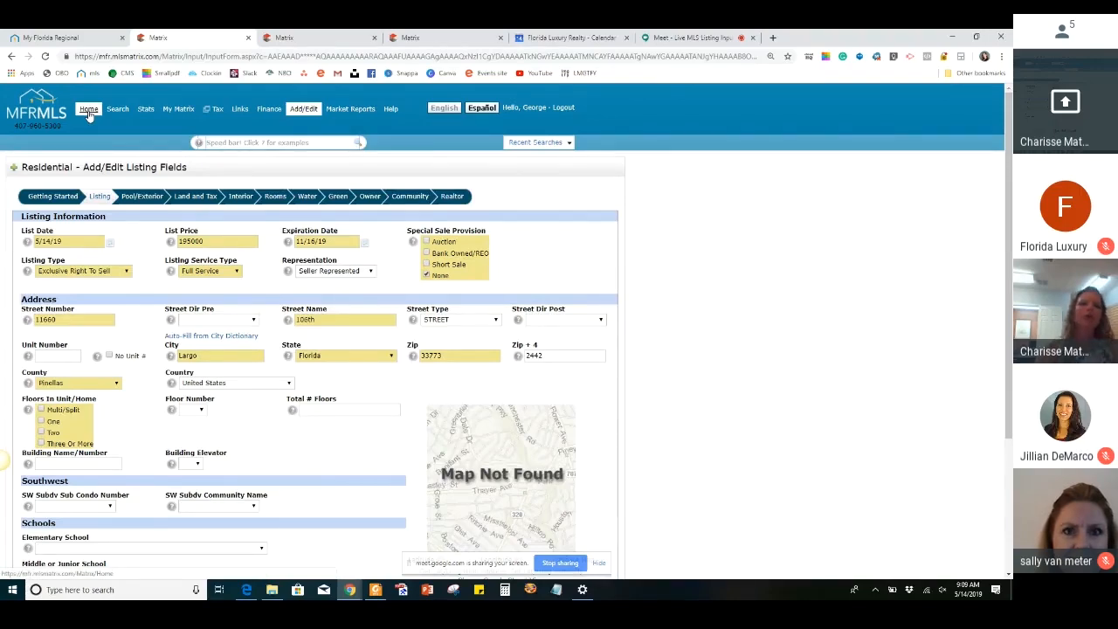
Switch to the Matrix home page and search the MLS for the property's street number and street name
click(297, 38)
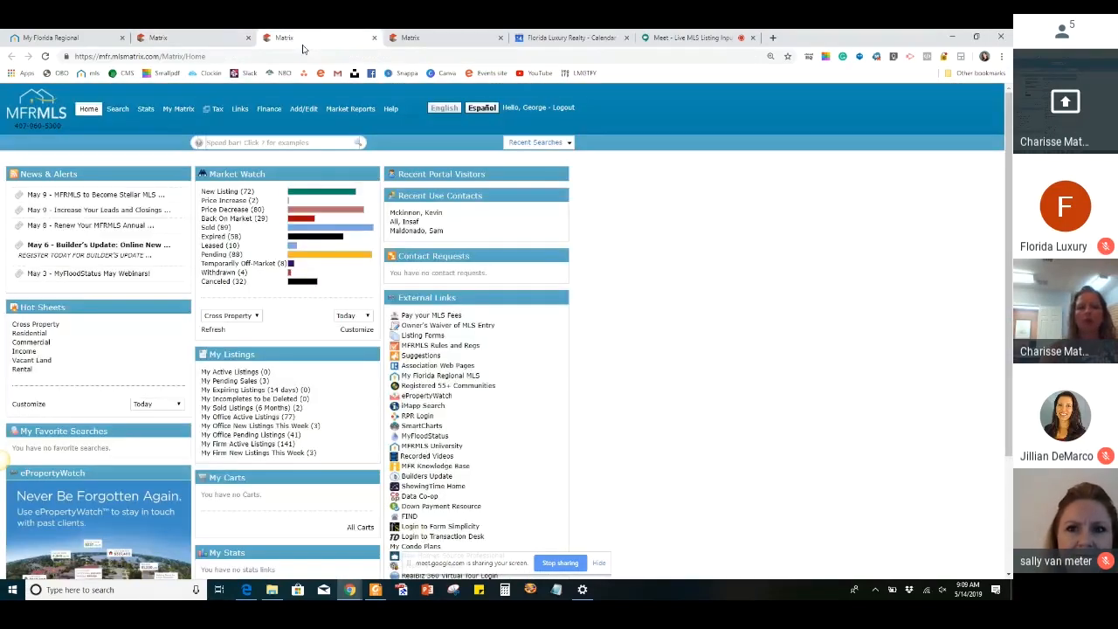
click(311, 144)
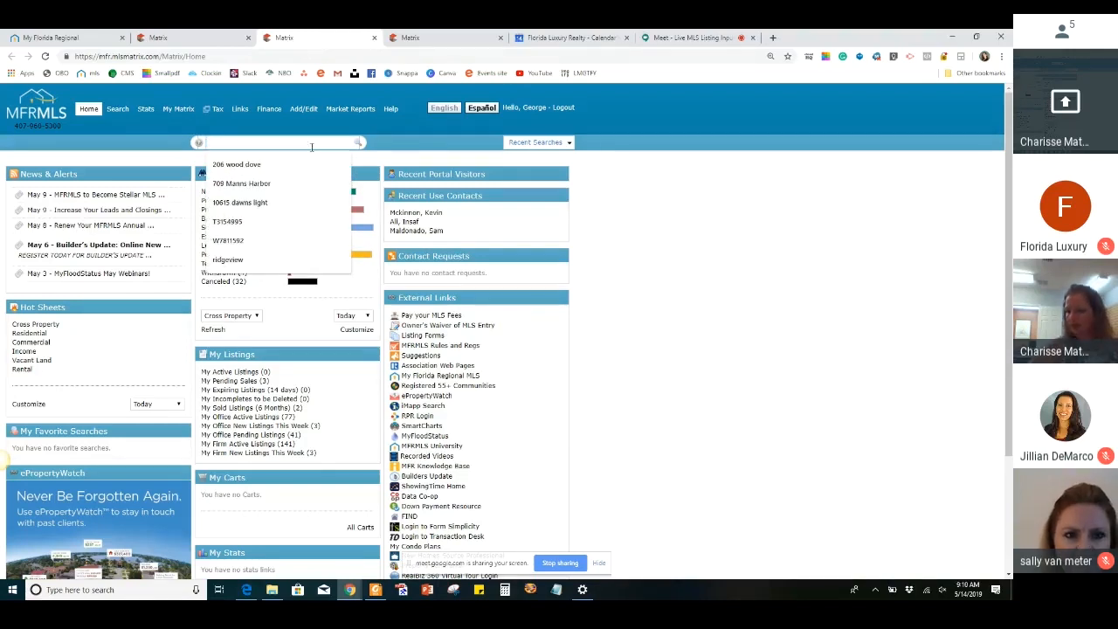
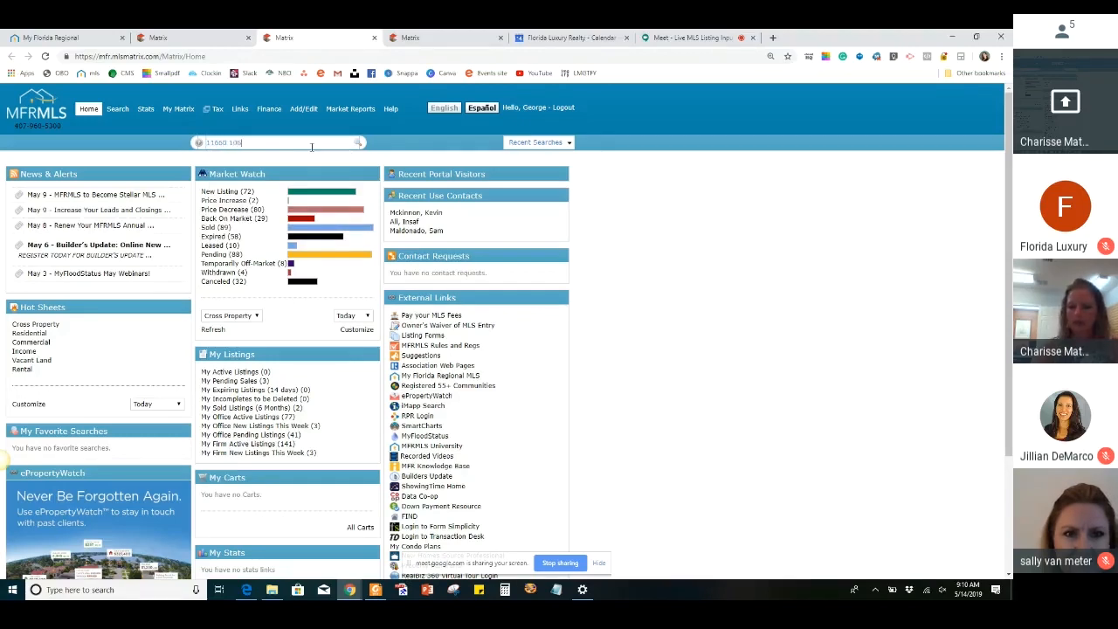
click(357, 144)
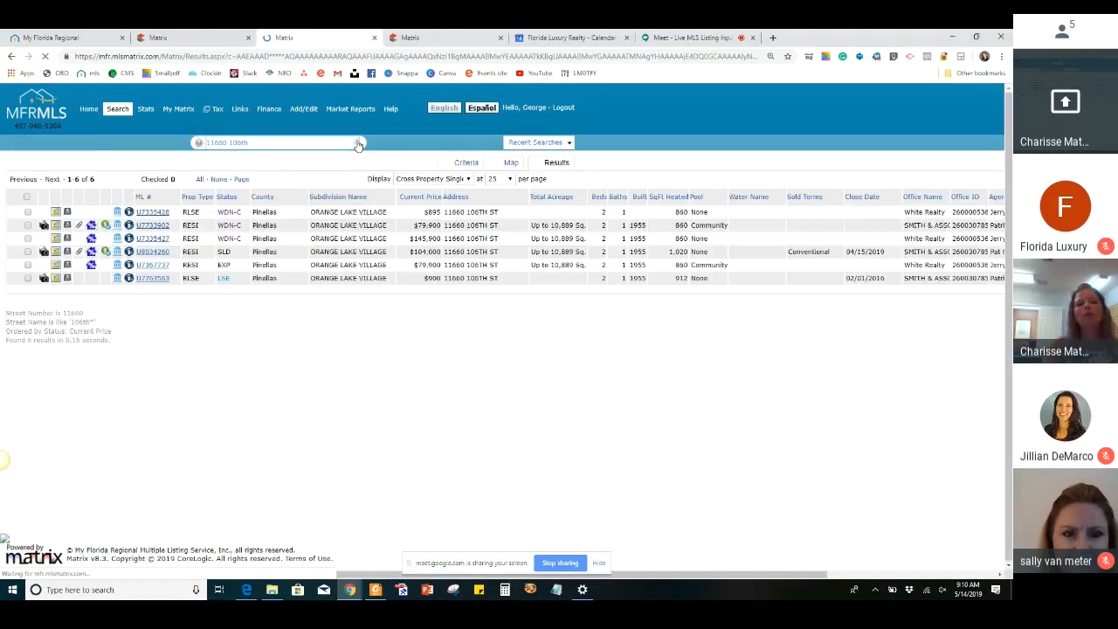
mouse_move(206, 109)
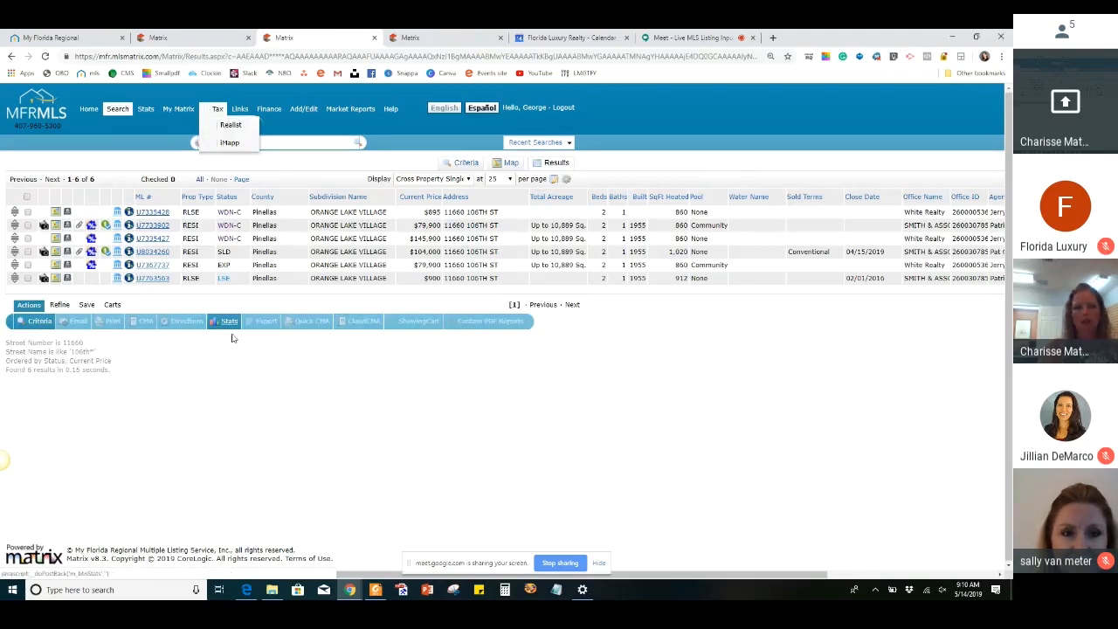
Open the property's expired listing, follow its Tax ID to the property detail report, and examine the building characteristics
click(150, 265)
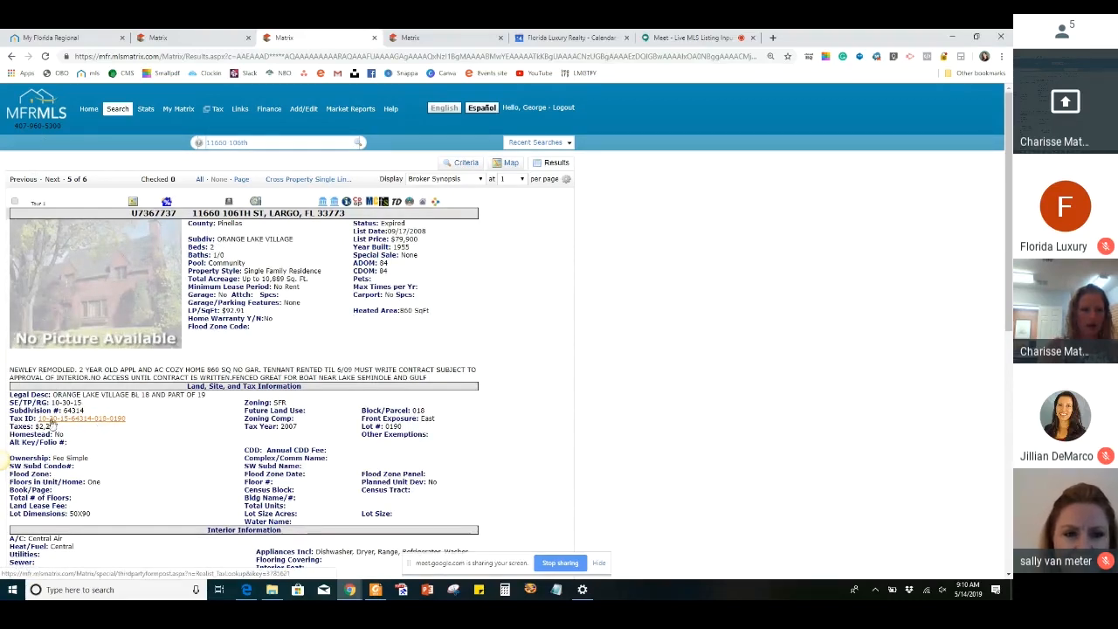
click(118, 419)
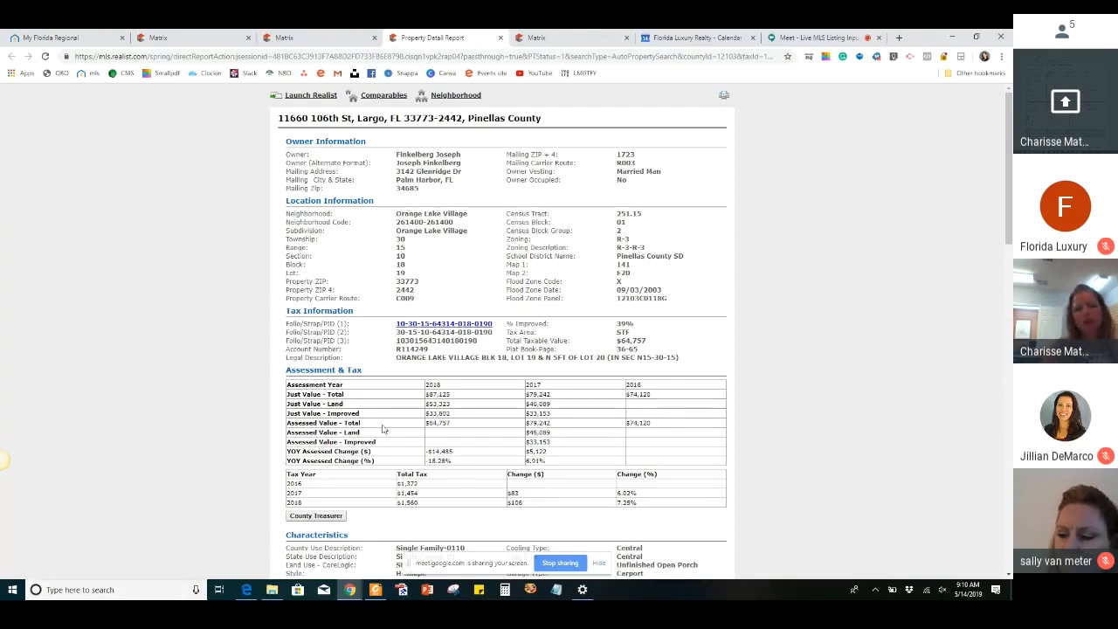
scroll(381, 428, down, 4)
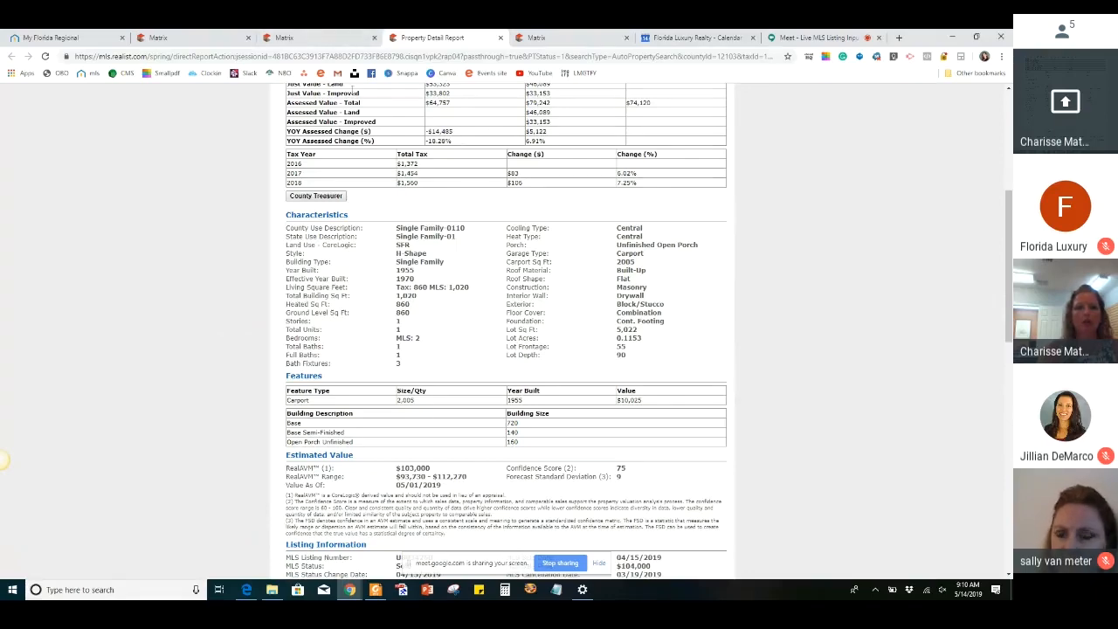
Return to the listing form and set Floors In Unit/Home to One, Floor Number to 1 and Total # Floors to 1
click(320, 40)
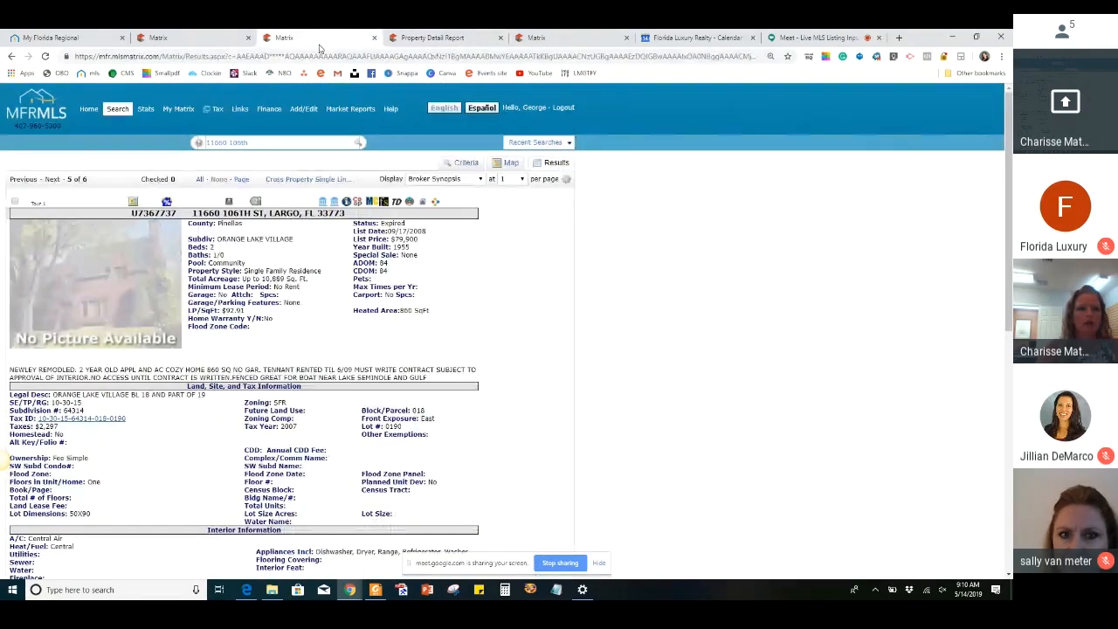
click(158, 38)
scroll(72, 355, down, 3)
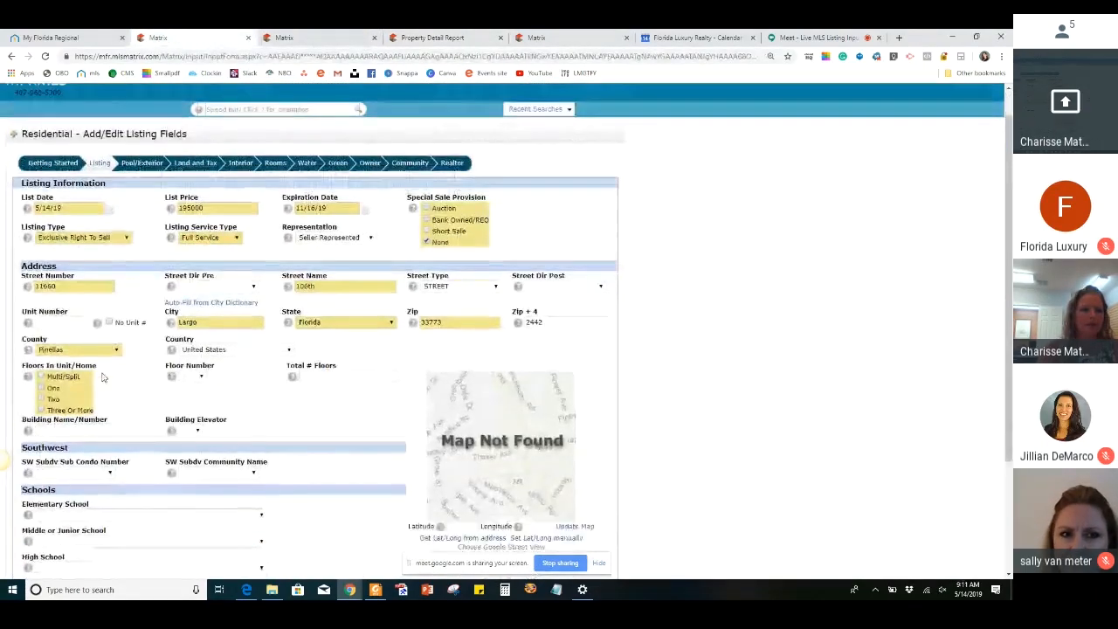
click(42, 333)
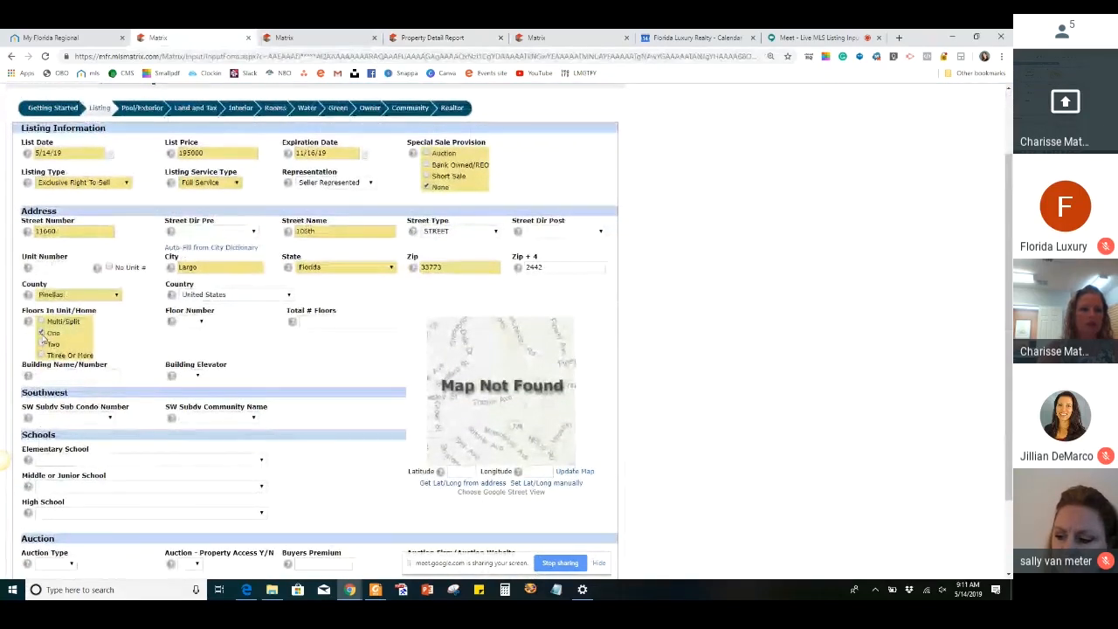
click(190, 322)
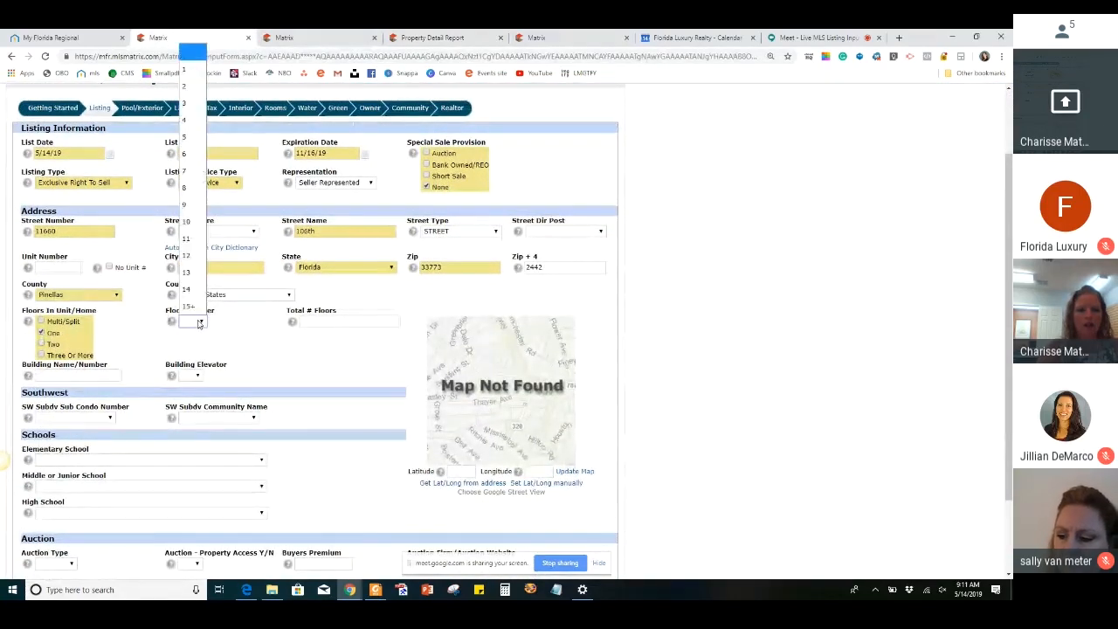
click(196, 72)
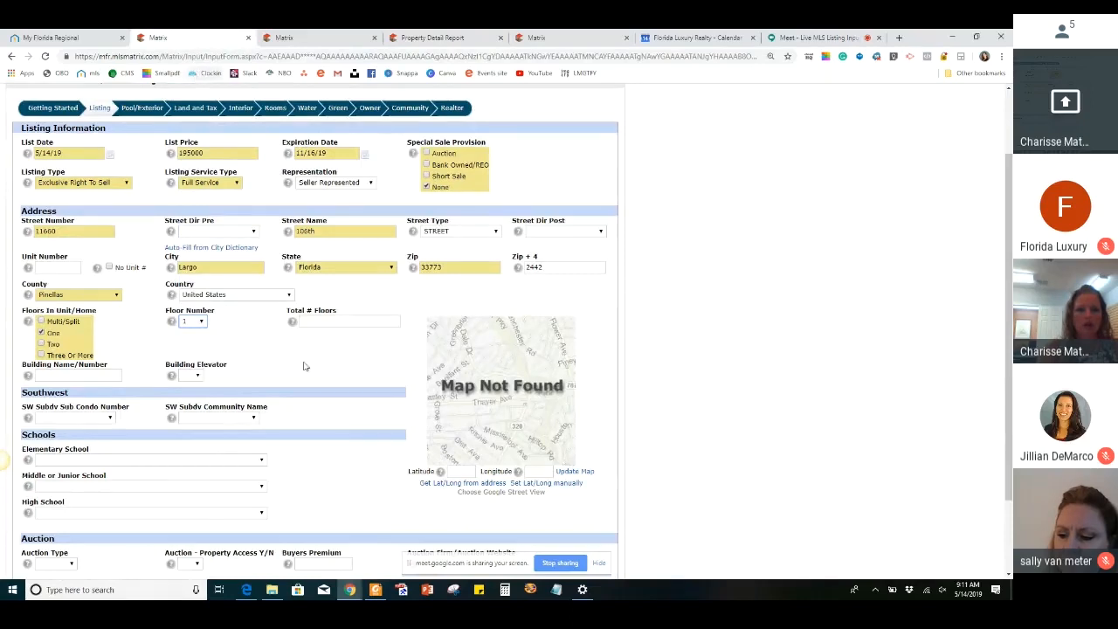
click(351, 317)
text(1)
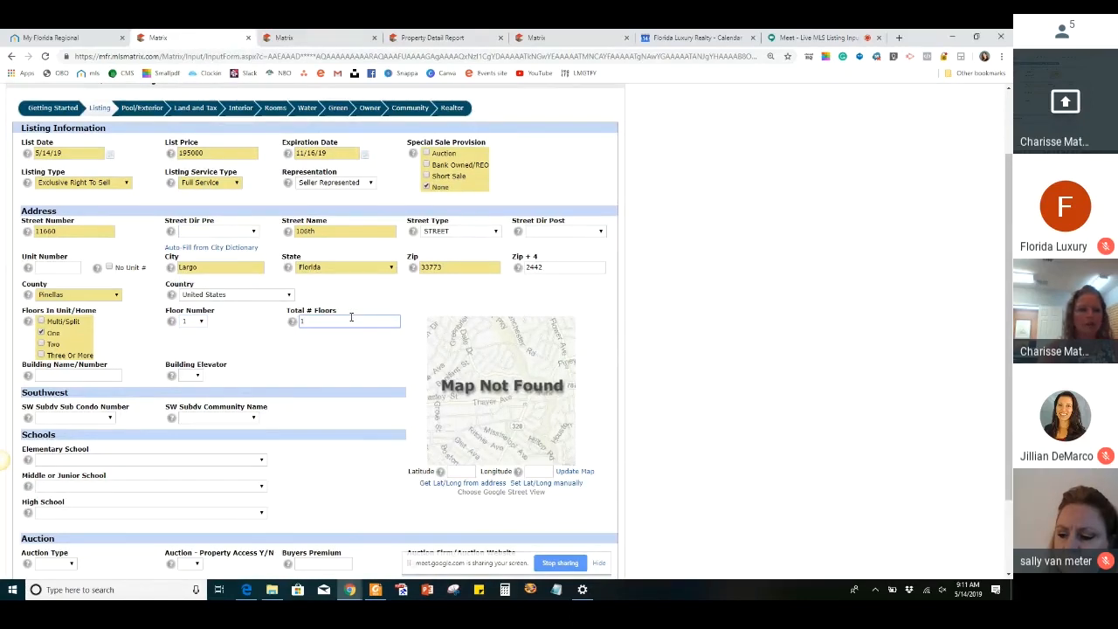
Generate the latitude and longitude from the listing address and check the pin location on the map
scroll(351, 317, down, 1)
scroll(351, 317, down, 2)
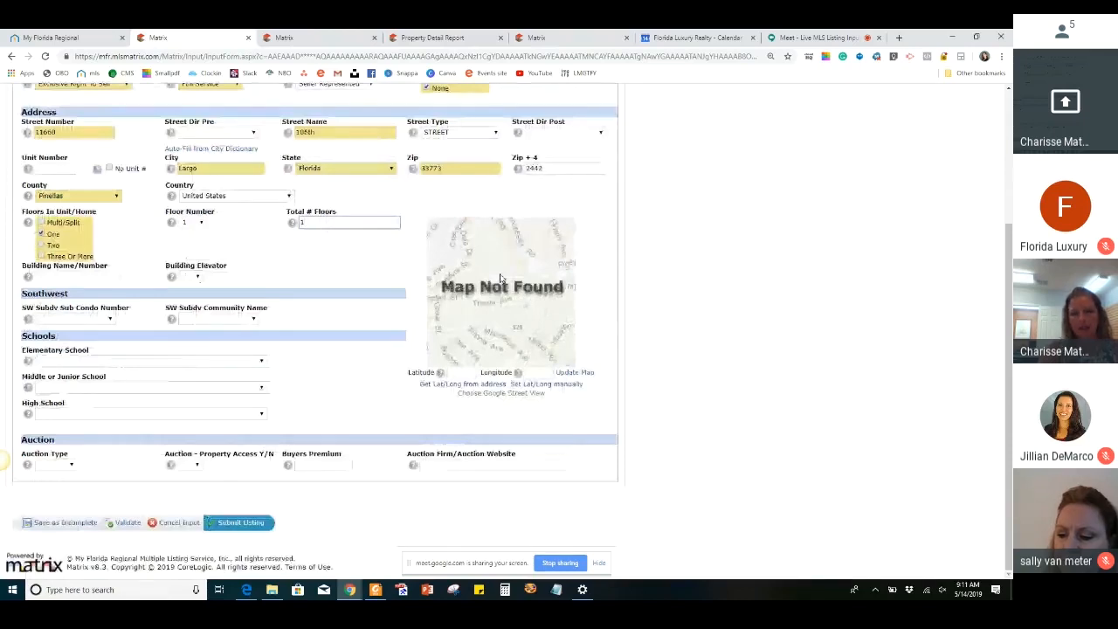
click(441, 392)
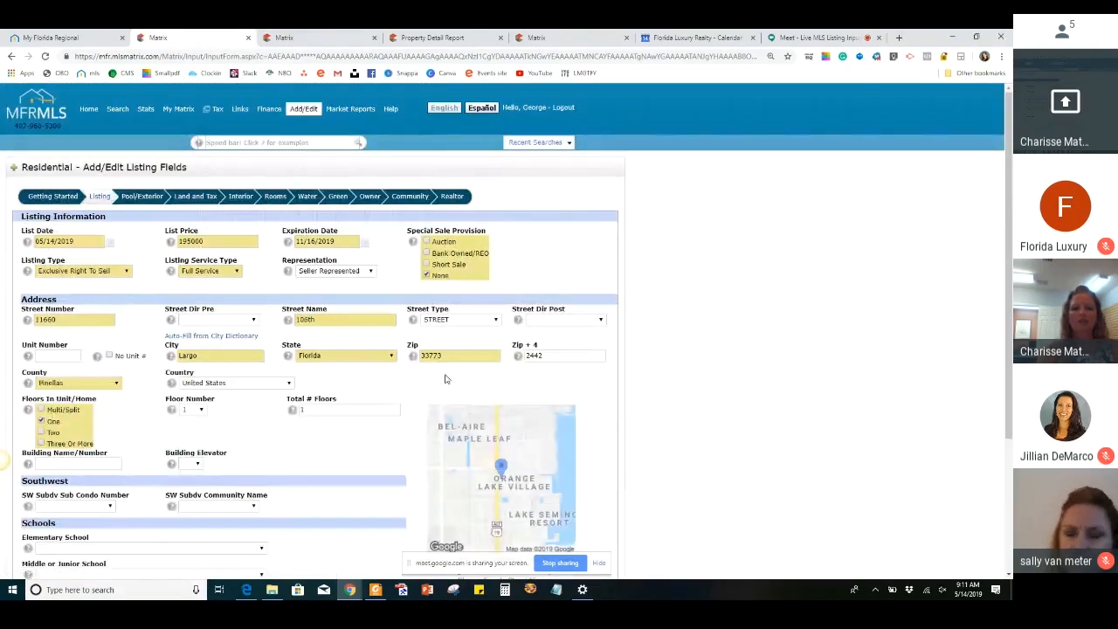
scroll(523, 383, up, 1)
scroll(678, 382, down, 1)
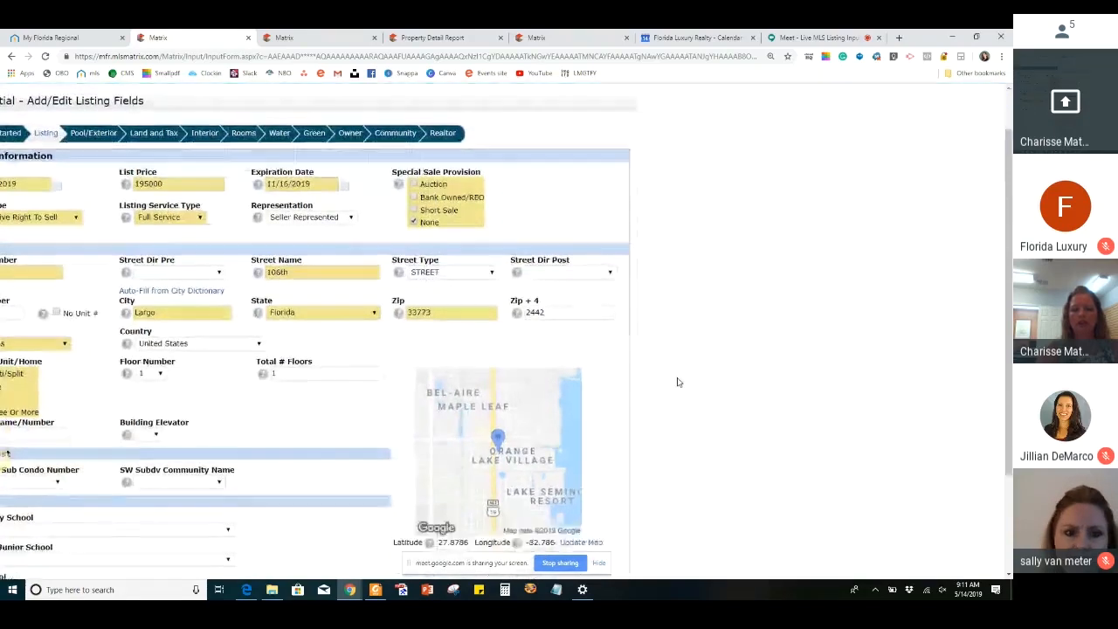
scroll(678, 382, down, 2)
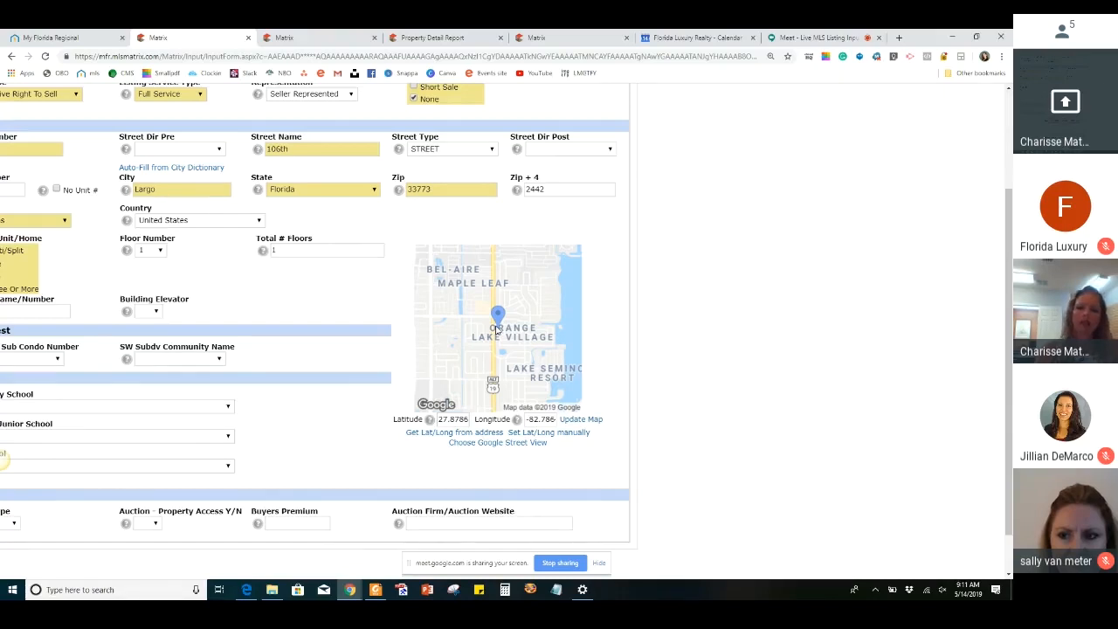
scroll(497, 328, left, 1)
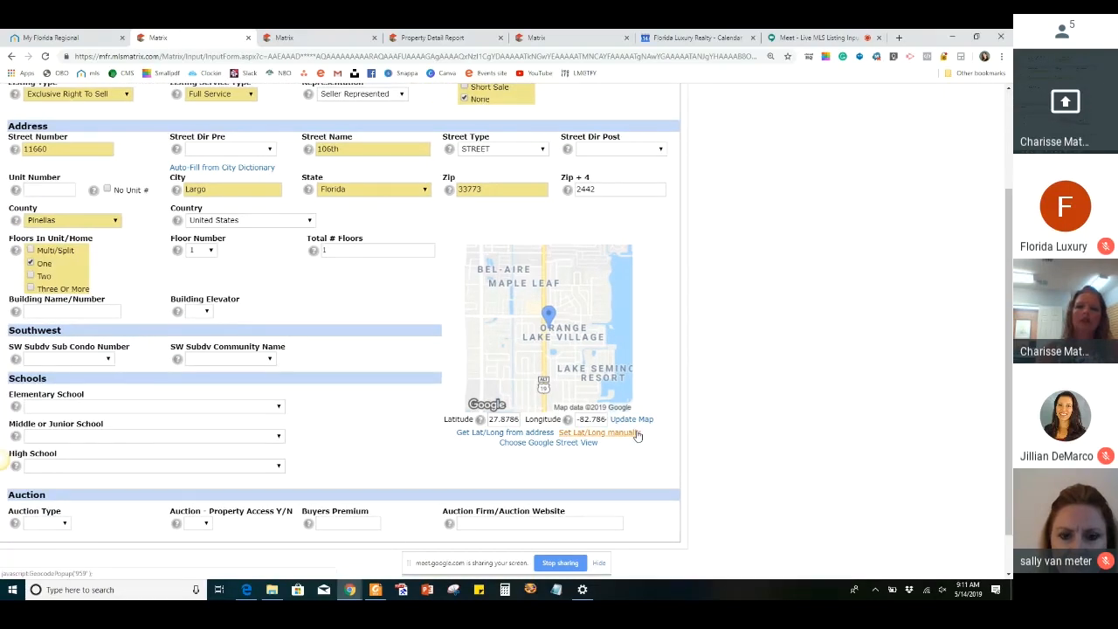
scroll(580, 405, left, 1)
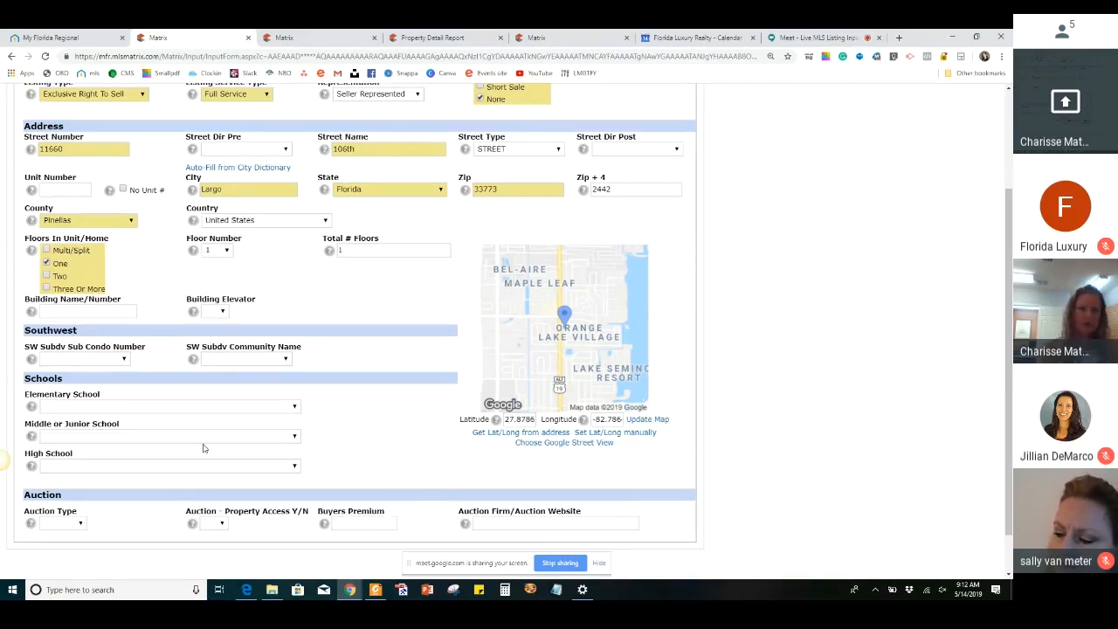
Examine the schools and auction fields and the save, validate and submit options of the Listing section
scroll(203, 449, down, 2)
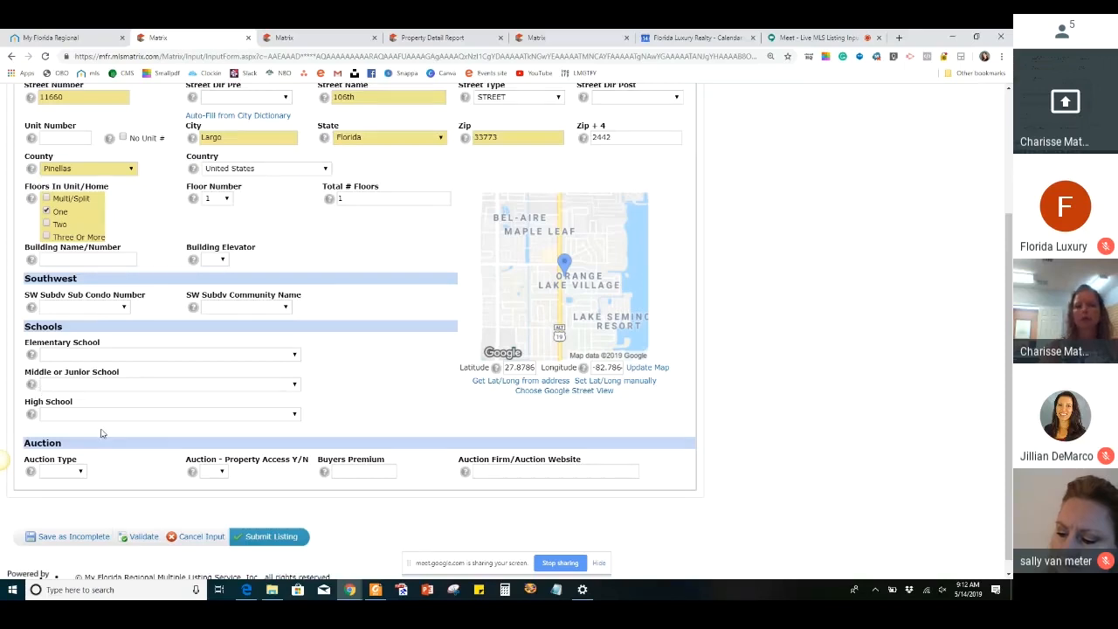
scroll(100, 432, down, 1)
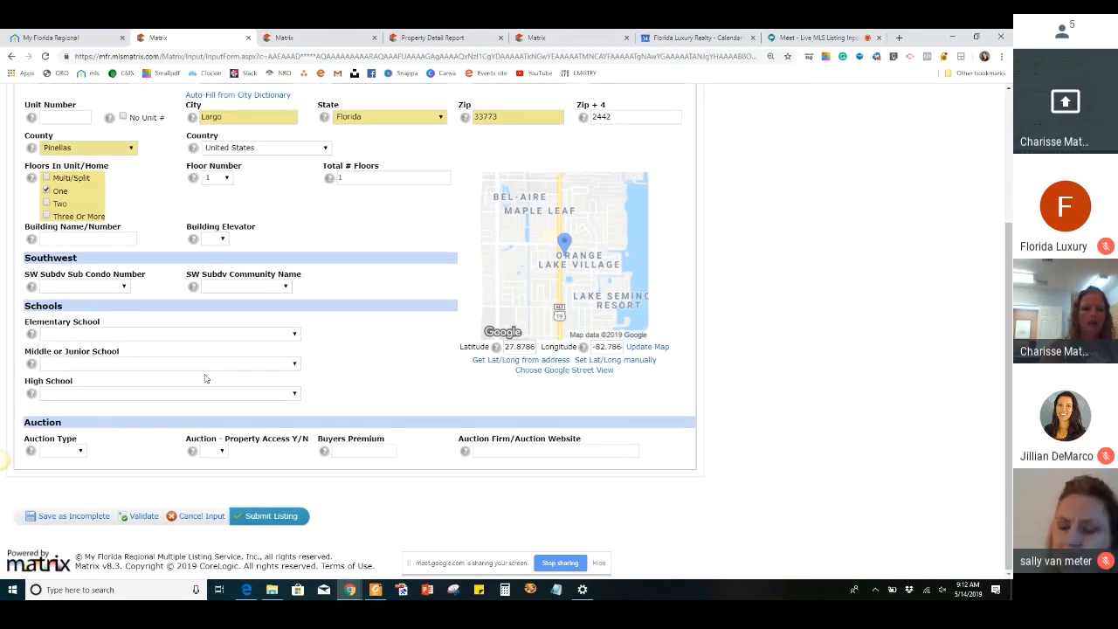
scroll(206, 378, up, 5)
scroll(205, 377, down, 4)
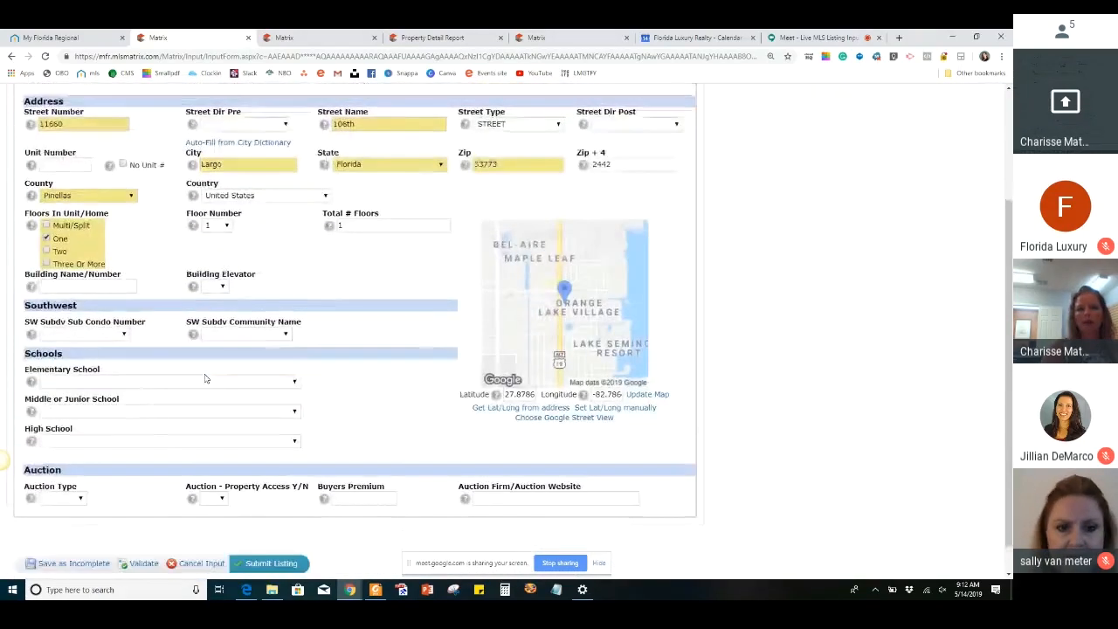
scroll(205, 377, up, 5)
scroll(161, 299, down, 6)
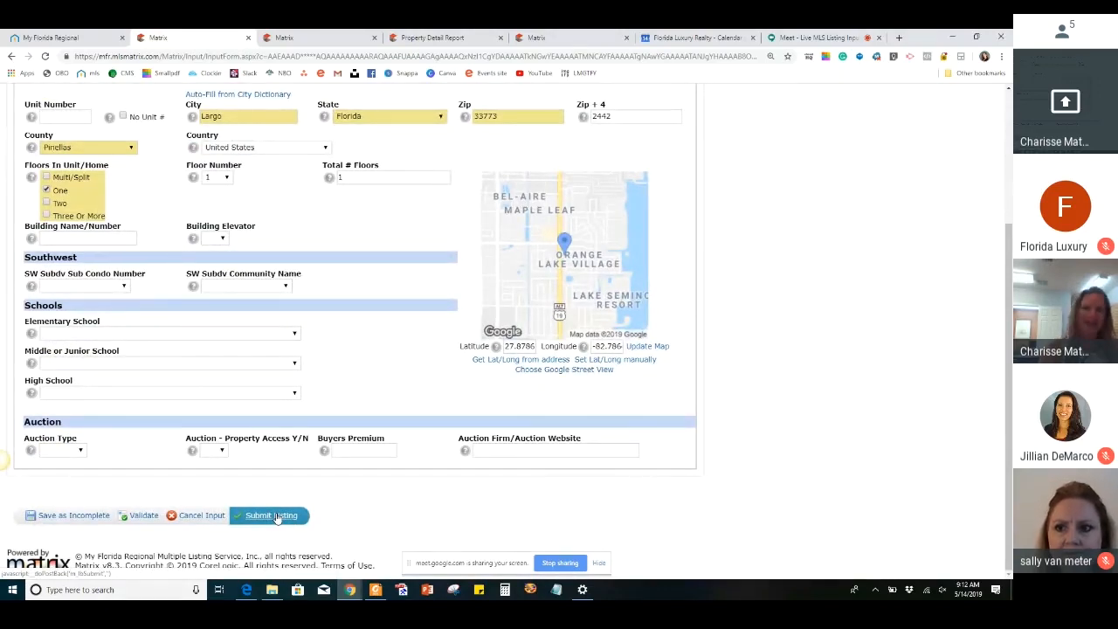
scroll(277, 517, up, 2)
scroll(276, 519, up, 2)
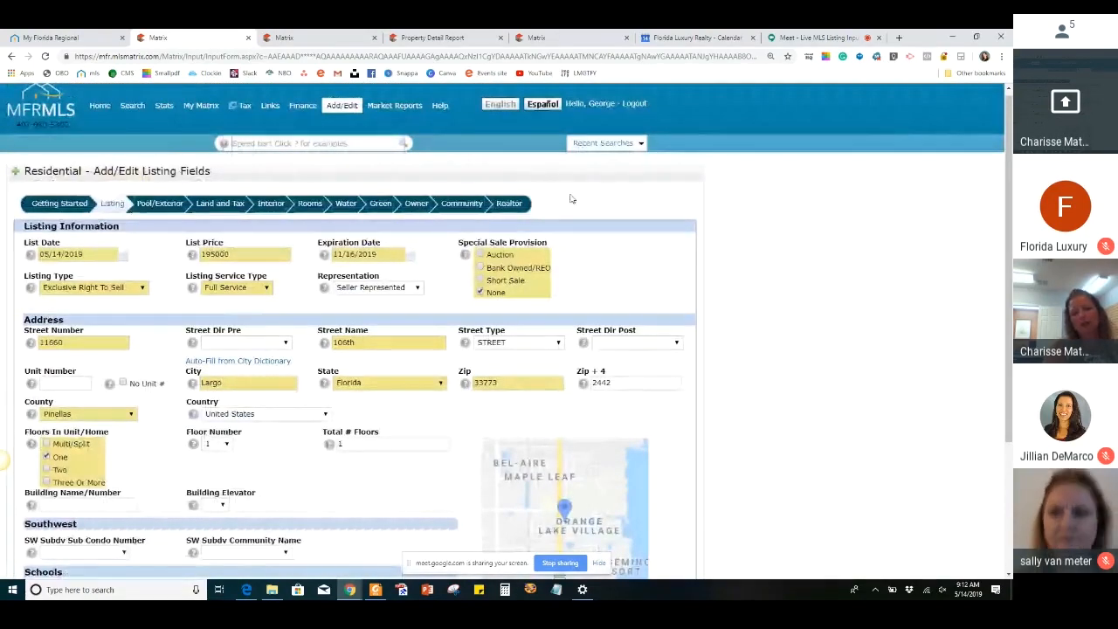
Open the Pool/Exterior section, set Private Pool to No, and look through the pool features
click(158, 206)
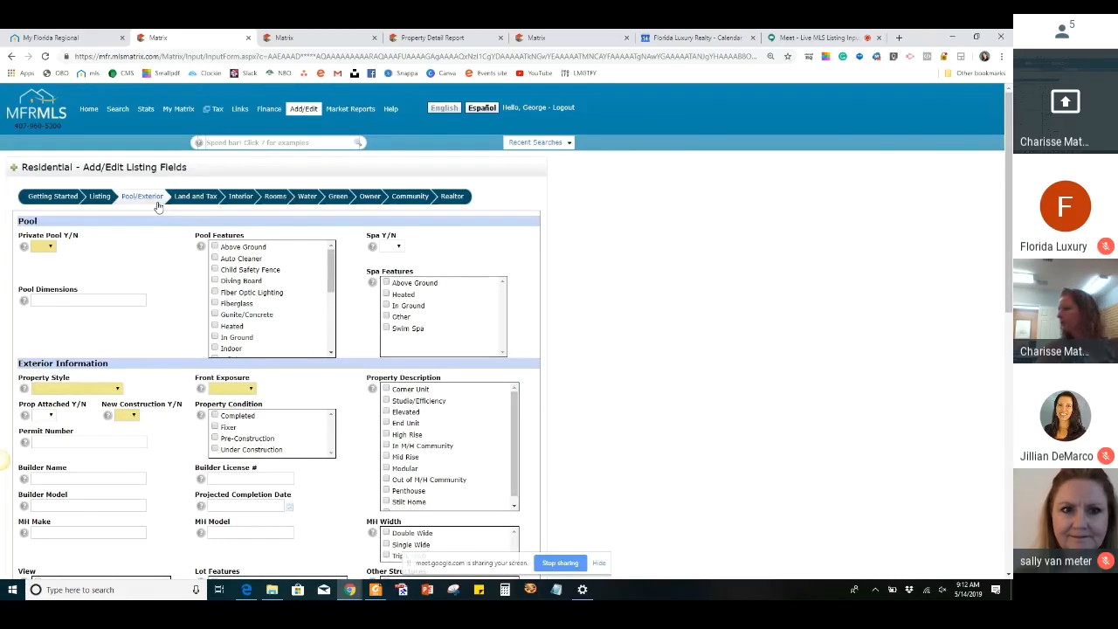
click(46, 248)
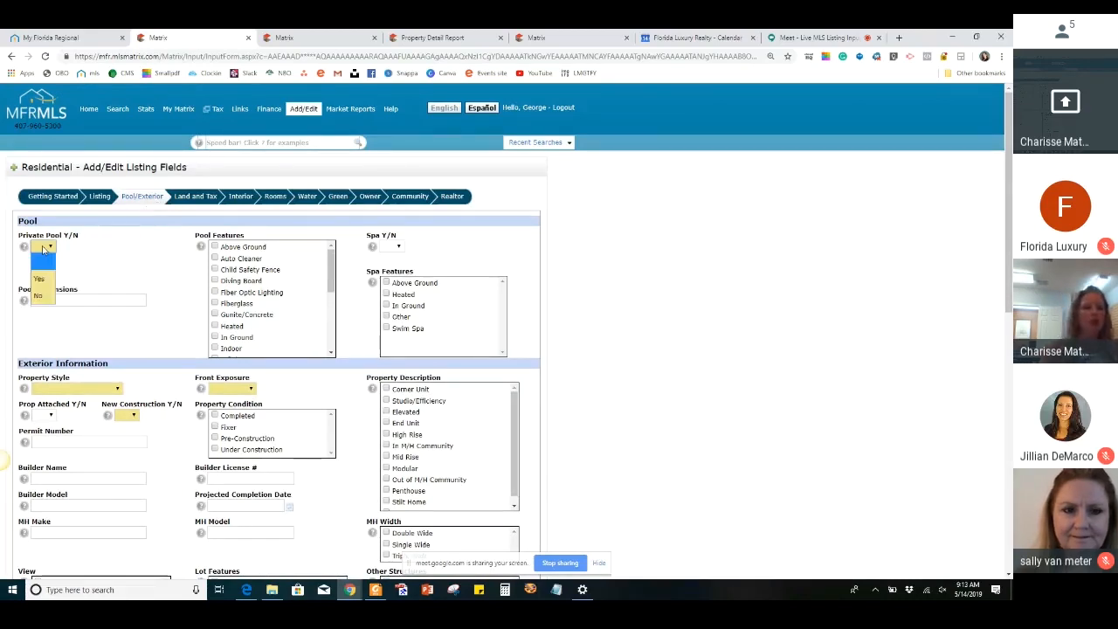
click(41, 292)
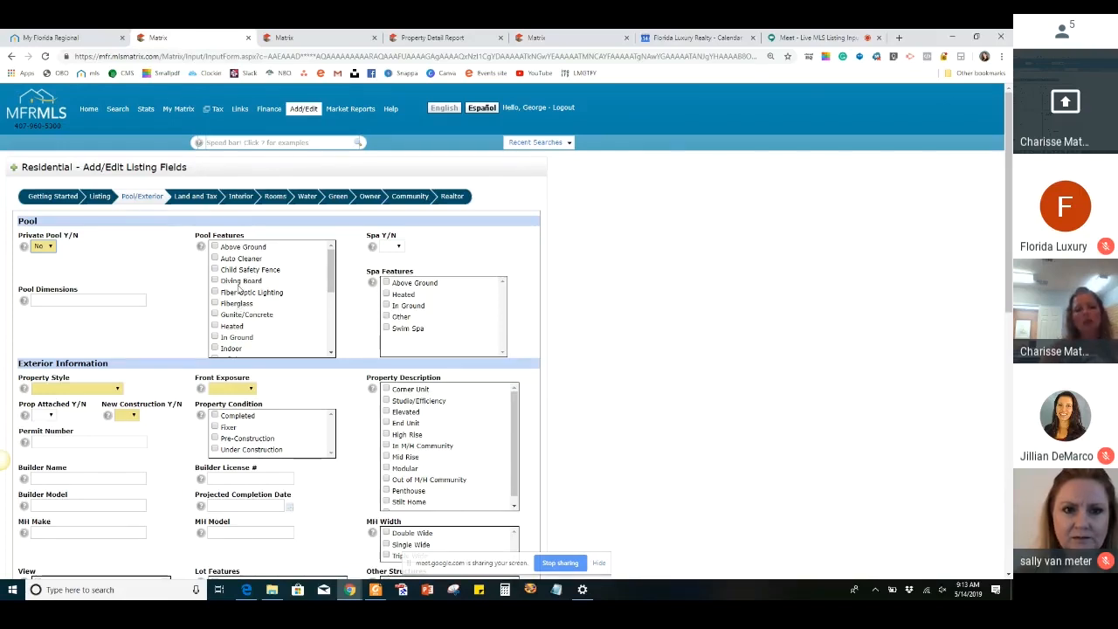
scroll(226, 325, down, 3)
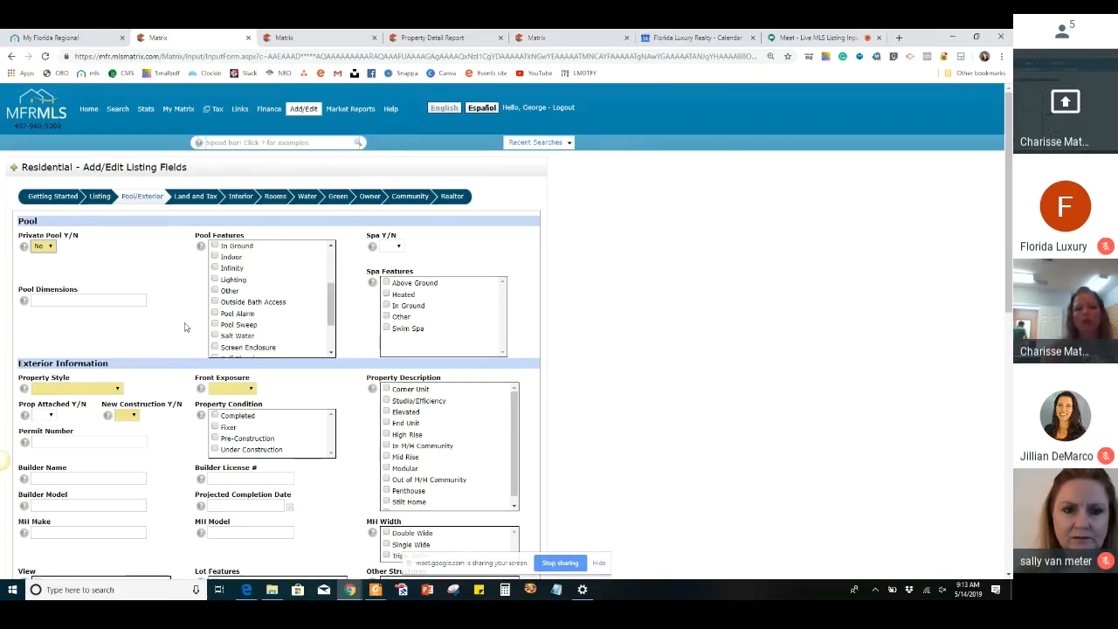
Set the property style to Single Family Residence and check the available front exposure options without choosing one
scroll(184, 327, down, 1)
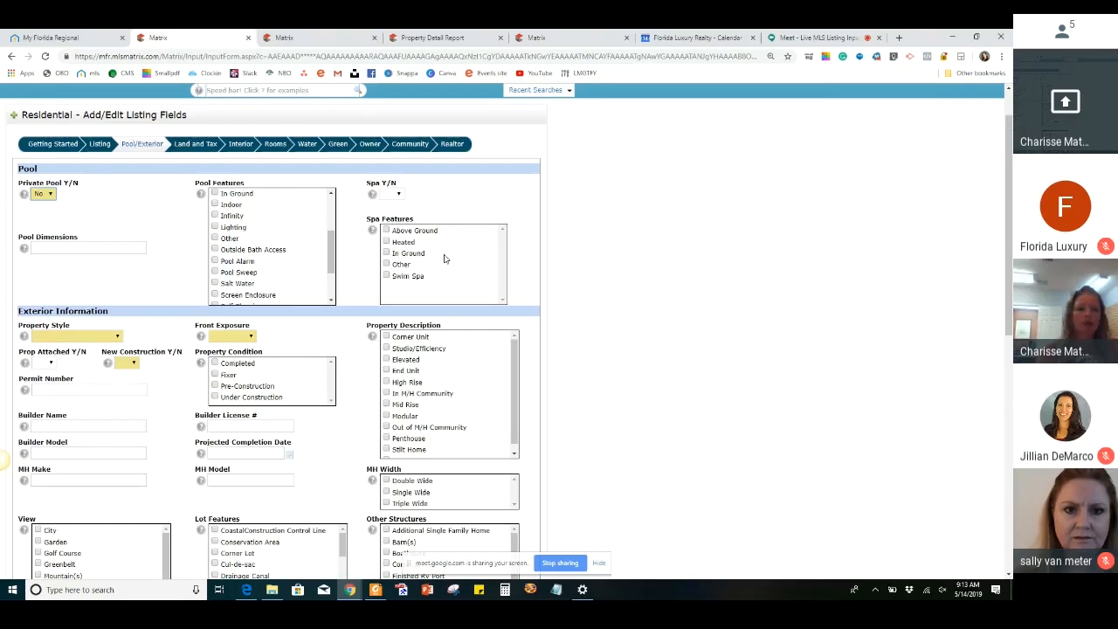
scroll(444, 259, down, 1)
click(98, 288)
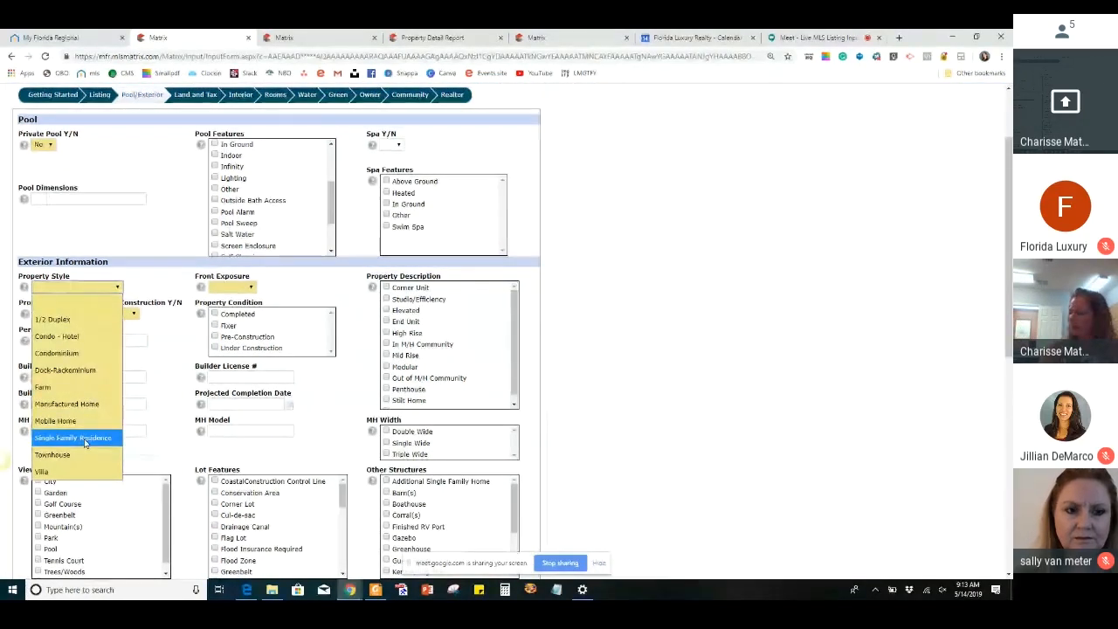
click(85, 438)
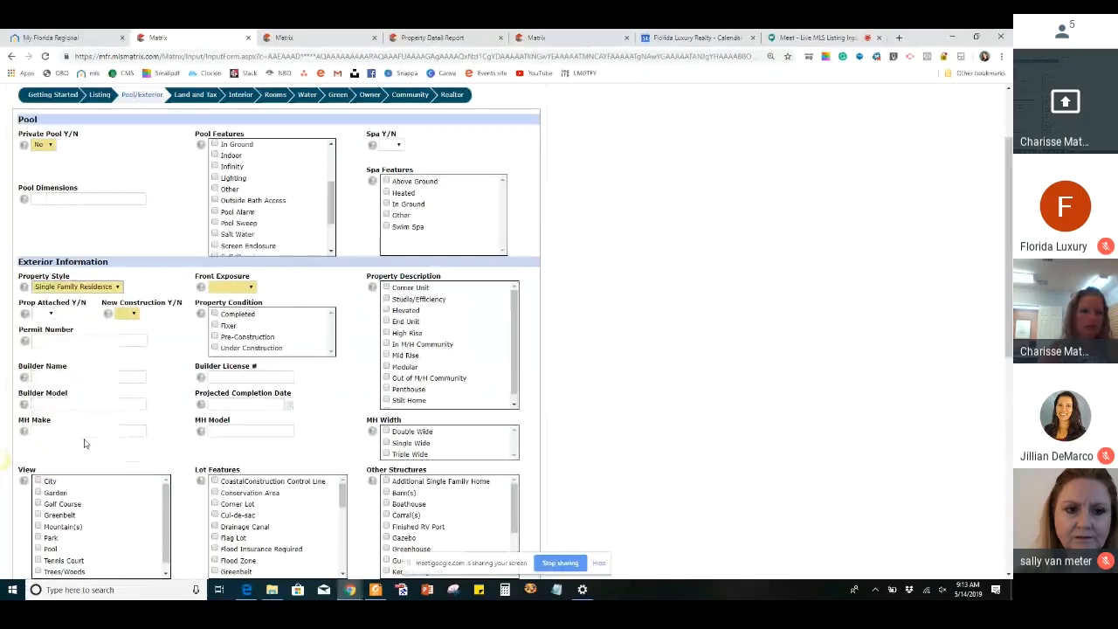
click(243, 288)
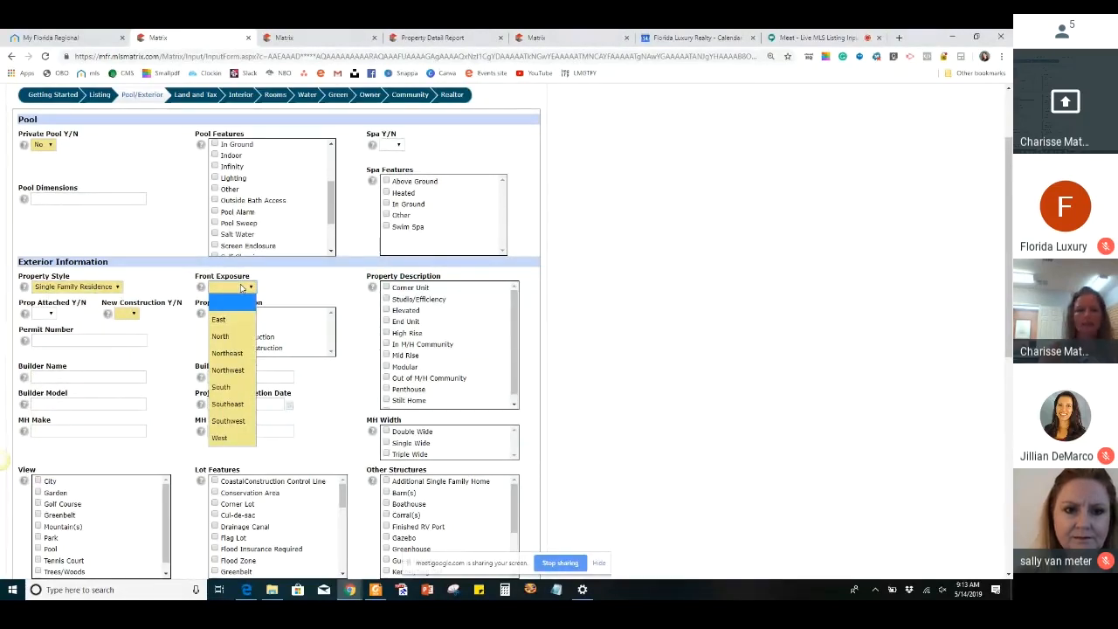
click(338, 286)
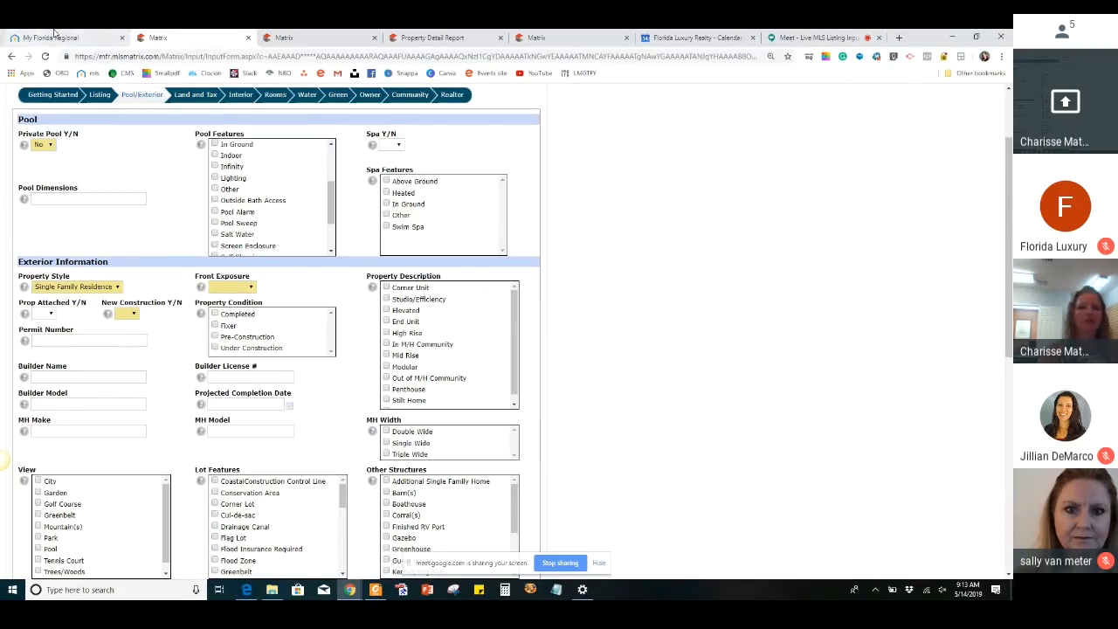
Open the prior listing's map and magnify the parcel to determine which direction the house faces
click(276, 39)
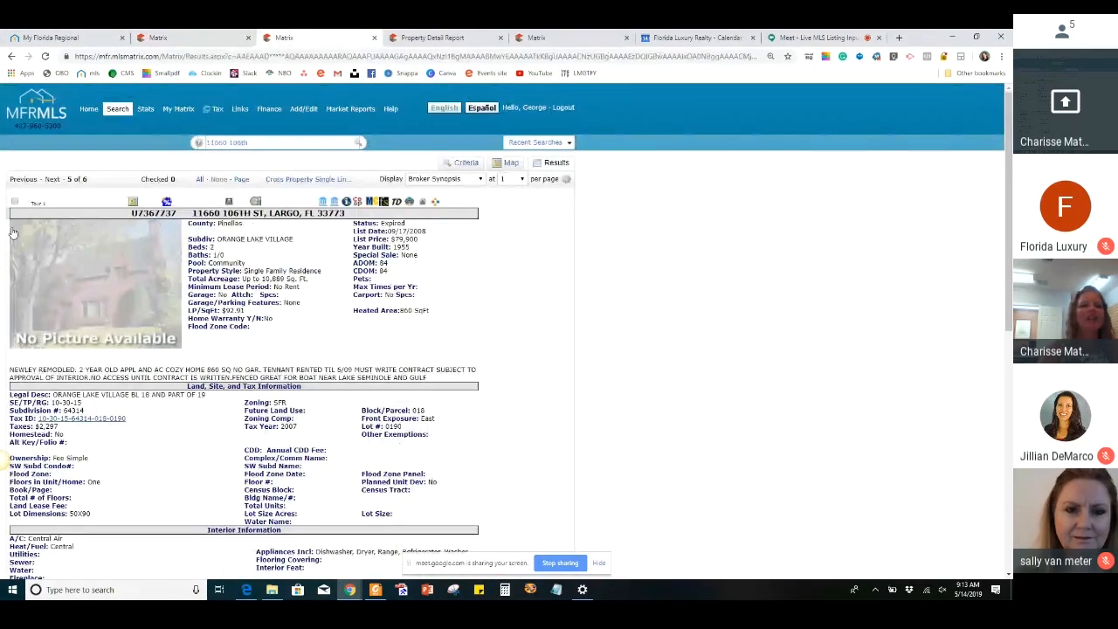
click(133, 201)
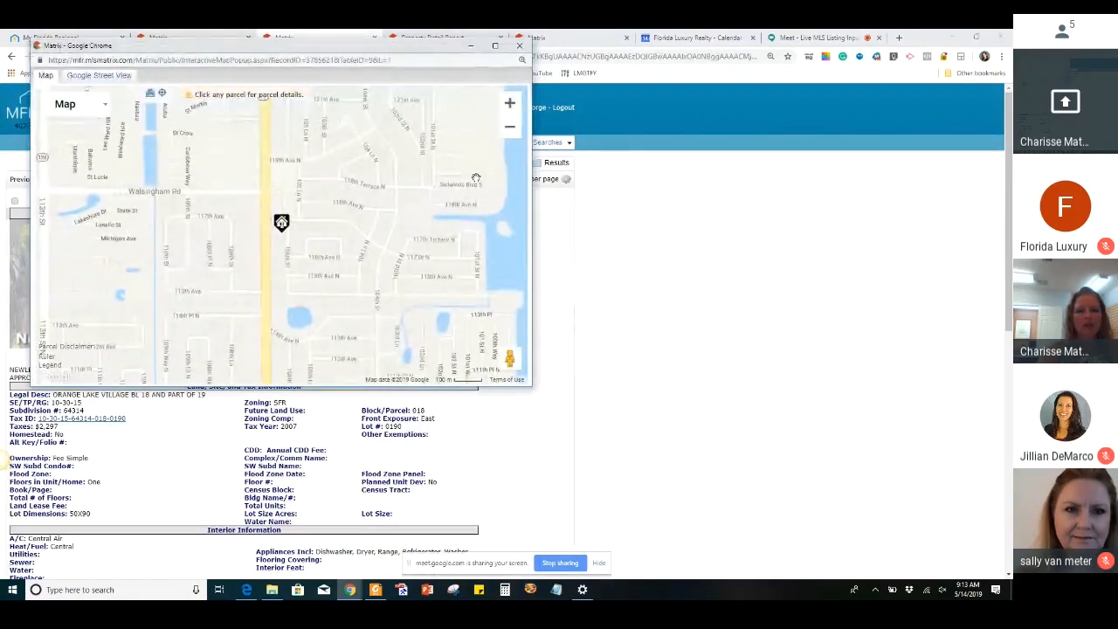
click(510, 103)
click(510, 103)
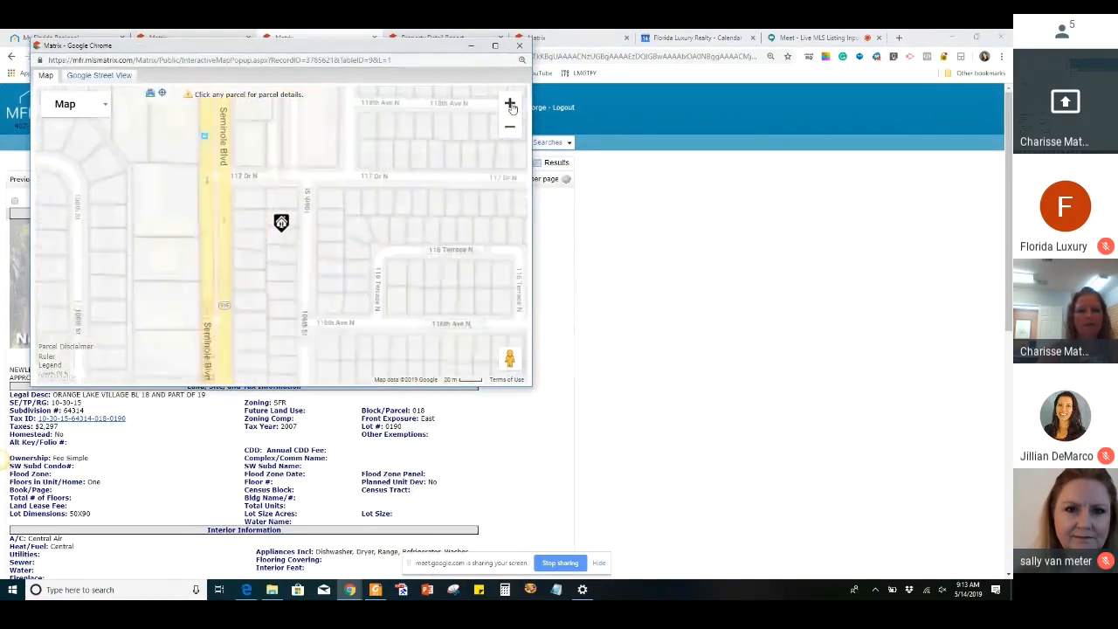
click(510, 103)
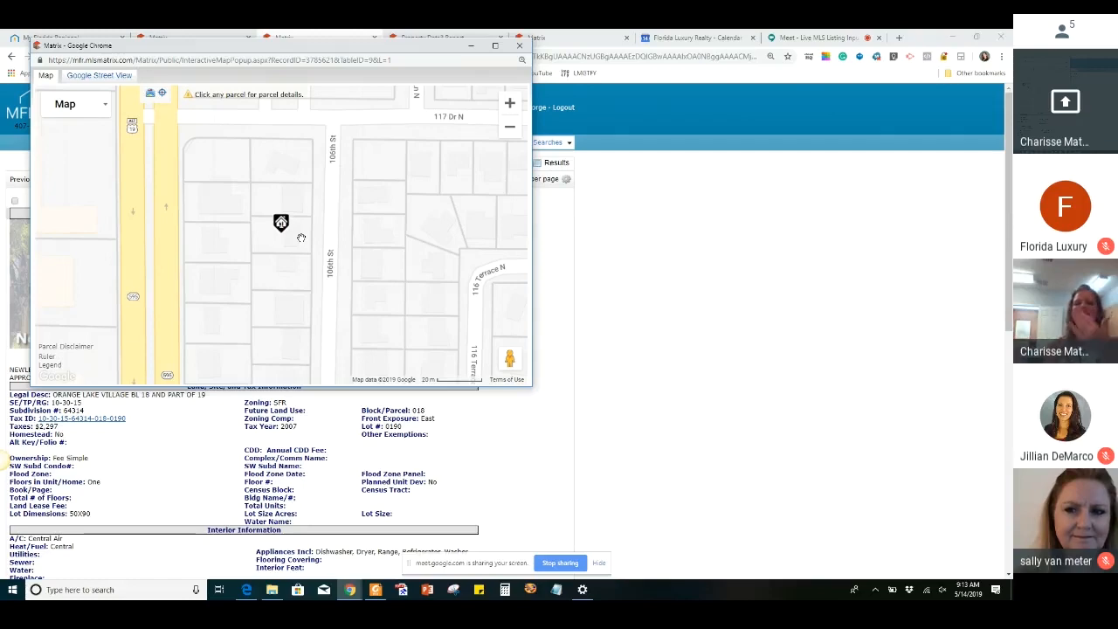
click(470, 46)
In the listing form's Exterior Information, set Front Exposure to East and New Construction to No
click(158, 38)
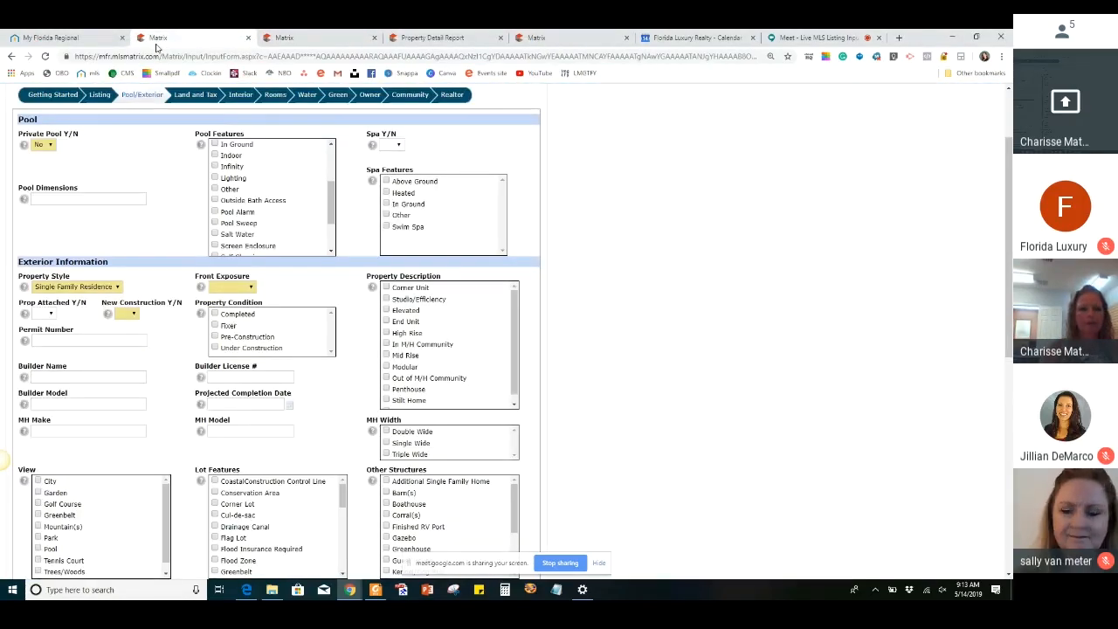
click(227, 287)
click(232, 325)
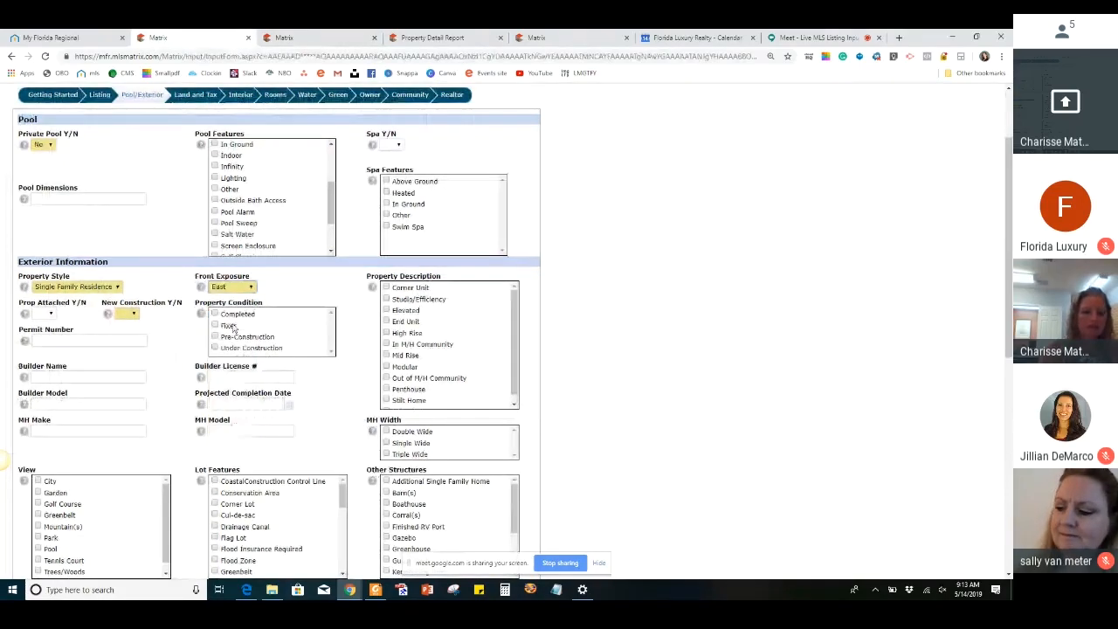
scroll(753, 310, down, 1)
scroll(753, 310, down, 1)
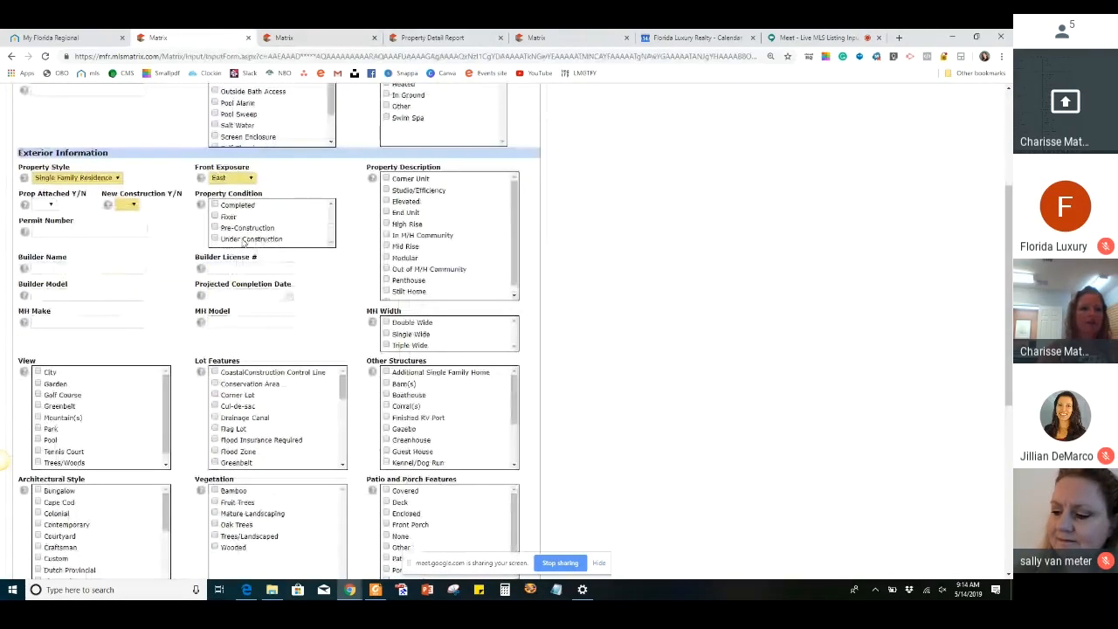
click(130, 205)
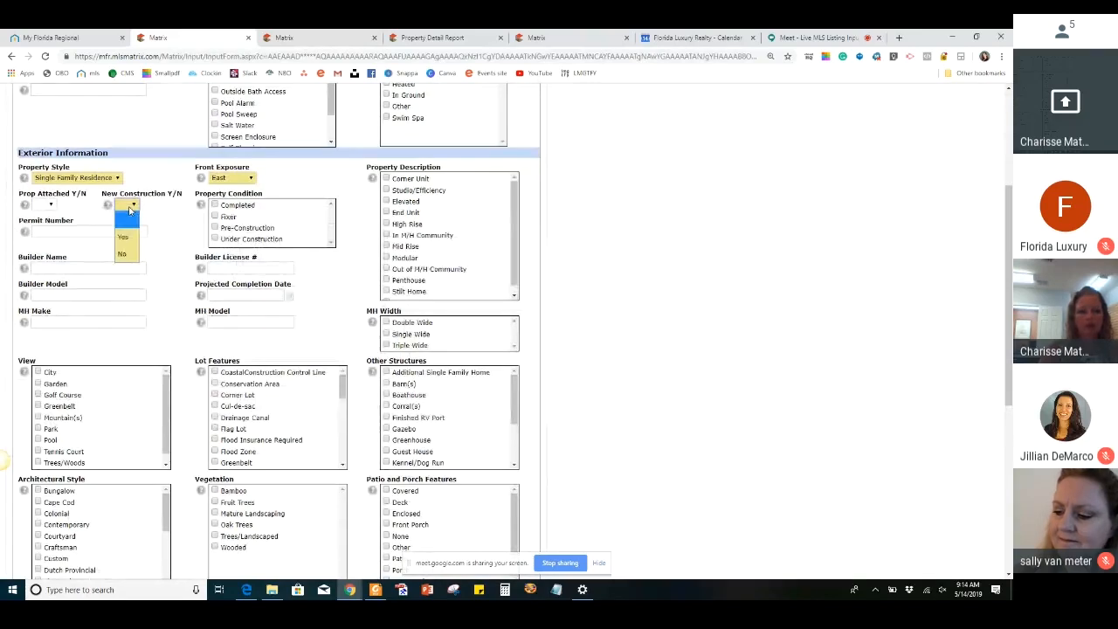
click(124, 255)
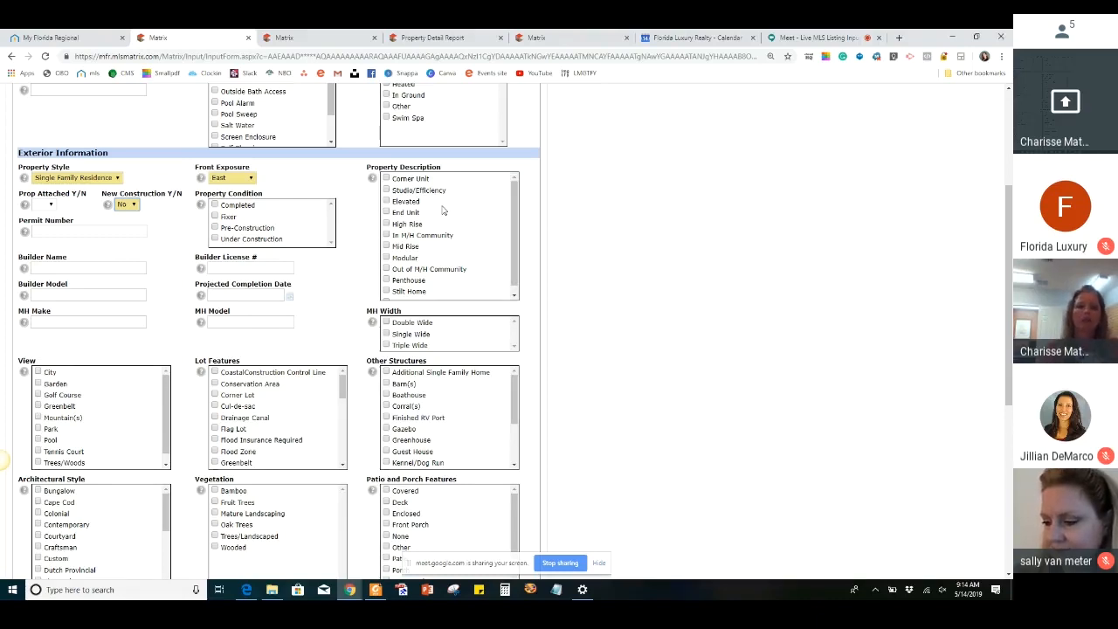
Review the property description, view and lot feature options, and mark Street Paved as a lot feature
scroll(443, 209, down, 1)
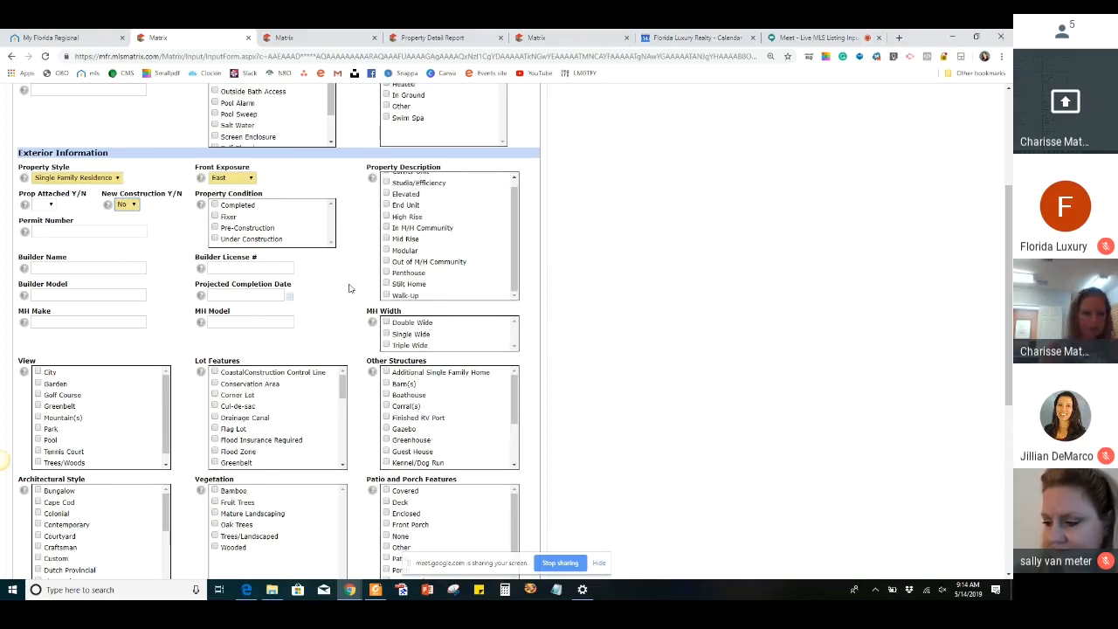
scroll(103, 182, down, 2)
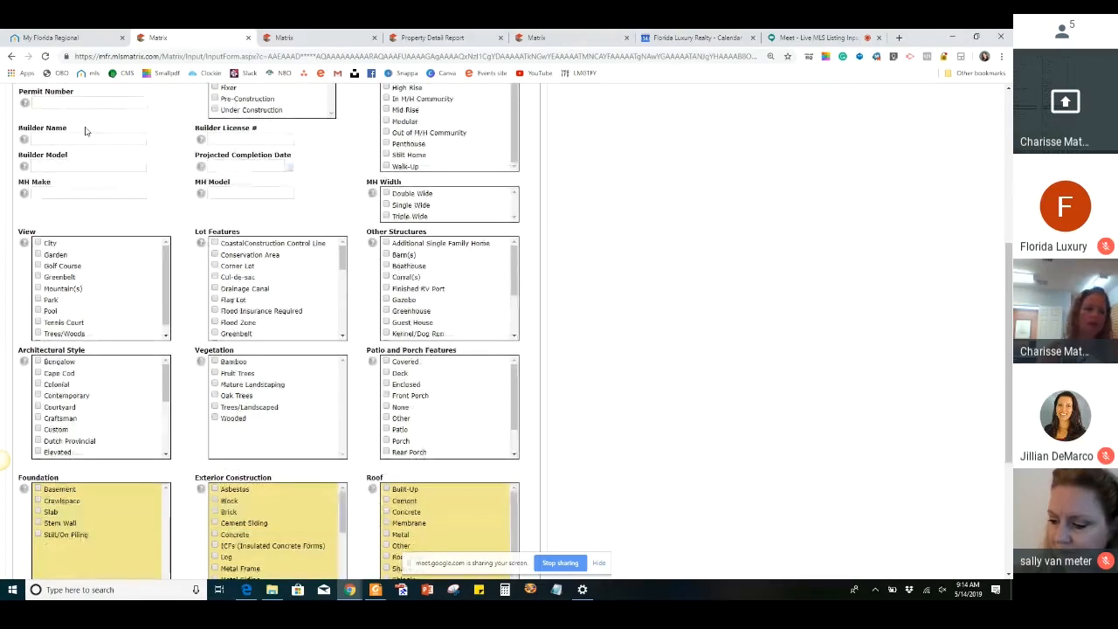
scroll(86, 131, down, 2)
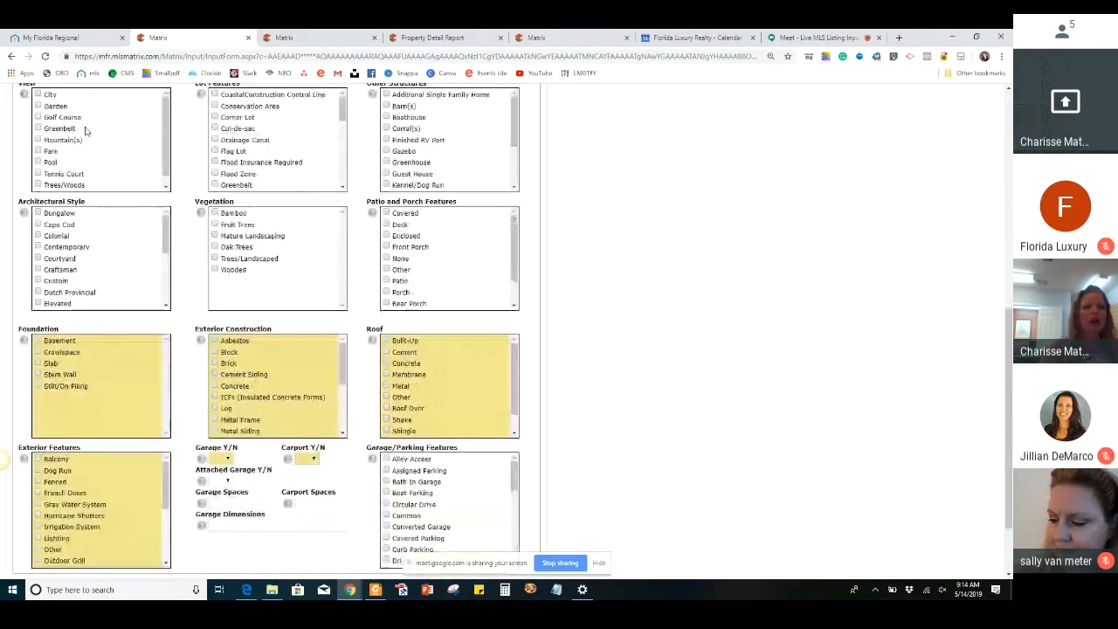
scroll(85, 200, down, 1)
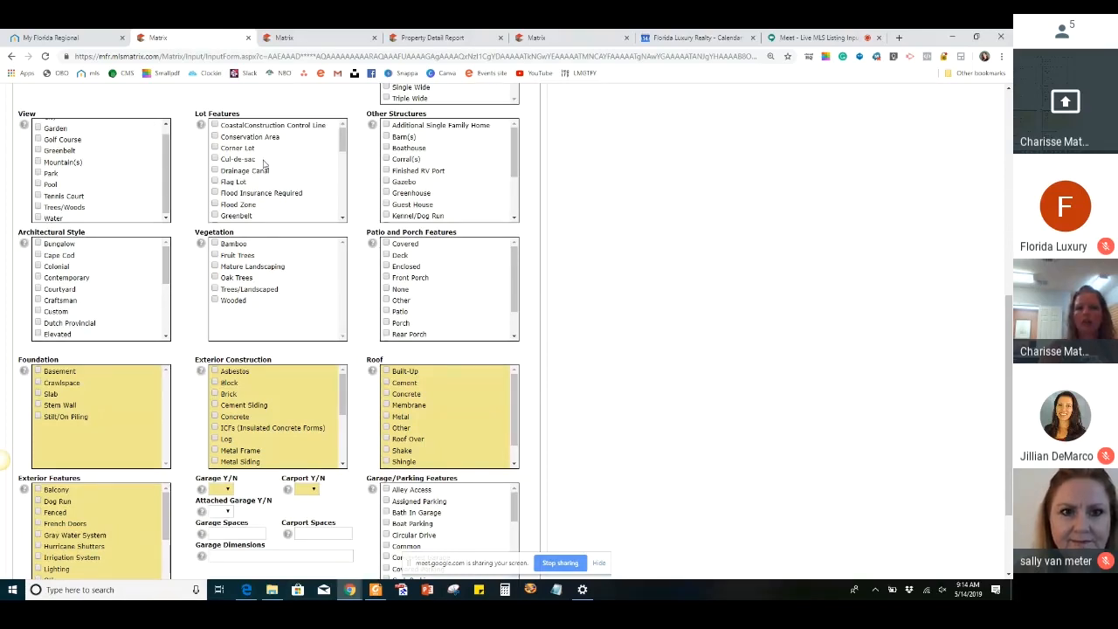
scroll(264, 164, down, 2)
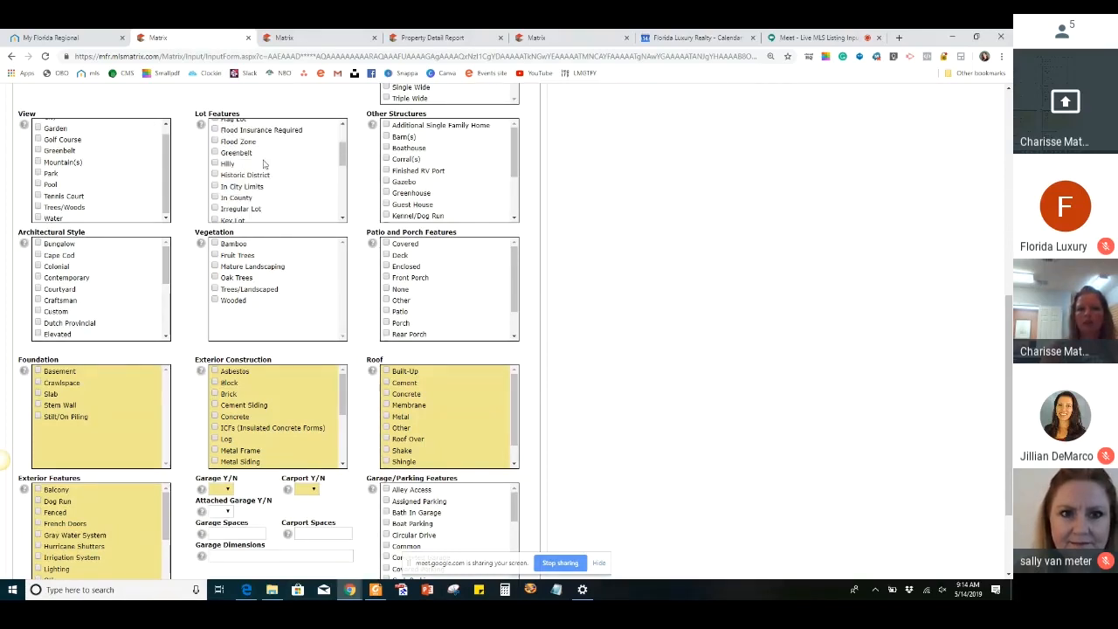
scroll(264, 164, down, 1)
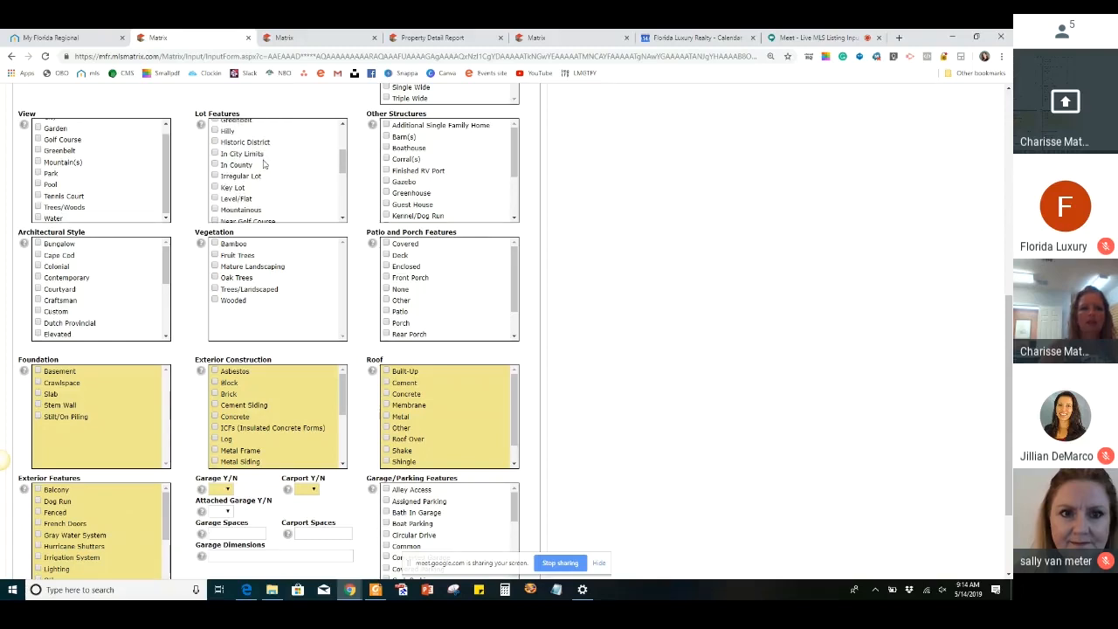
scroll(264, 164, down, 1)
scroll(264, 164, down, 1)
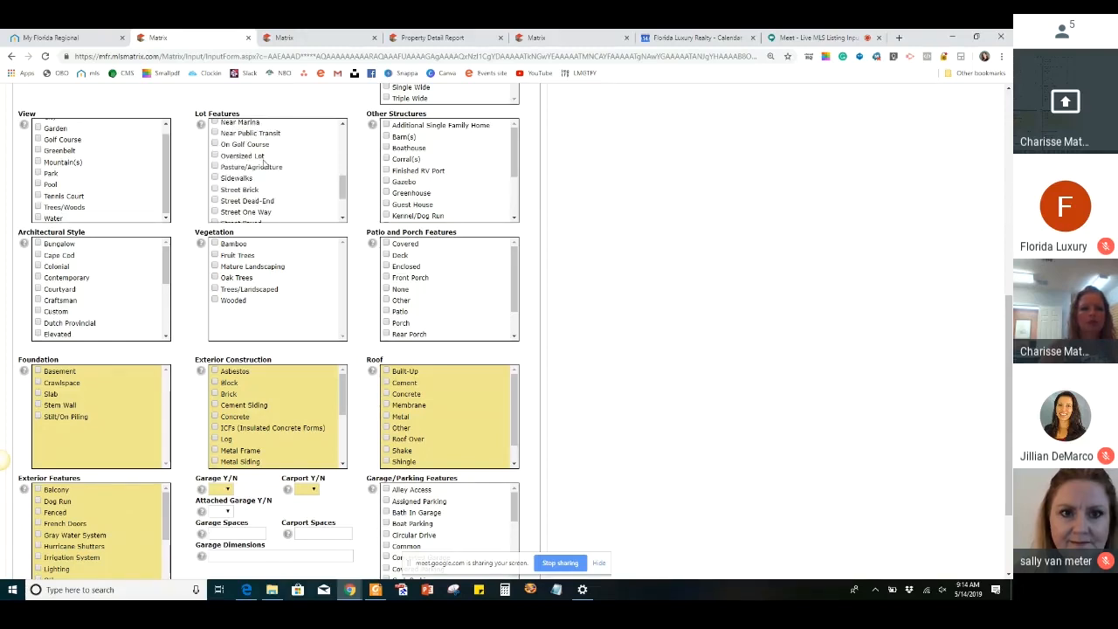
scroll(263, 164, down, 1)
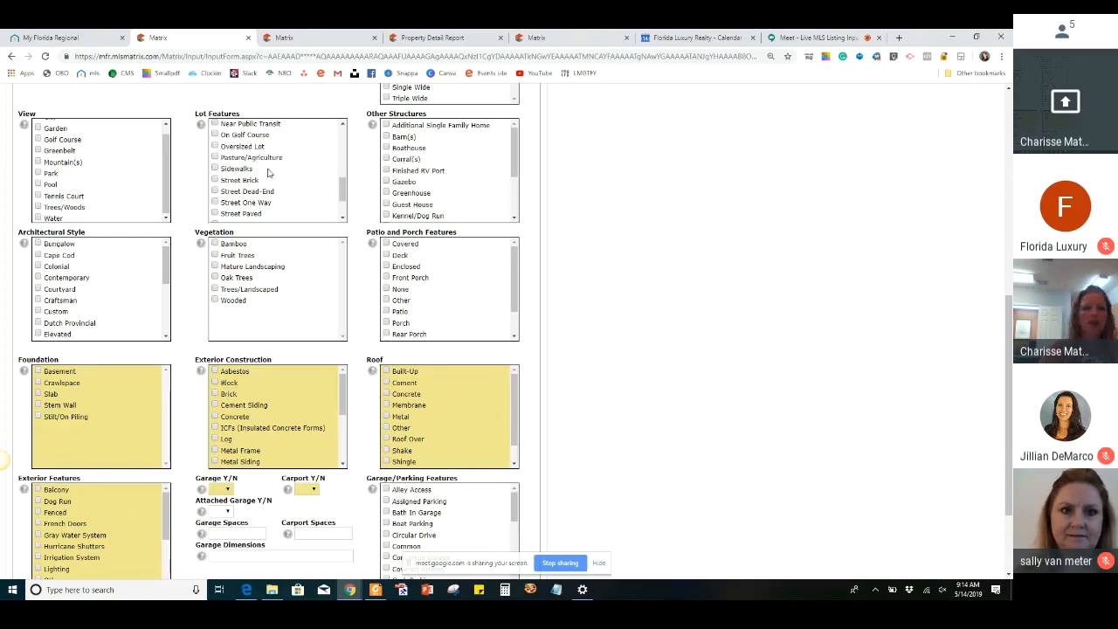
scroll(269, 172, down, 1)
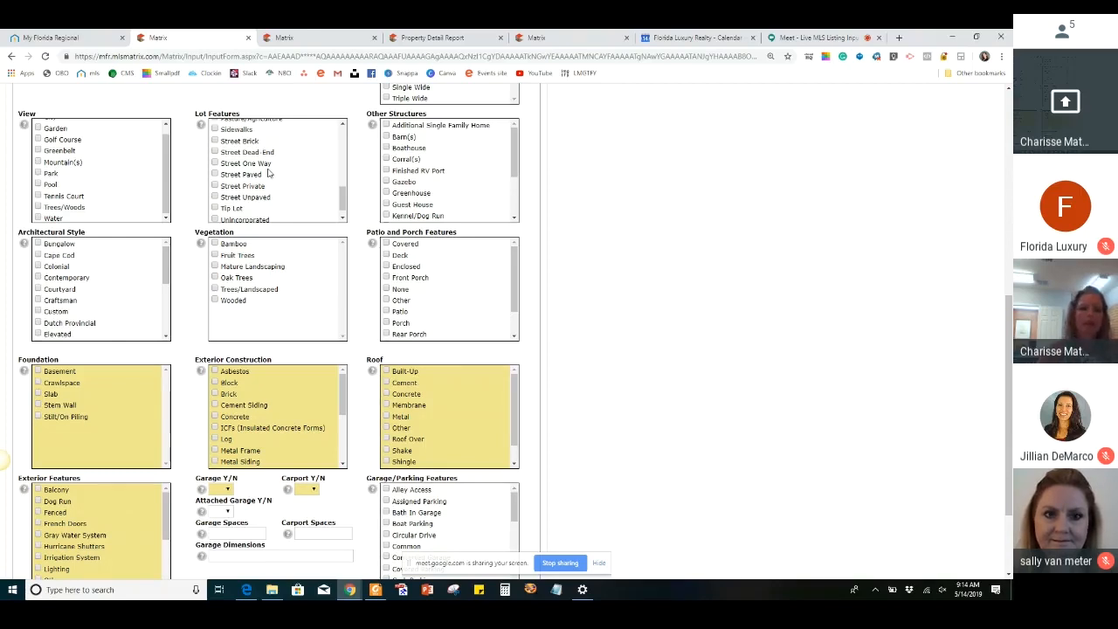
scroll(269, 168, down, 1)
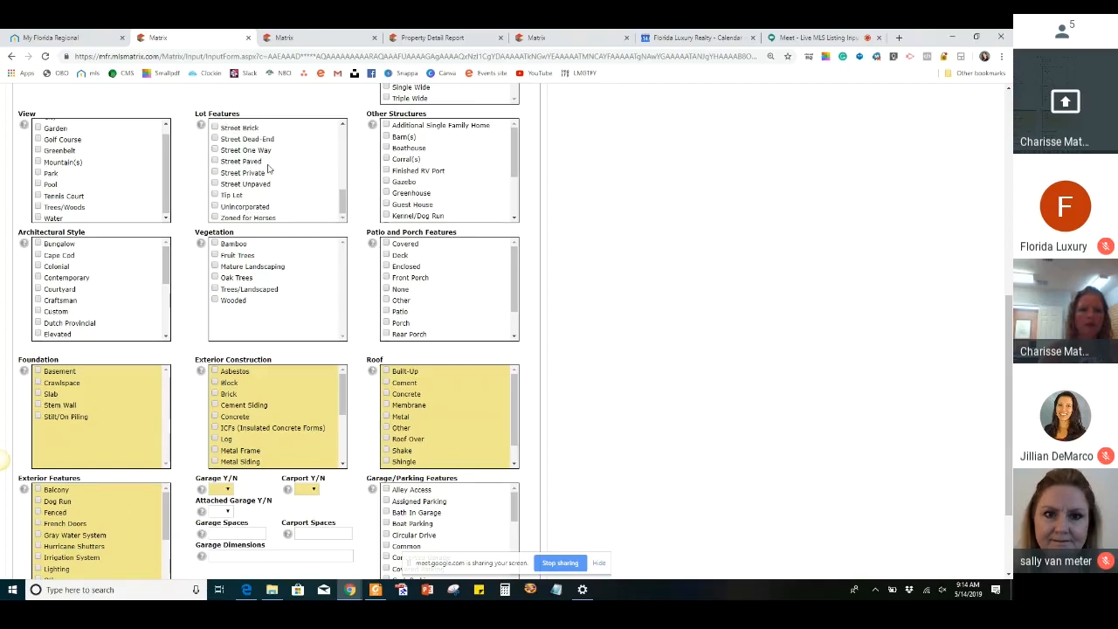
click(215, 161)
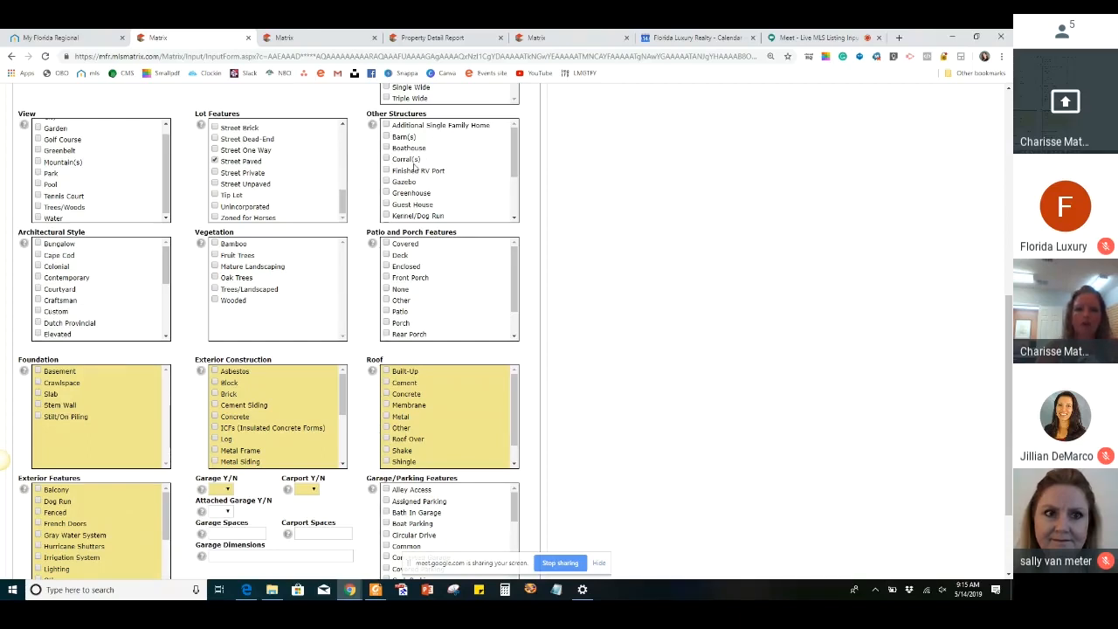
Check the Other Structures options, and select Mature Landscaping and Trees/Landscaped for Vegetation
scroll(471, 176, down, 2)
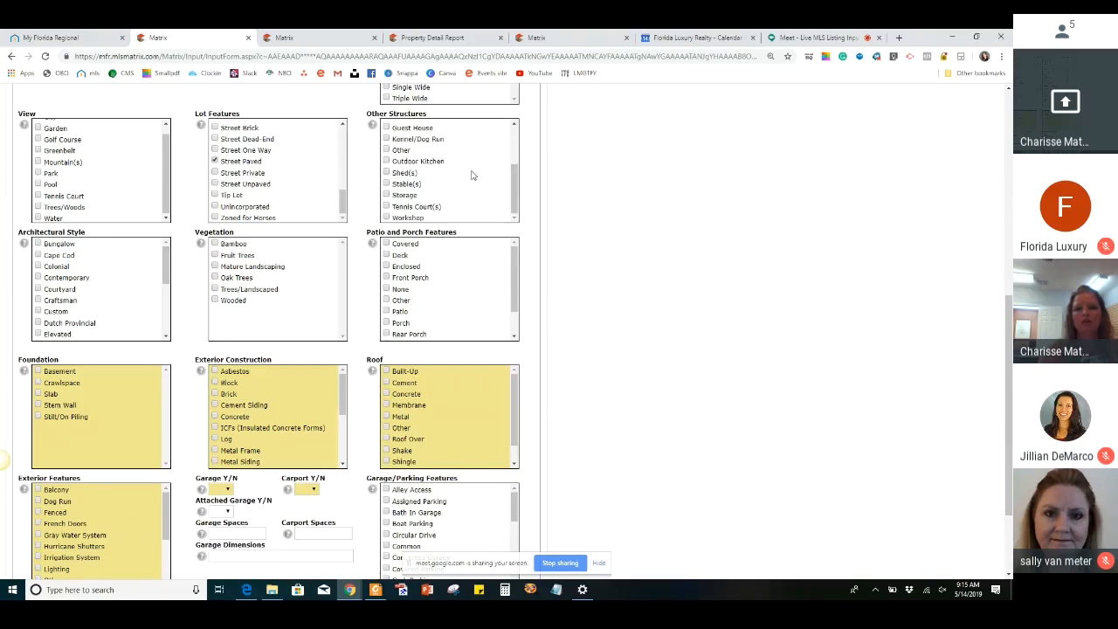
scroll(472, 175, down, 2)
scroll(639, 187, up, 2)
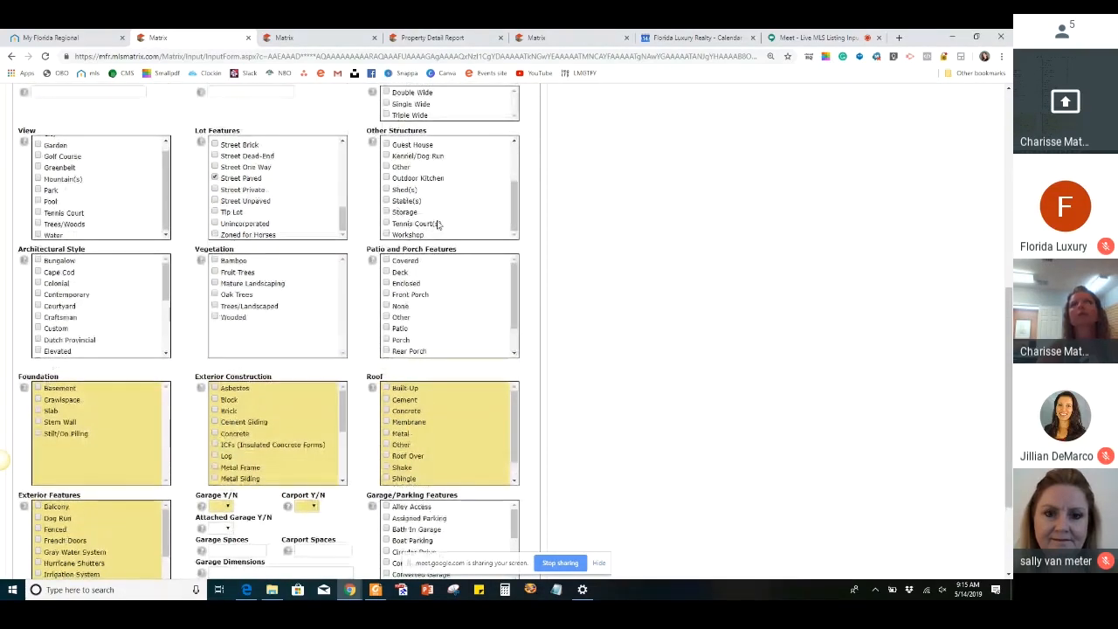
ctrl+scroll(439, 224, up, 1)
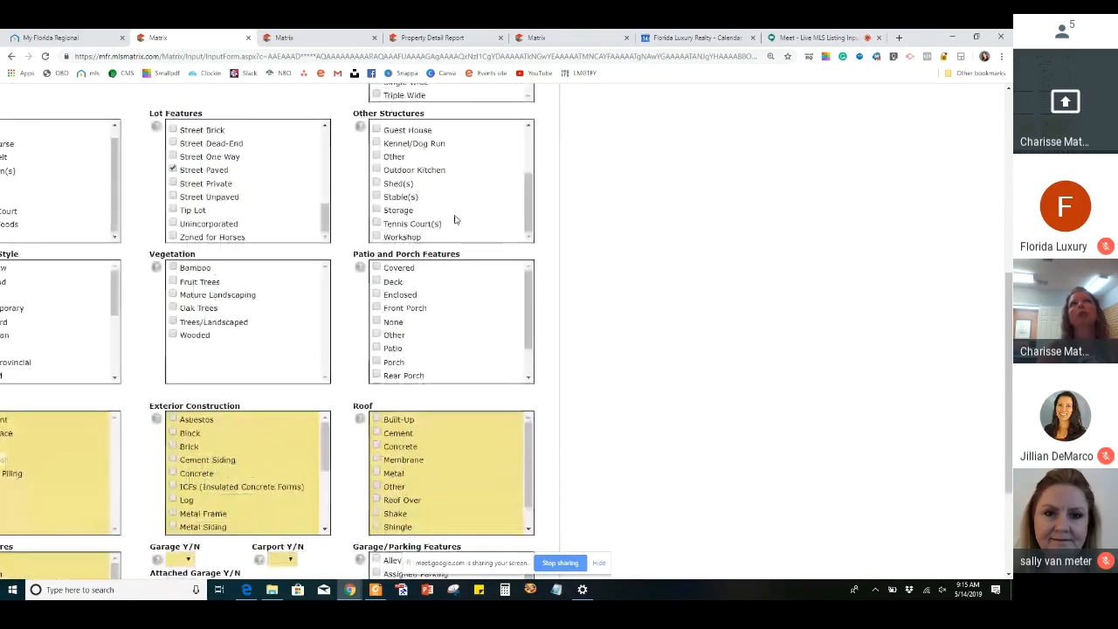
scroll(499, 212, left, 2)
scroll(499, 213, down, 1)
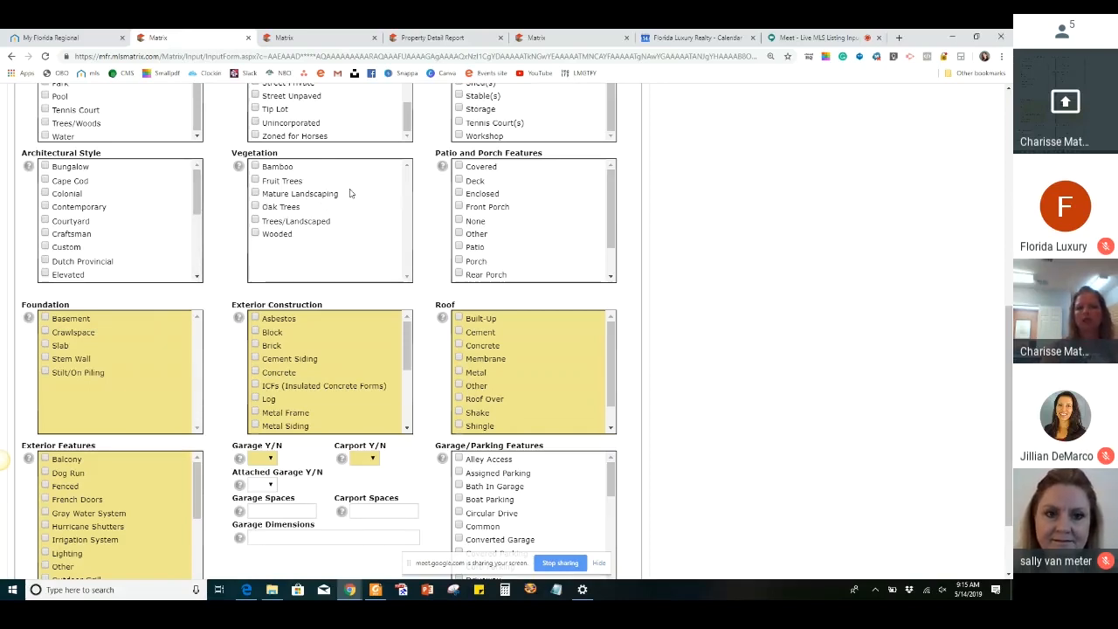
click(255, 193)
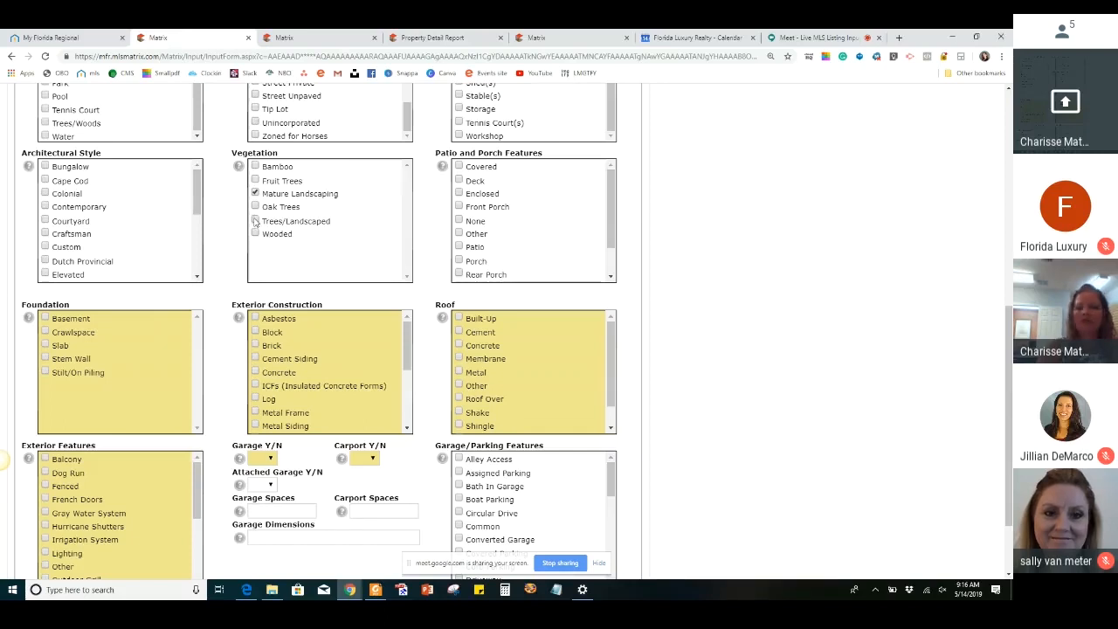
click(255, 221)
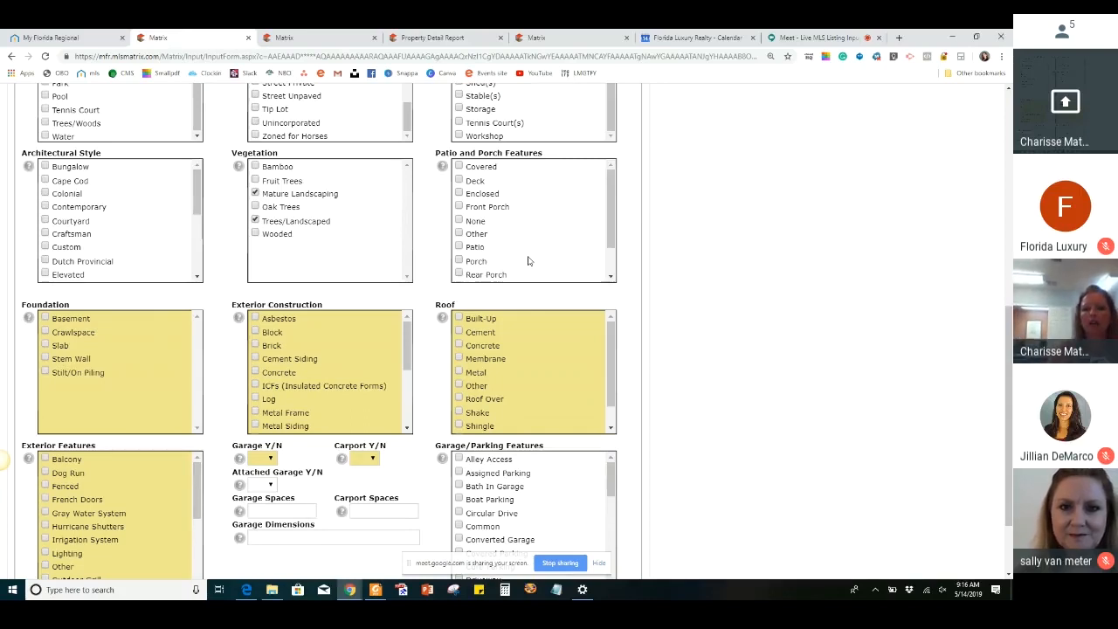
Select Patio under Patio and Porch Features and Slab as the foundation
scroll(528, 260, down, 1)
scroll(528, 260, down, 1)
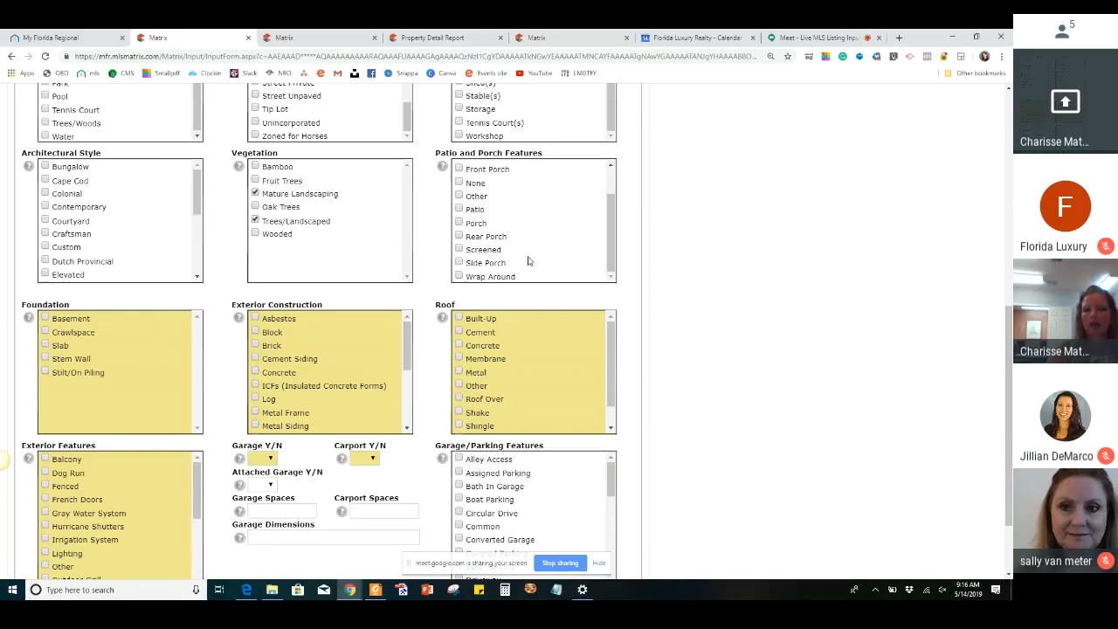
scroll(528, 260, down, 2)
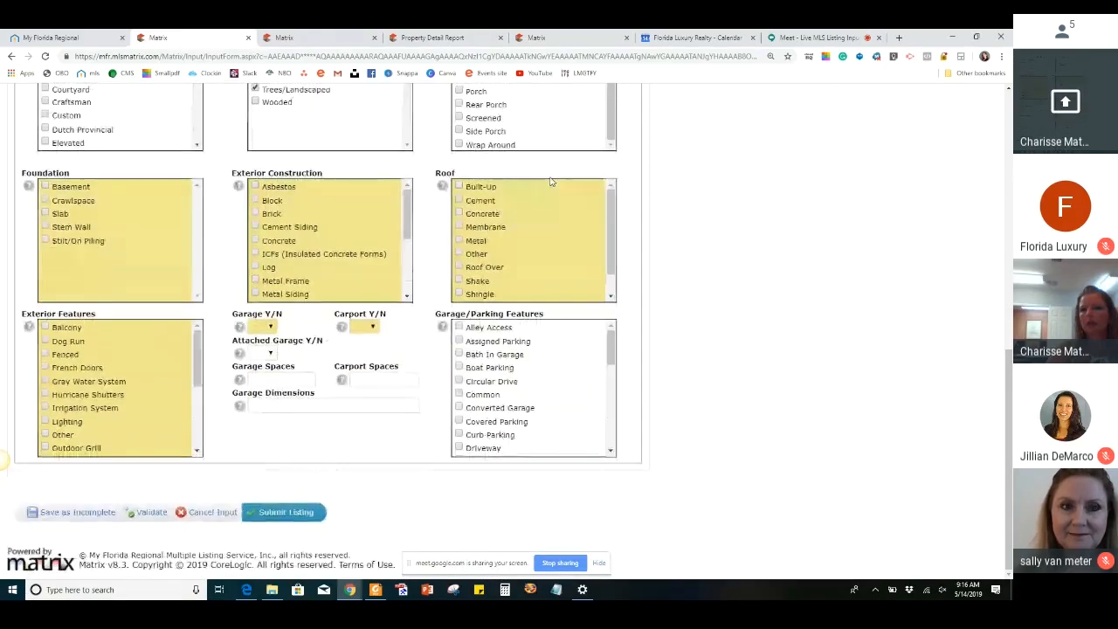
scroll(551, 181, up, 1)
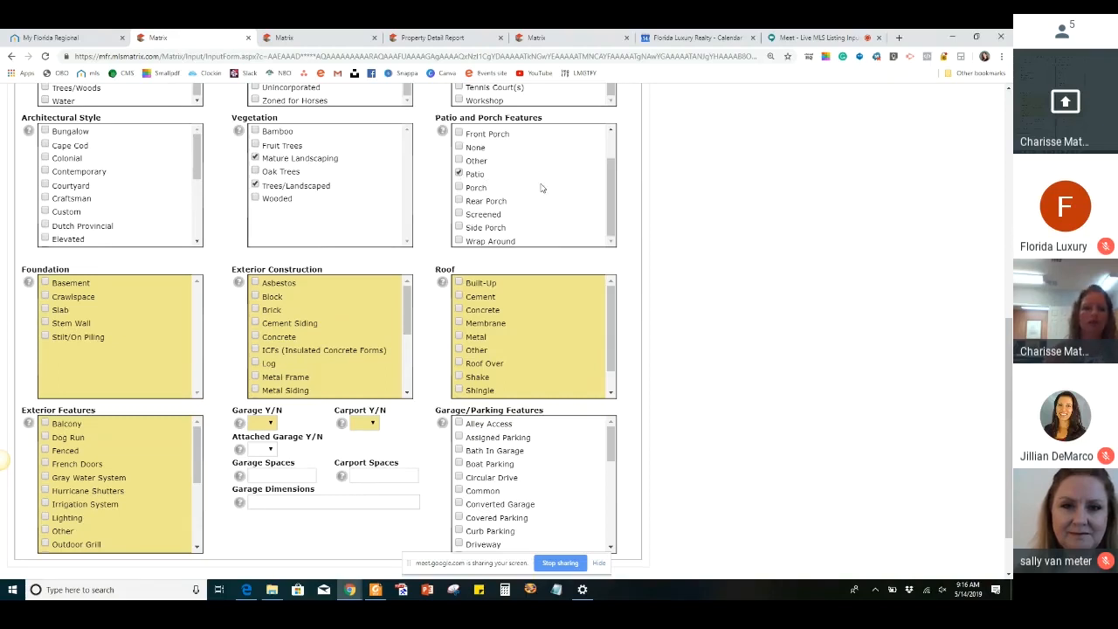
scroll(544, 185, down, 1)
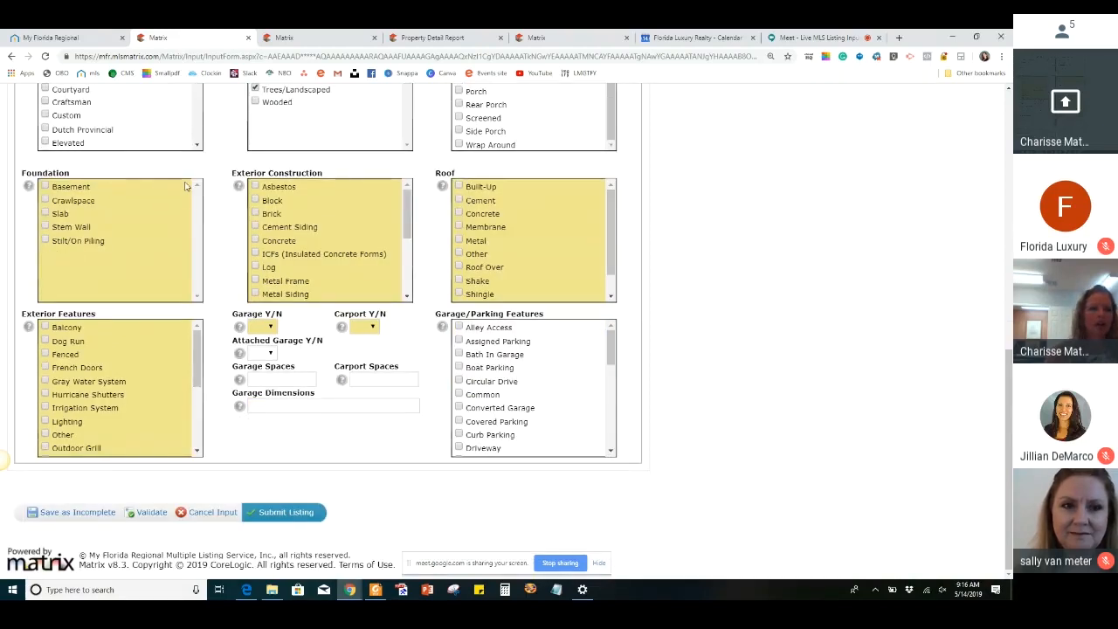
click(44, 214)
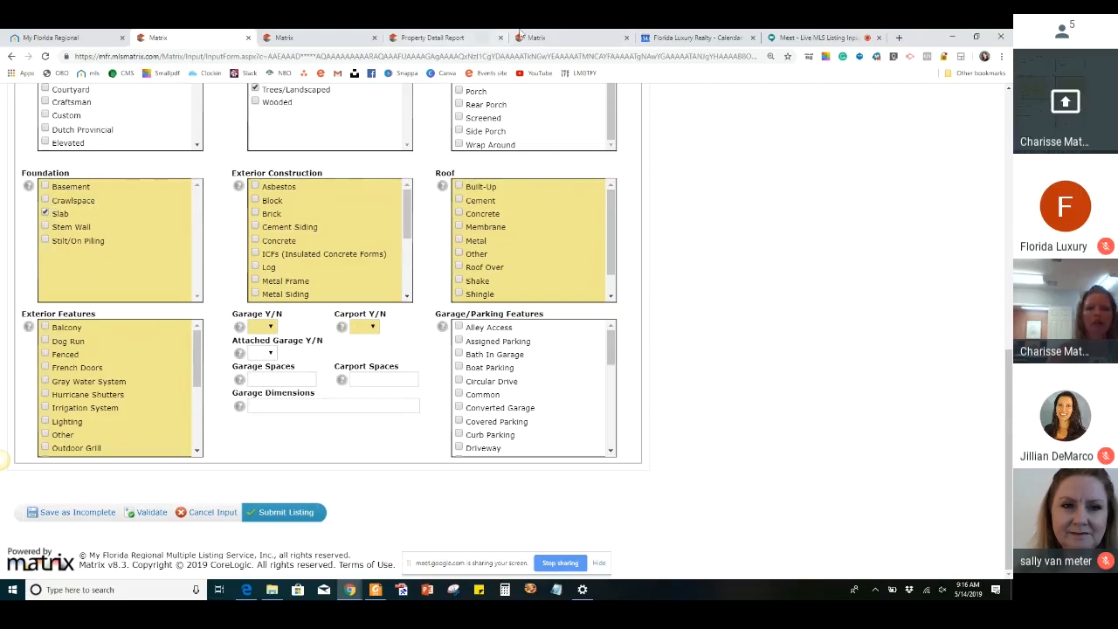
Check the foundation, roof and exterior construction details in the property's tax report, and return to the listing form
click(444, 39)
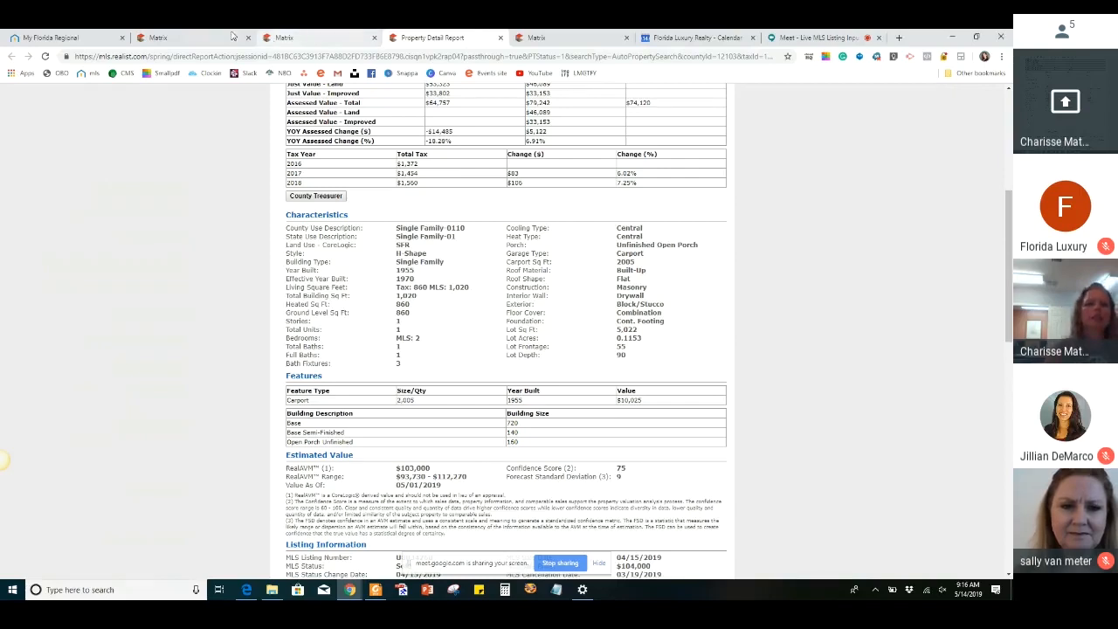
click(185, 36)
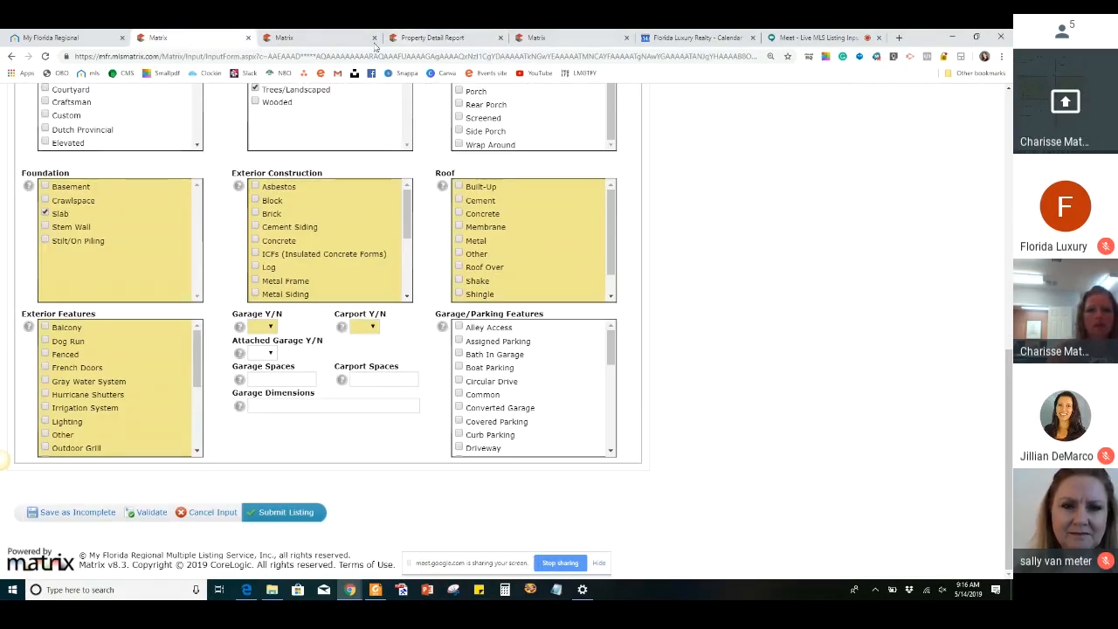
click(299, 39)
click(433, 38)
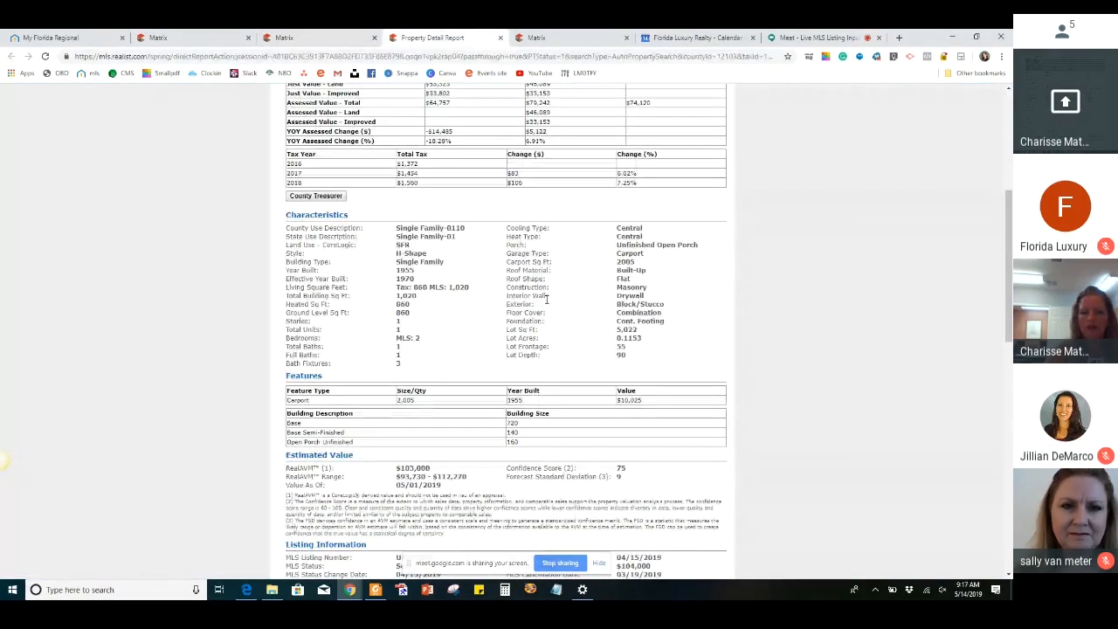
click(175, 38)
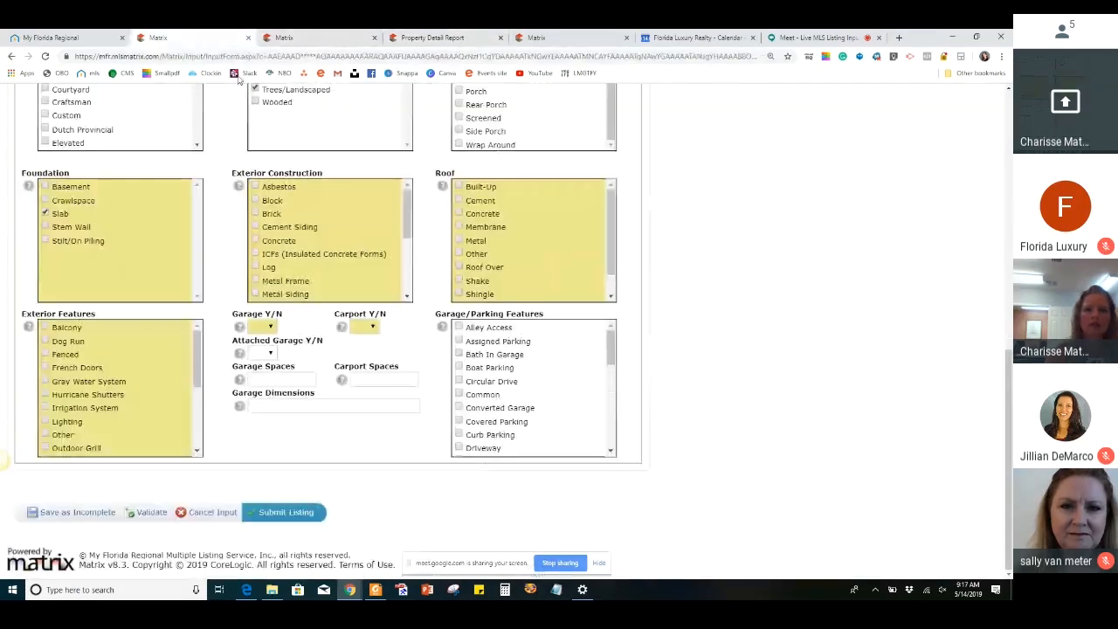
Select Block and Stucco as the exterior construction
click(255, 201)
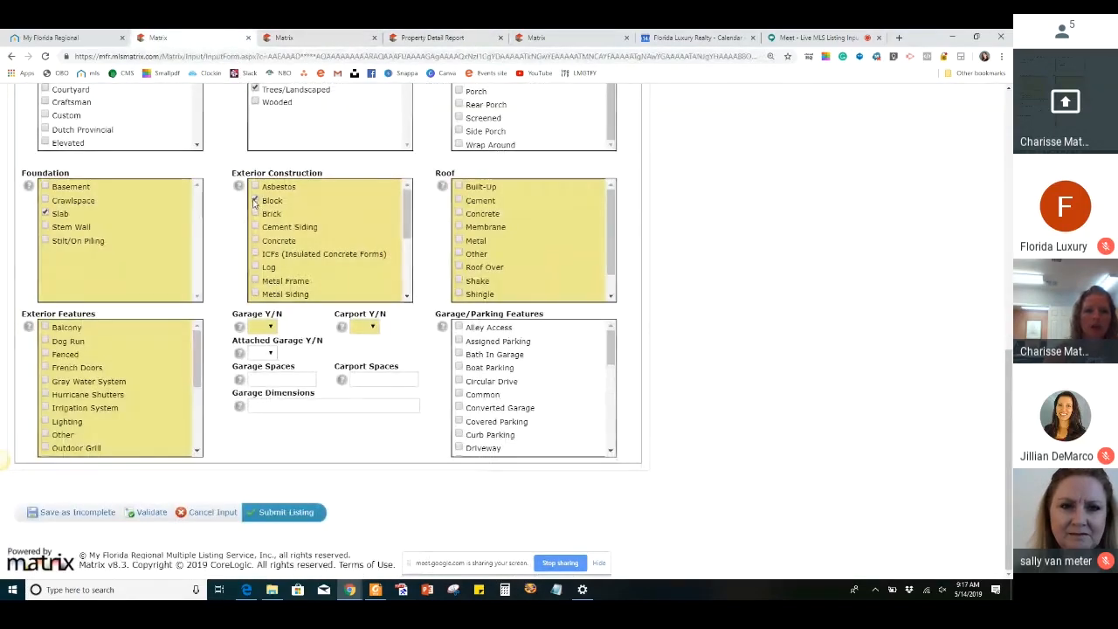
scroll(267, 274, down, 2)
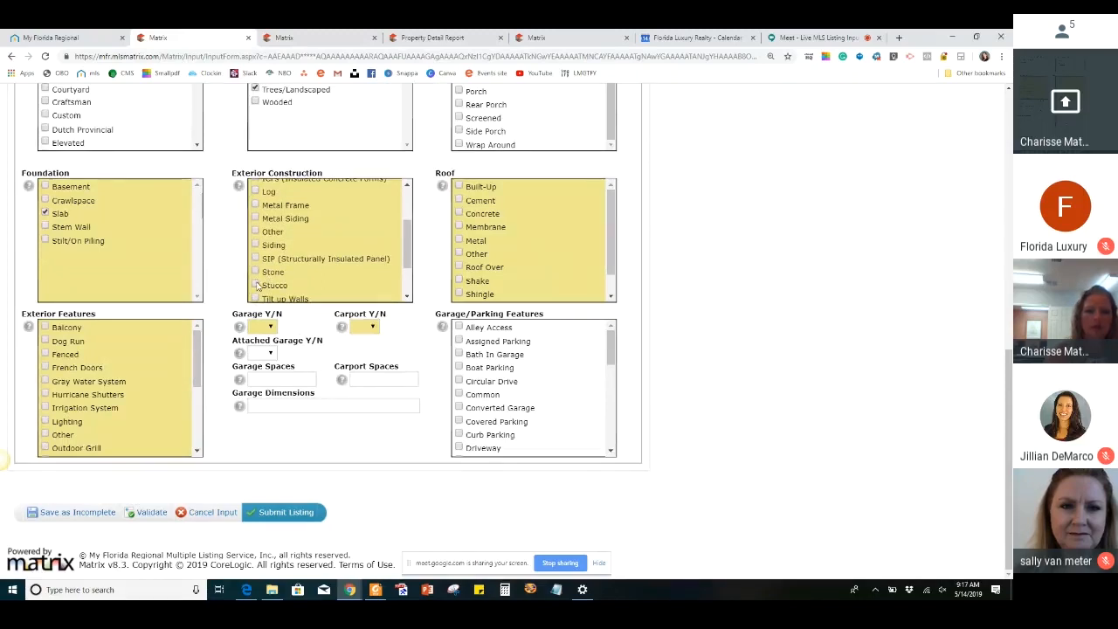
click(256, 285)
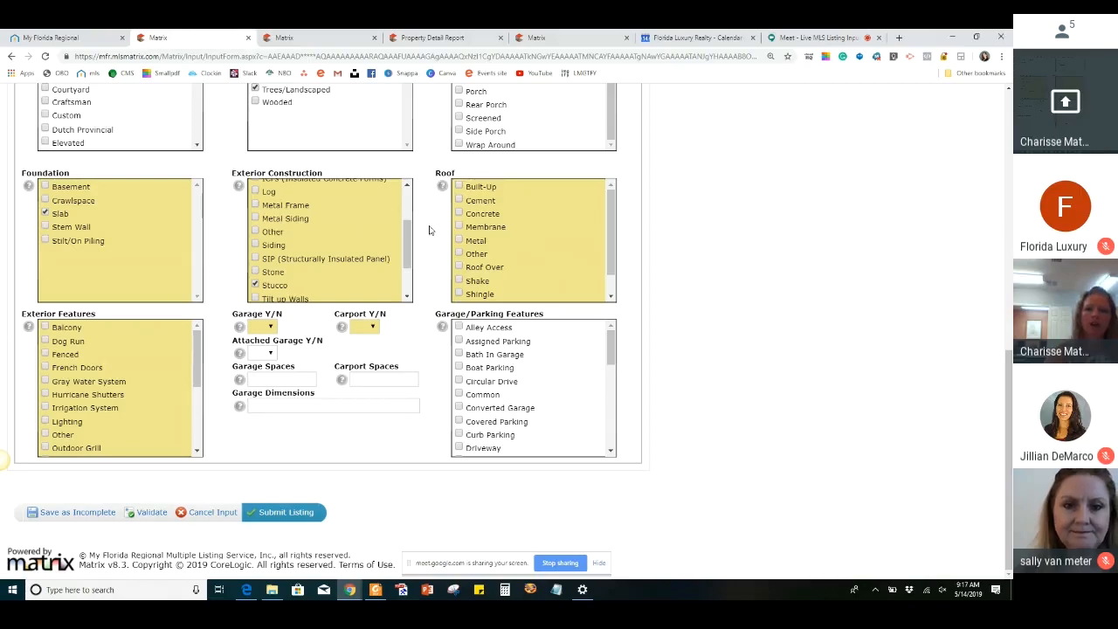
Check the roof details in the property's tax report, and open the sold listing among the address's prior listings
click(430, 37)
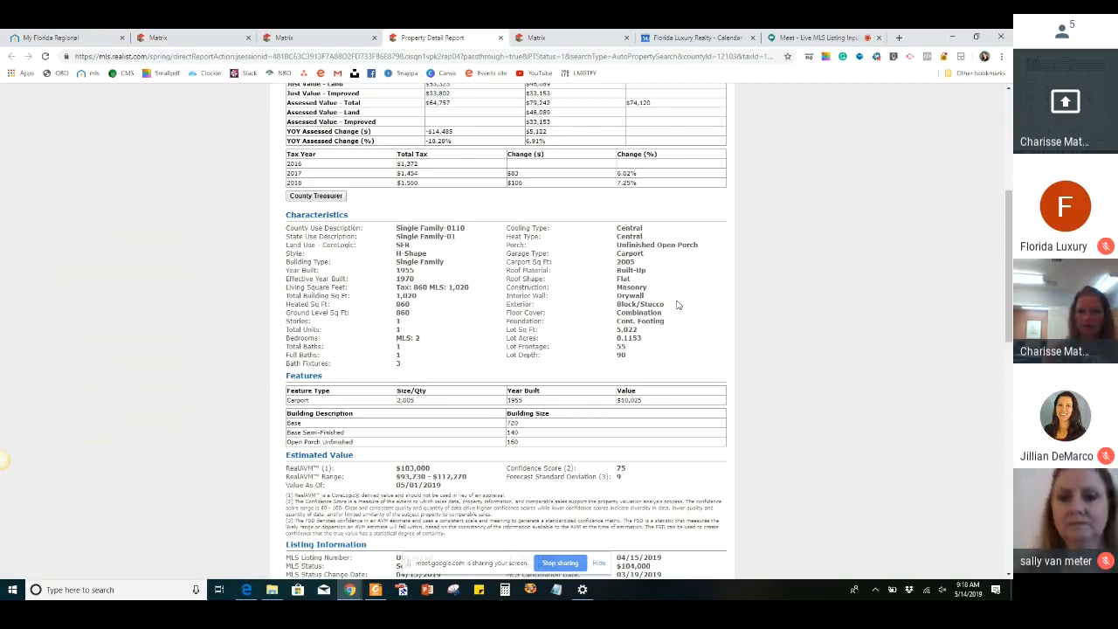
click(288, 37)
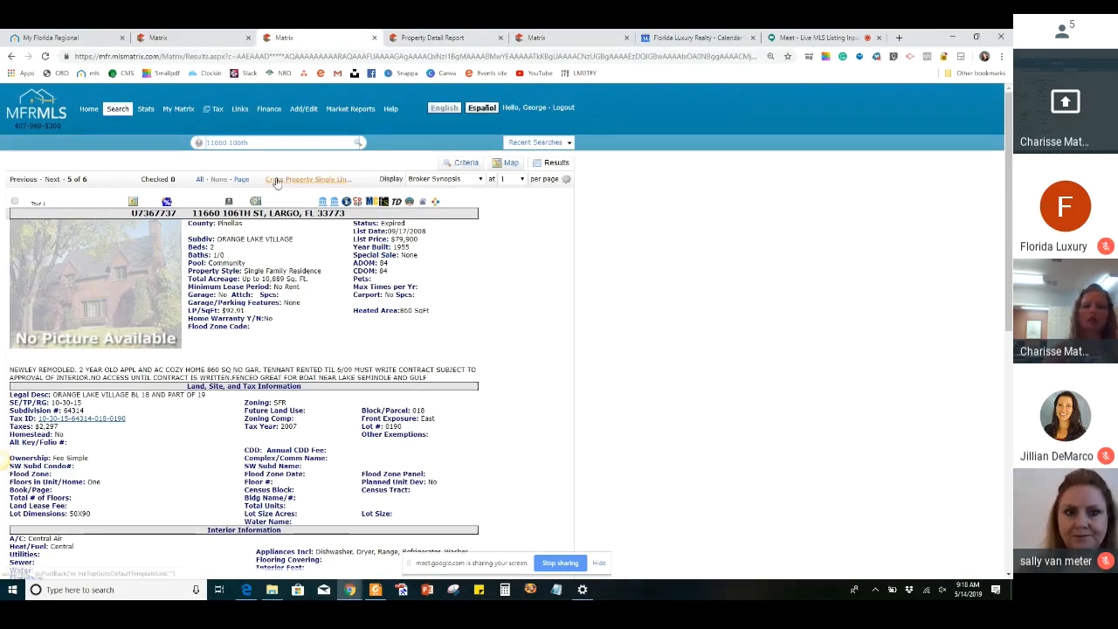
click(276, 180)
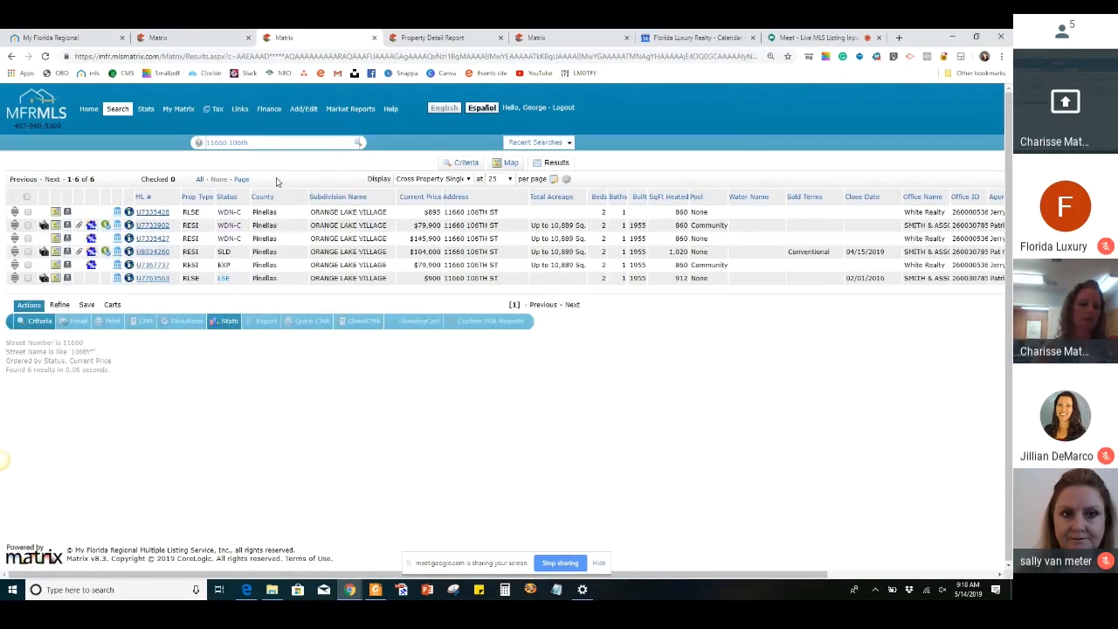
click(153, 251)
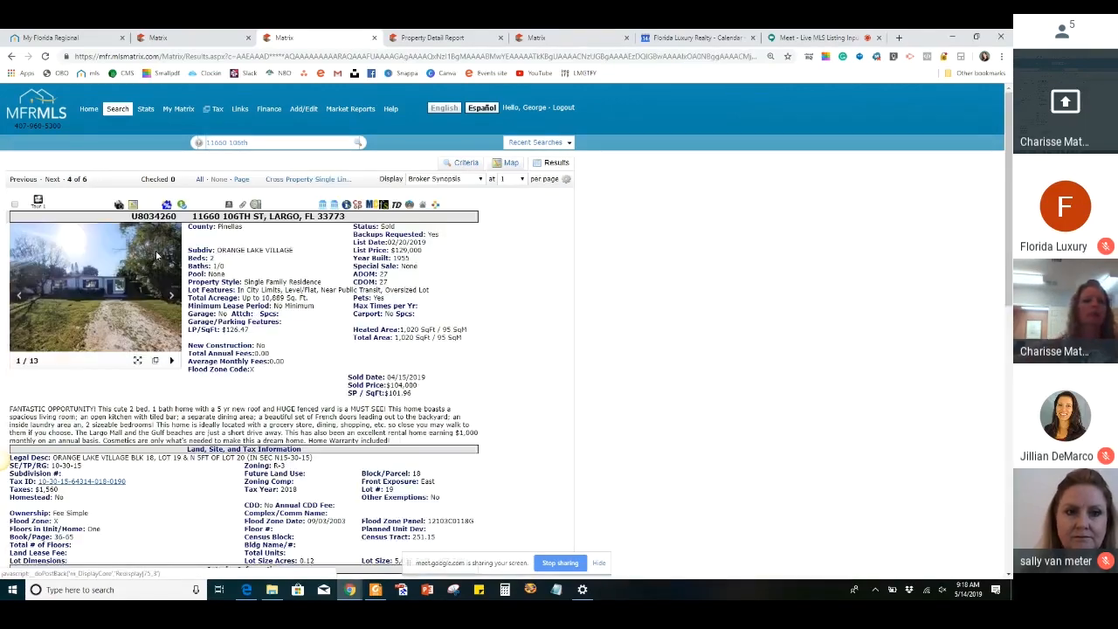
Examine the sold listing's photos, enlarging the last backyard photo to inspect the roof and rear exterior
click(154, 362)
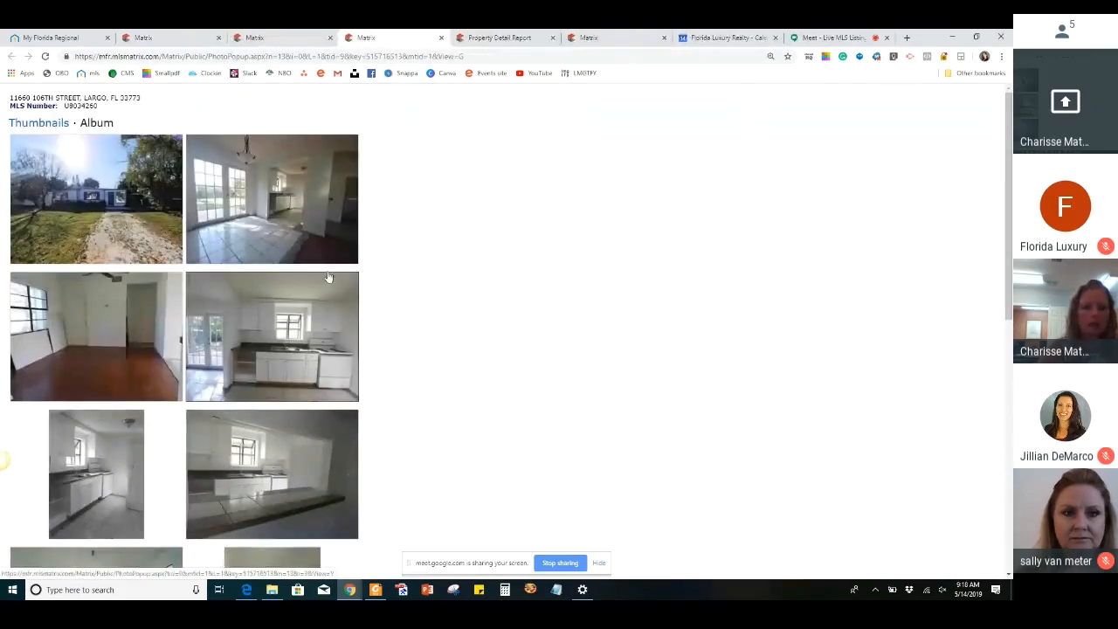
scroll(298, 232, down, 6)
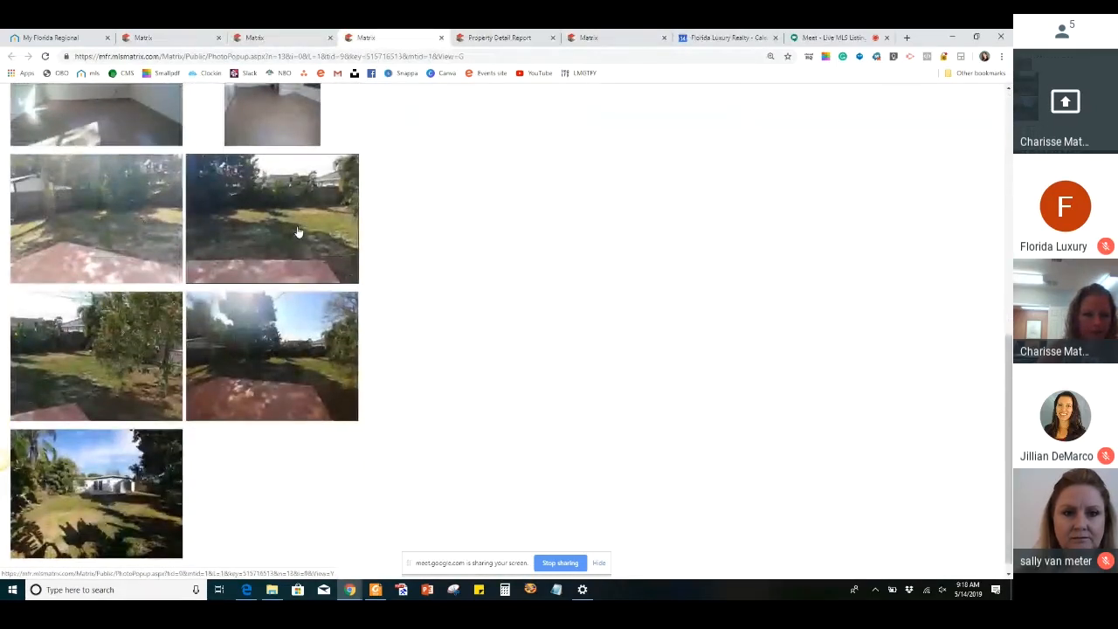
scroll(298, 232, down, 1)
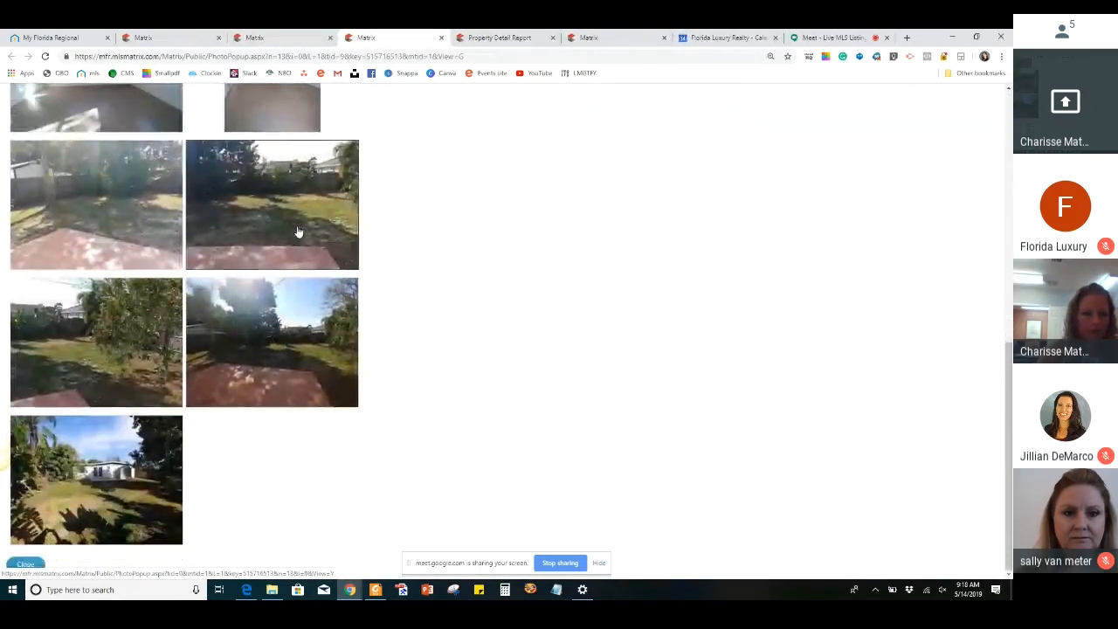
click(114, 477)
scroll(310, 352, up, 3)
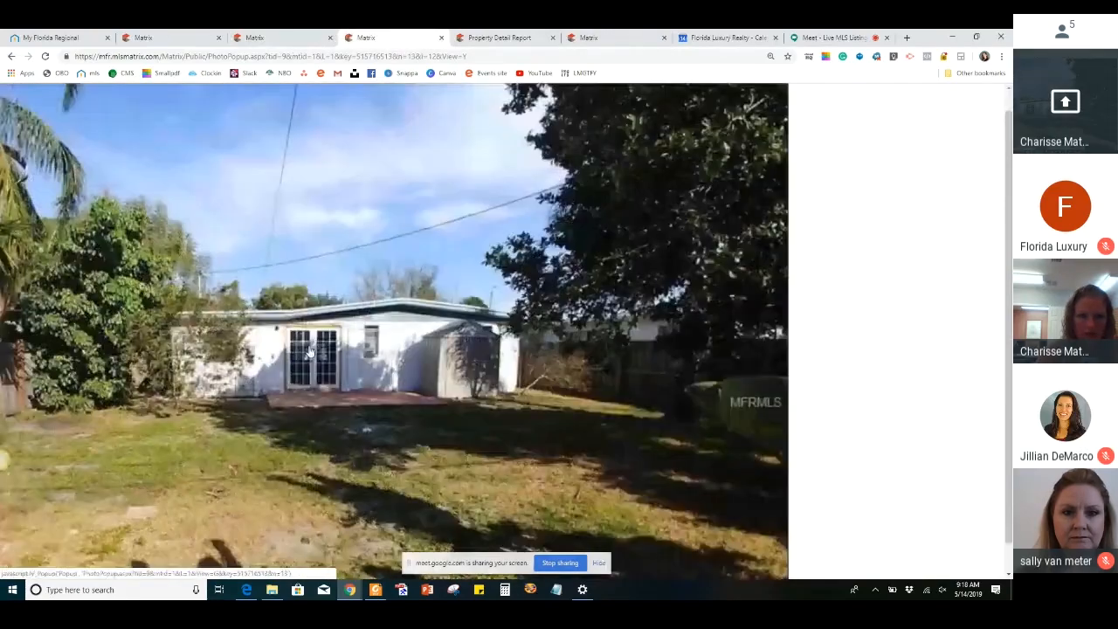
scroll(311, 352, up, 2)
scroll(310, 352, up, 1)
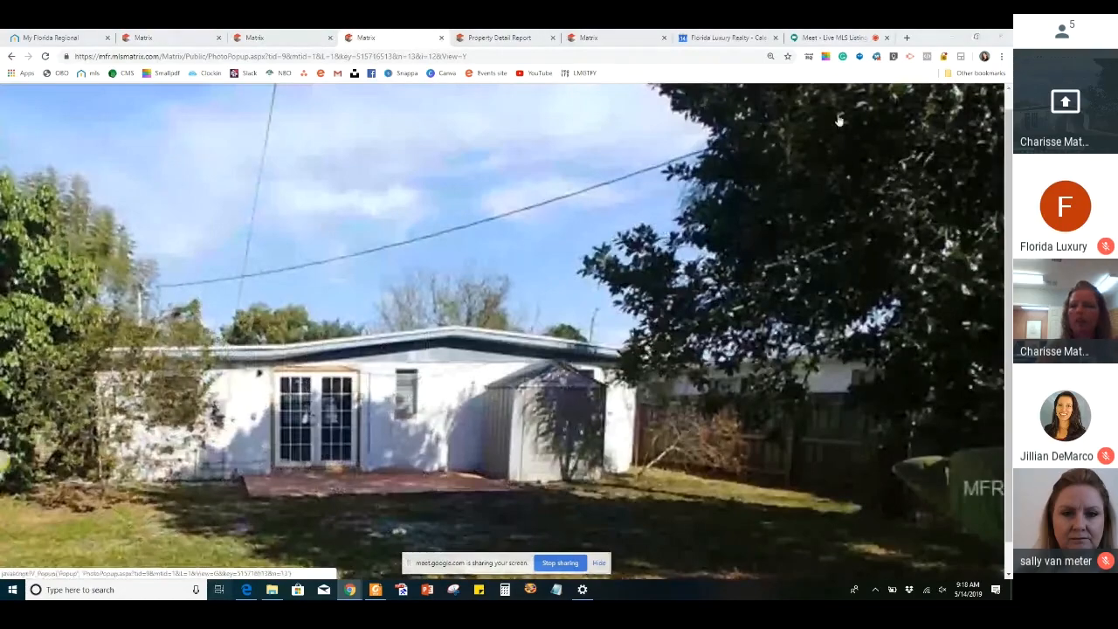
Return to the listing form and select Shingle as the roof type
key(super+Tab)
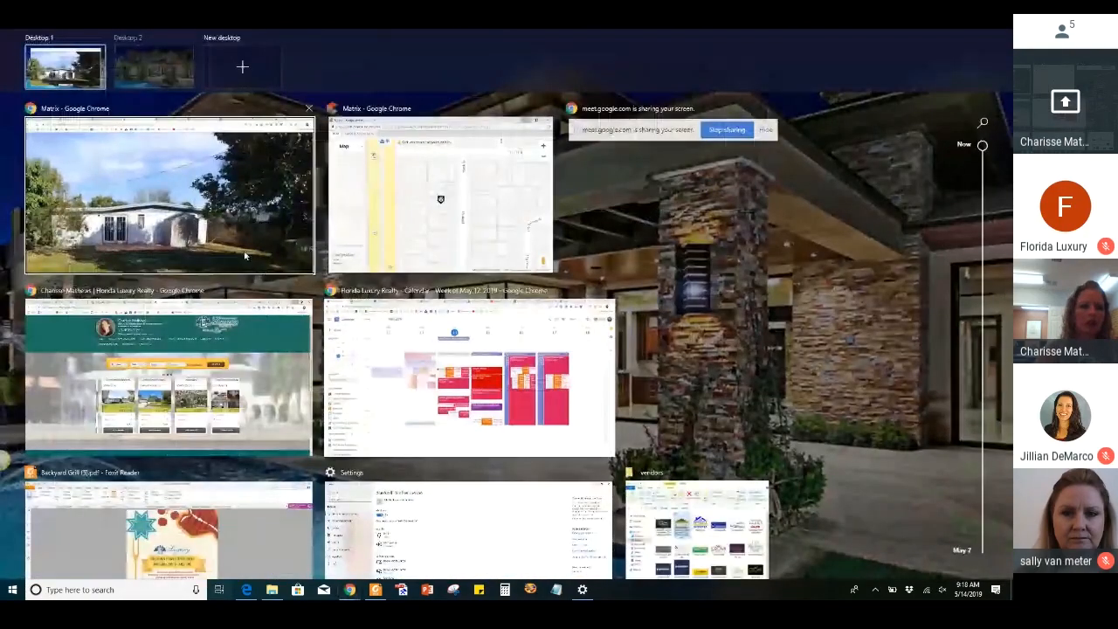
click(81, 75)
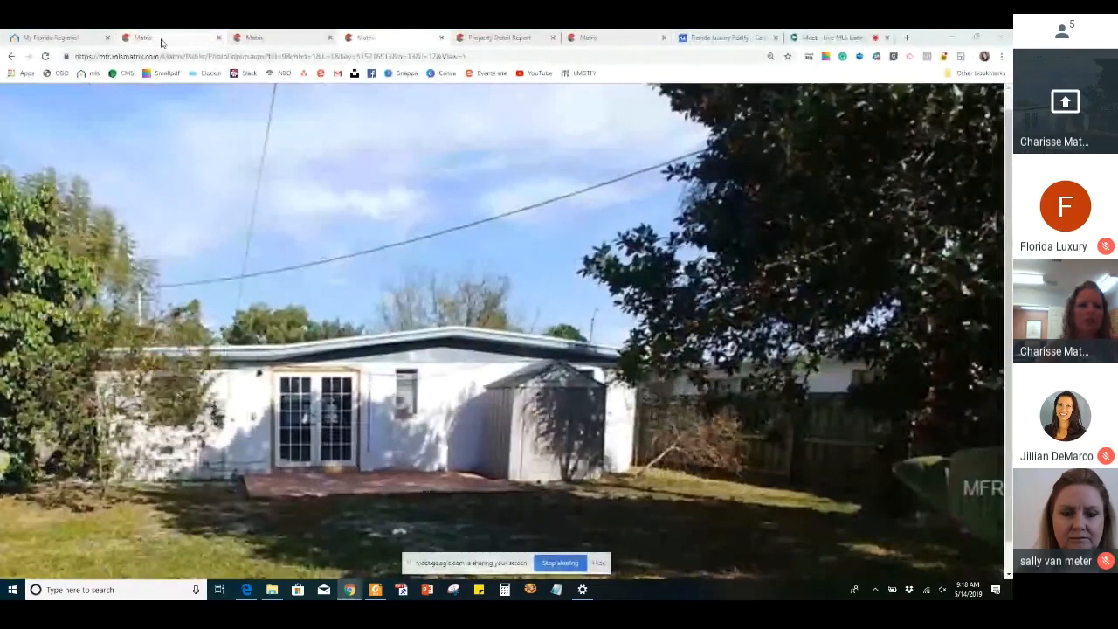
click(160, 41)
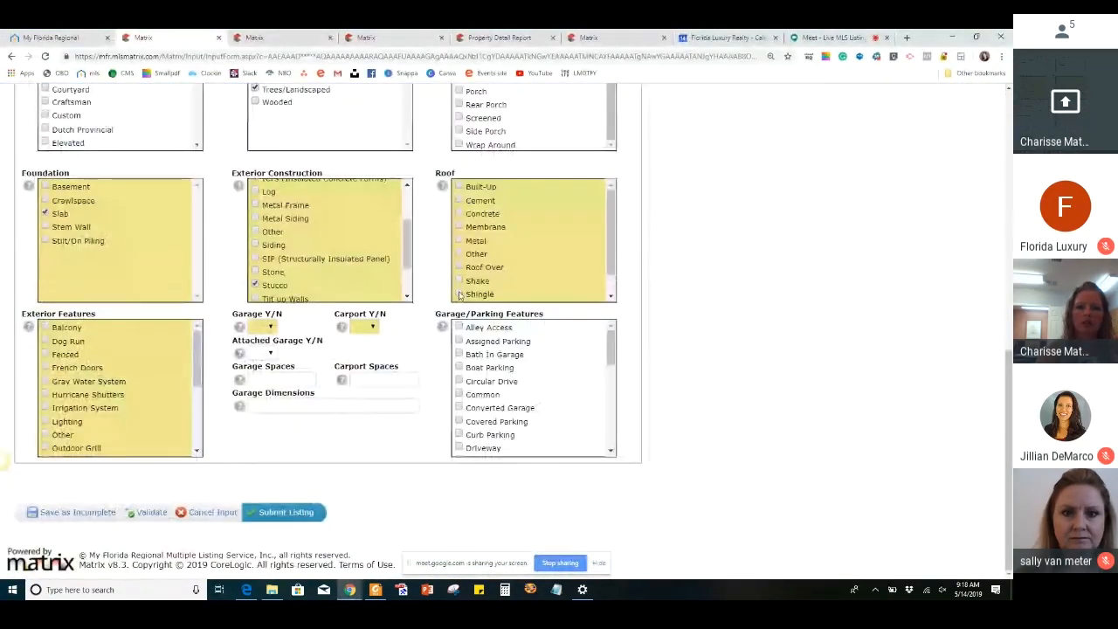
click(459, 294)
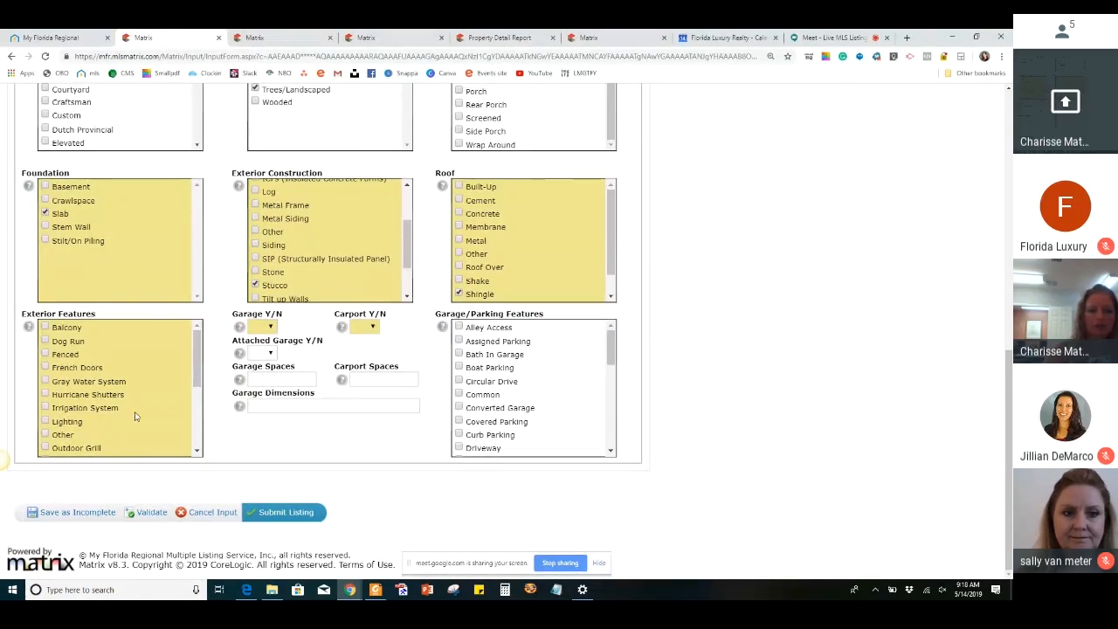
Select French Doors and Fenced under Exterior Features, and review the rest of the options there
scroll(135, 417, down, 1)
scroll(135, 417, up, 1)
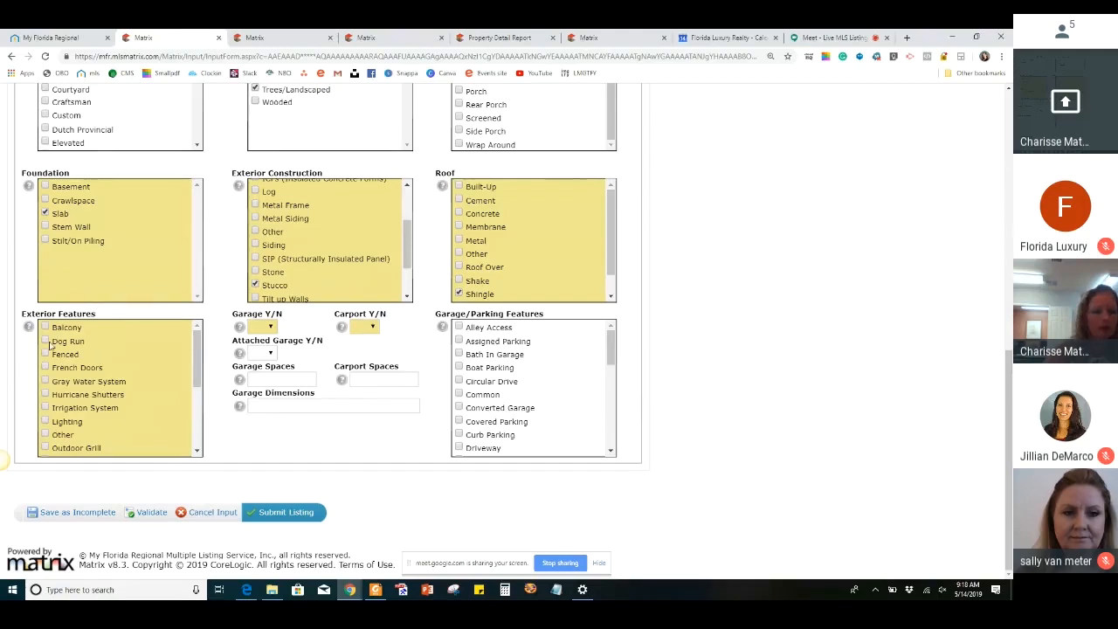
click(46, 370)
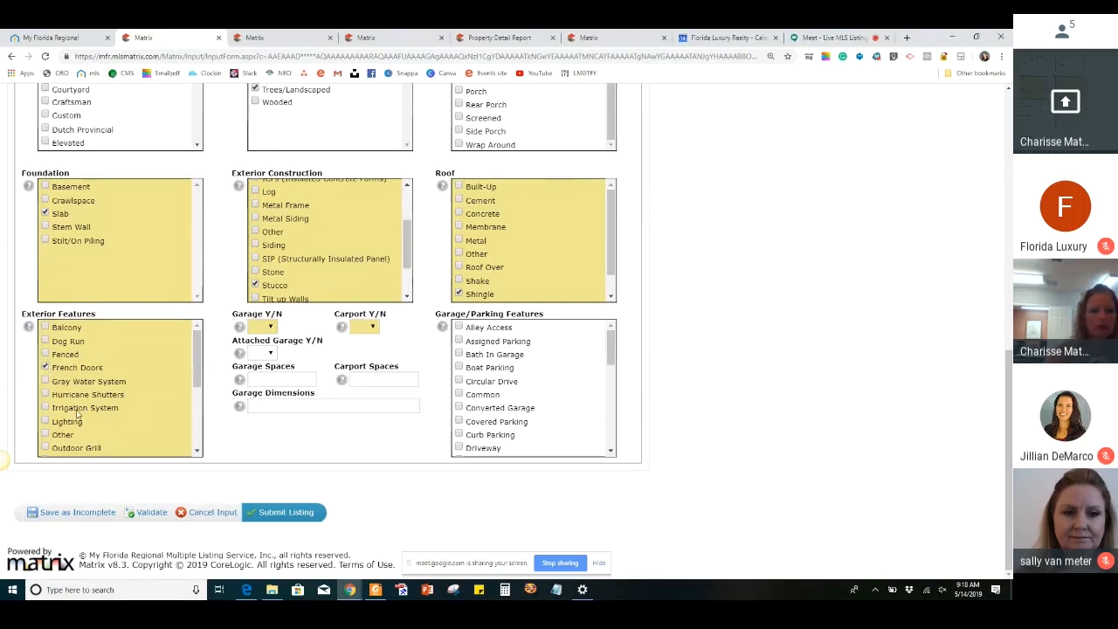
scroll(78, 414, down, 1)
scroll(76, 415, up, 1)
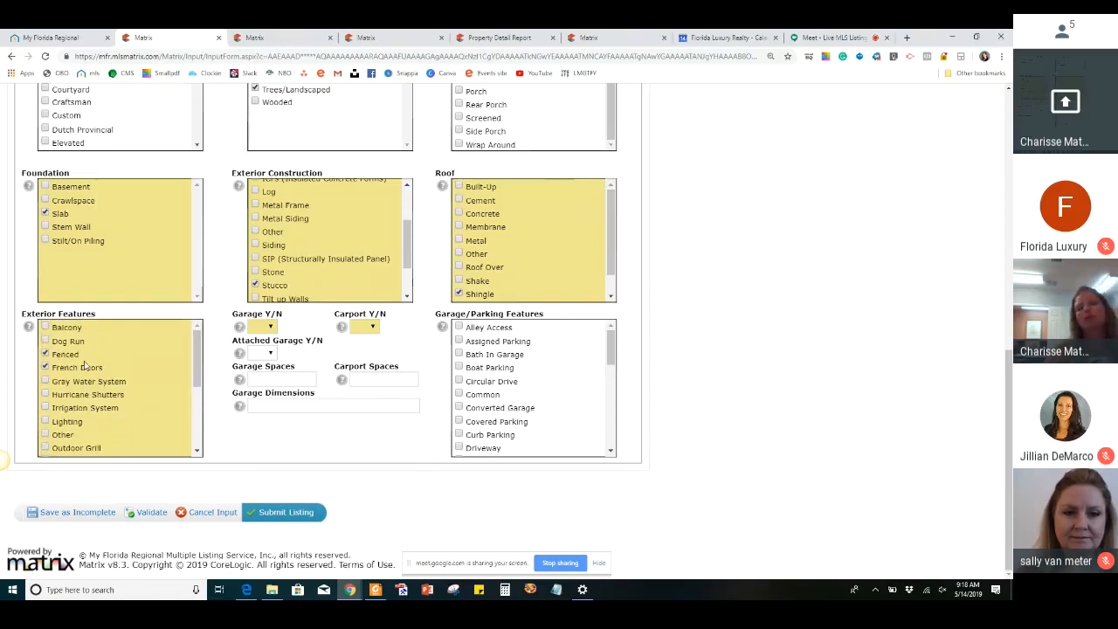
scroll(84, 366, down, 2)
scroll(85, 366, down, 2)
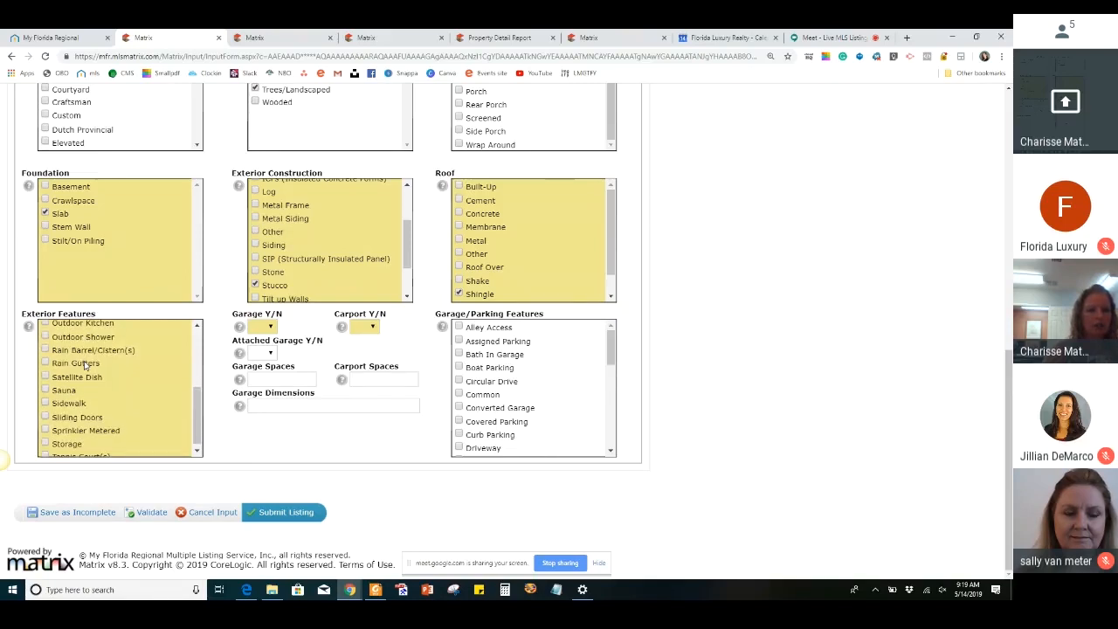
scroll(84, 366, up, 2)
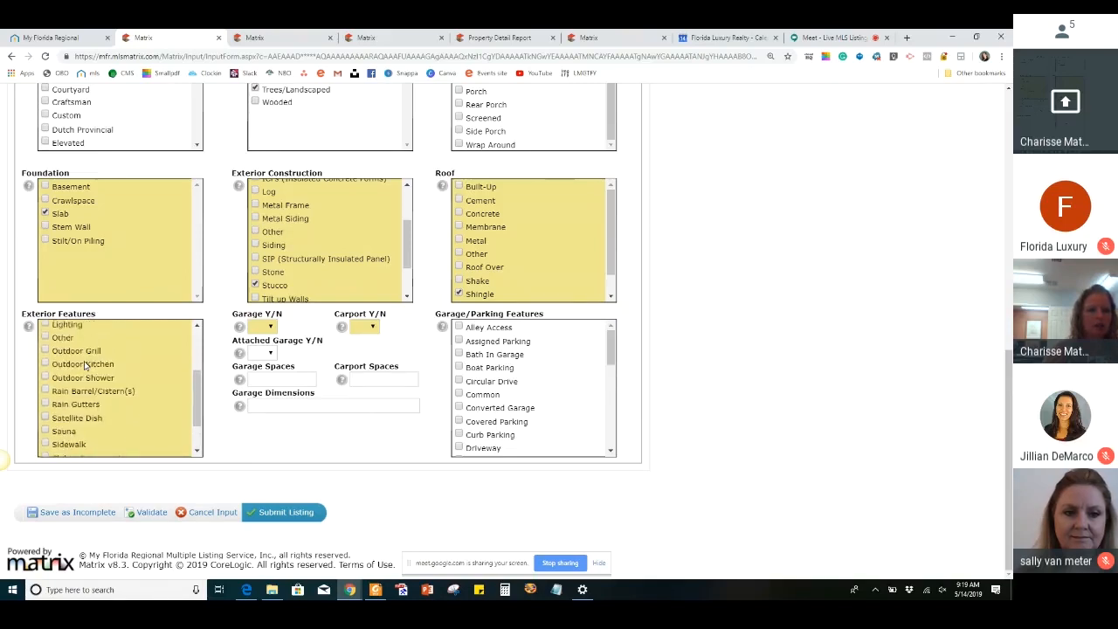
scroll(85, 366, up, 1)
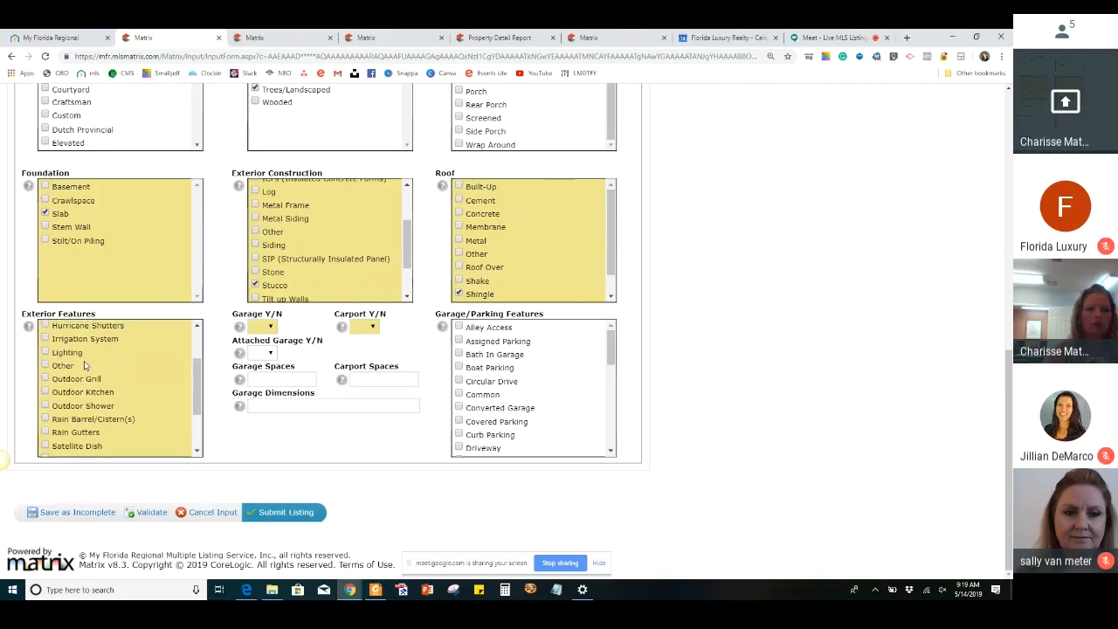
scroll(85, 366, down, 2)
scroll(85, 367, down, 3)
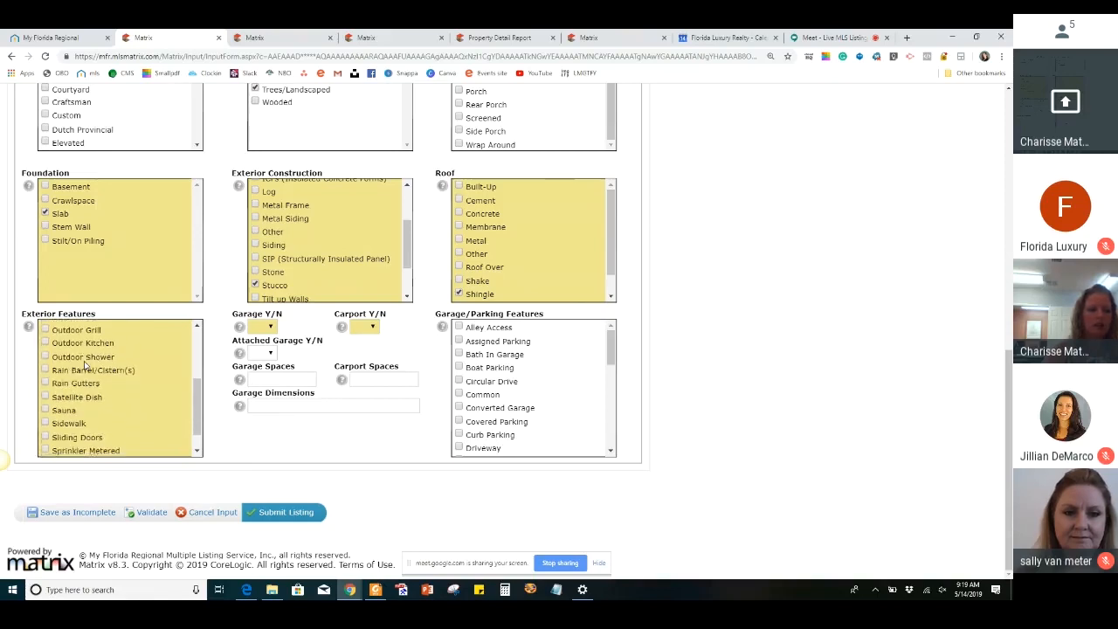
Set Garage, Carport and Attached Garage to No, and review the Garage/Parking Features options
click(266, 329)
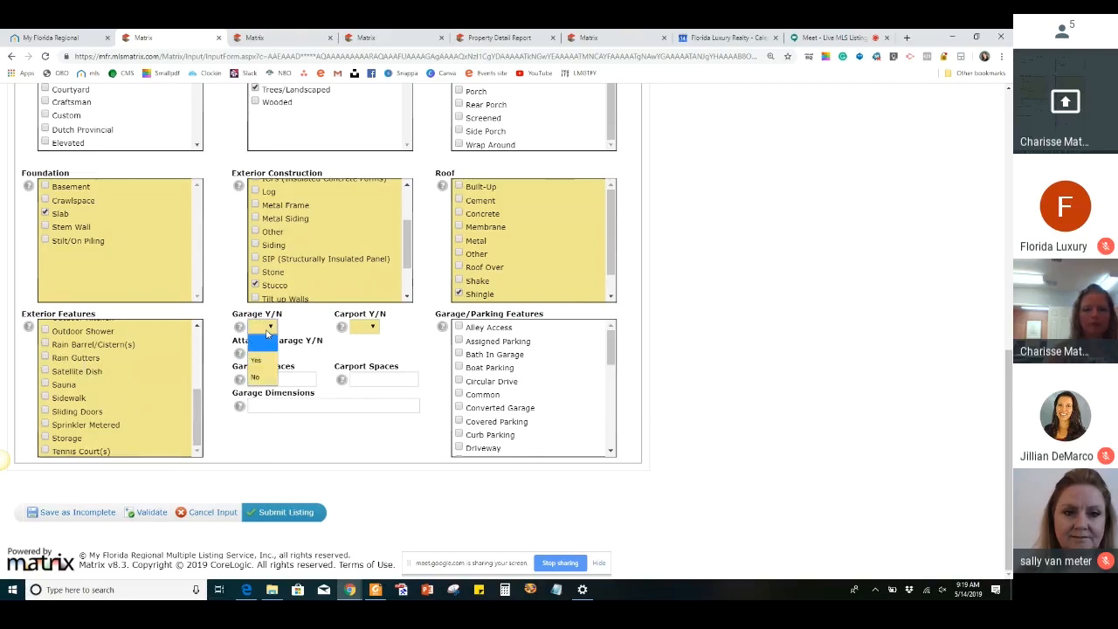
click(266, 376)
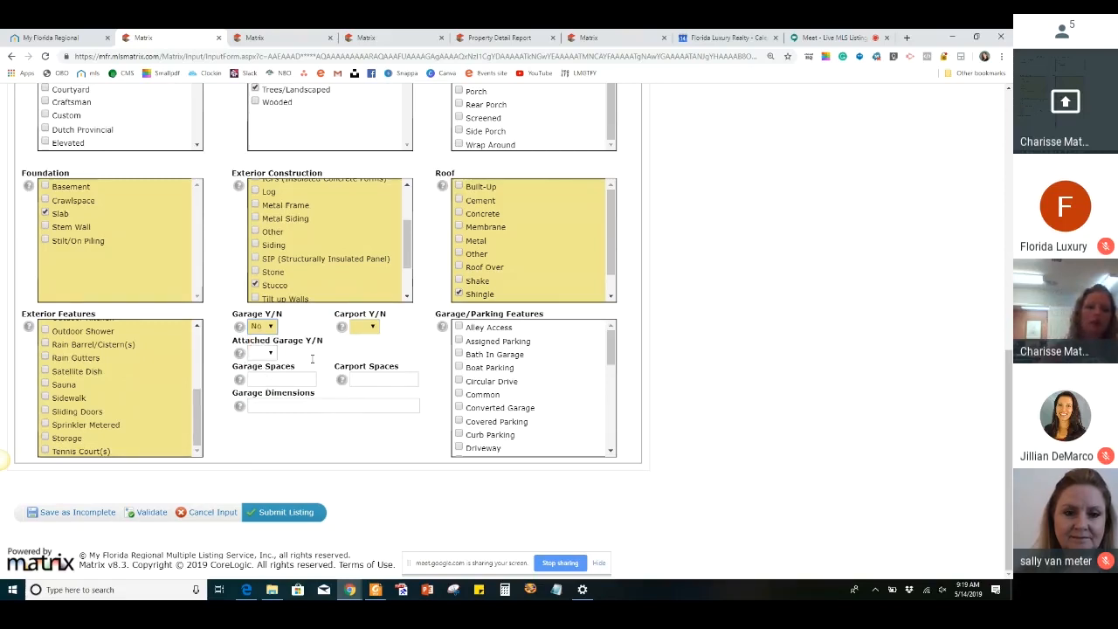
click(364, 327)
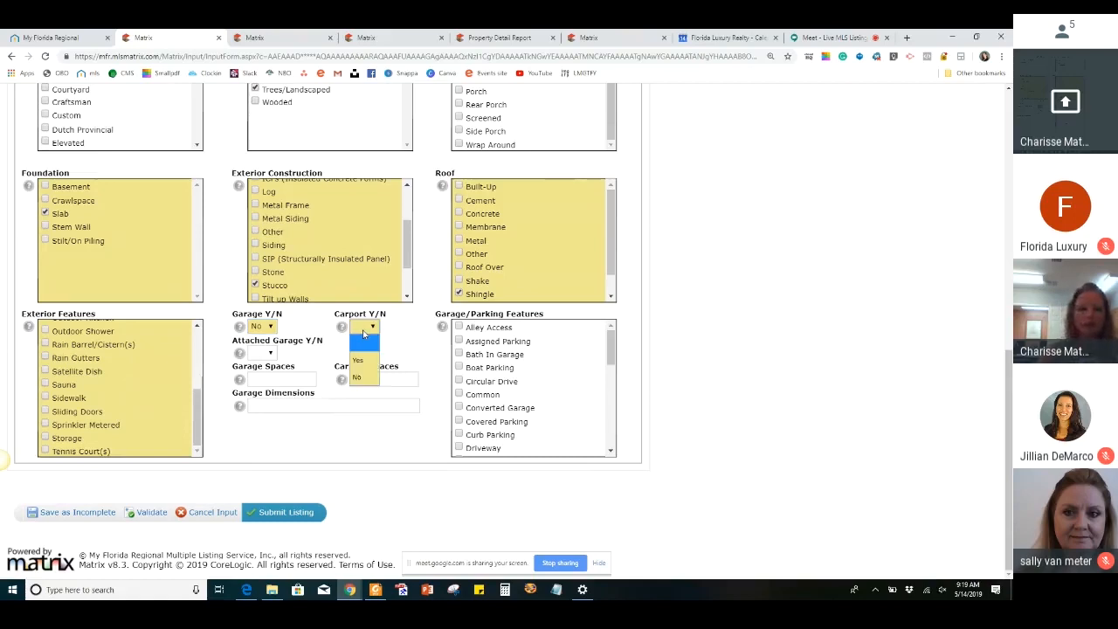
click(359, 376)
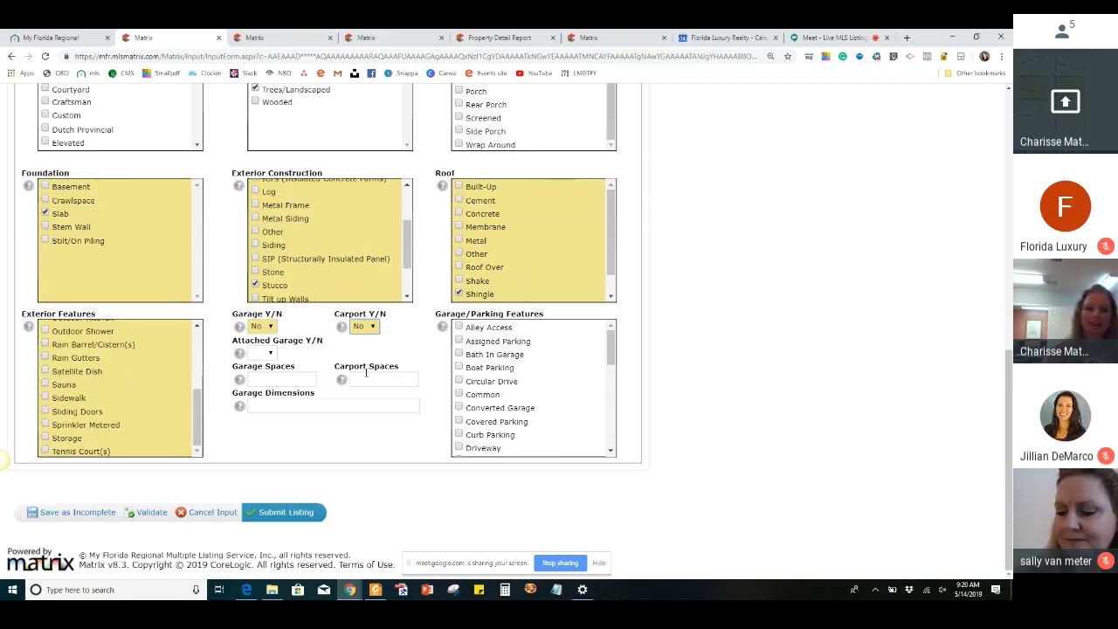
click(266, 354)
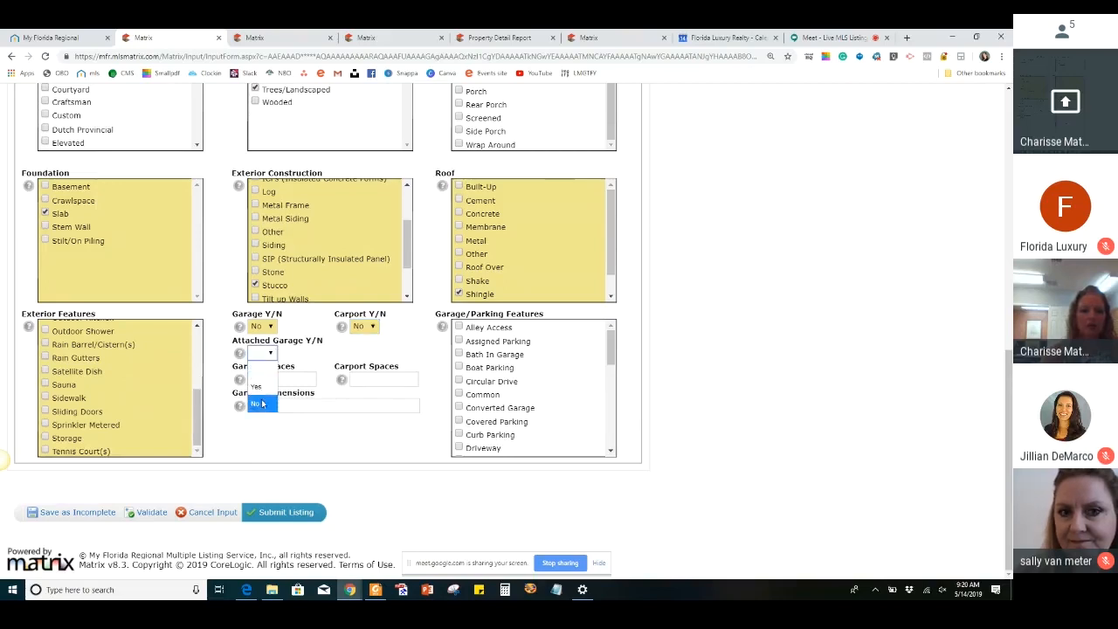
click(260, 402)
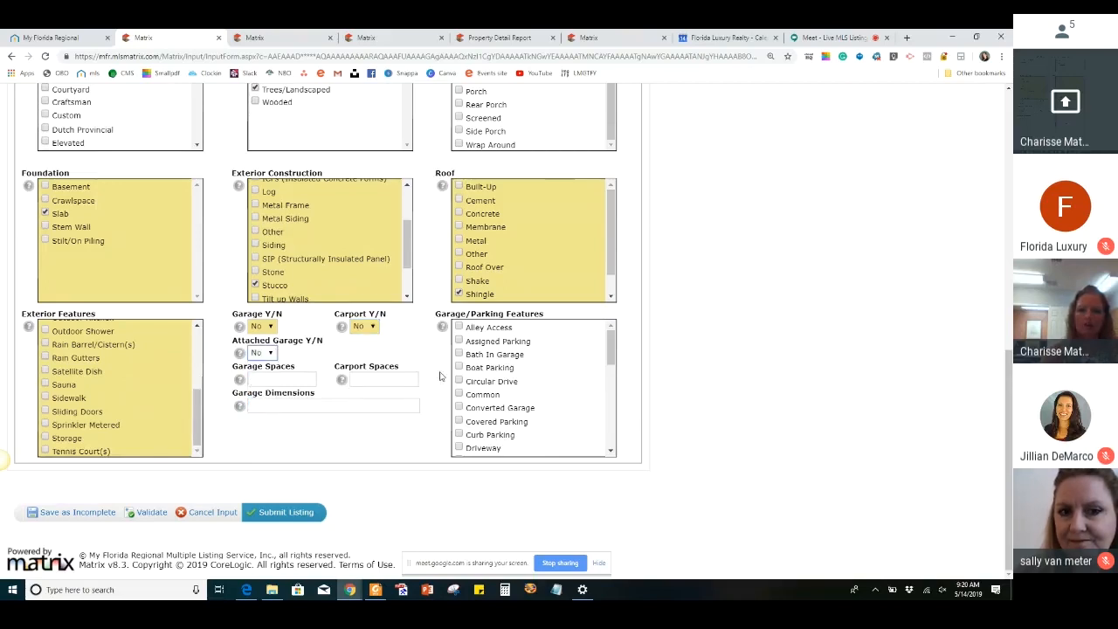
scroll(492, 430, down, 1)
scroll(492, 432, down, 5)
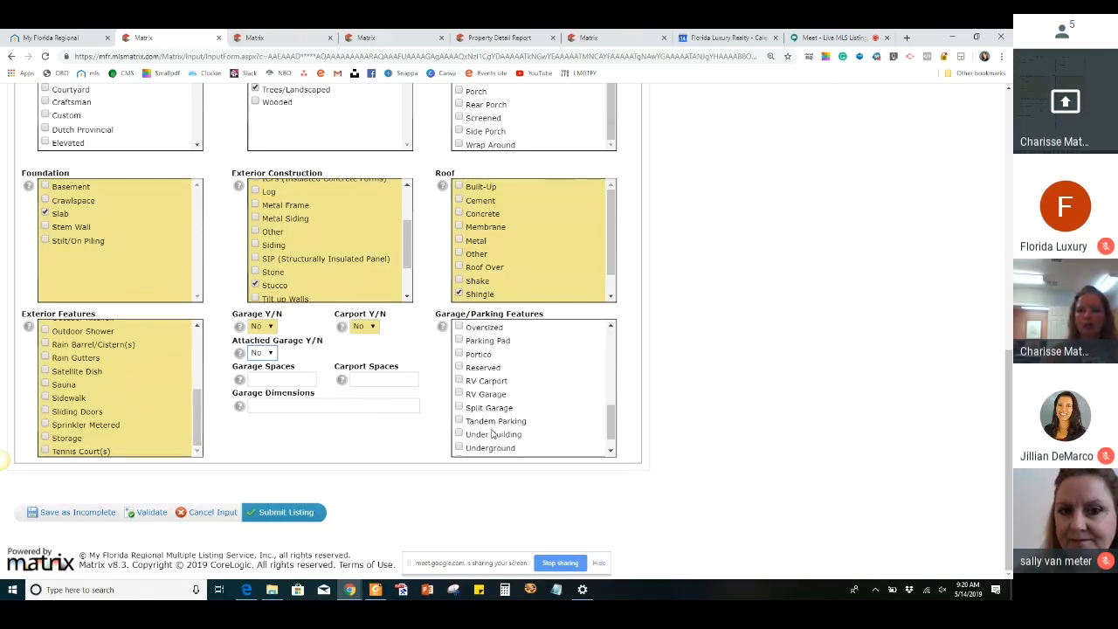
scroll(492, 431, up, 3)
scroll(746, 364, up, 10)
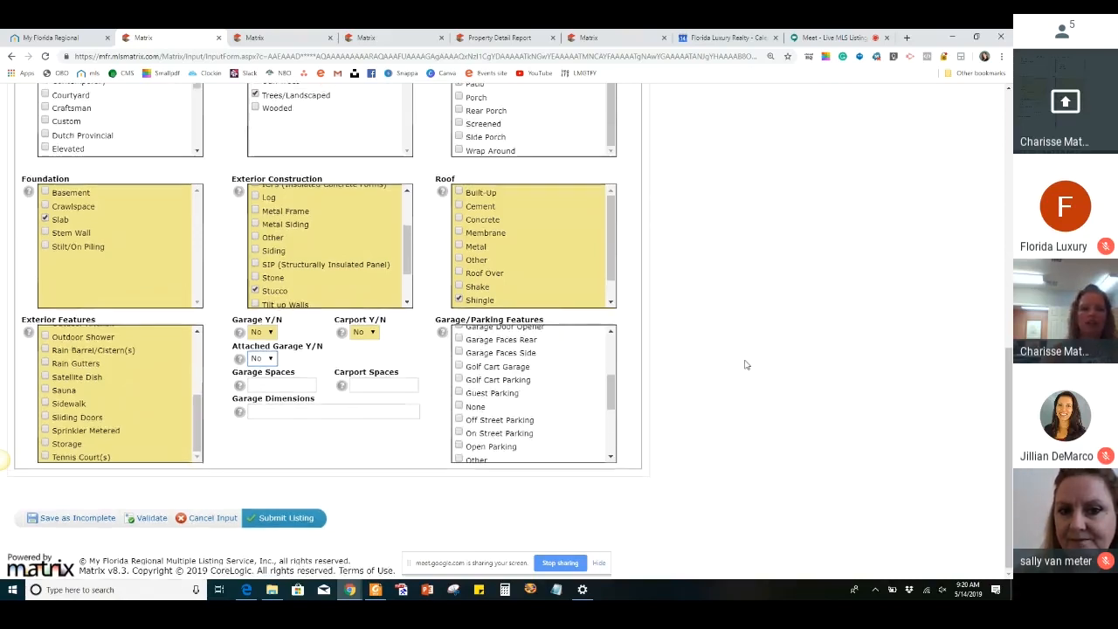
Go to the Land and Tax section and set Additional Parcel to No
scroll(746, 364, up, 3)
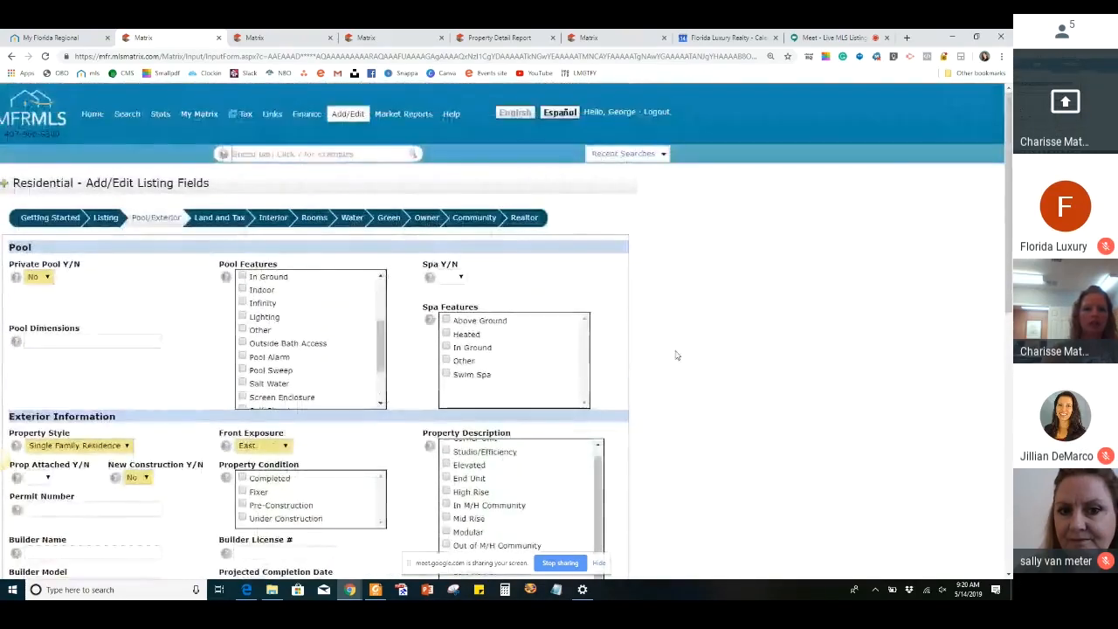
click(200, 225)
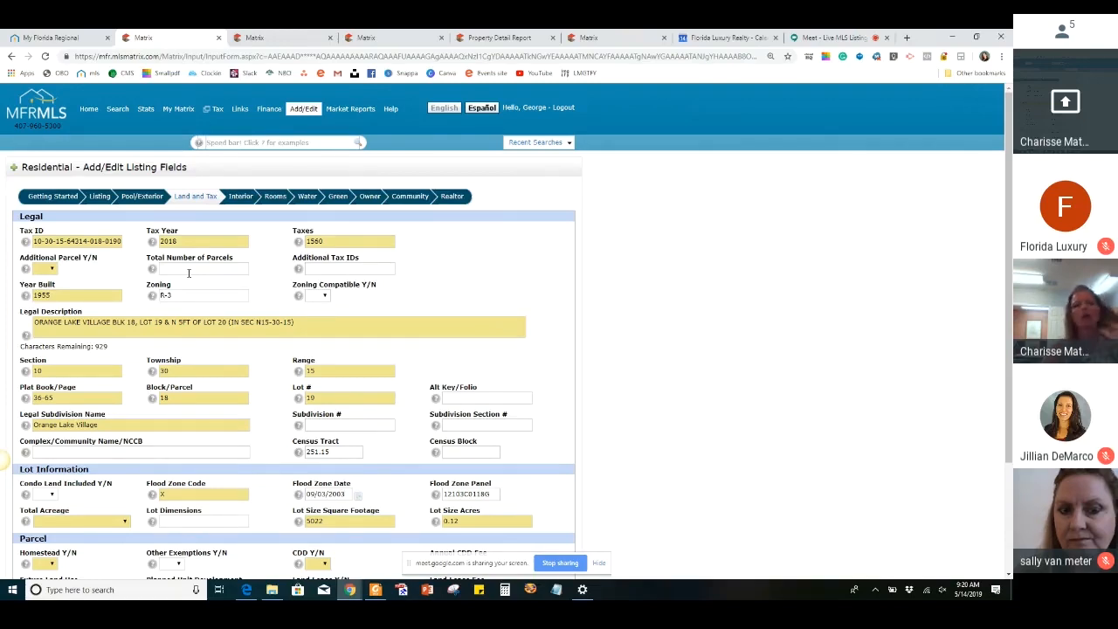
click(48, 271)
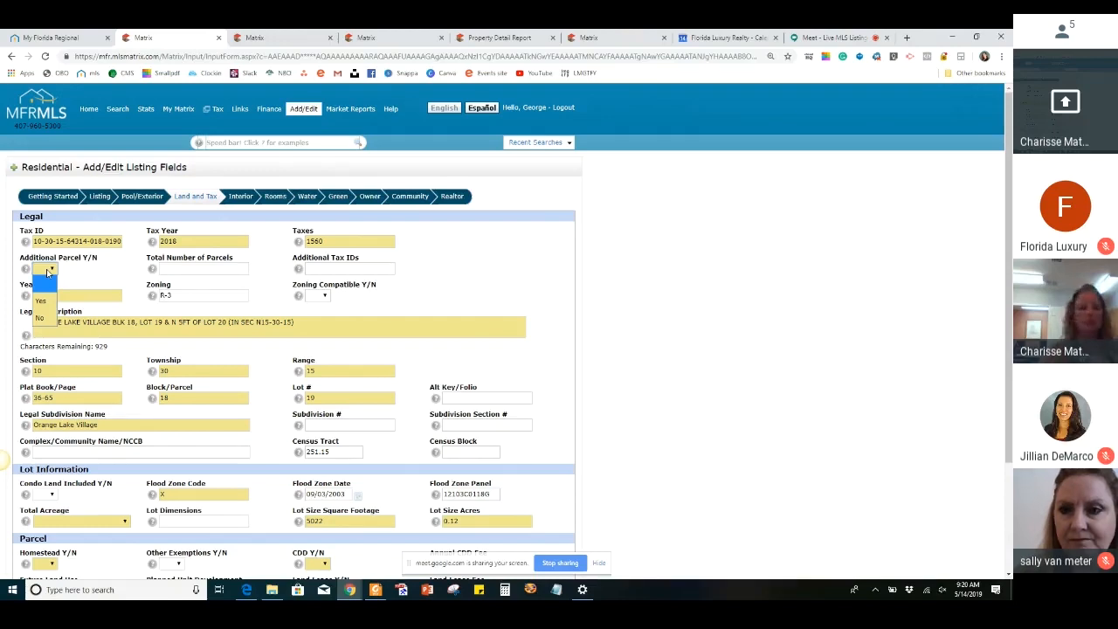
click(41, 317)
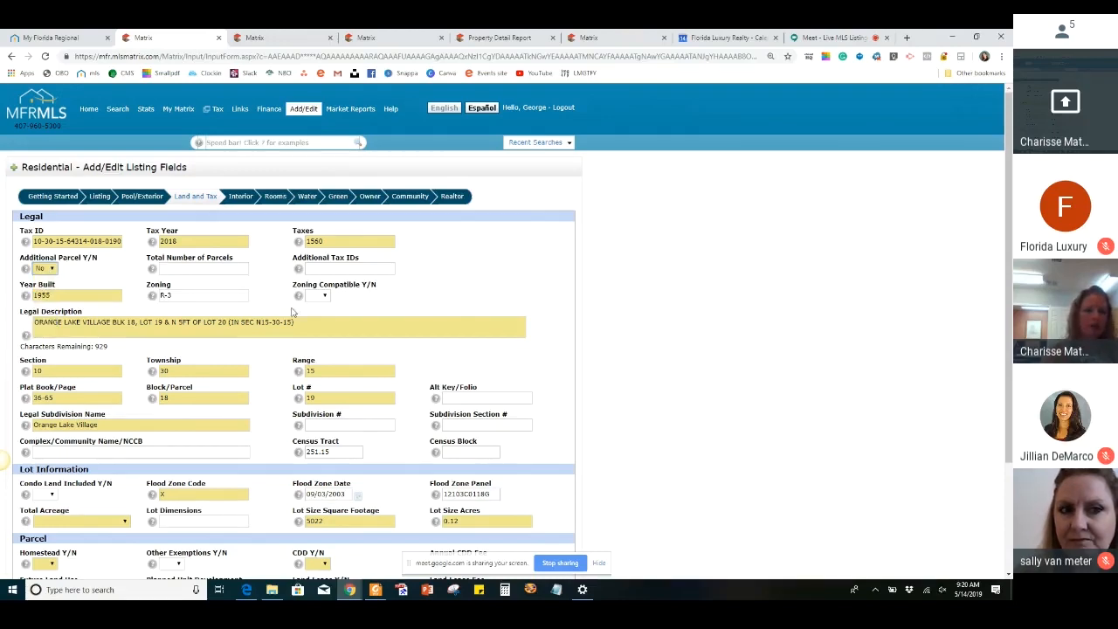
Check the lot size in the property tax report and the prior listing, and set Total Acreage to Up to 10,889 Sq. Ft
scroll(292, 311, down, 2)
scroll(292, 311, down, 1)
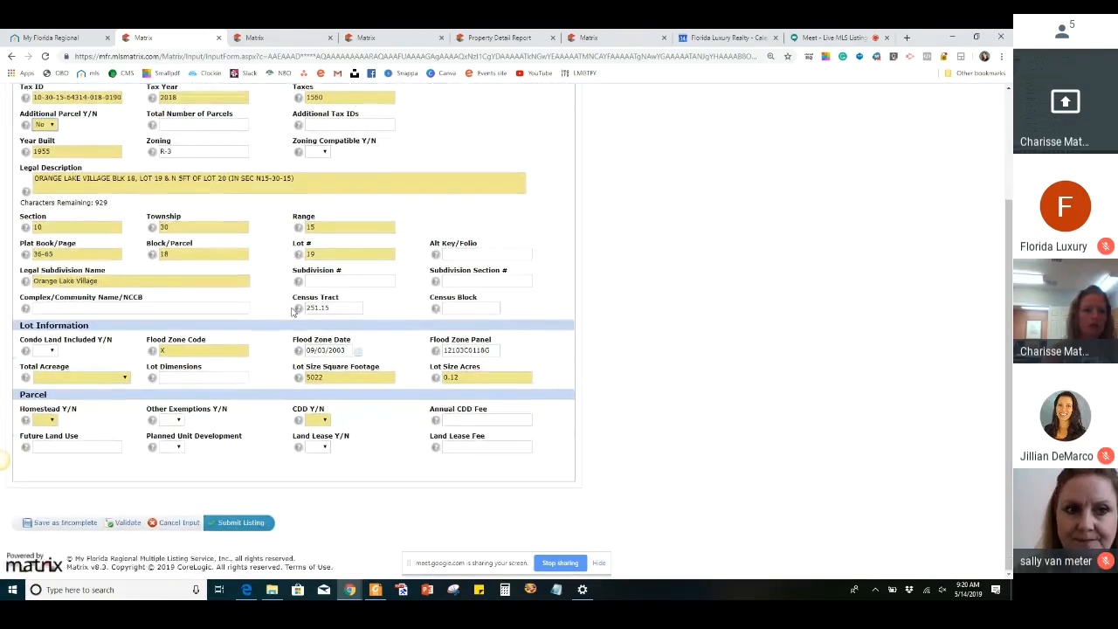
click(84, 379)
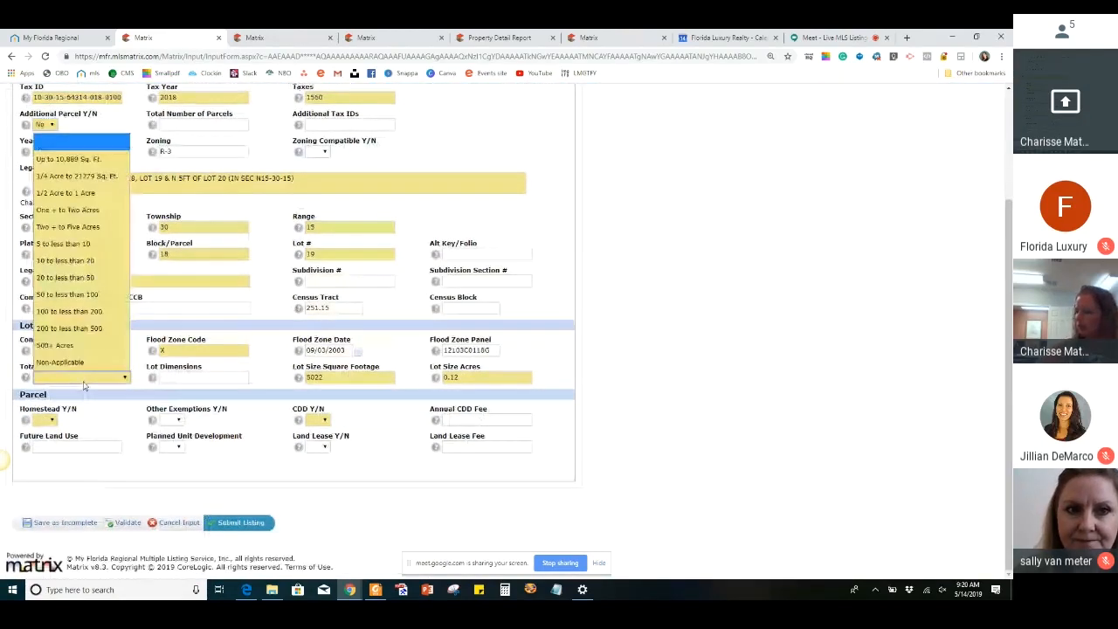
click(498, 38)
scroll(544, 313, down, 2)
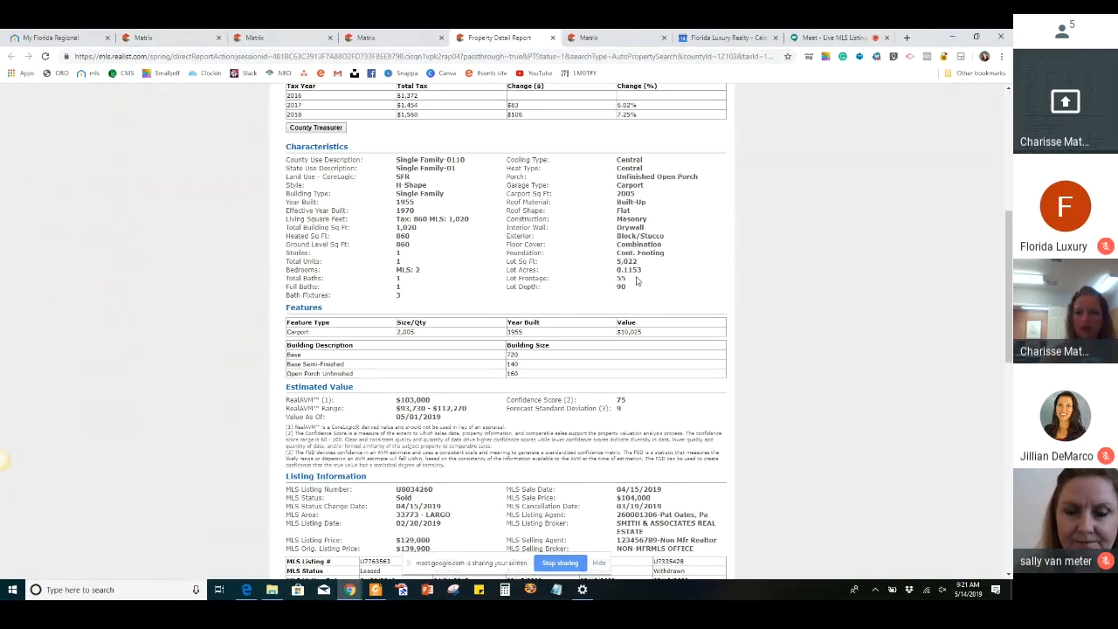
click(367, 37)
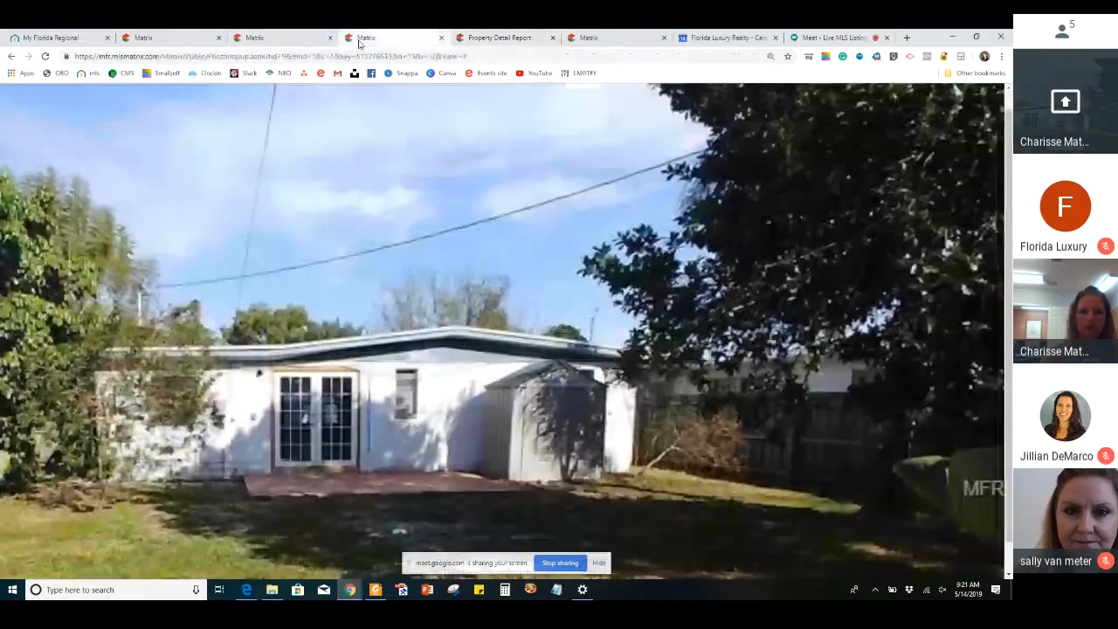
click(311, 42)
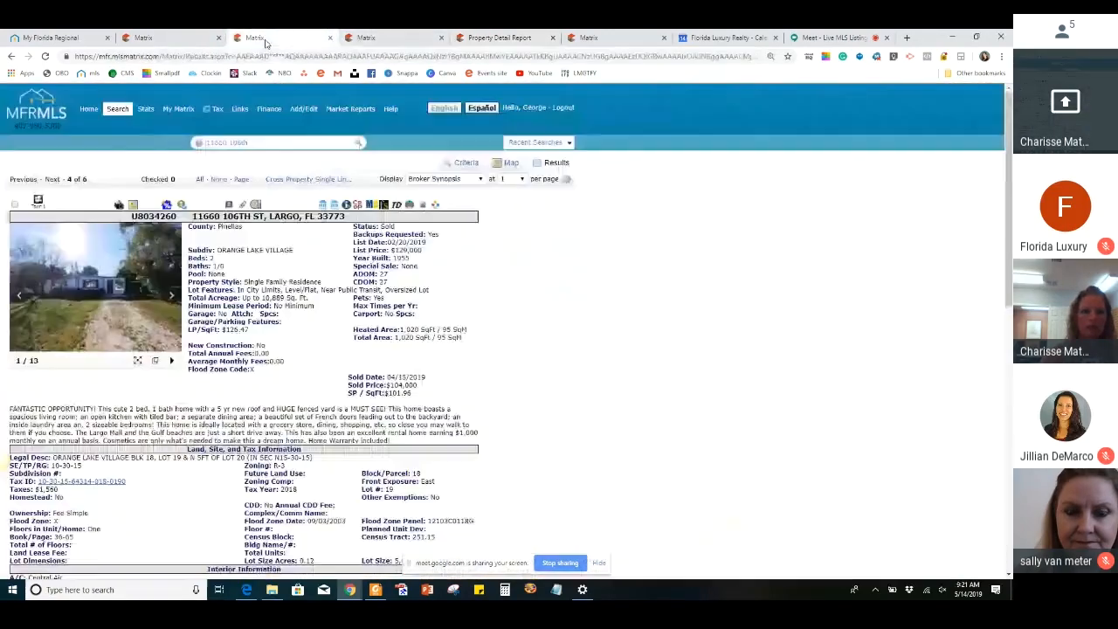
click(175, 35)
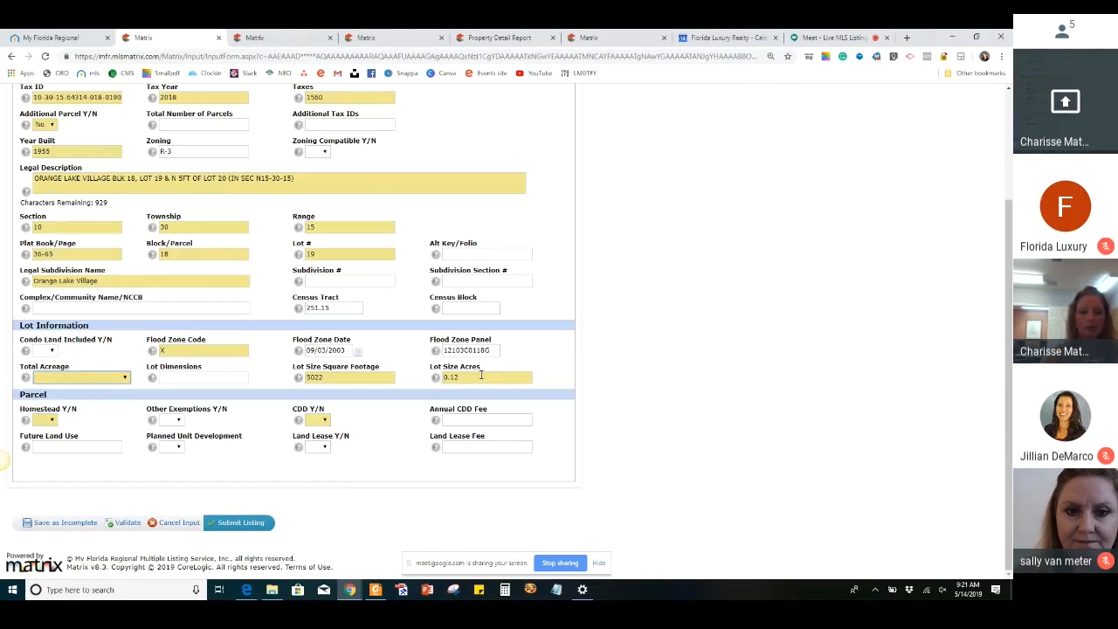
click(100, 379)
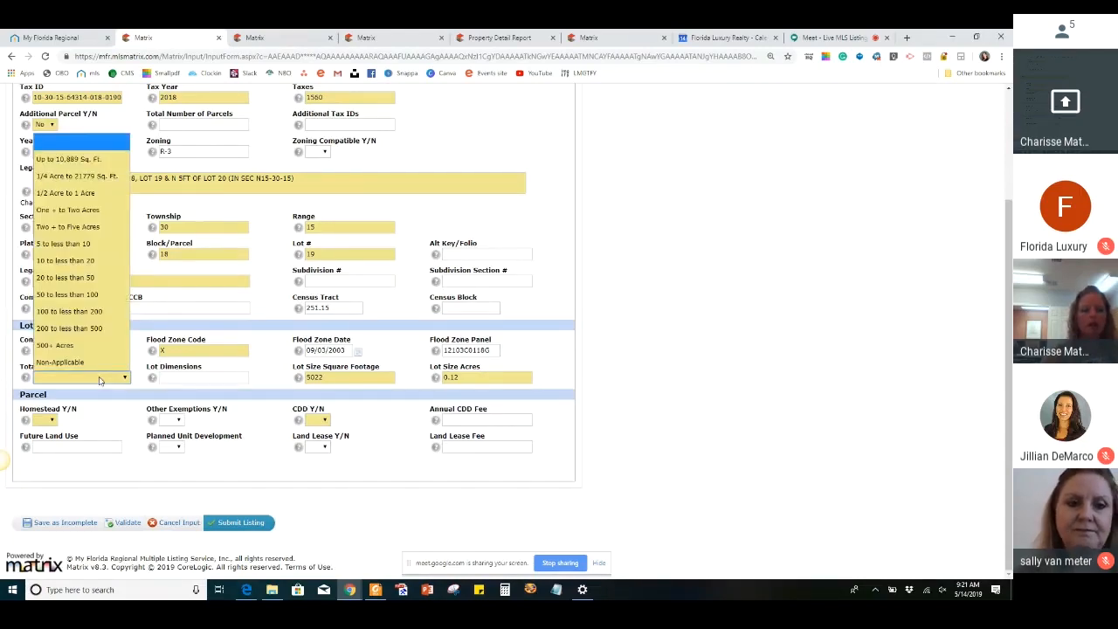
click(107, 160)
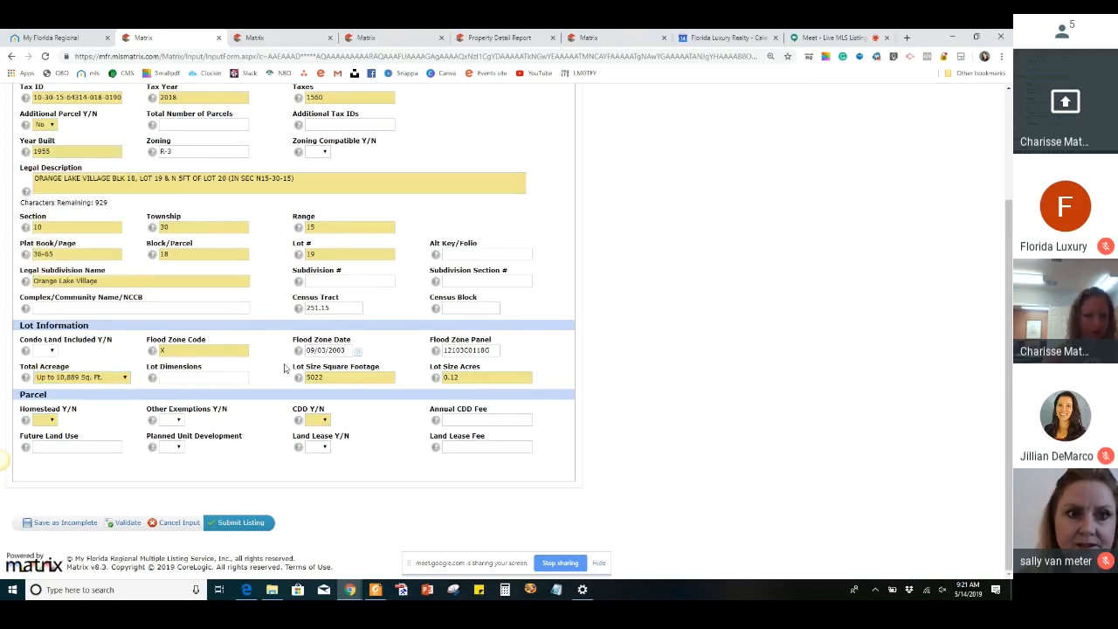
Set Homestead and CDD to No in the Parcel details
click(50, 420)
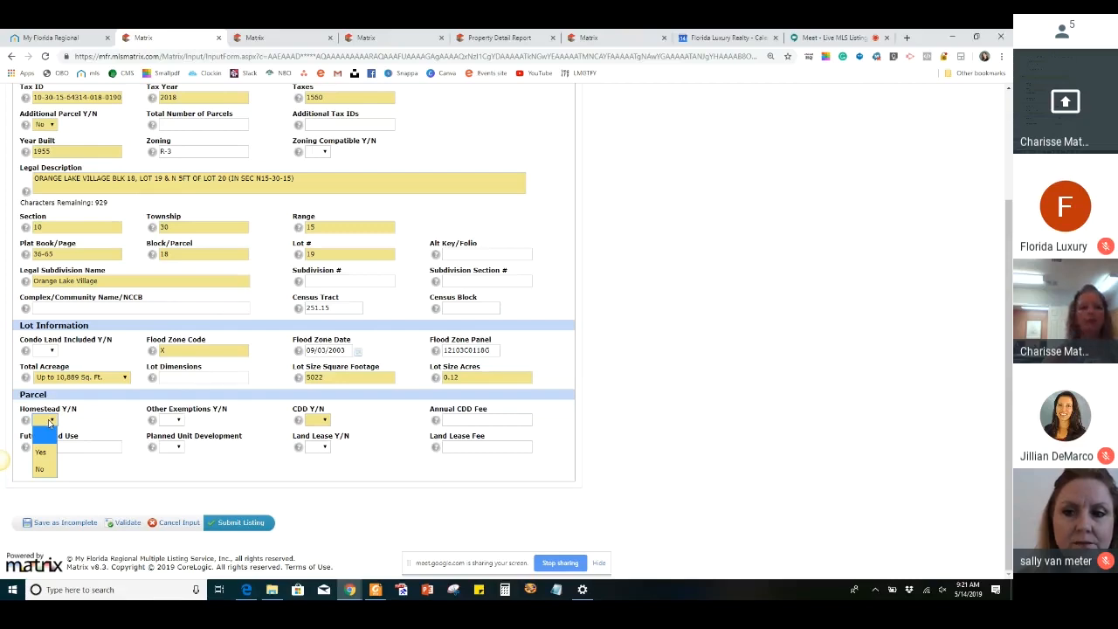
click(41, 476)
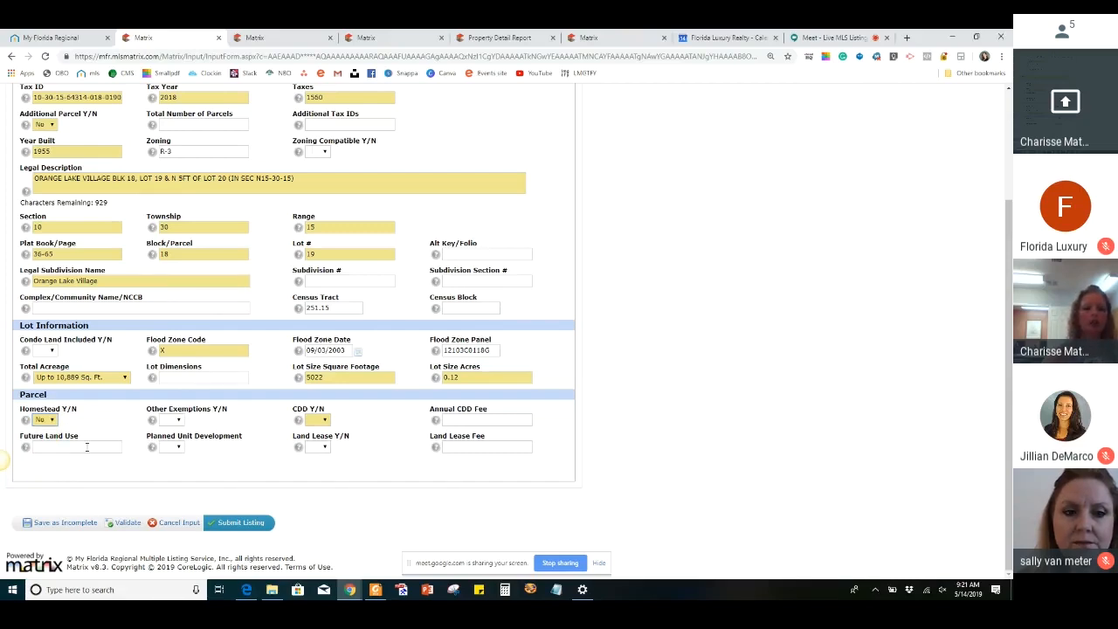
click(319, 422)
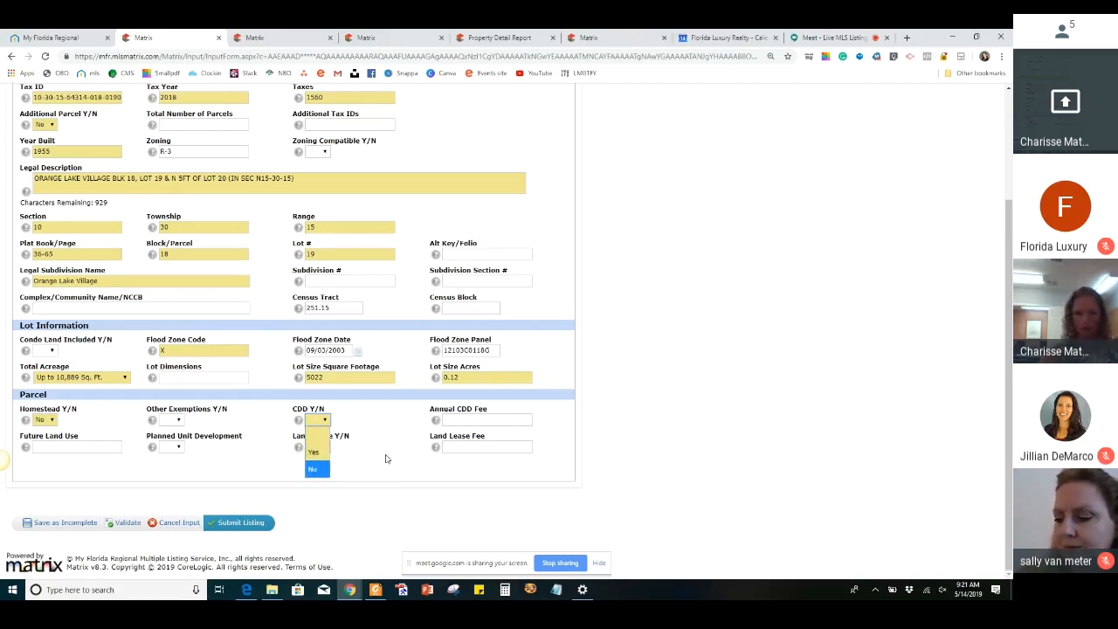
click(314, 469)
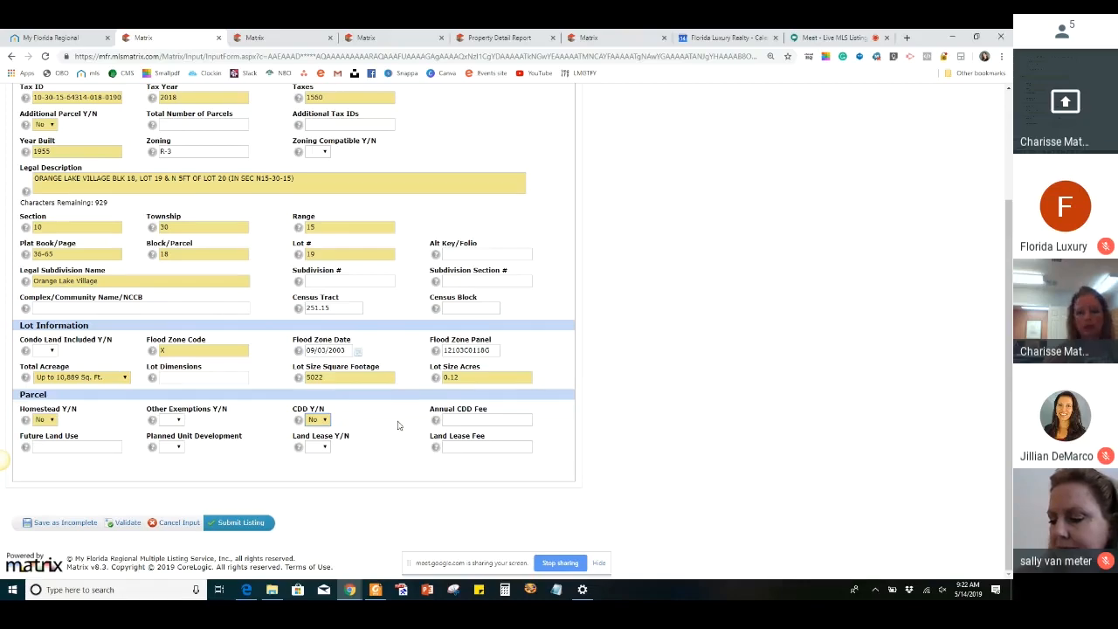
Go to the Interior section and enter 2 beds and 0 half baths
scroll(398, 426, up, 3)
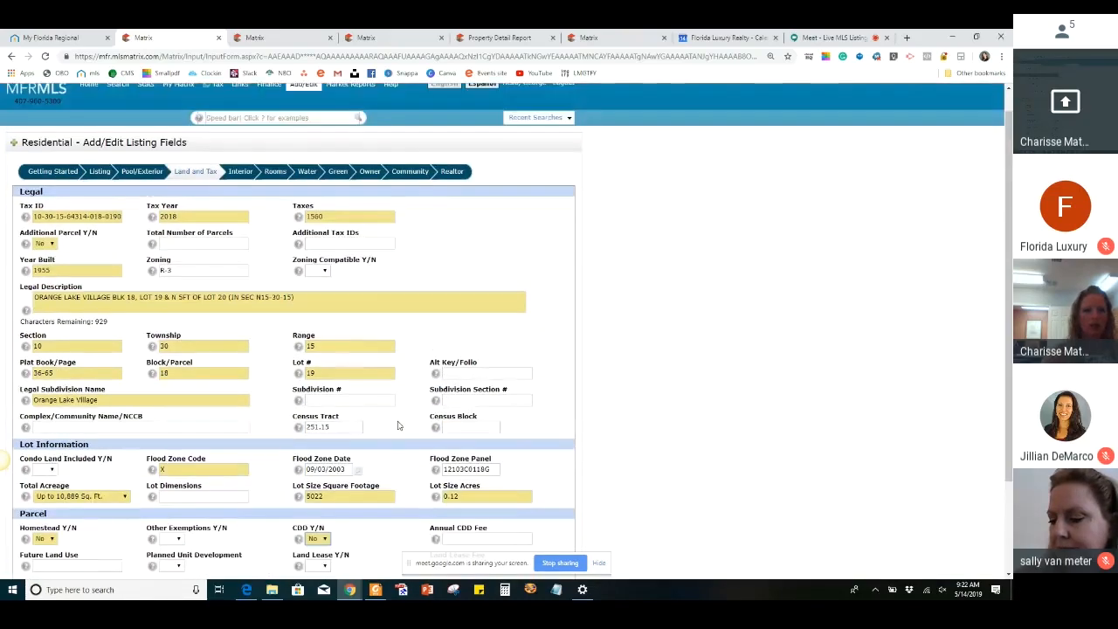
click(244, 197)
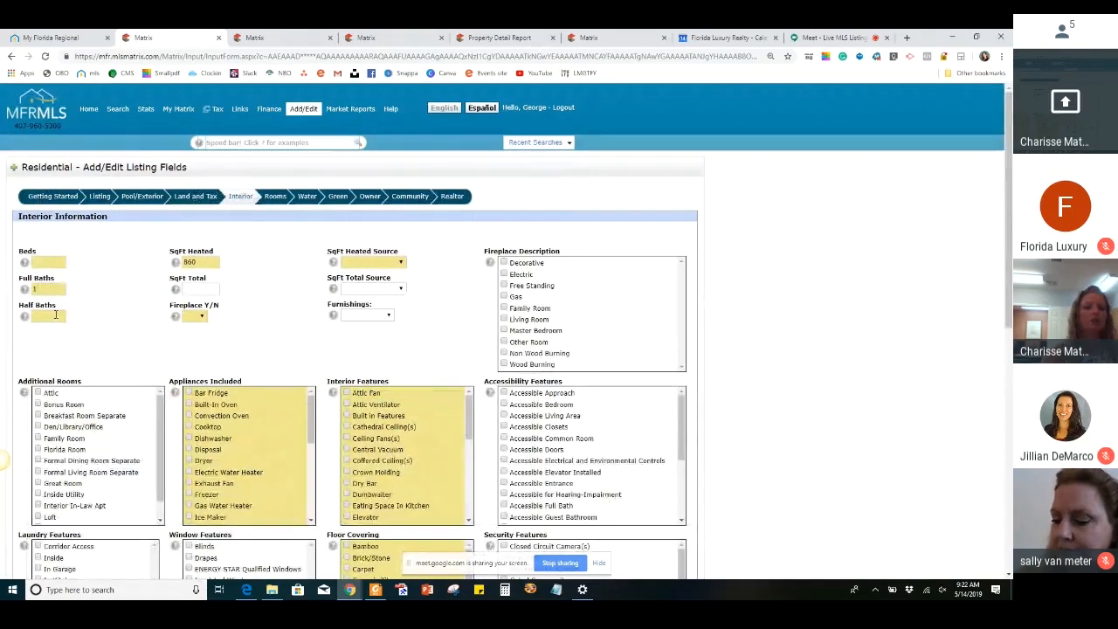
click(48, 262)
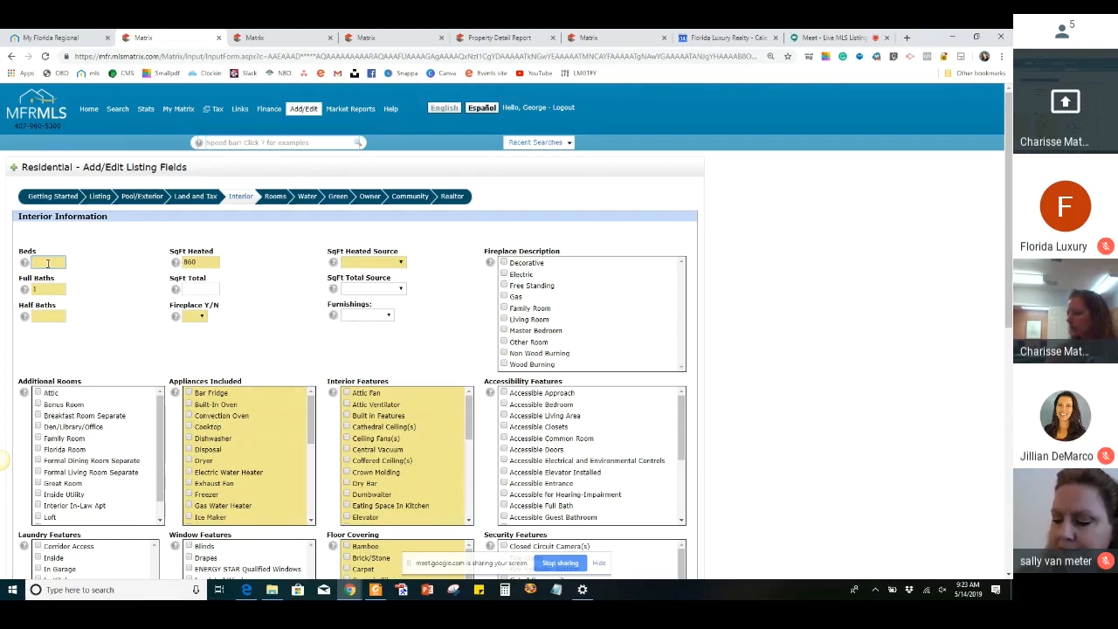
text(2)
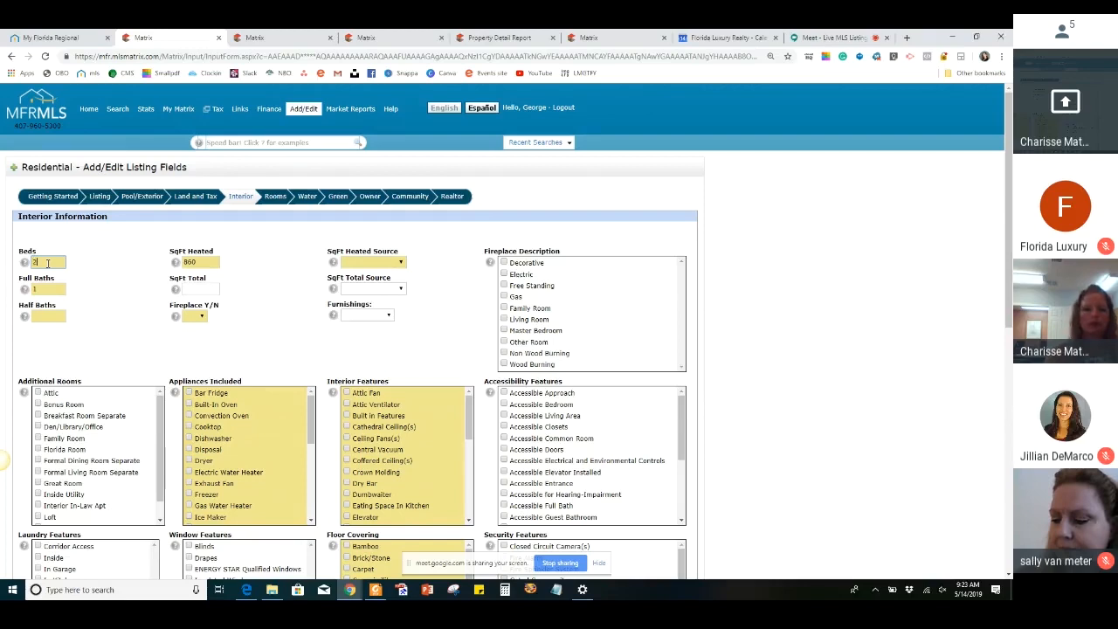
click(40, 318)
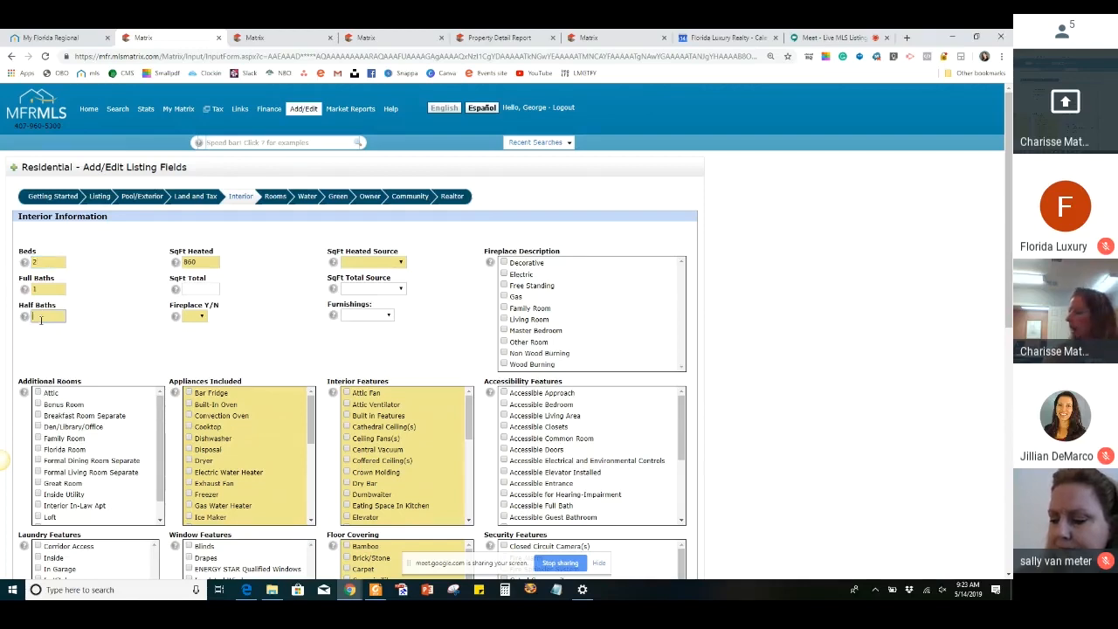
text(0)
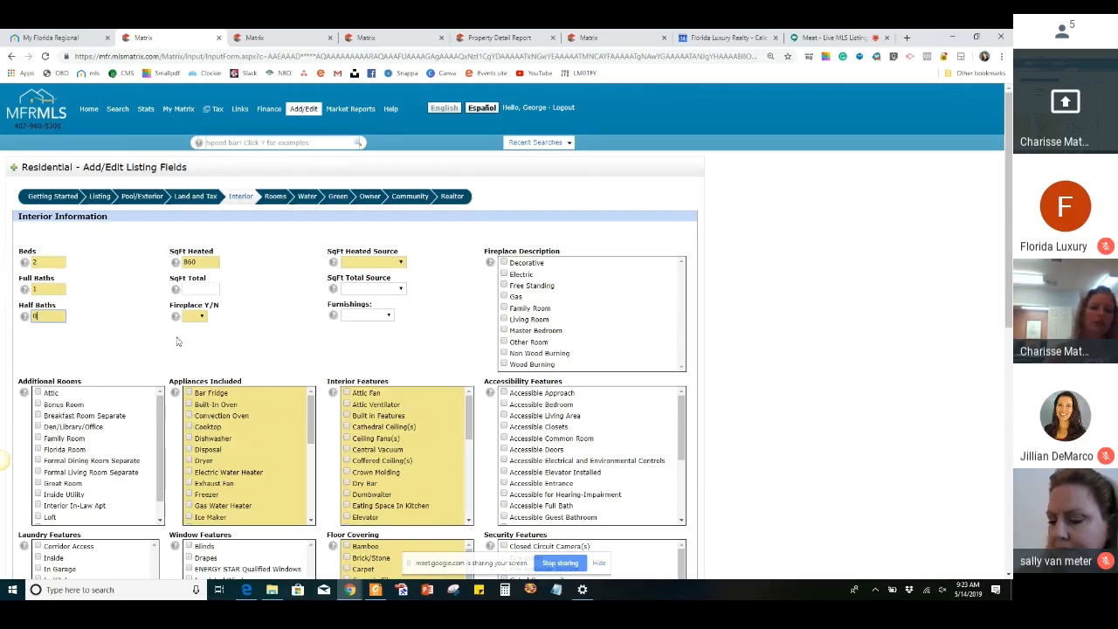
Look through the property tax report for fireplace details, and set Fireplace to No on the listing form
click(199, 317)
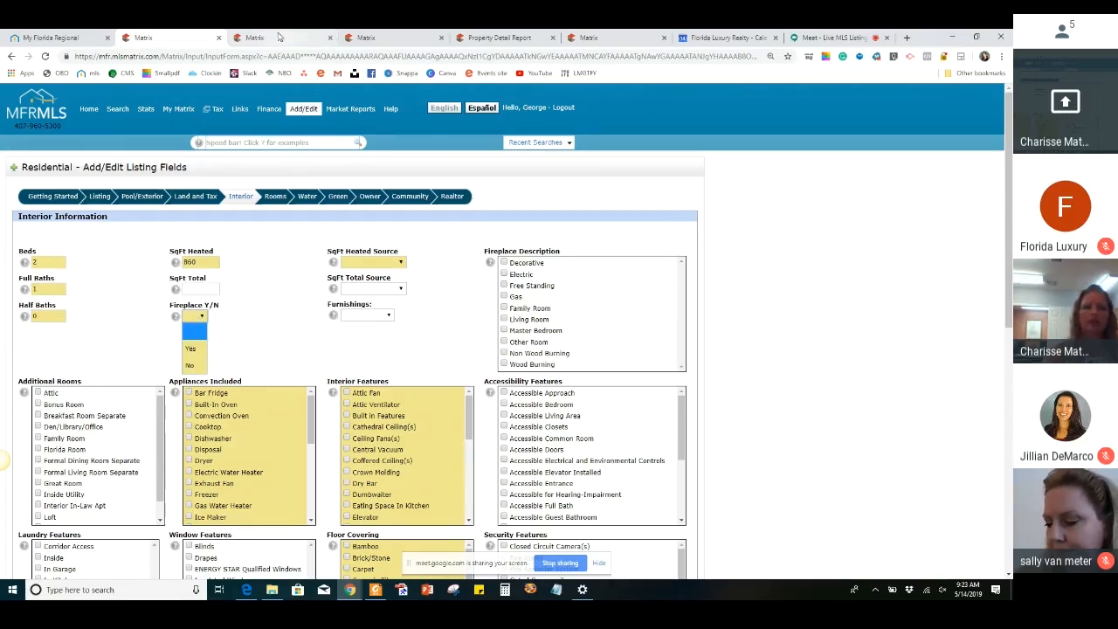
click(481, 38)
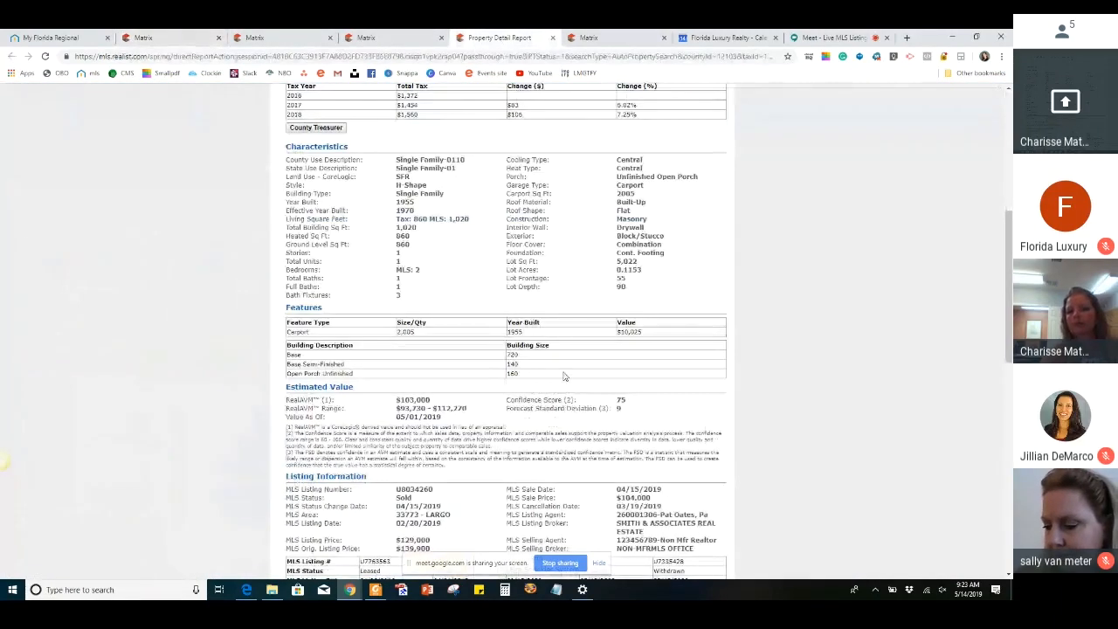
scroll(563, 373, down, 3)
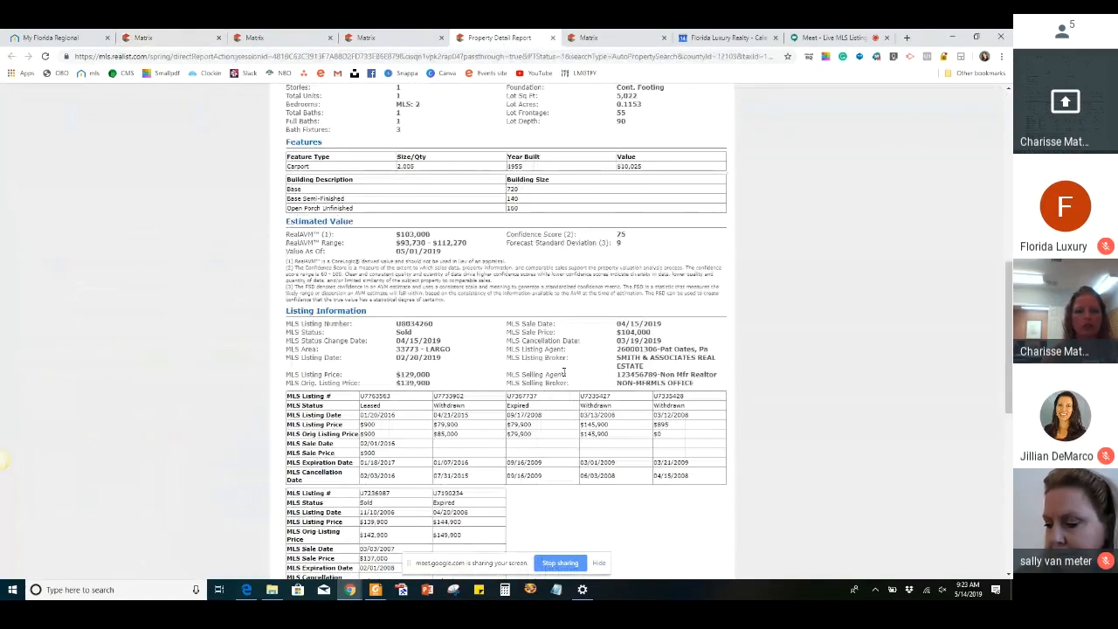
scroll(564, 373, down, 8)
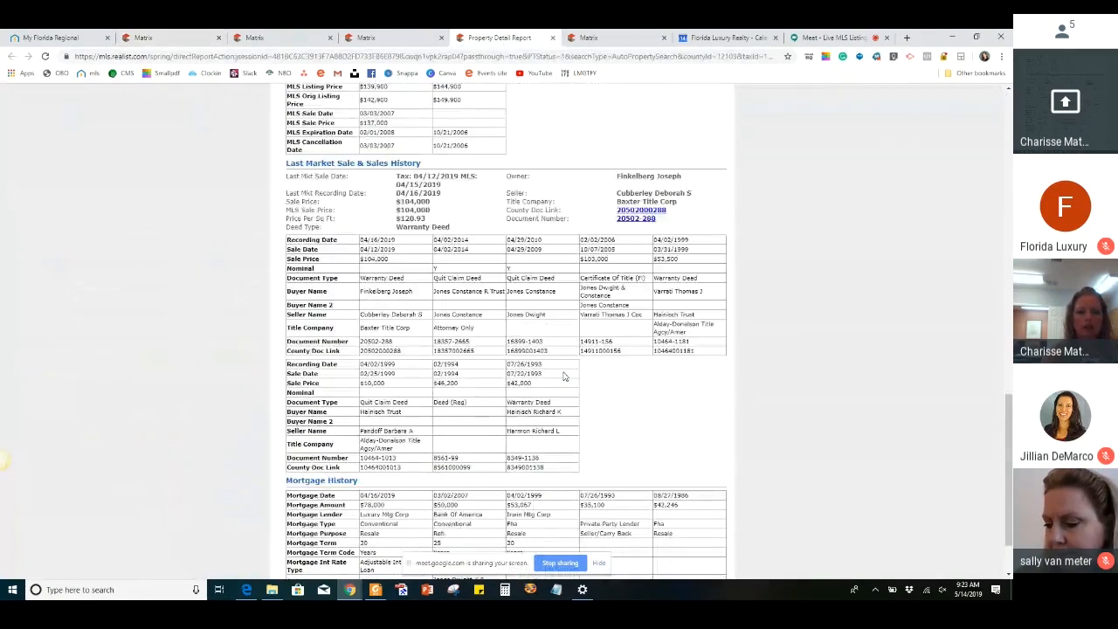
scroll(563, 376, down, 1)
scroll(563, 376, up, 8)
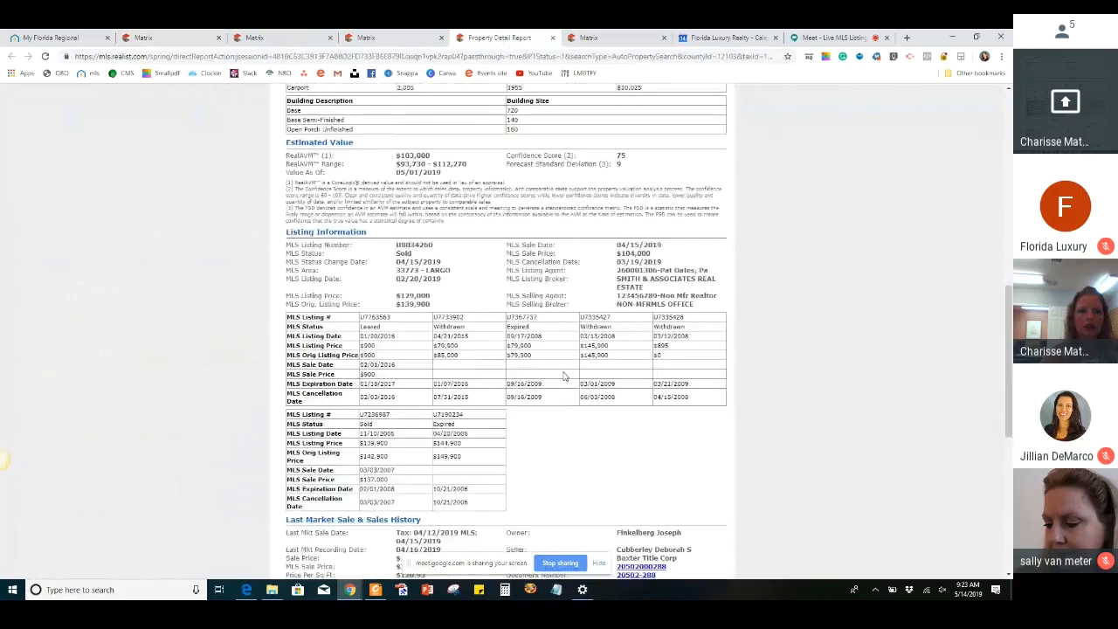
scroll(563, 376, up, 4)
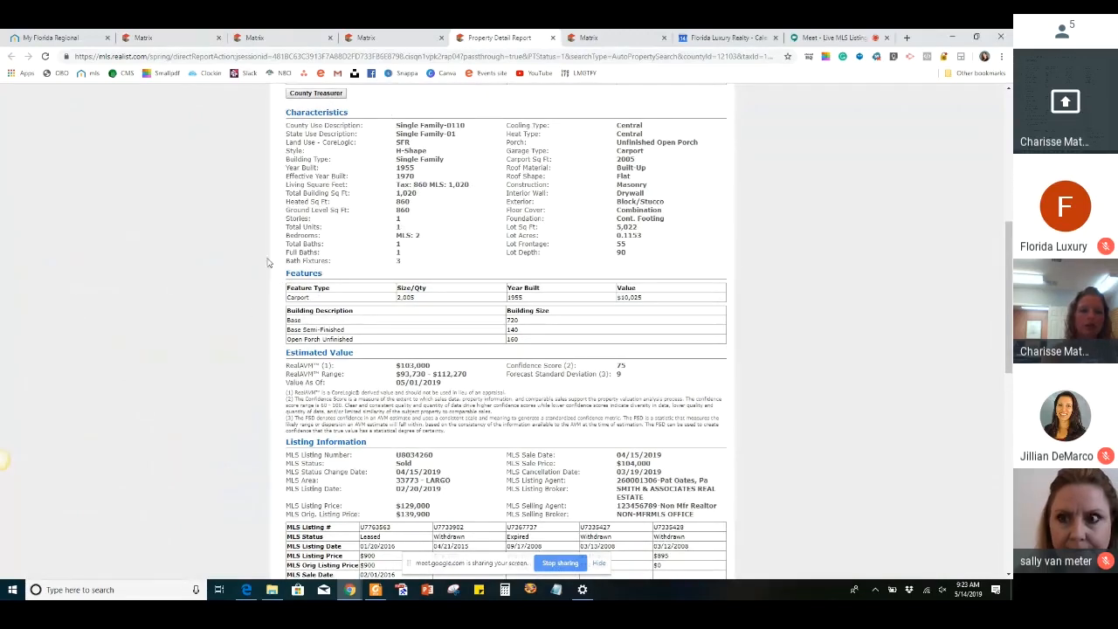
click(179, 42)
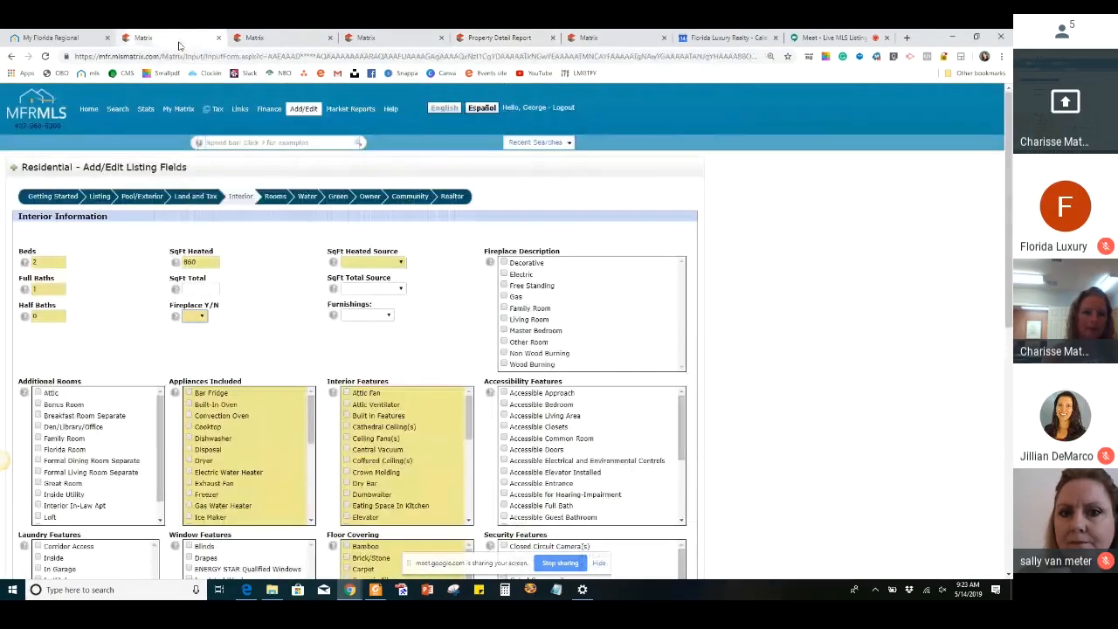
click(194, 315)
click(194, 353)
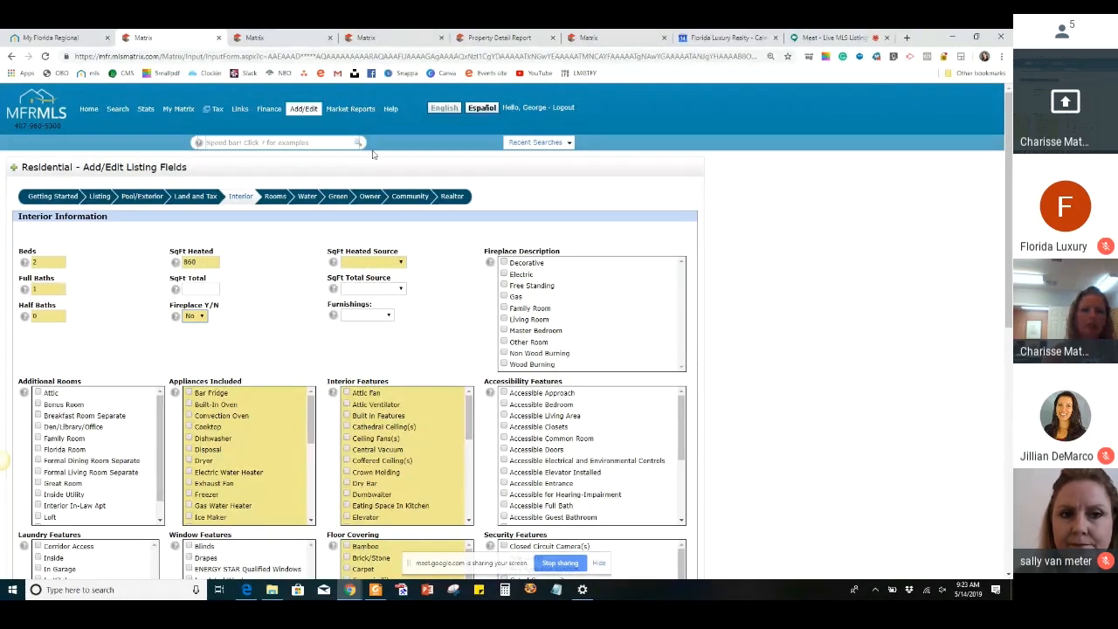
Check the building's total square footage in the property tax report and enter 1020 as SqFt Total on the listing form
click(496, 38)
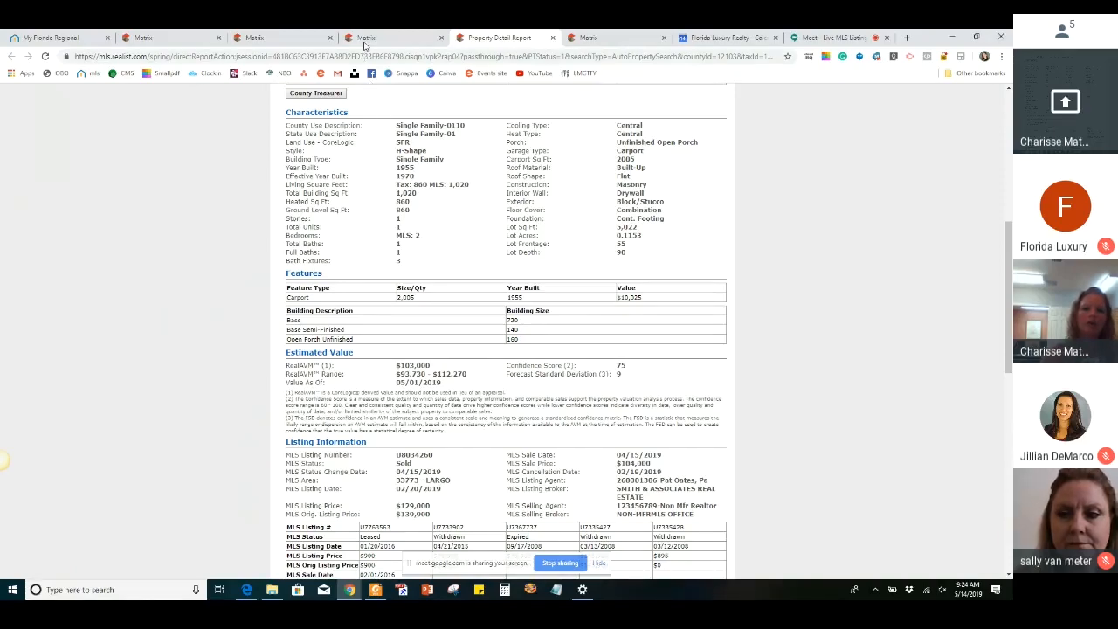
click(365, 39)
click(166, 38)
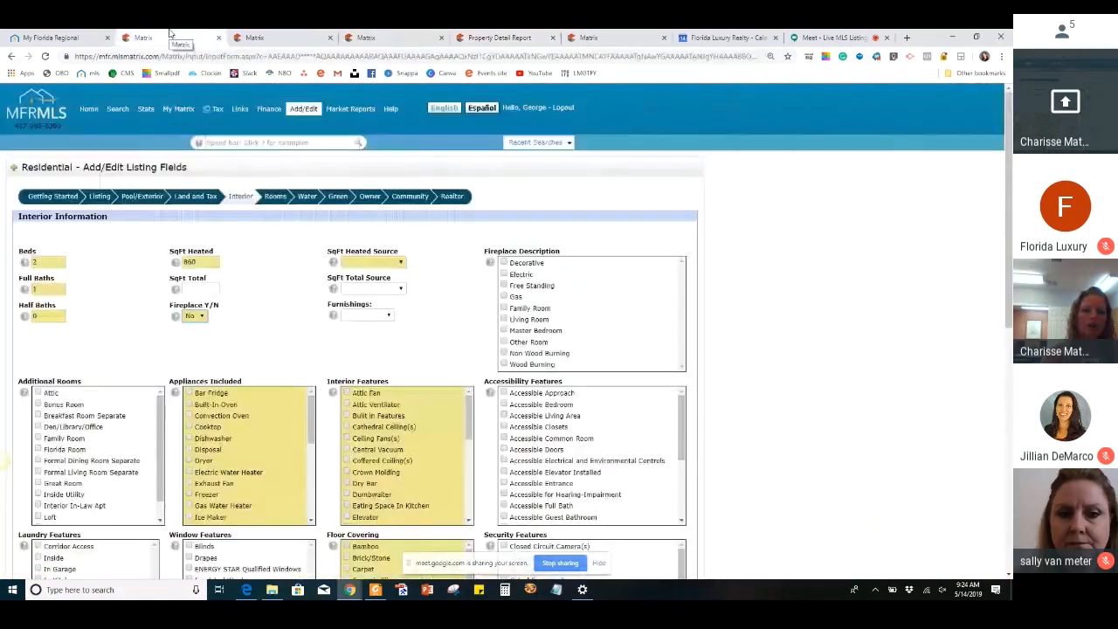
click(204, 287)
text(1020)
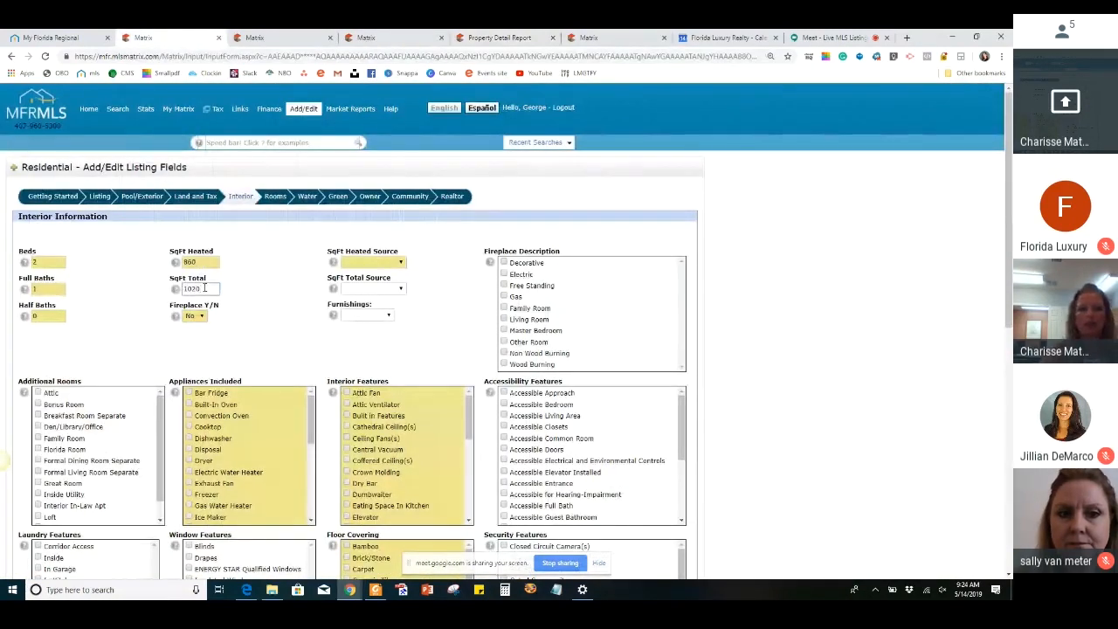
Open the choices for SqFt Heated Source
click(367, 264)
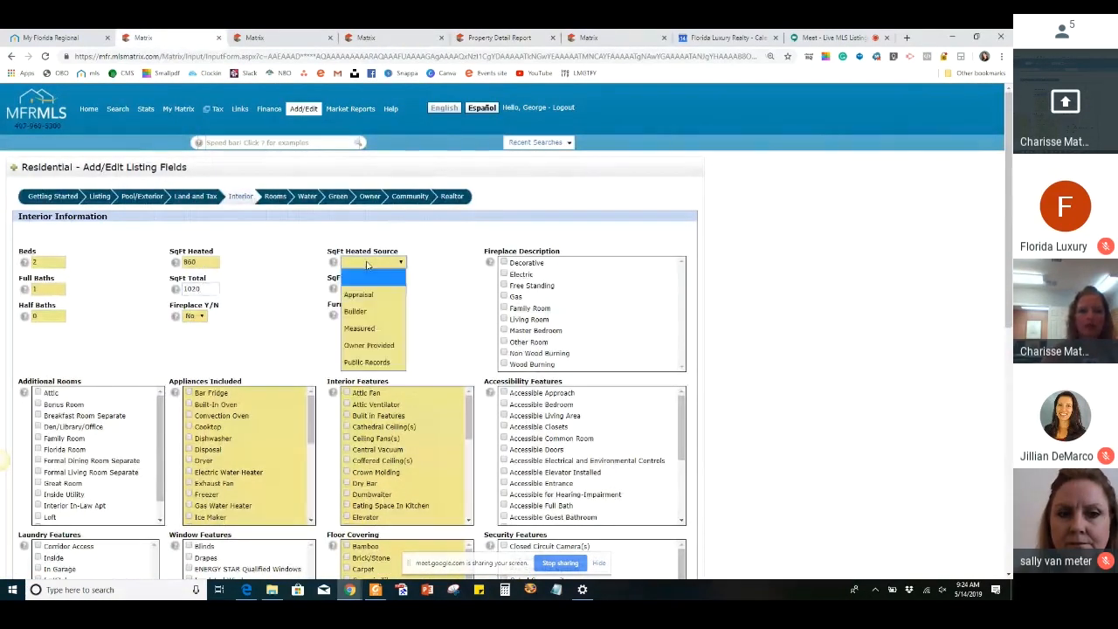
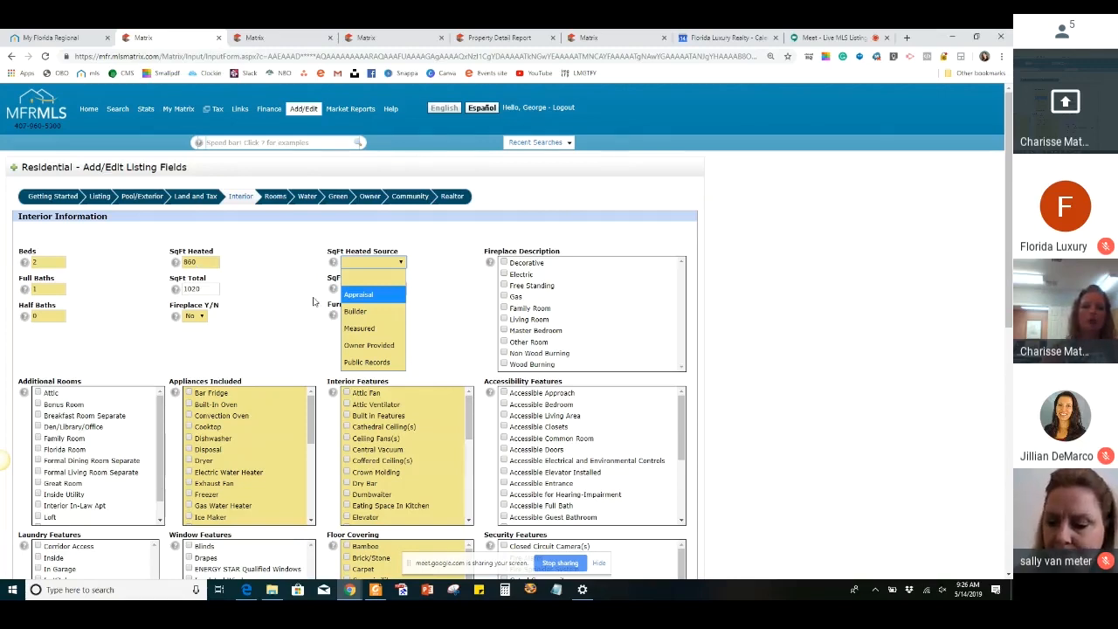
Set both SqFt Heated Source and SqFt Total Source to Public Records
click(393, 364)
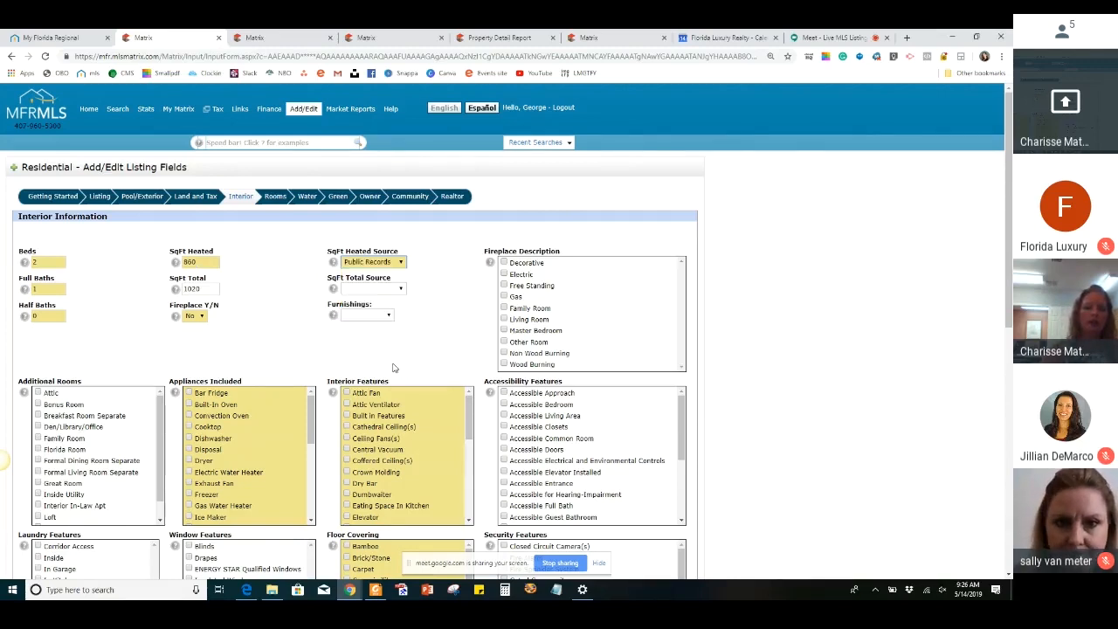
click(381, 289)
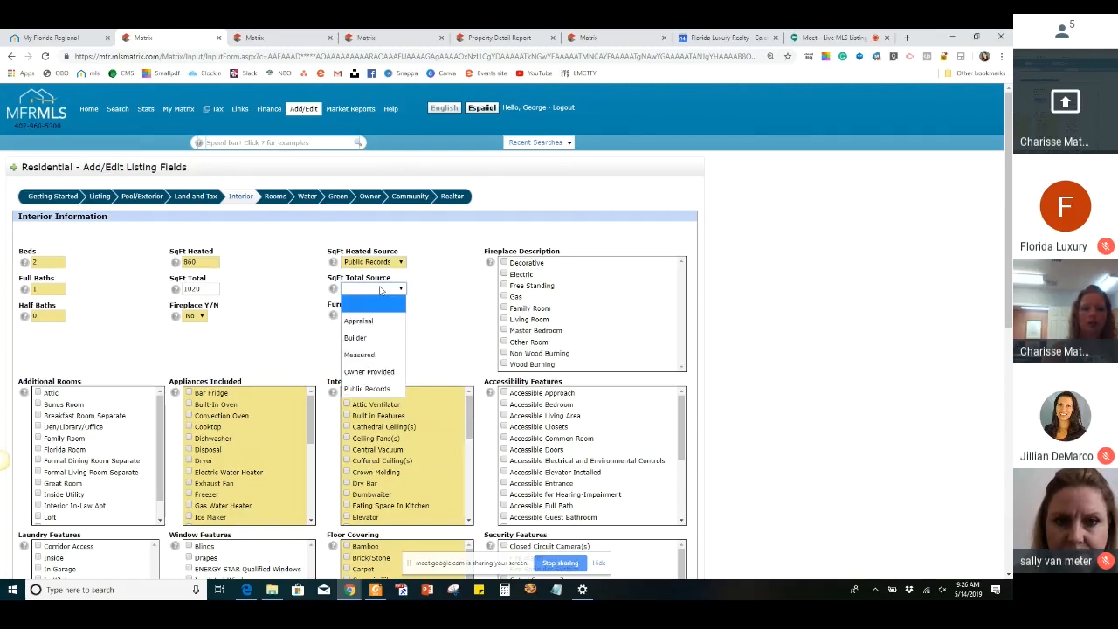
click(371, 389)
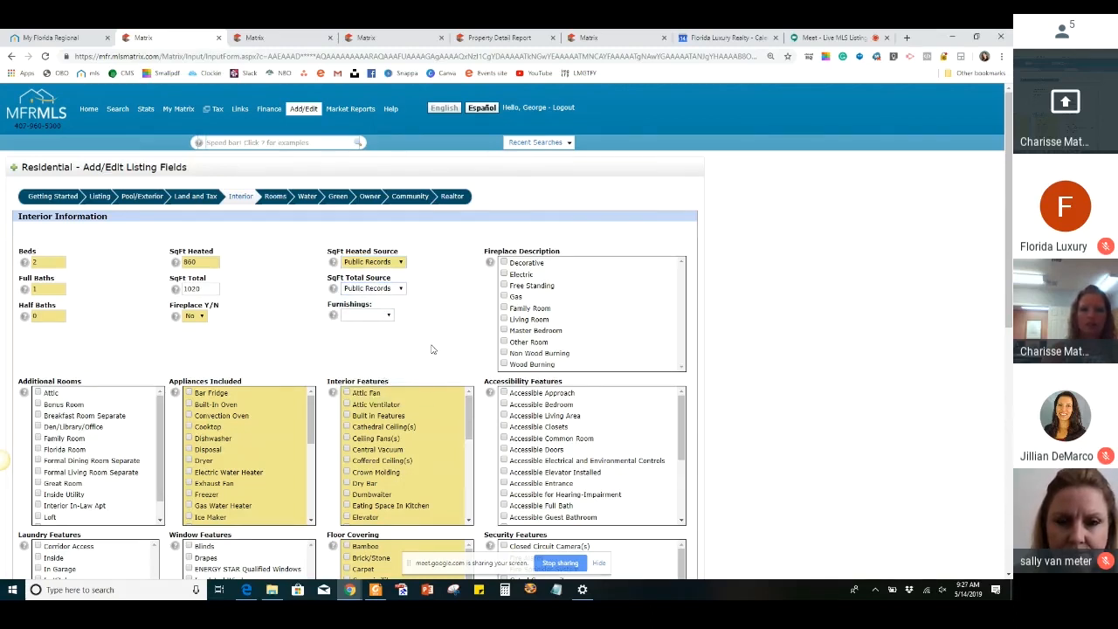
Select Dishwasher, Range, Range Hood and Refrigerator as the appliances included with the home
scroll(431, 349, down, 2)
scroll(420, 348, down, 3)
scroll(272, 298, down, 2)
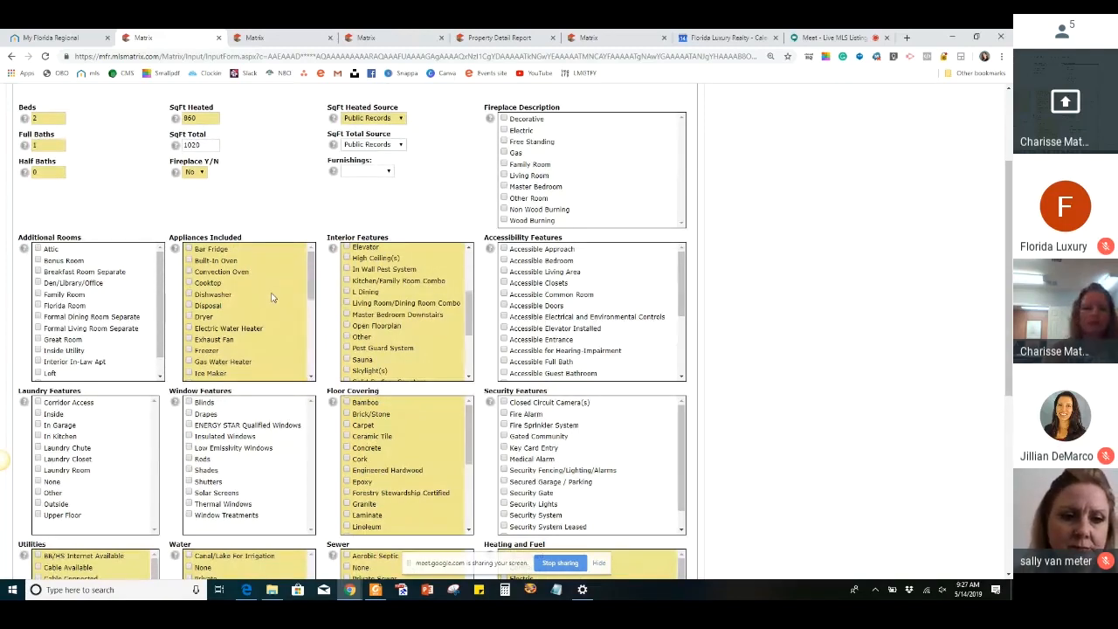
click(189, 296)
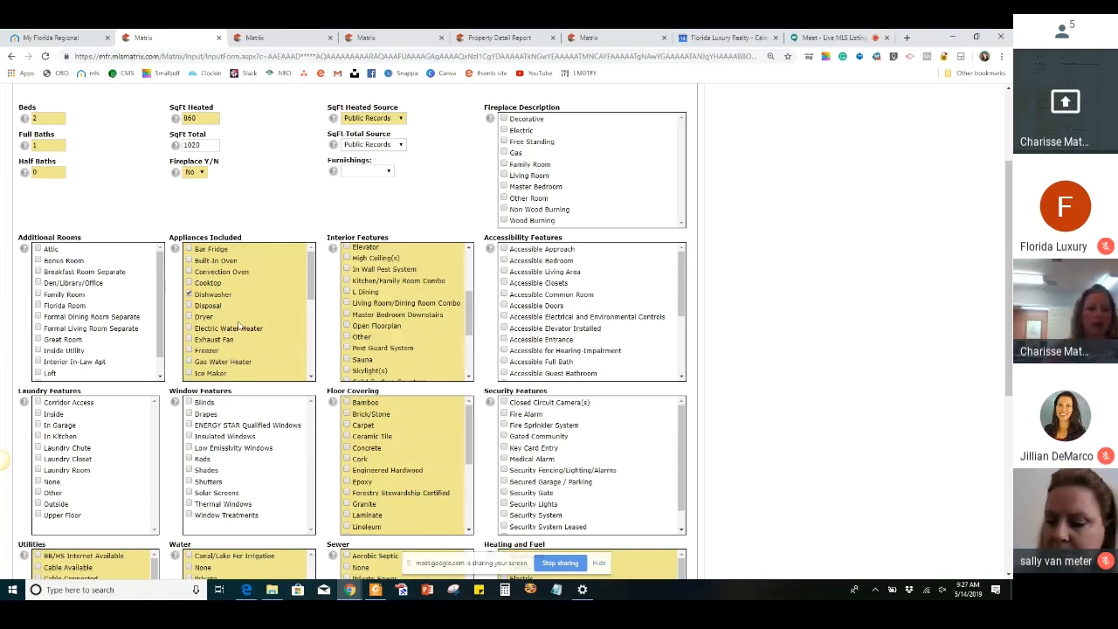
scroll(240, 326, down, 4)
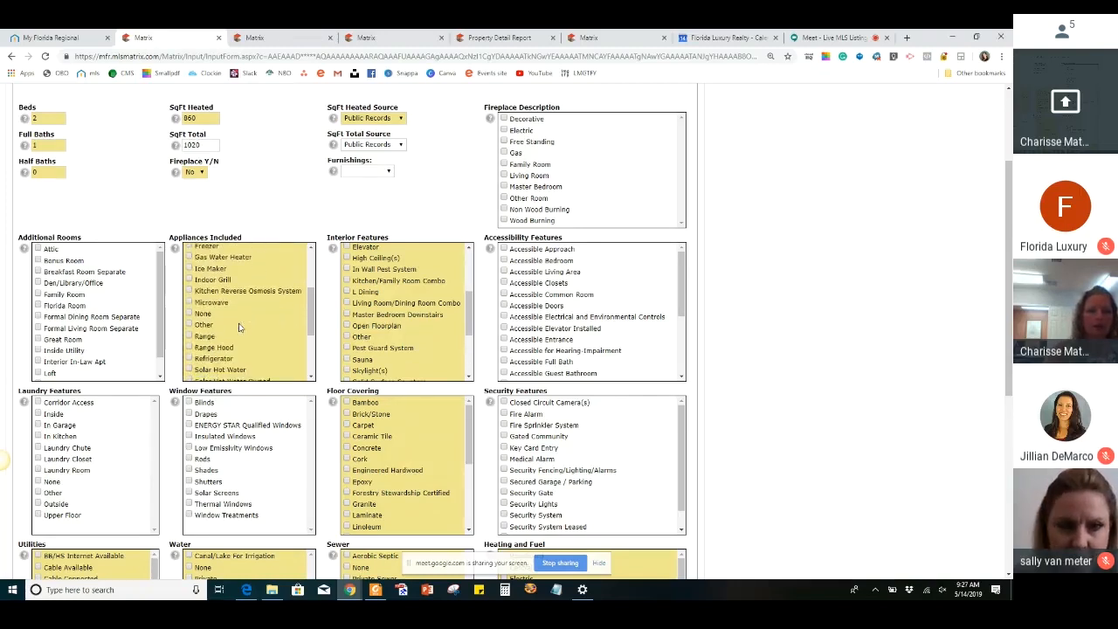
scroll(237, 325, down, 2)
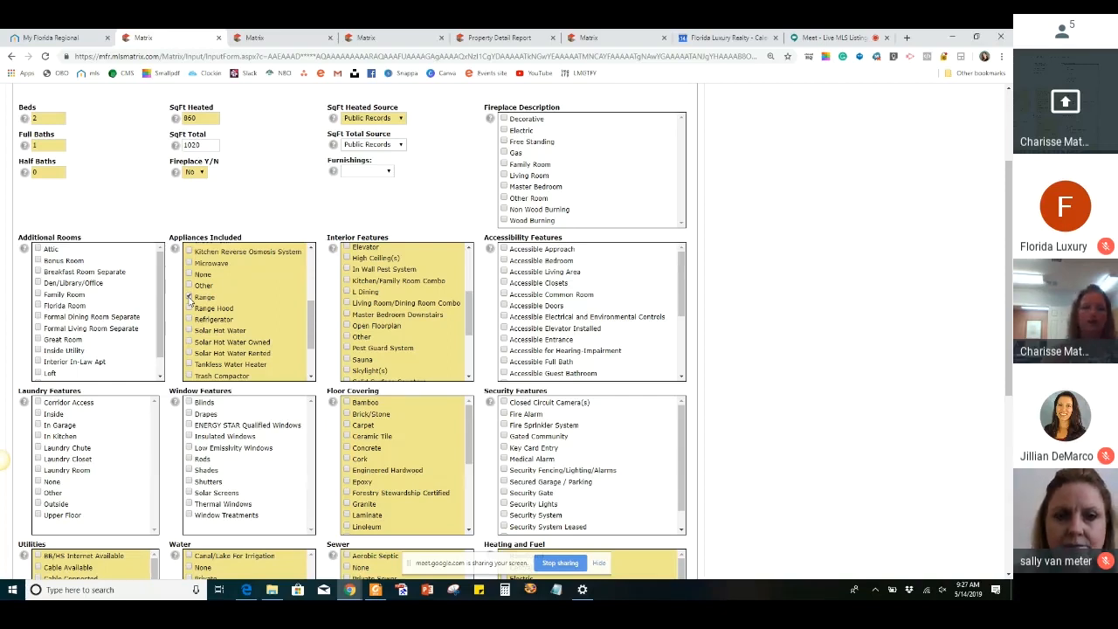
click(190, 298)
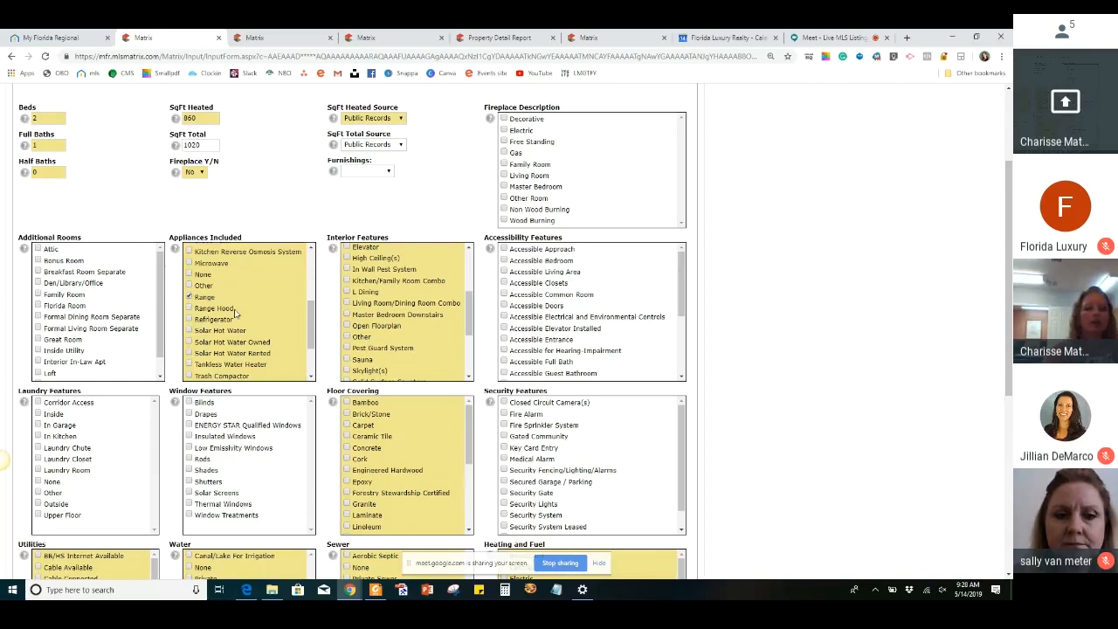
click(188, 308)
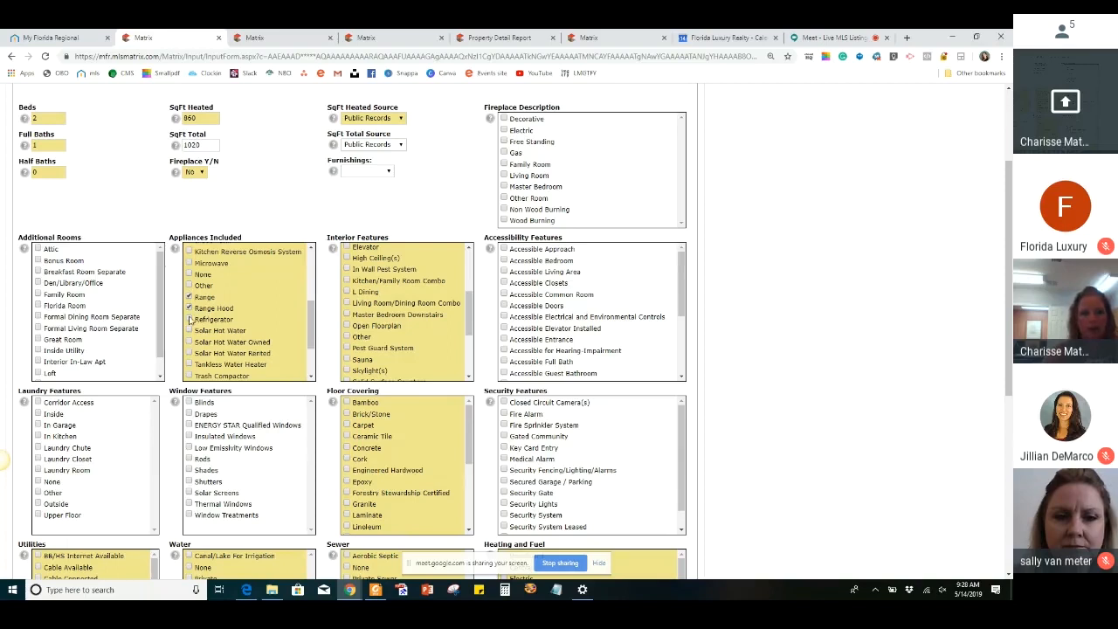
click(189, 320)
scroll(229, 329, down, 3)
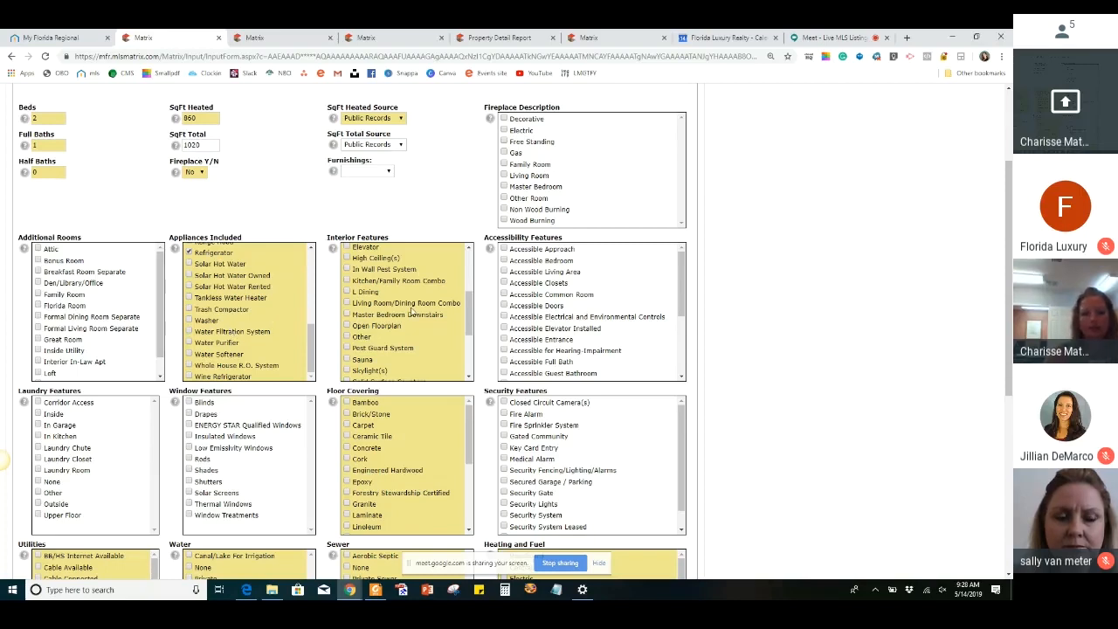
Mark Ceiling Fans(s) as one of the home's interior features
scroll(412, 311, up, 3)
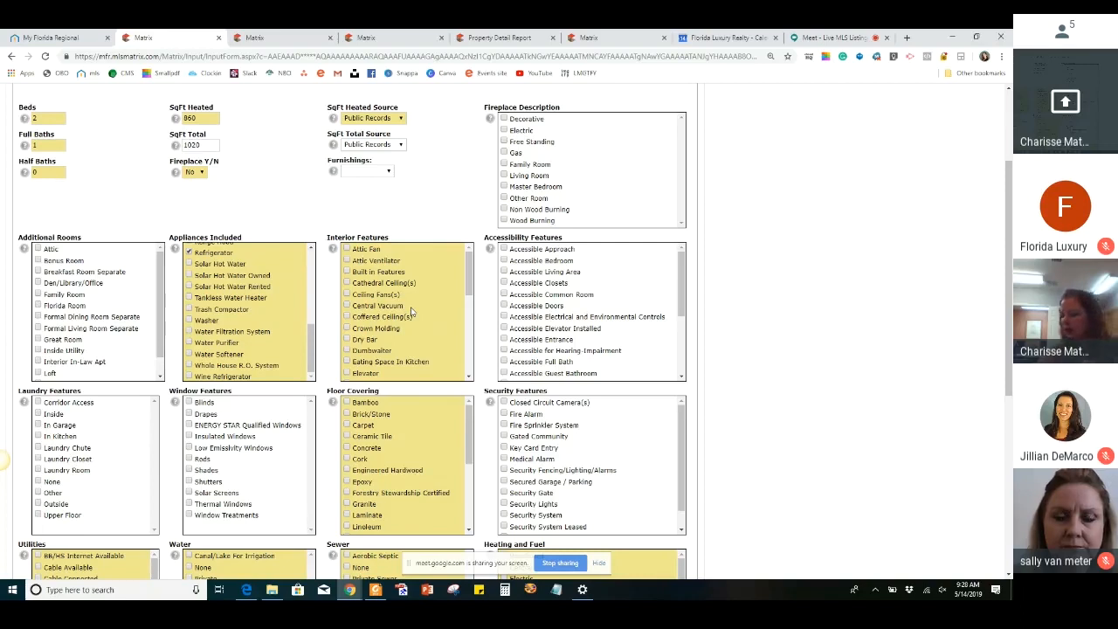
click(347, 296)
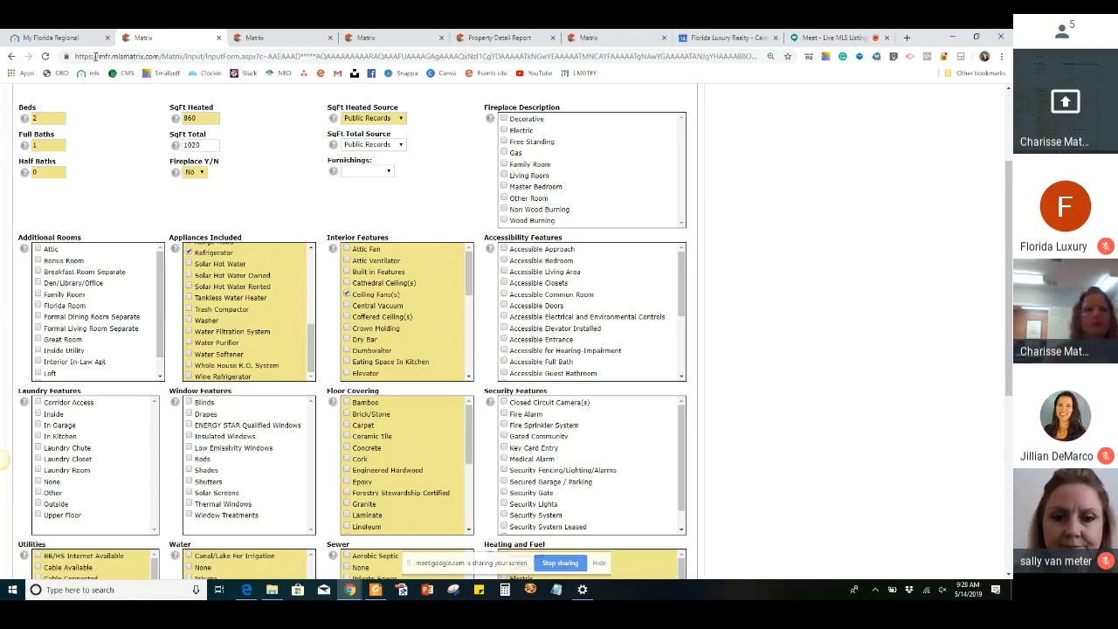
Look through the photos of the prior sold listing for interior details, and return to the listing form
click(388, 38)
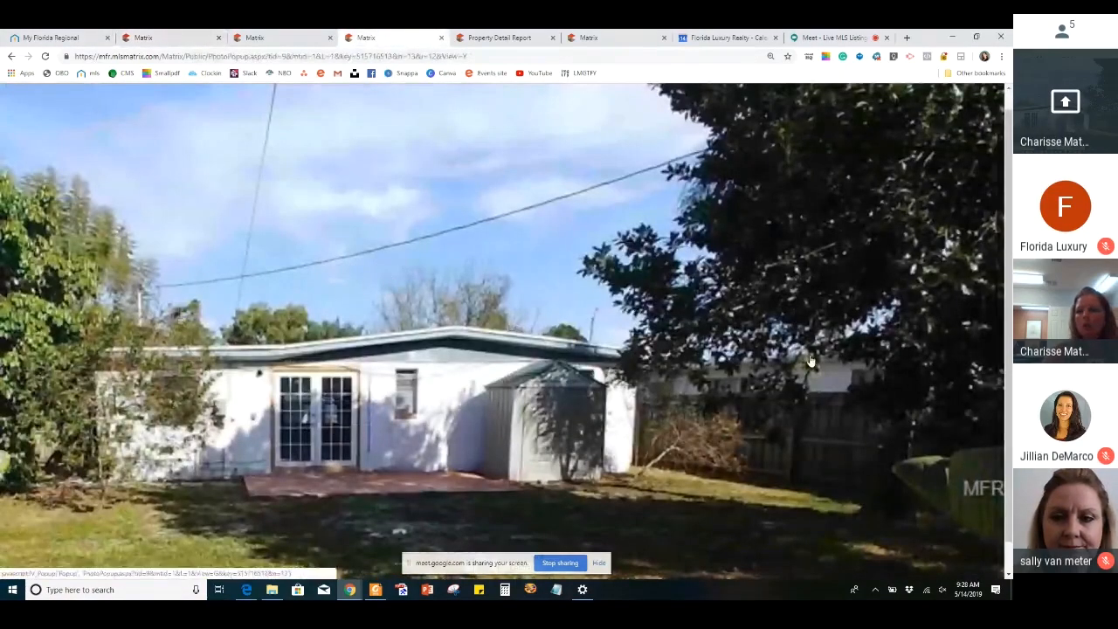
click(266, 40)
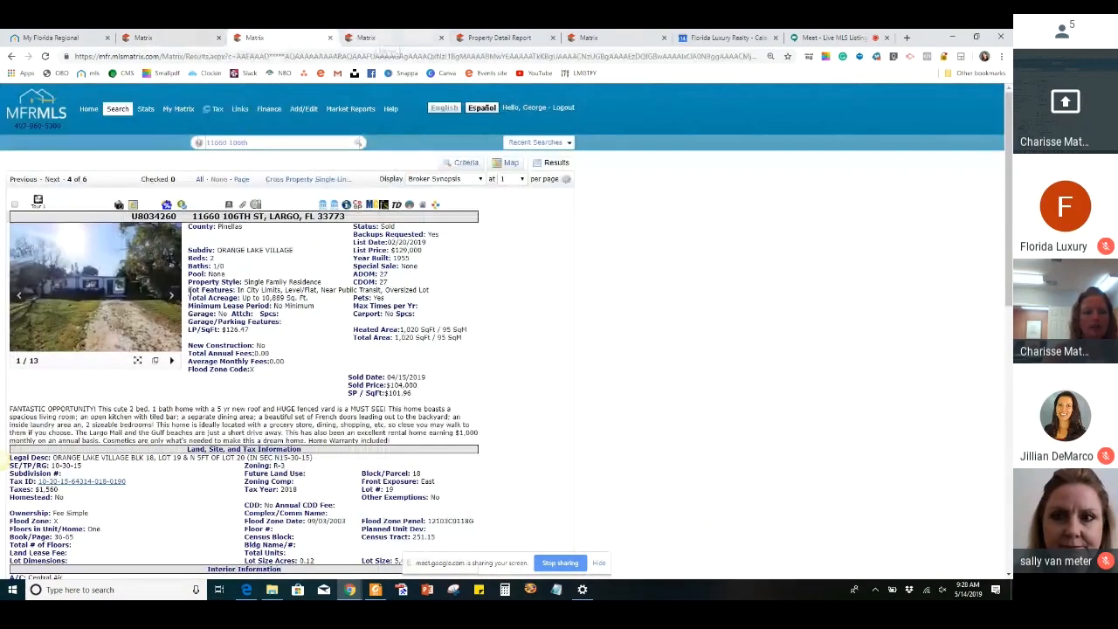
click(154, 361)
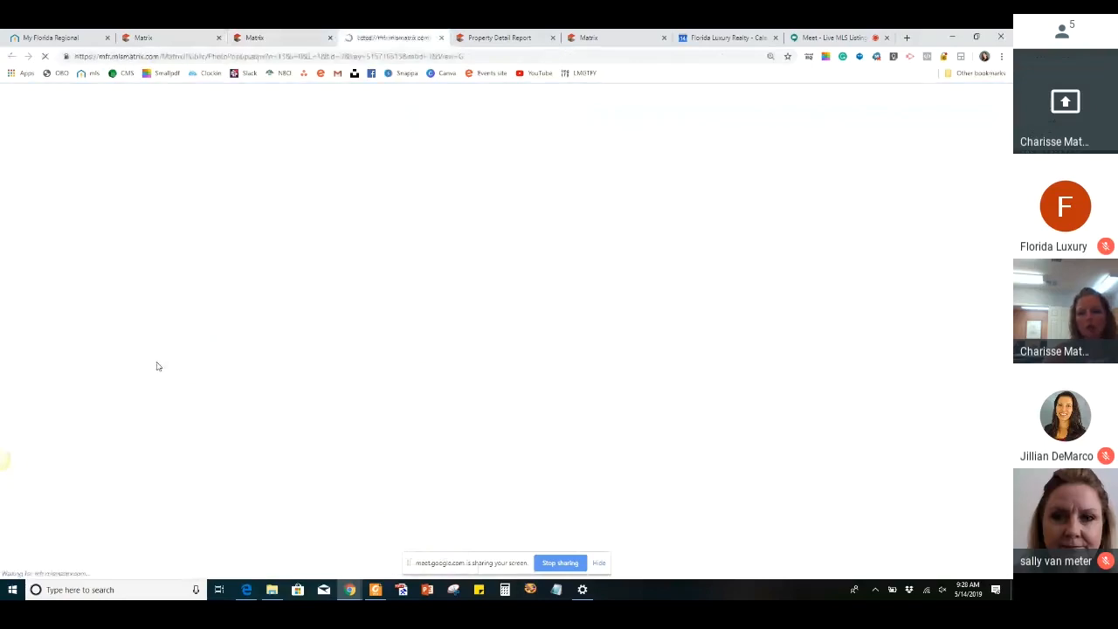
scroll(387, 344, down, 2)
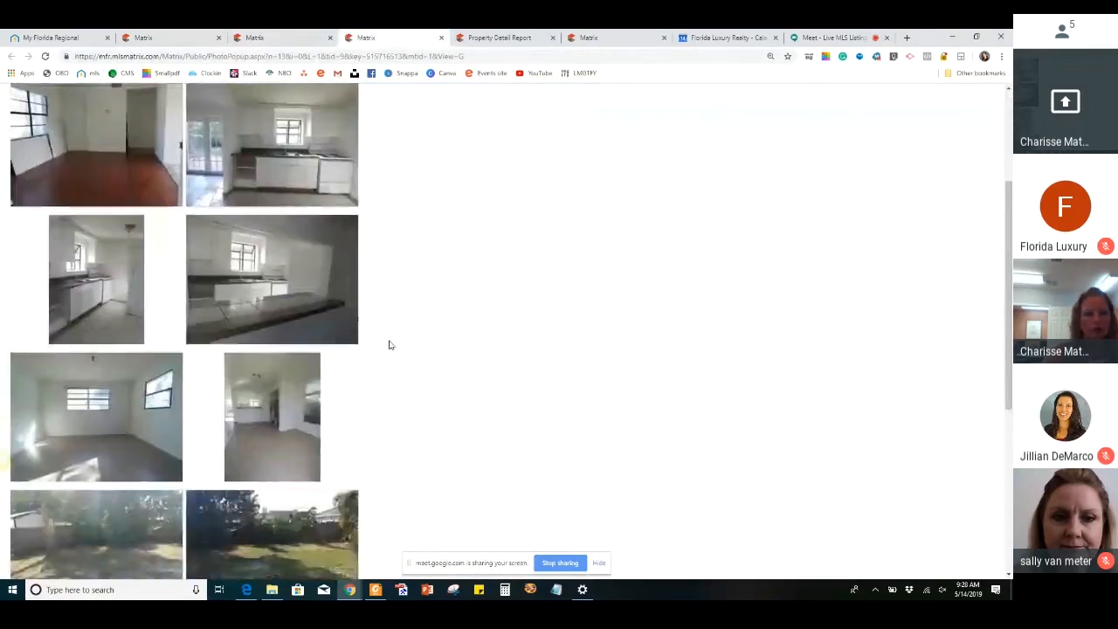
scroll(387, 344, up, 1)
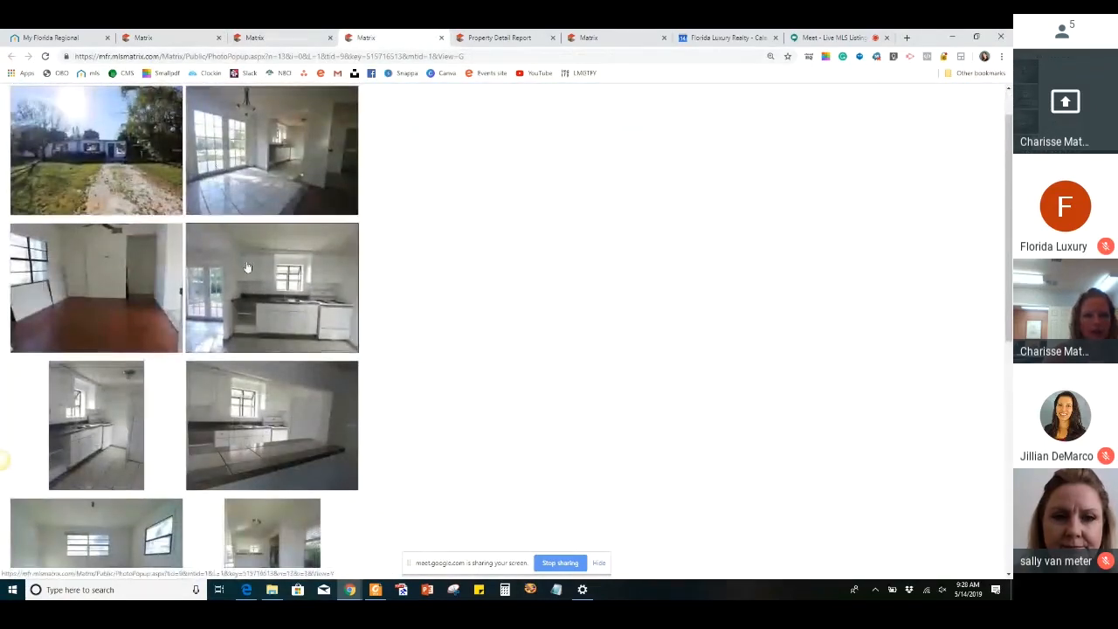
scroll(246, 269, down, 1)
scroll(246, 270, down, 5)
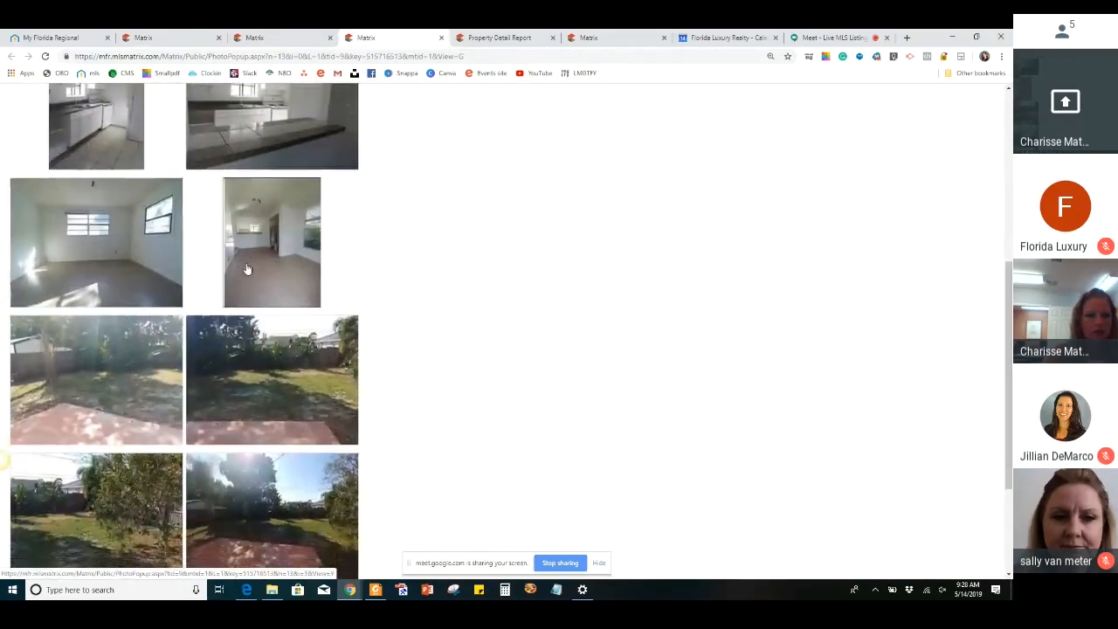
scroll(247, 266, up, 6)
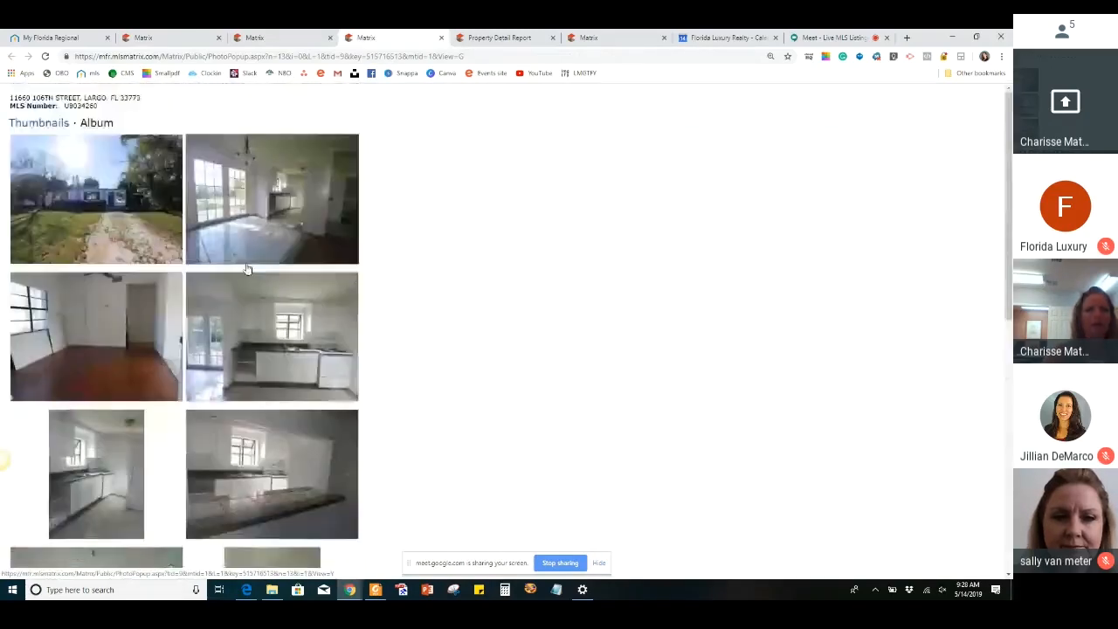
click(259, 38)
click(174, 38)
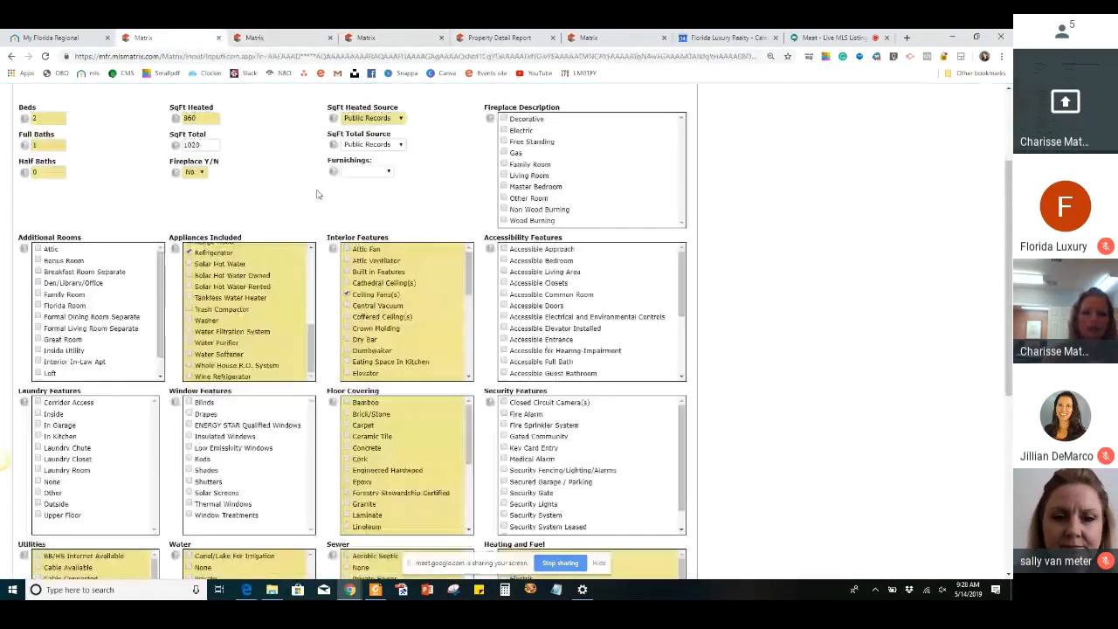
Add Open Floorplan, Stone Counters and Solid Wood Cabinets to the interior features
scroll(413, 322, down, 2)
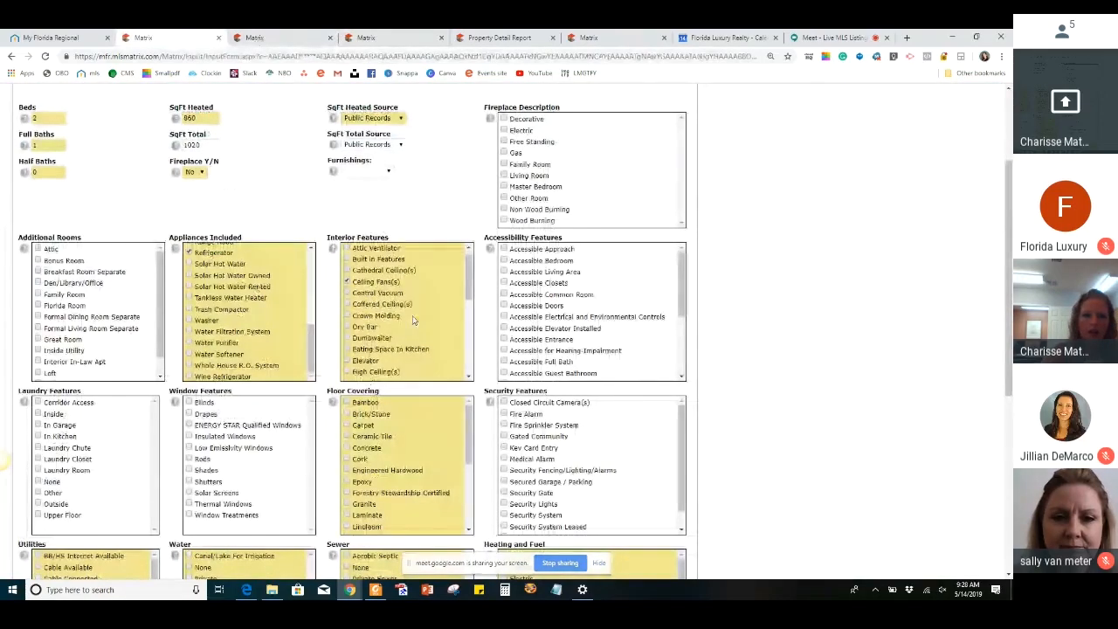
scroll(414, 321, down, 2)
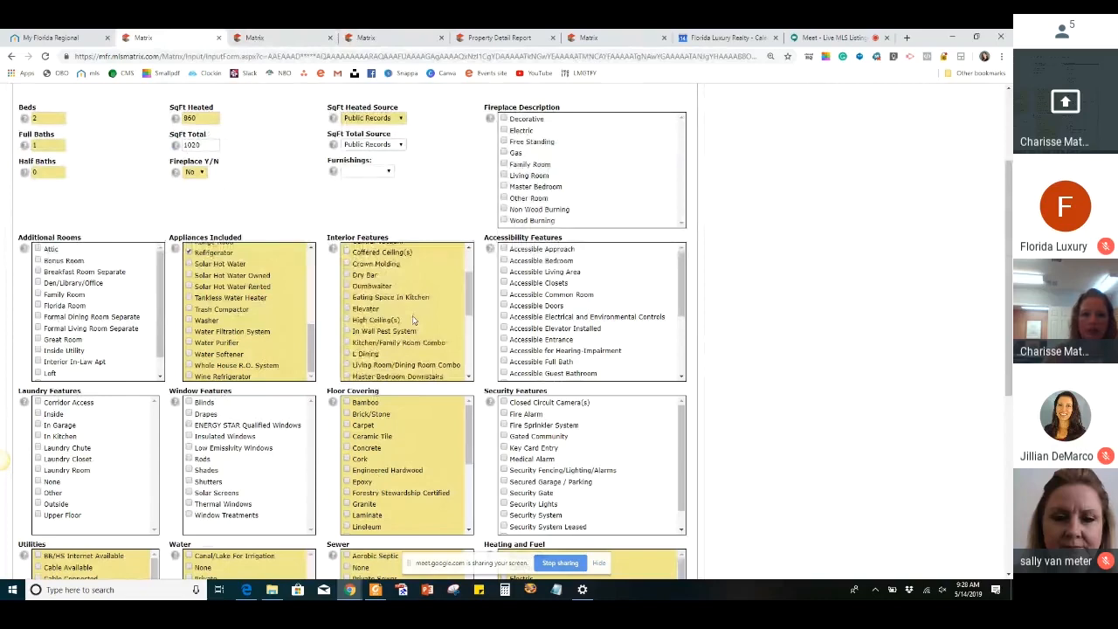
scroll(414, 321, down, 1)
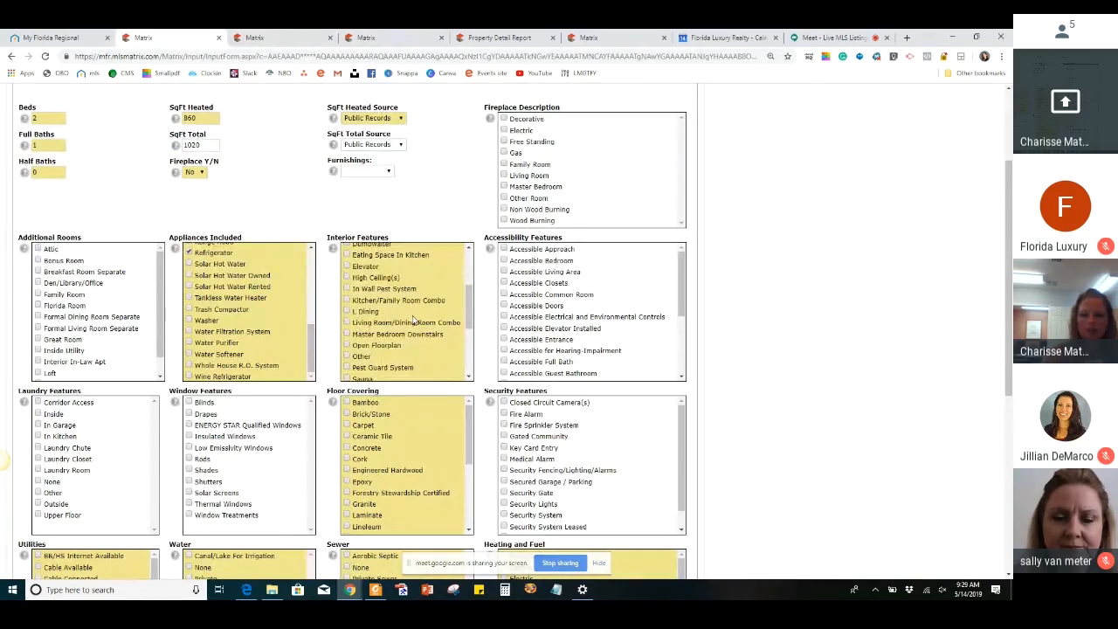
scroll(414, 321, down, 1)
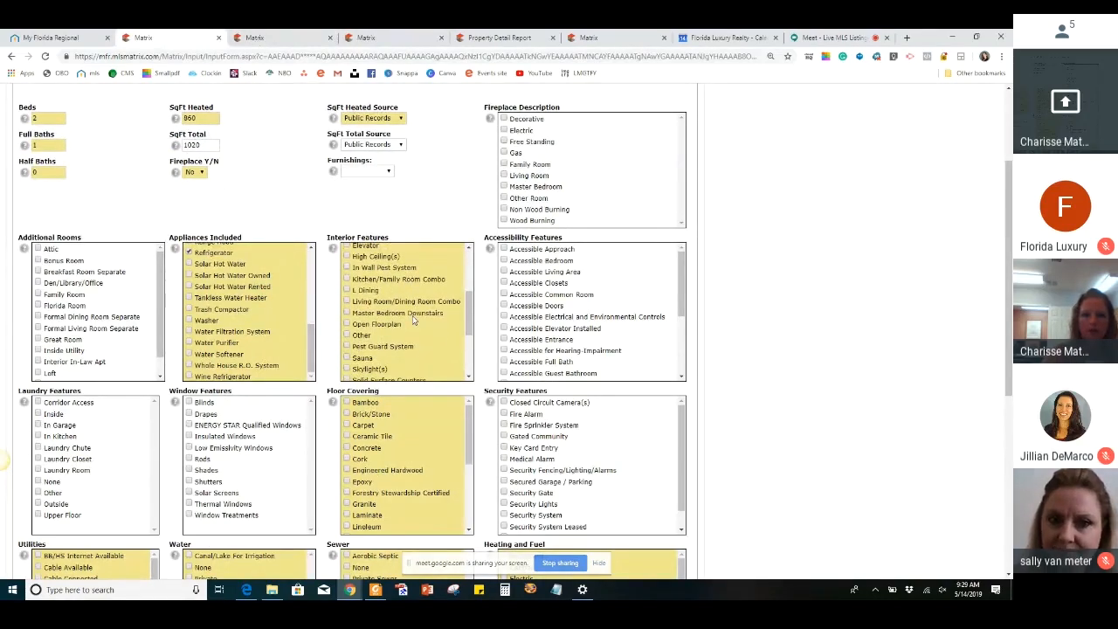
scroll(414, 321, down, 1)
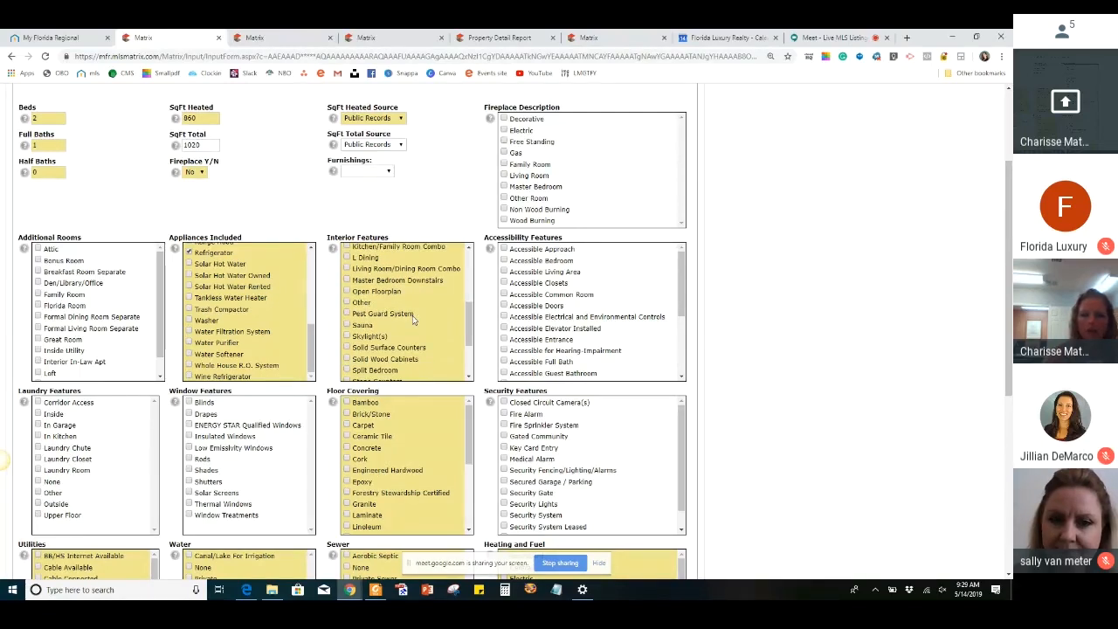
scroll(415, 321, down, 1)
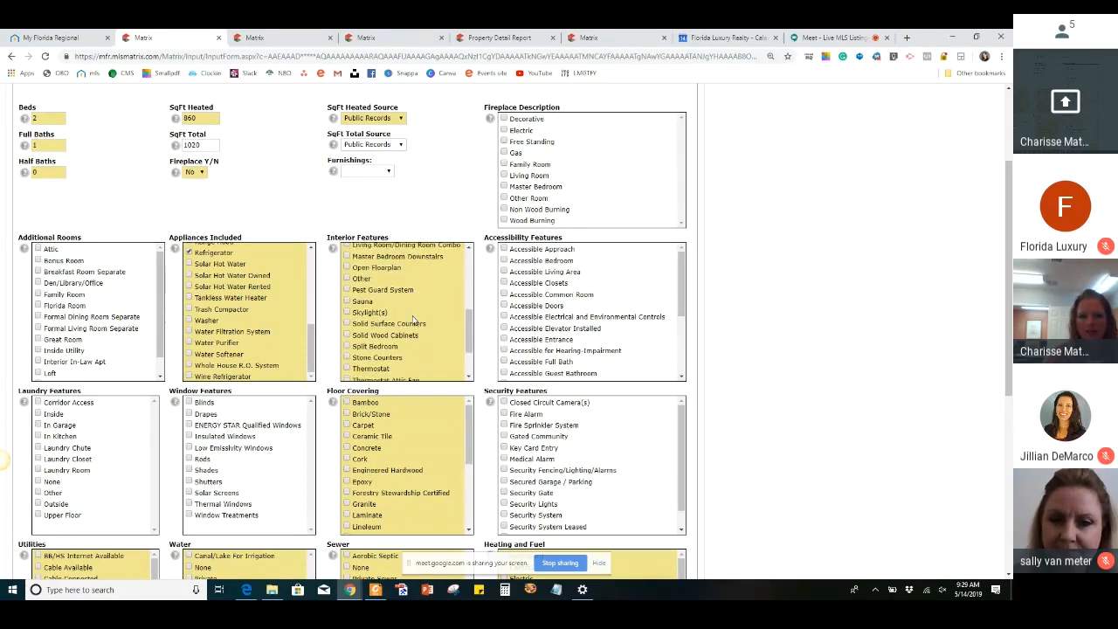
click(347, 255)
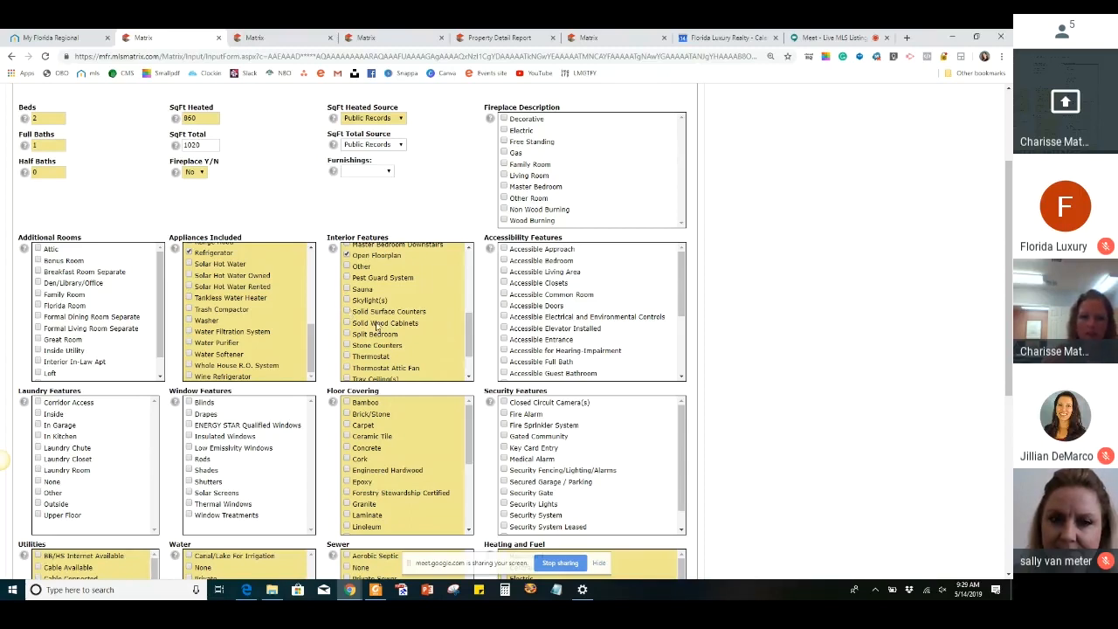
click(347, 346)
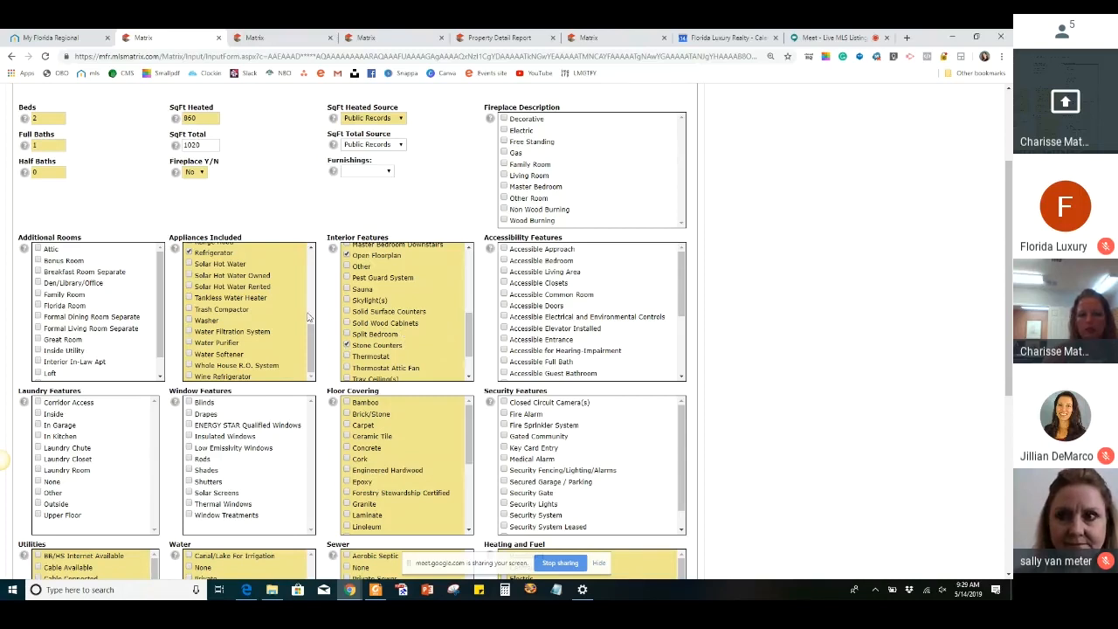
scroll(445, 333, down, 2)
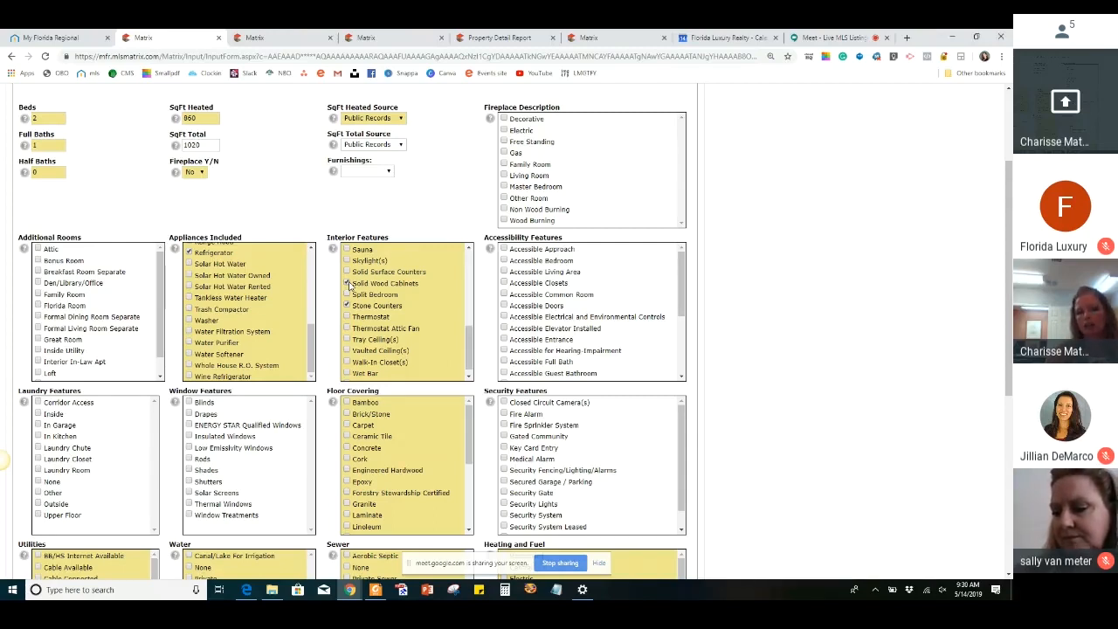
scroll(350, 285, down, 1)
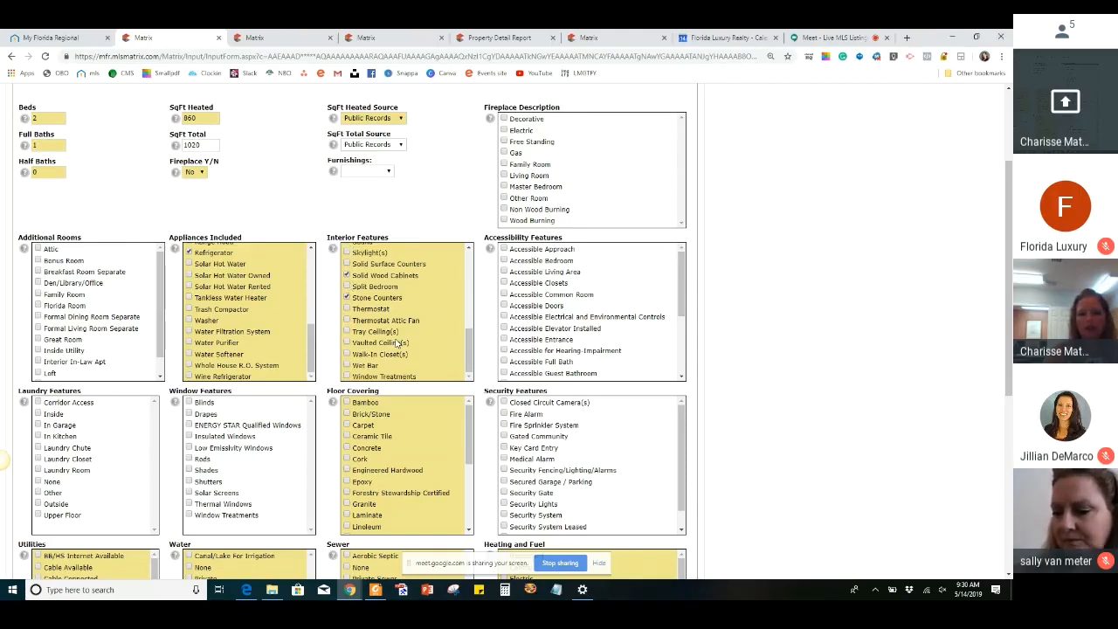
Mark the laundry as Inside under Laundry Features
scroll(420, 305, down, 1)
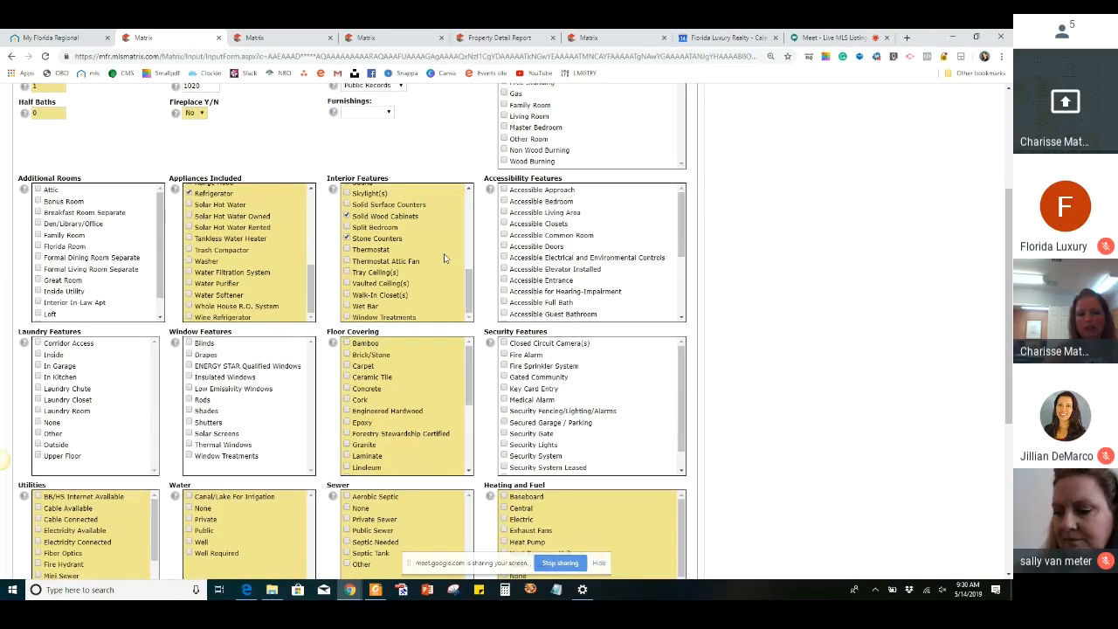
scroll(460, 276, up, 3)
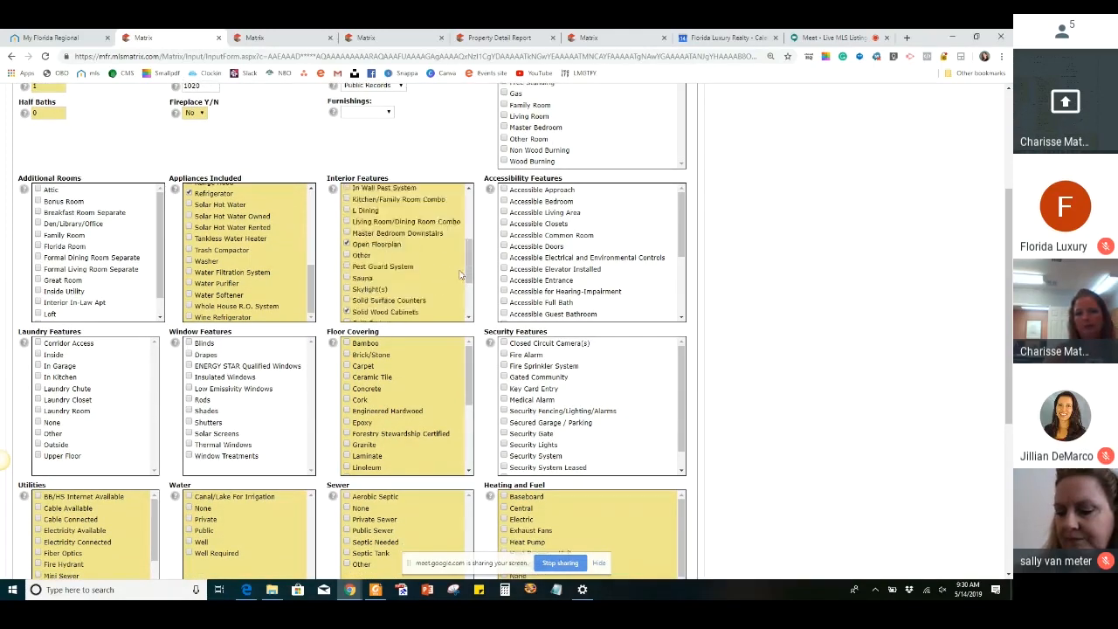
scroll(461, 276, up, 1)
scroll(863, 319, up, 1)
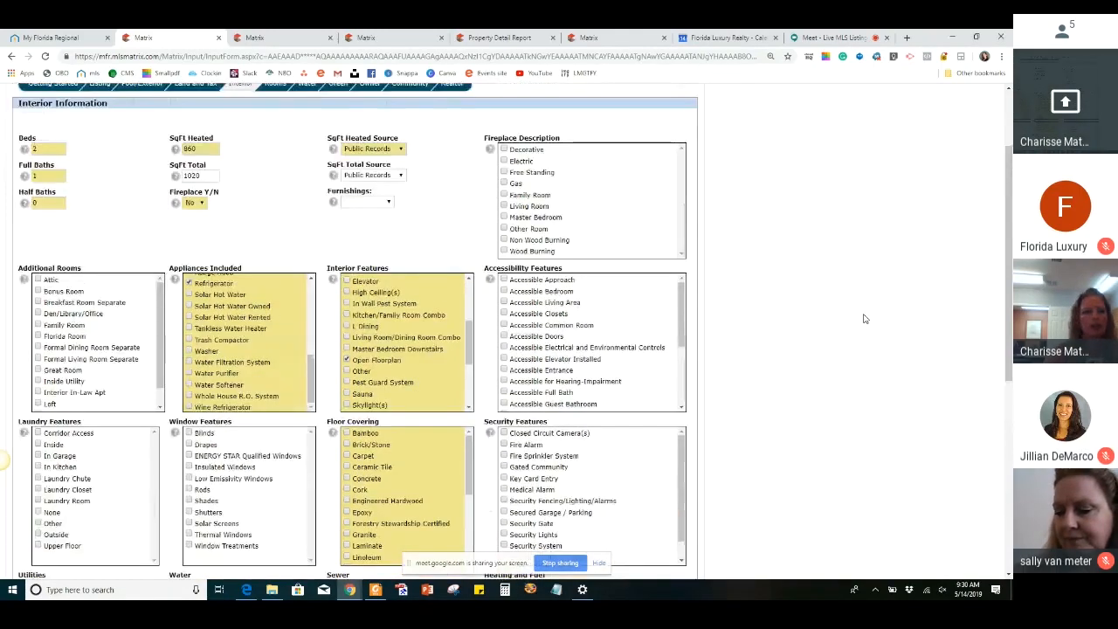
scroll(863, 317, down, 3)
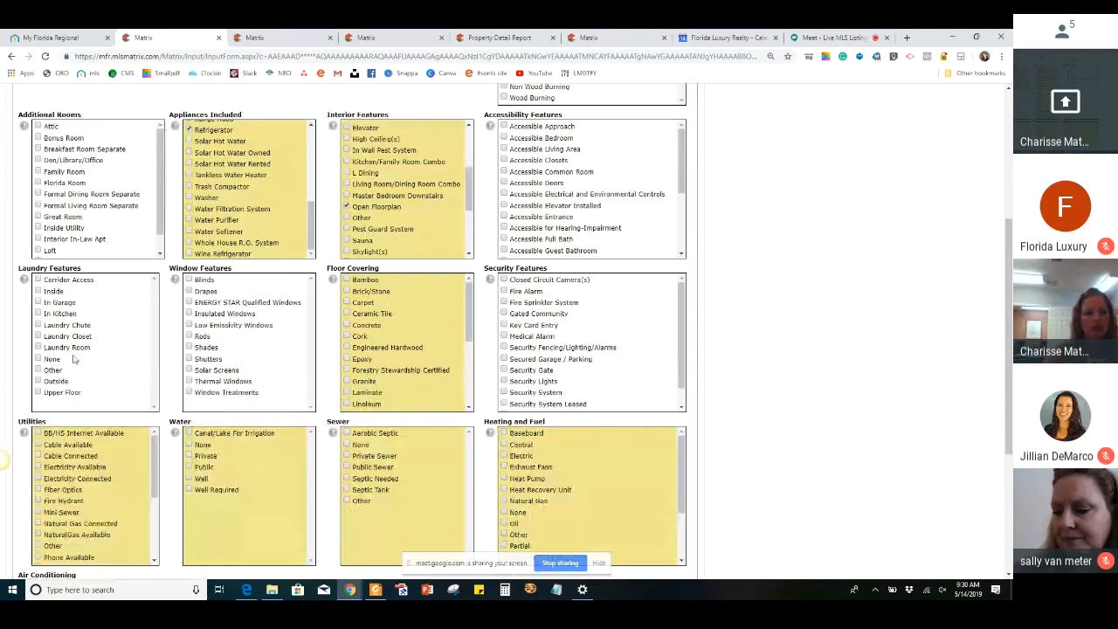
click(38, 292)
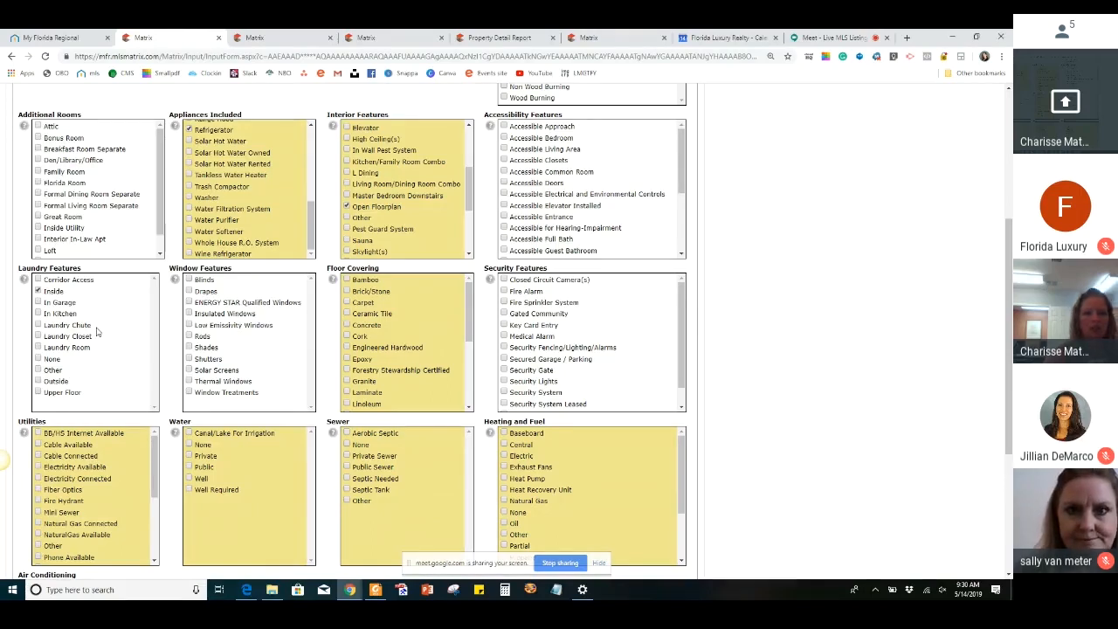
Mark Laminate as a floor covering and look through the remaining Floor Covering options
scroll(97, 331, down, 1)
scroll(97, 331, down, 1)
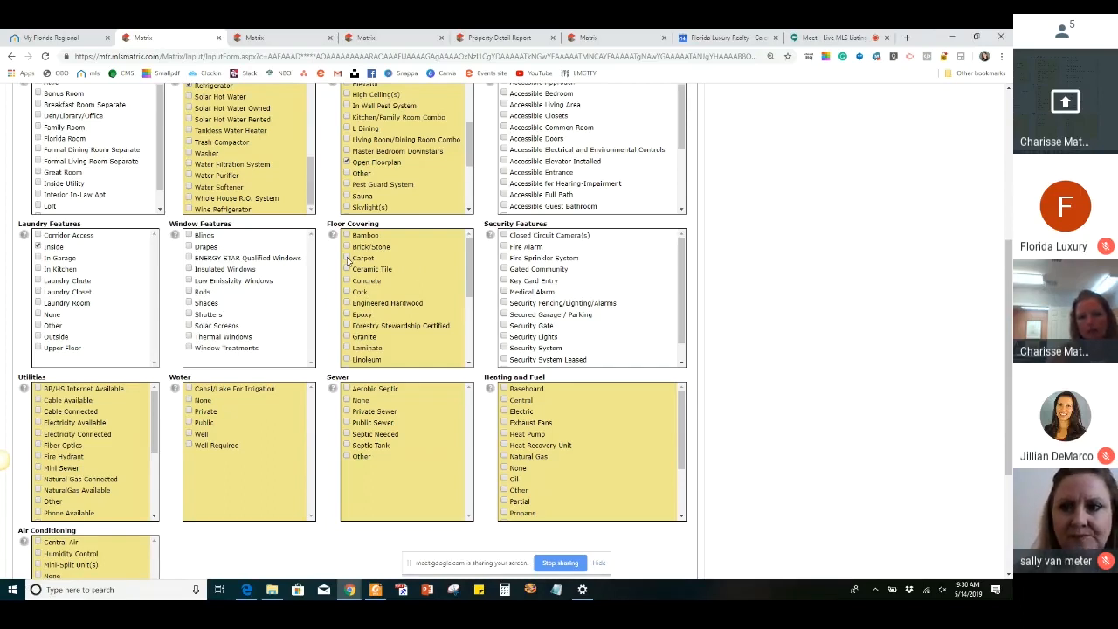
scroll(348, 335, down, 1)
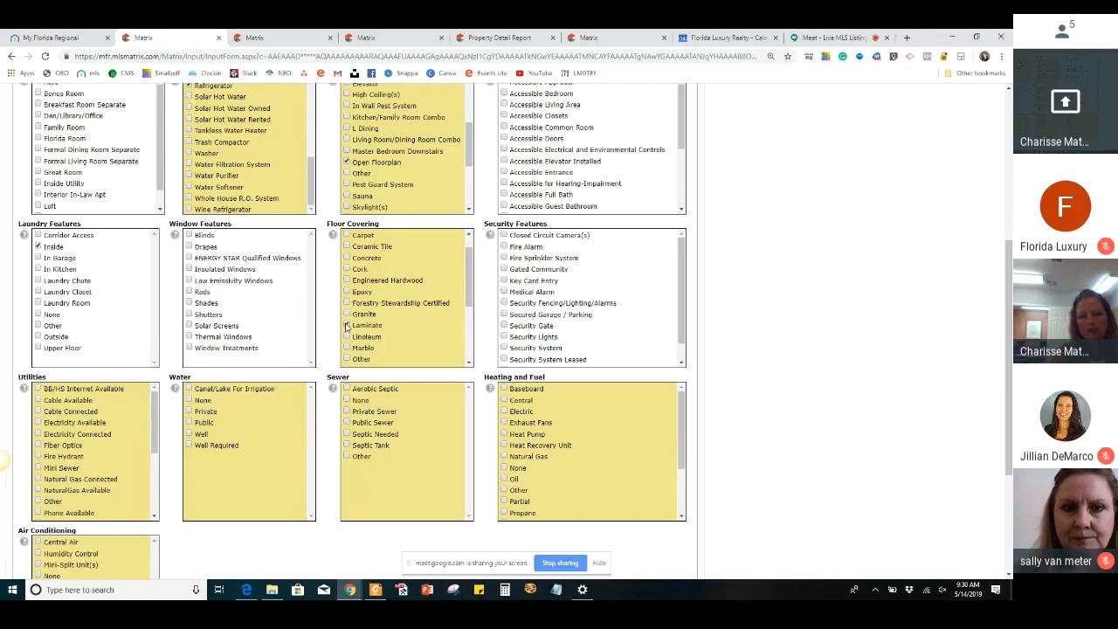
scroll(436, 296, down, 4)
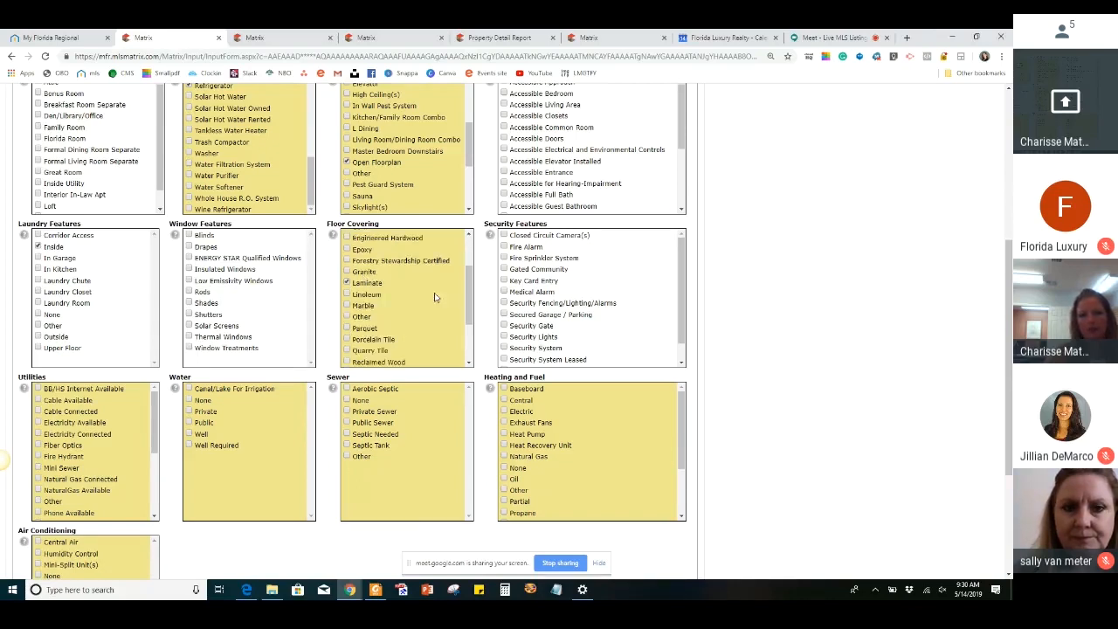
scroll(649, 331, down, 1)
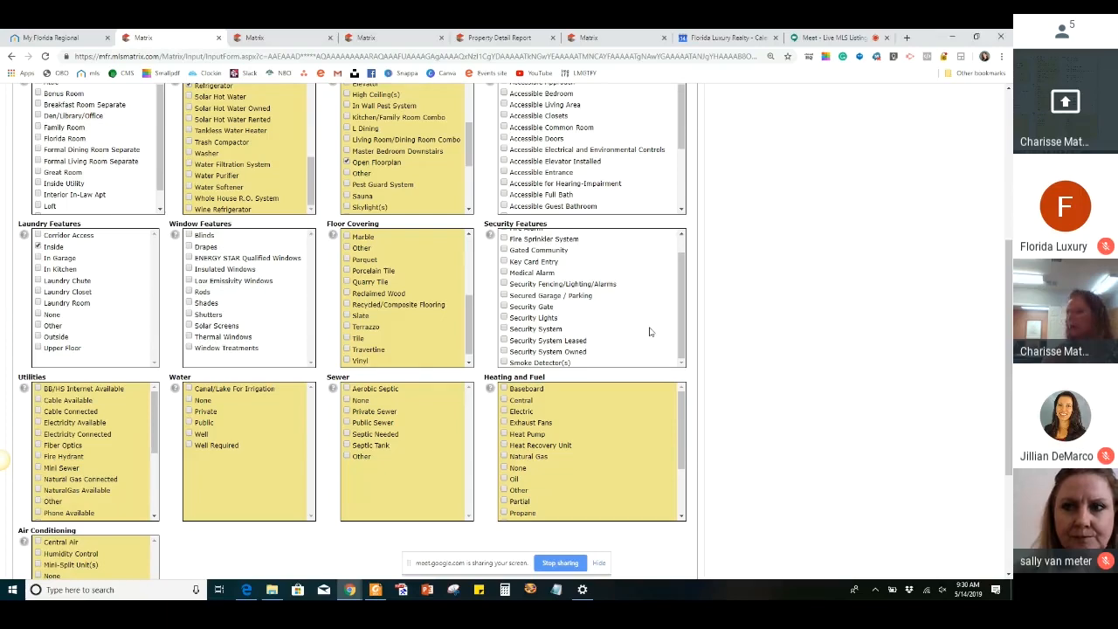
Mark Public and Cable Connected under the home's Utilities
scroll(649, 331, down, 1)
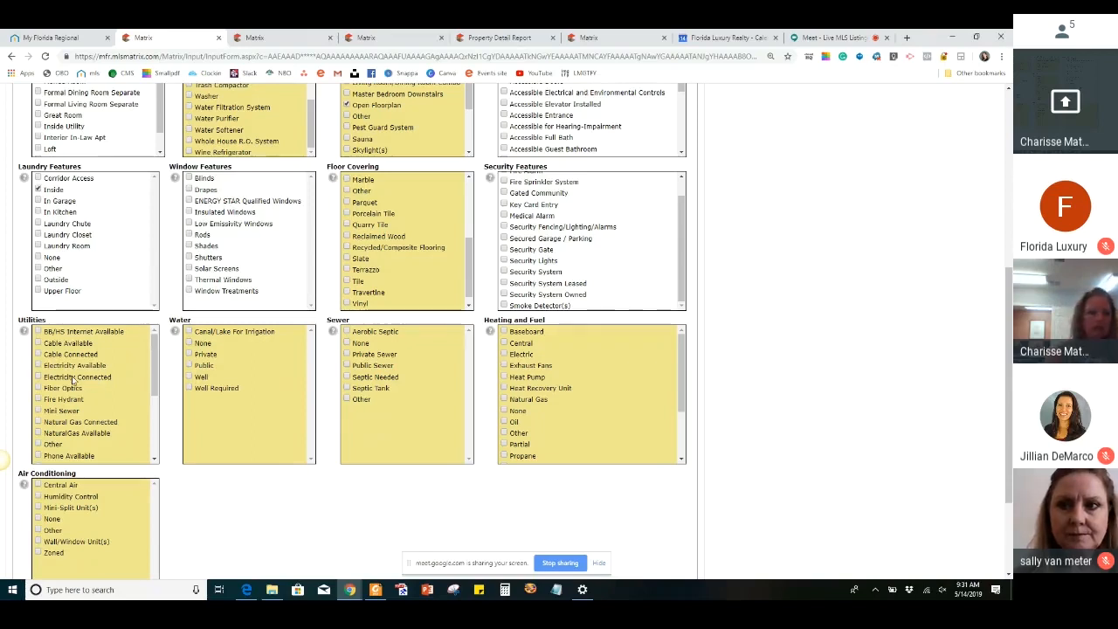
scroll(67, 409, down, 3)
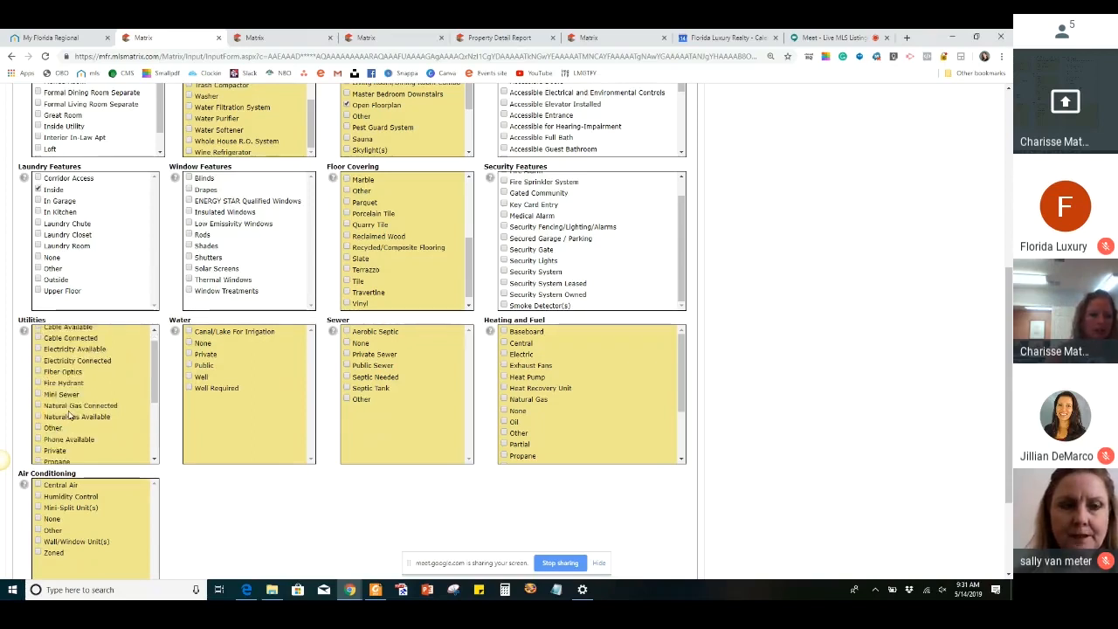
scroll(68, 414, down, 2)
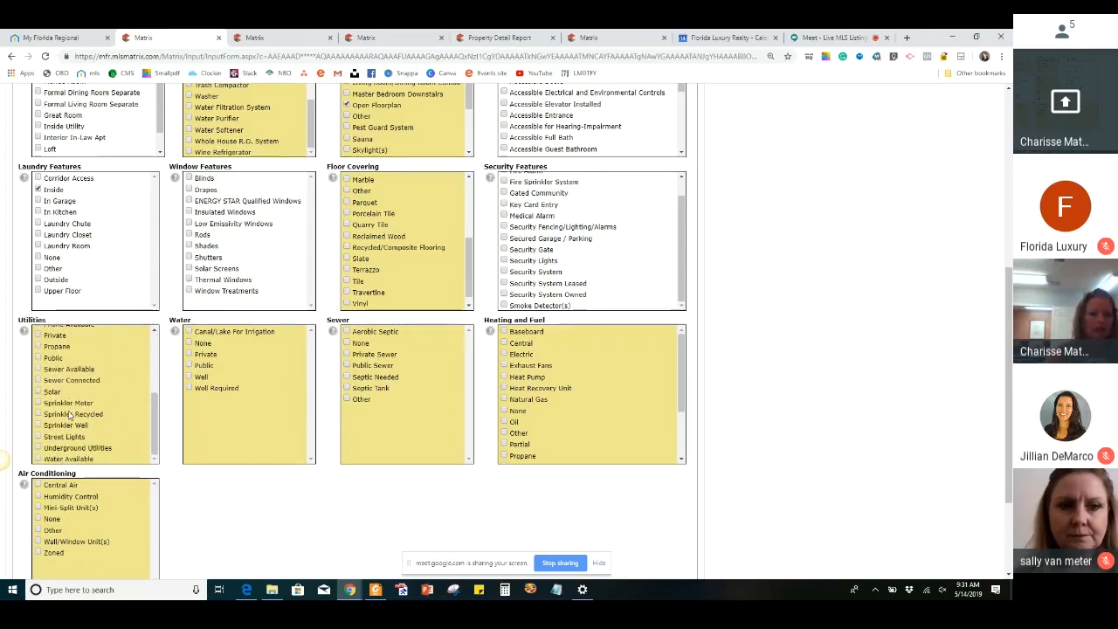
scroll(69, 414, down, 1)
scroll(69, 414, down, 1)
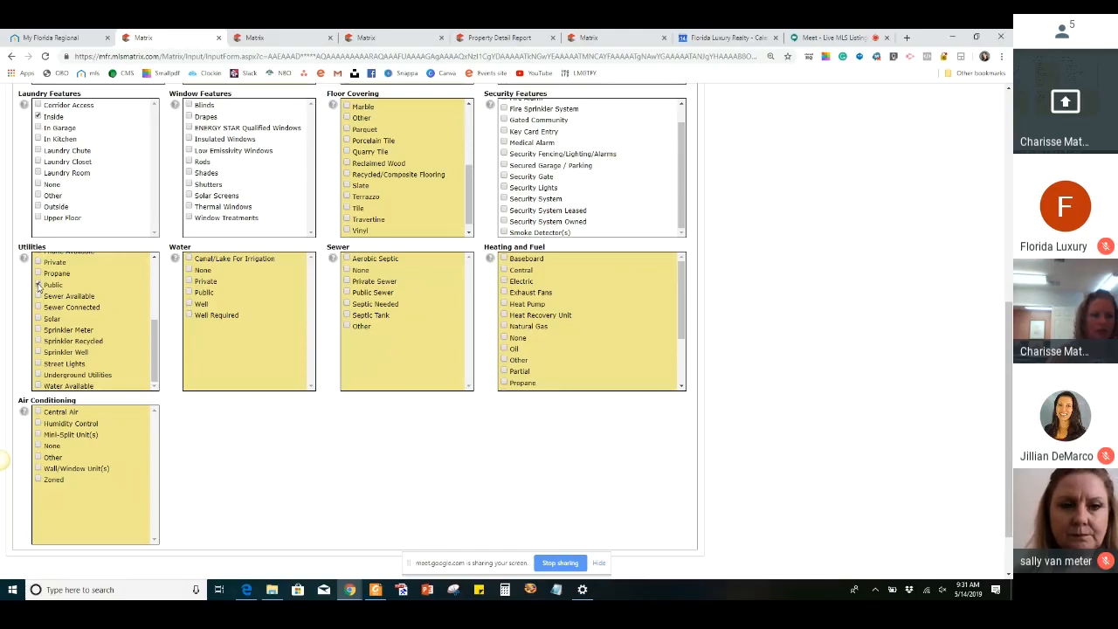
click(38, 285)
scroll(98, 323, up, 4)
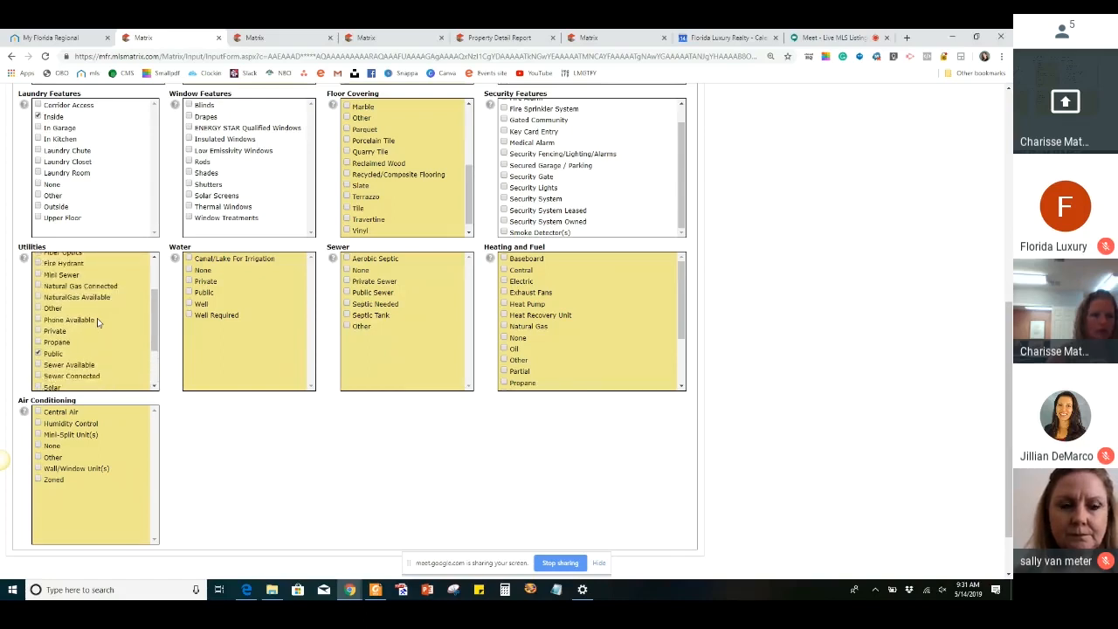
scroll(98, 323, up, 3)
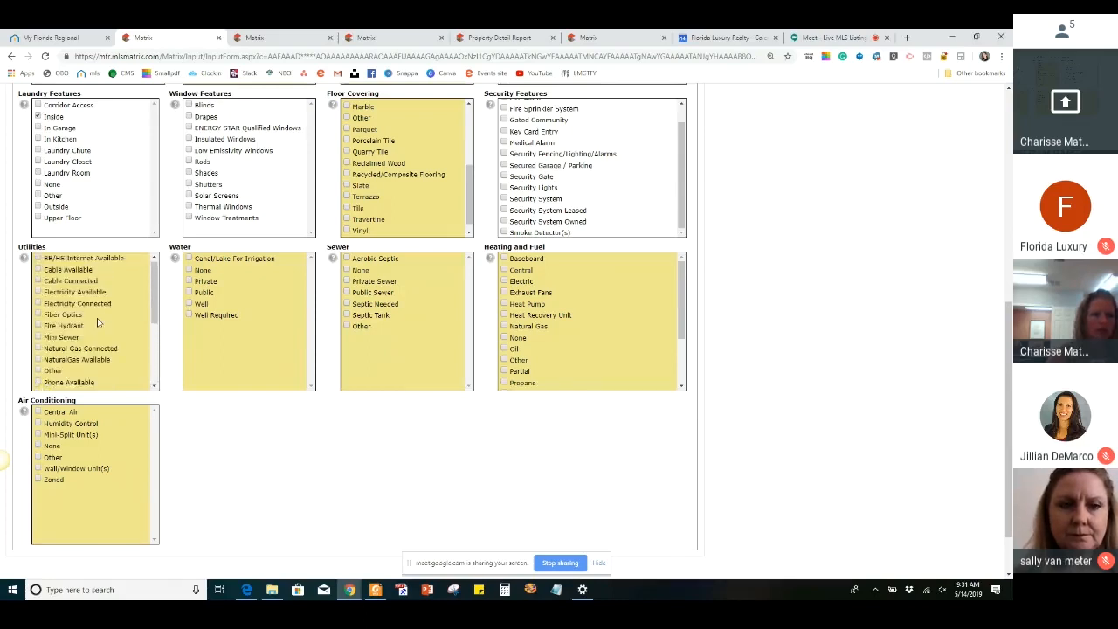
scroll(98, 323, up, 1)
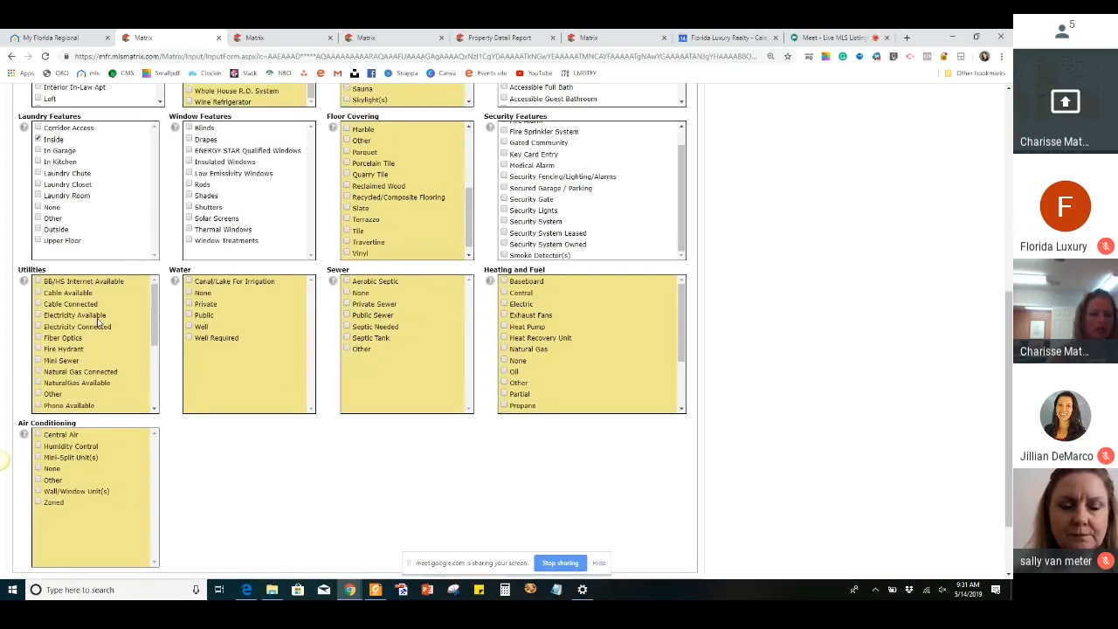
click(38, 305)
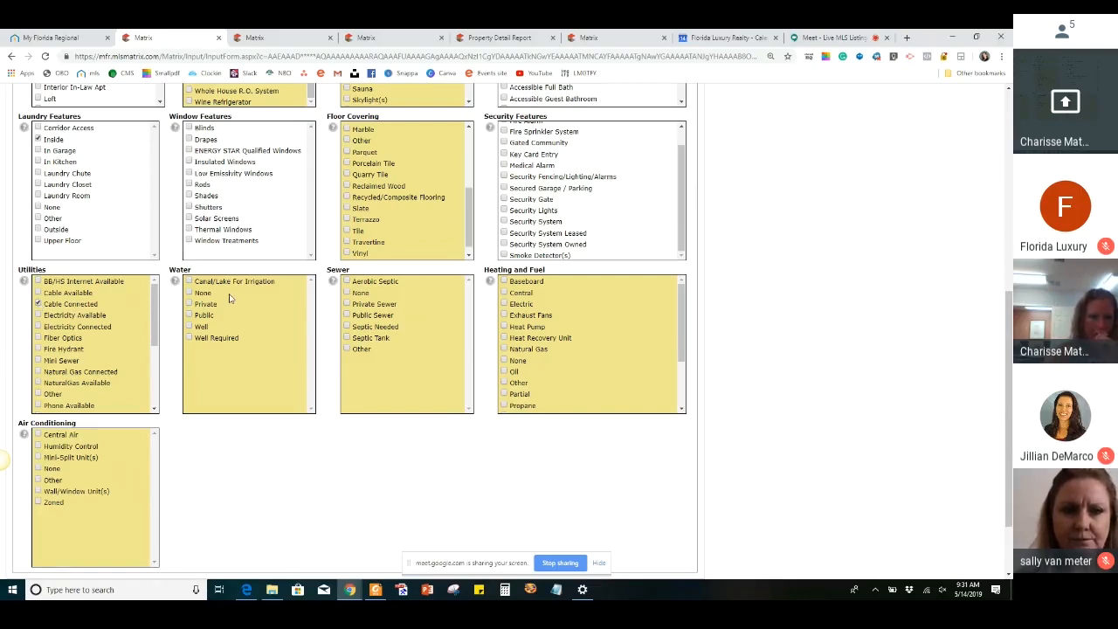
Mark the water source as Public and the sewer type as Public Sewer
click(188, 316)
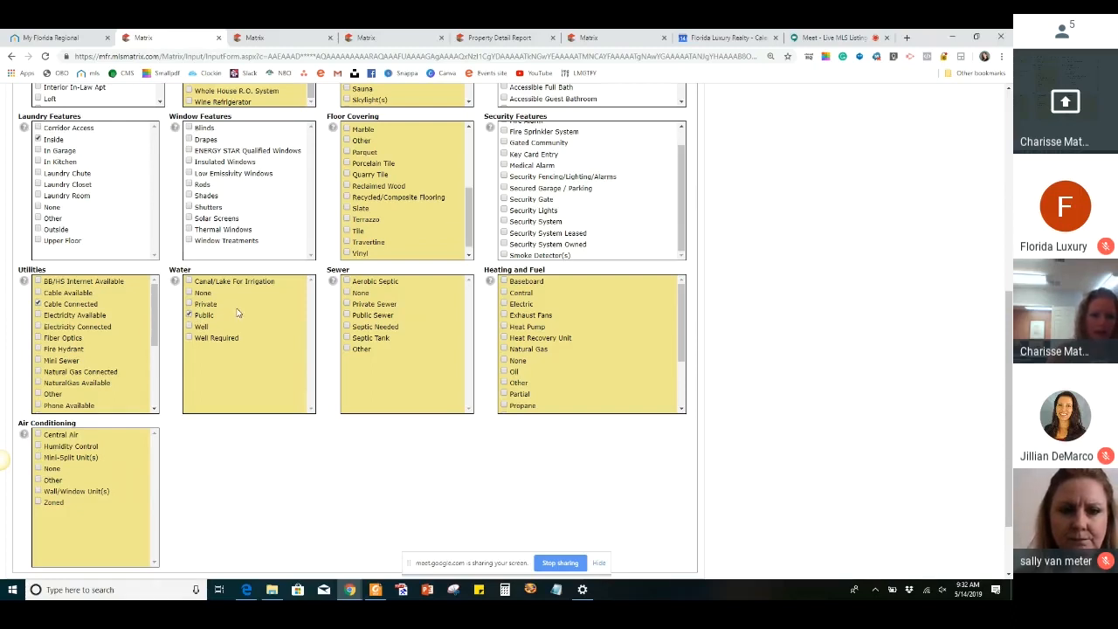
click(347, 316)
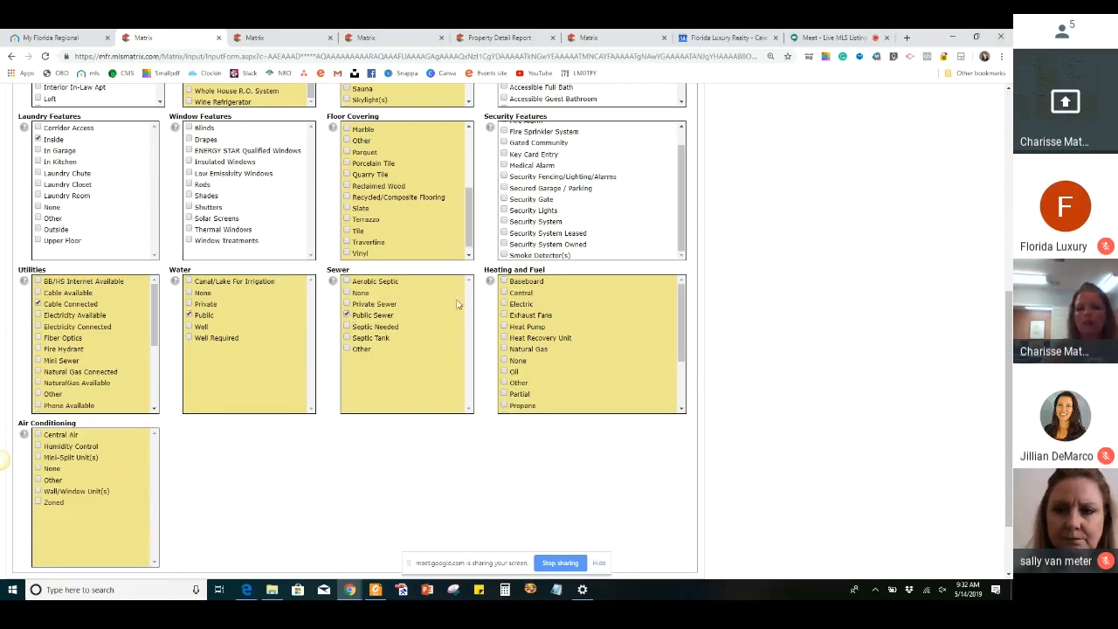
Look through the Heating and Fuel options and mark Central Air under Air Conditioning
scroll(577, 331, up, 1)
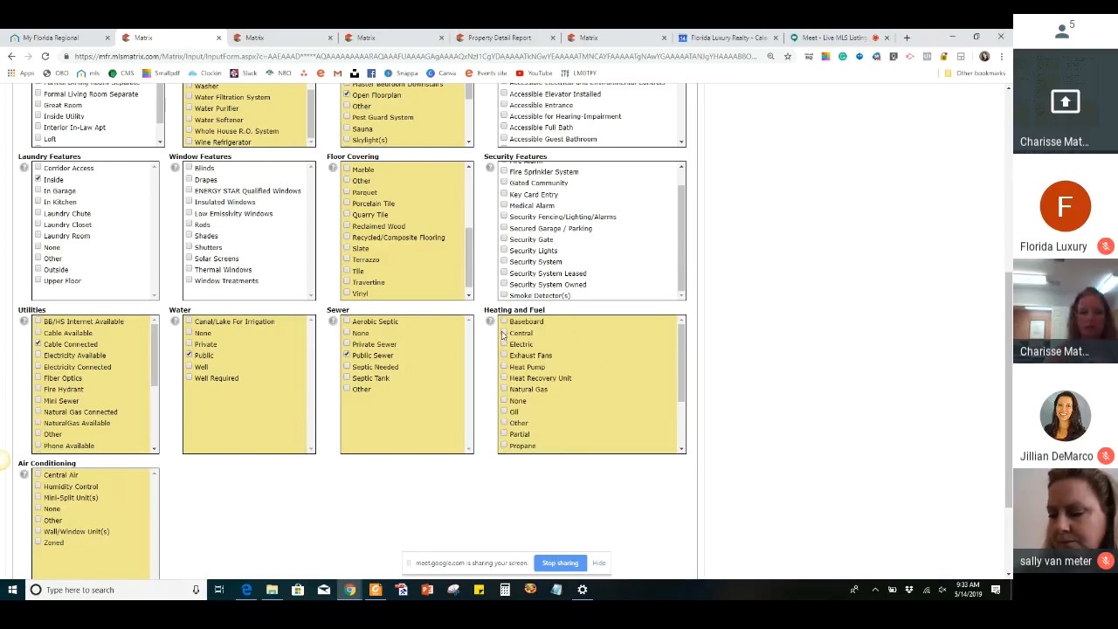
scroll(503, 335, down, 1)
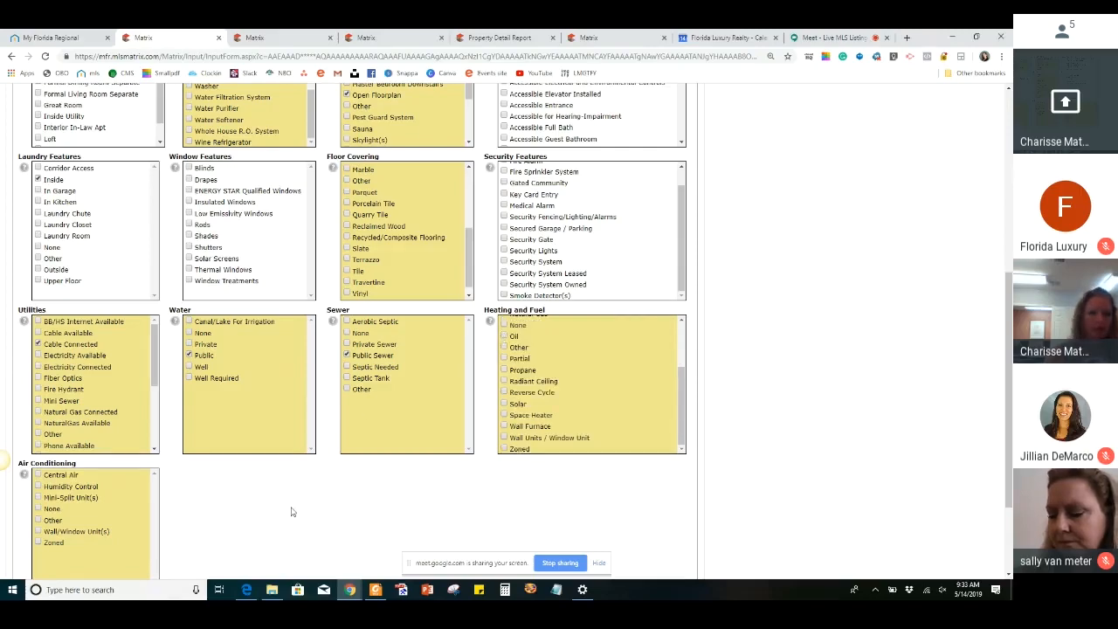
scroll(102, 362, down, 2)
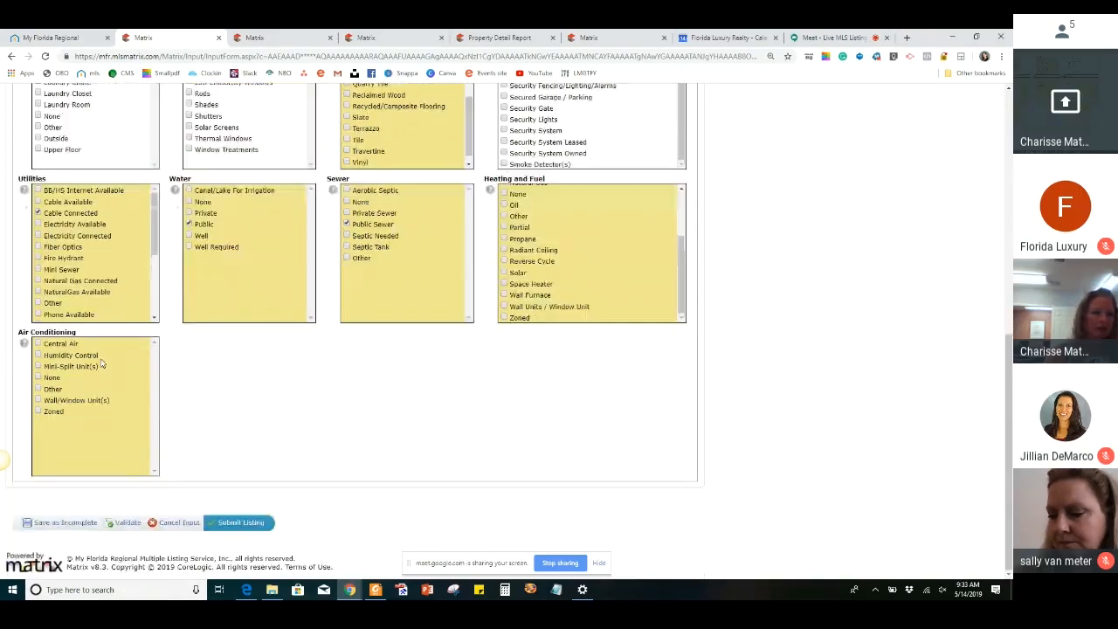
click(38, 344)
Open the Rooms section of the listing and set the first room's type to Family Room
scroll(345, 399, up, 7)
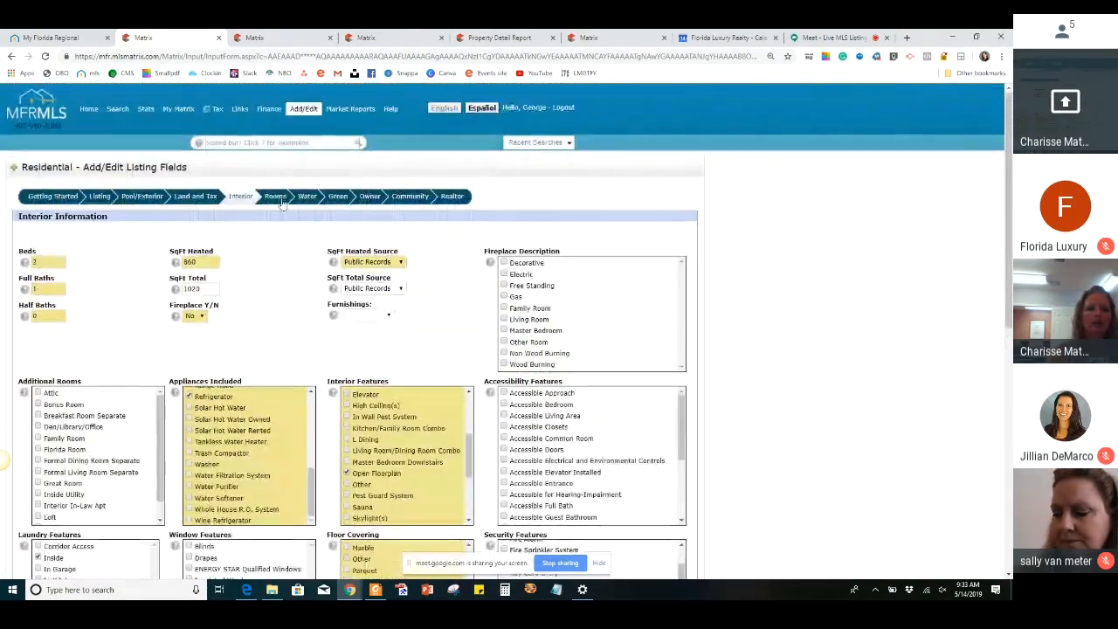
click(275, 197)
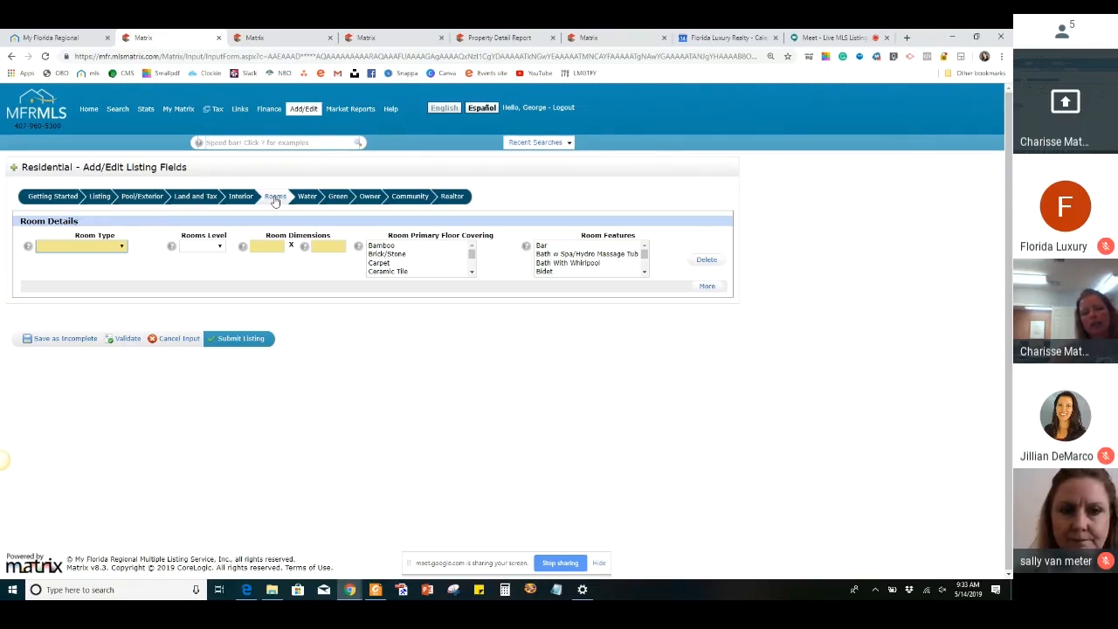
click(116, 250)
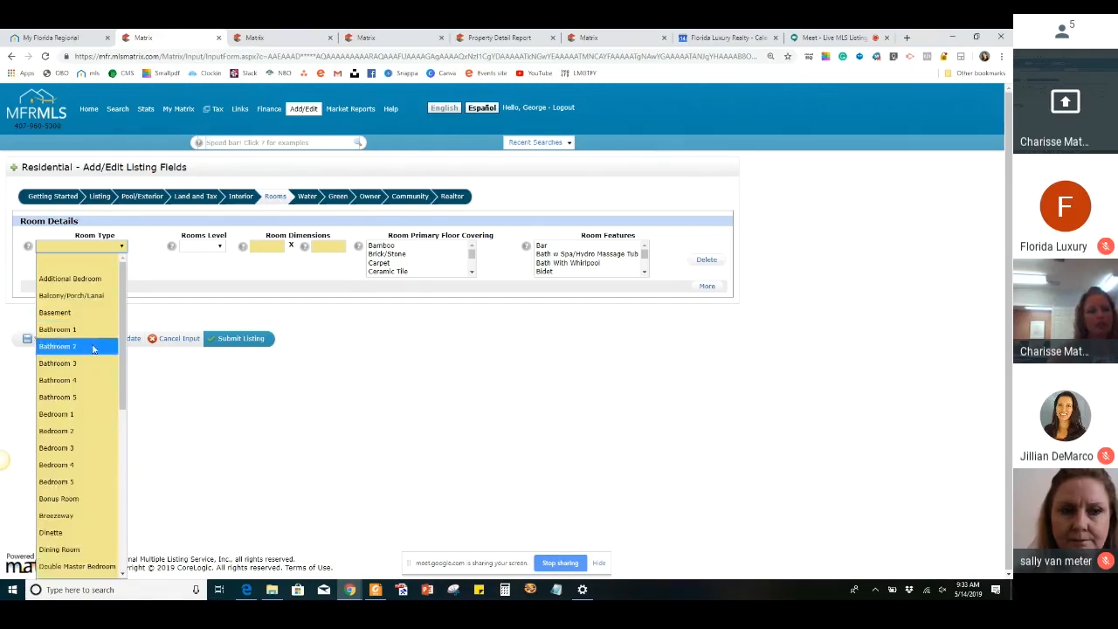
scroll(89, 404, down, 2)
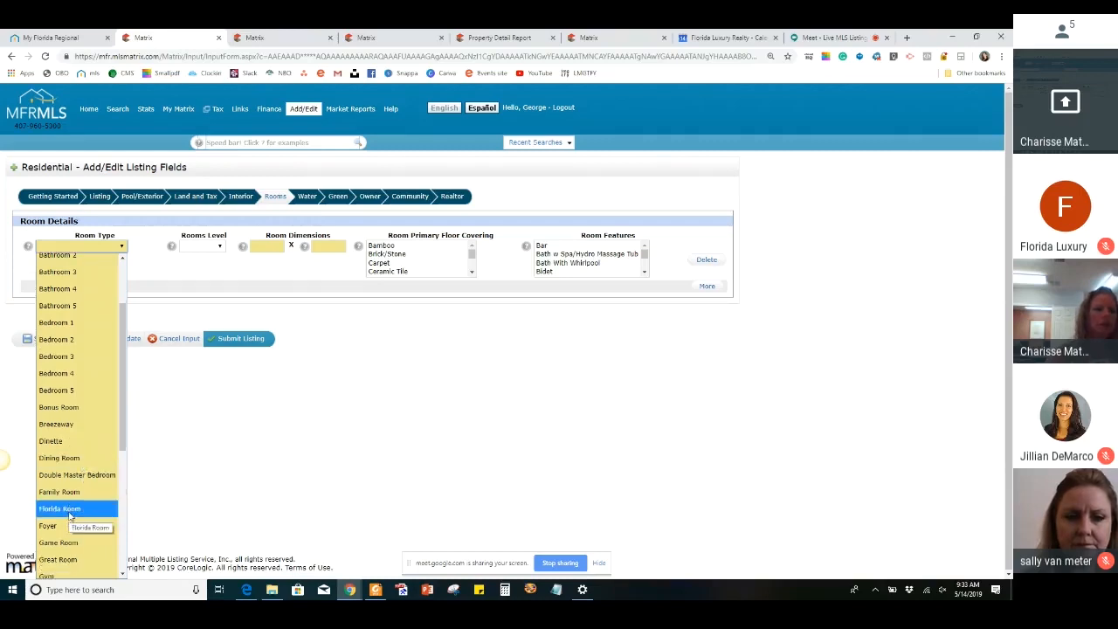
scroll(73, 490, down, 1)
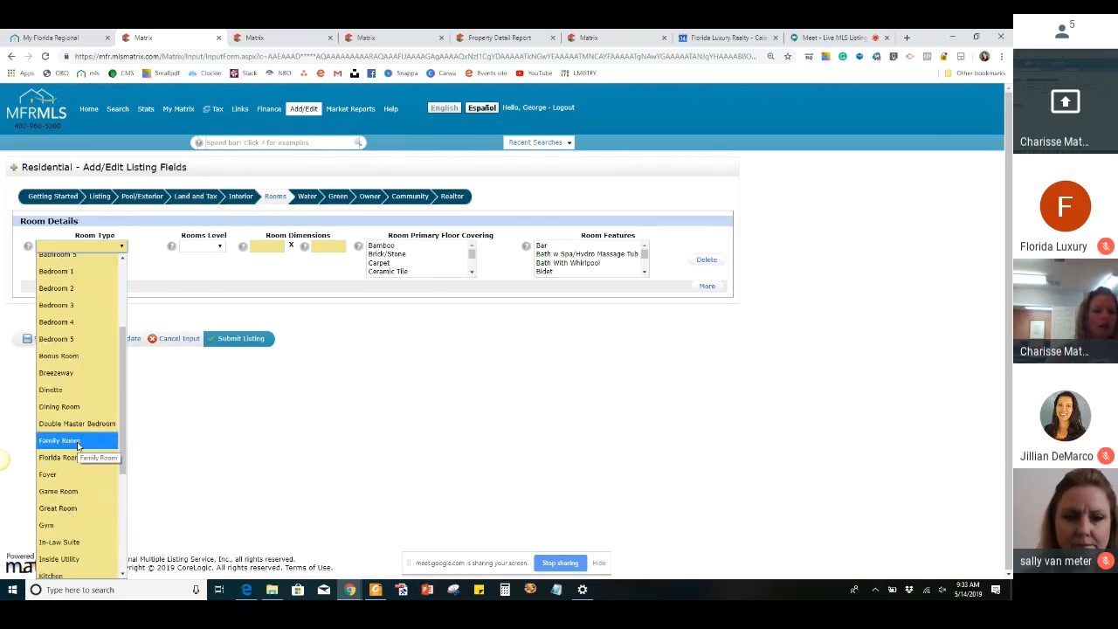
click(77, 444)
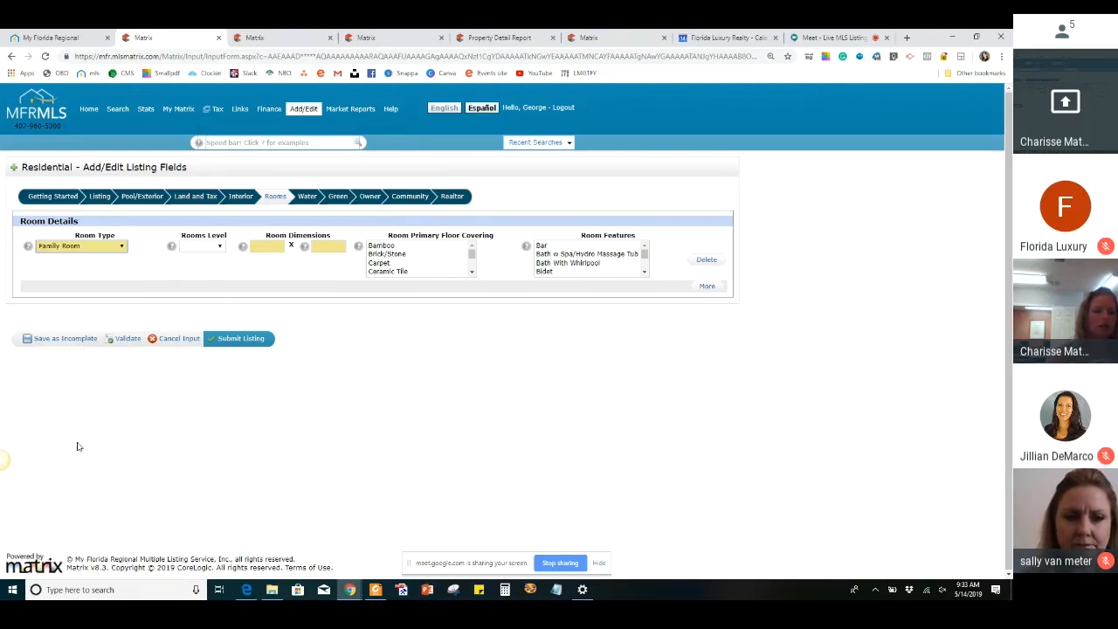
click(263, 247)
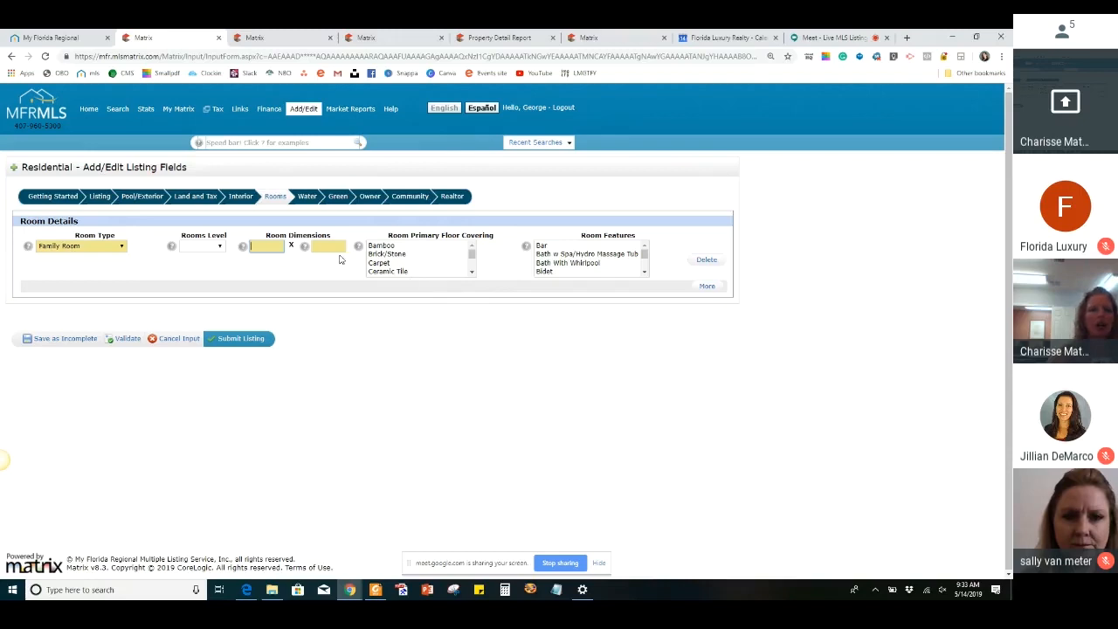
Add a second room entry to the room details with the type Kitchen
click(707, 285)
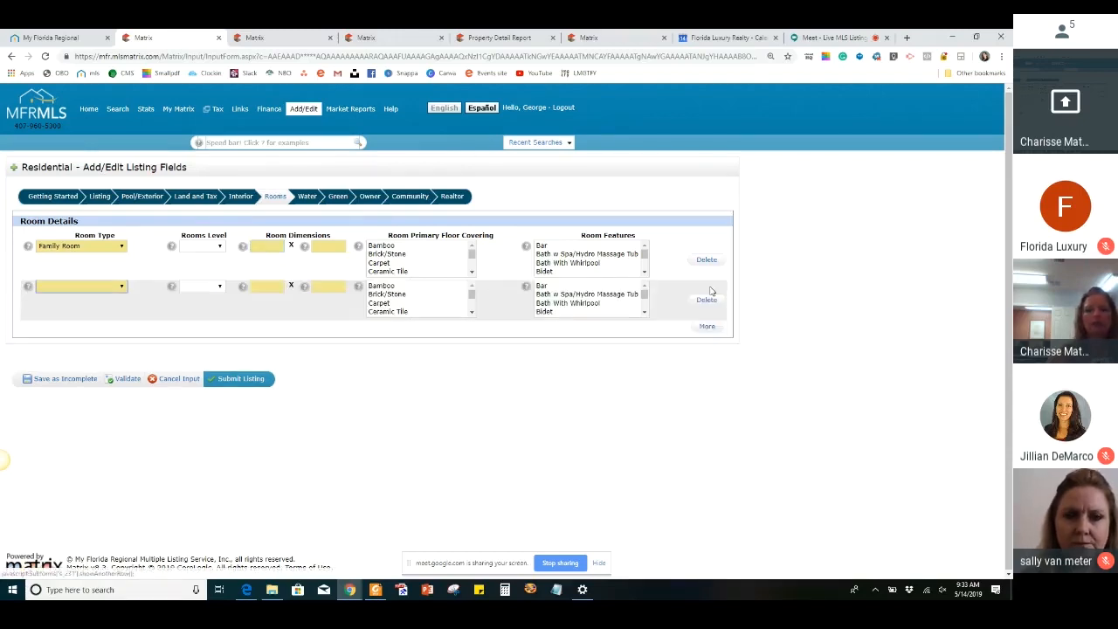
click(45, 290)
scroll(69, 385, down, 4)
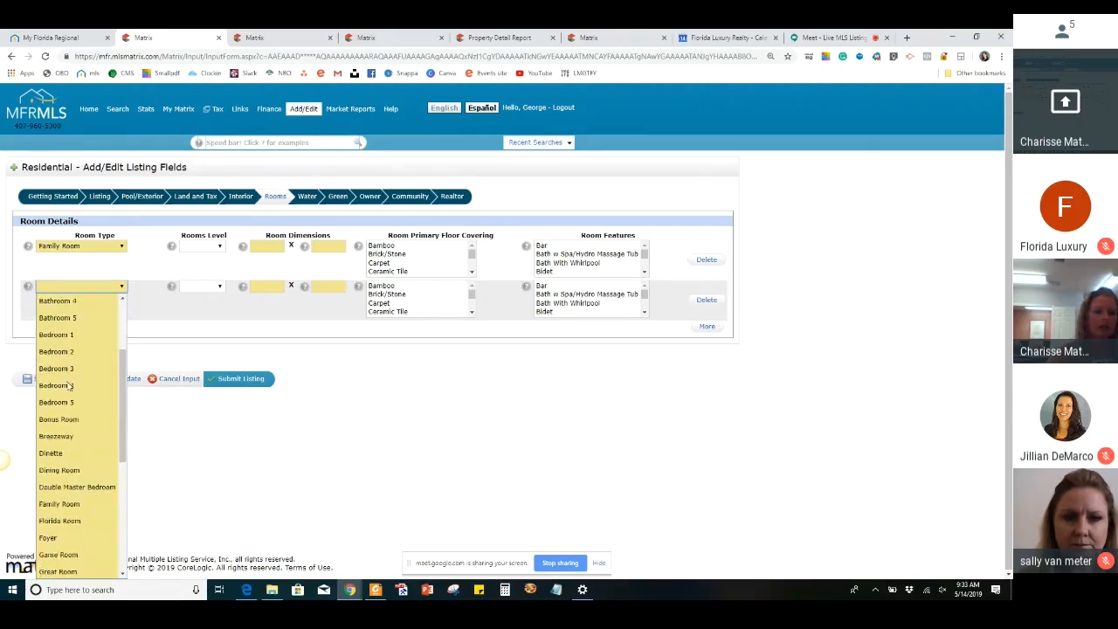
scroll(69, 385, down, 3)
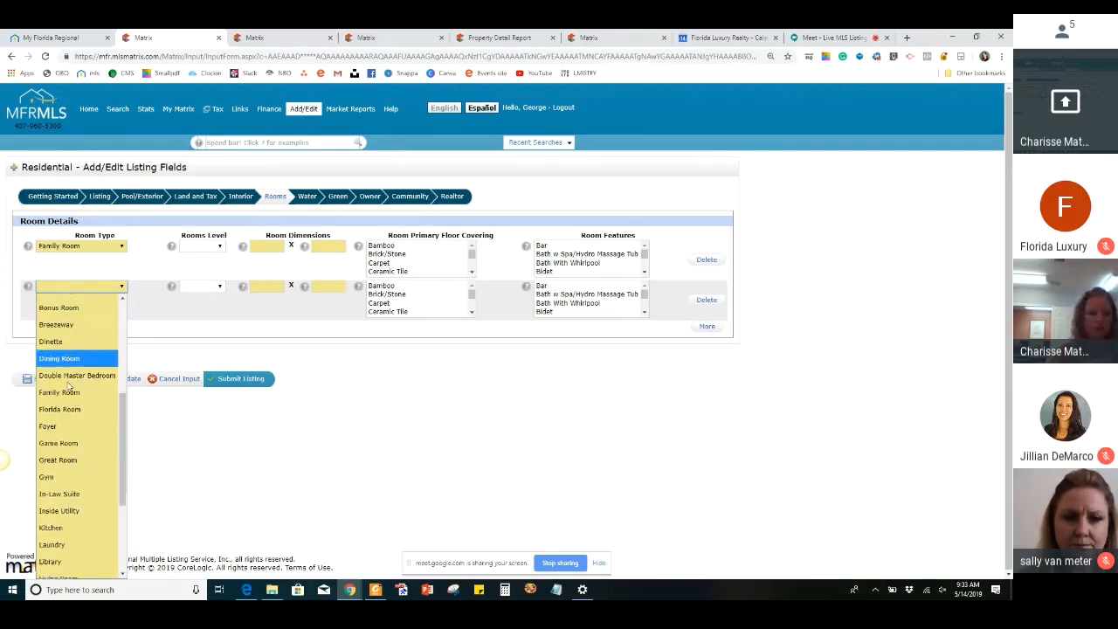
click(69, 439)
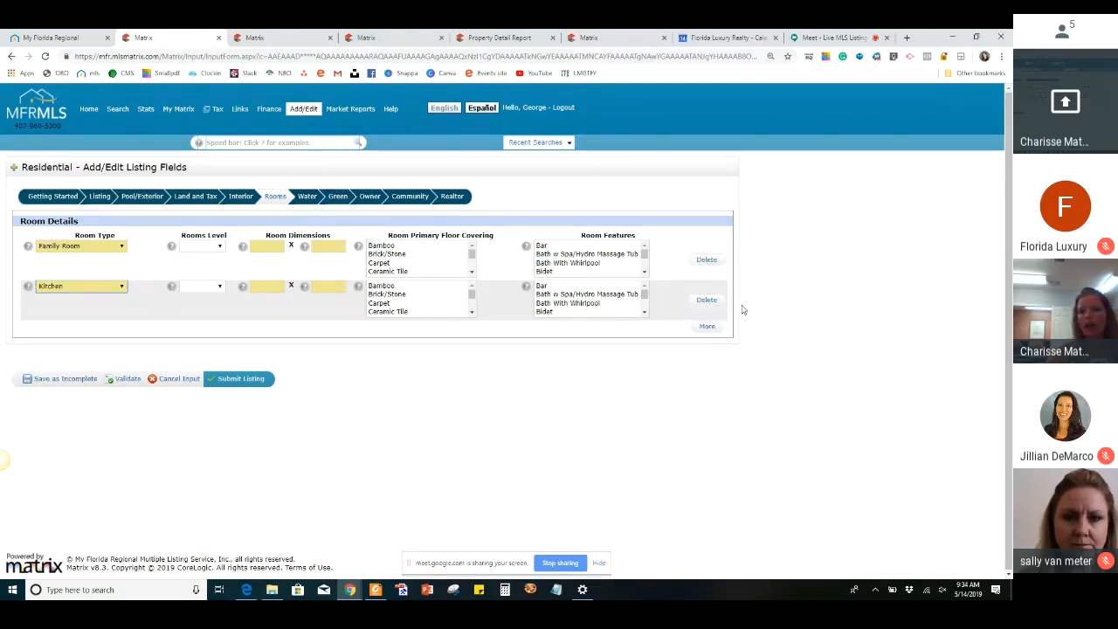
Add a third room entry to the room details with the type Master Bedroom
click(707, 327)
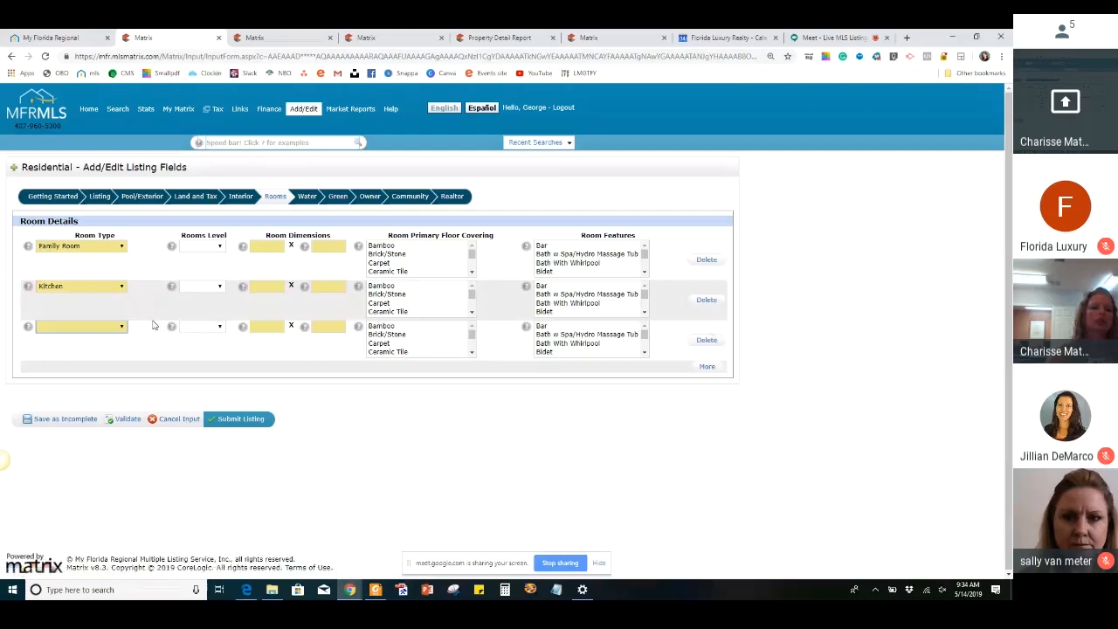
click(109, 329)
scroll(72, 228, down, 3)
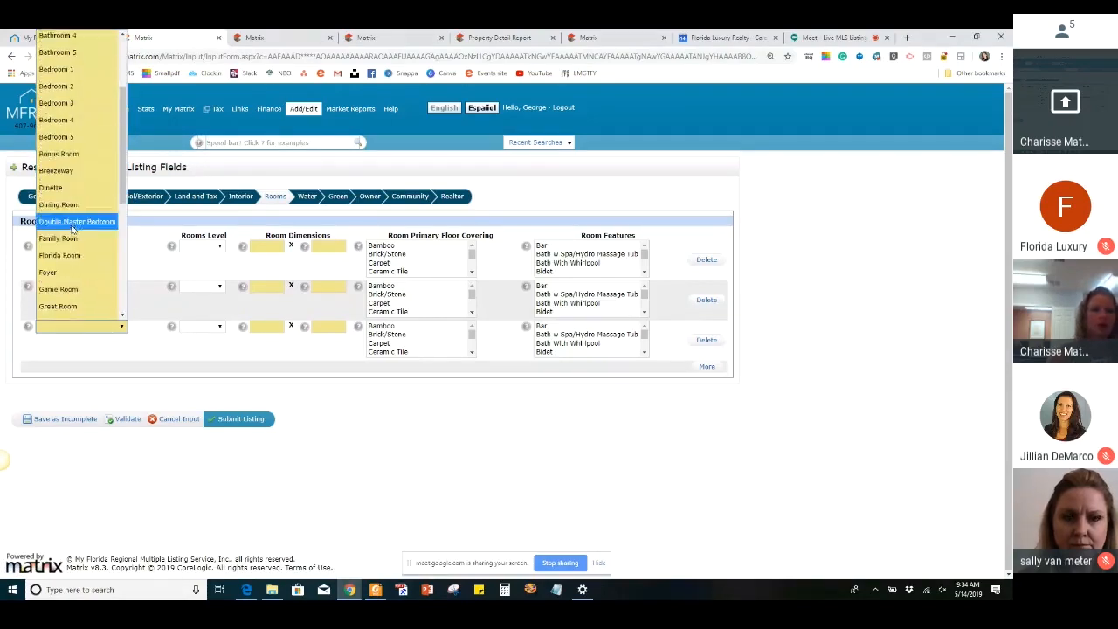
scroll(73, 232, down, 2)
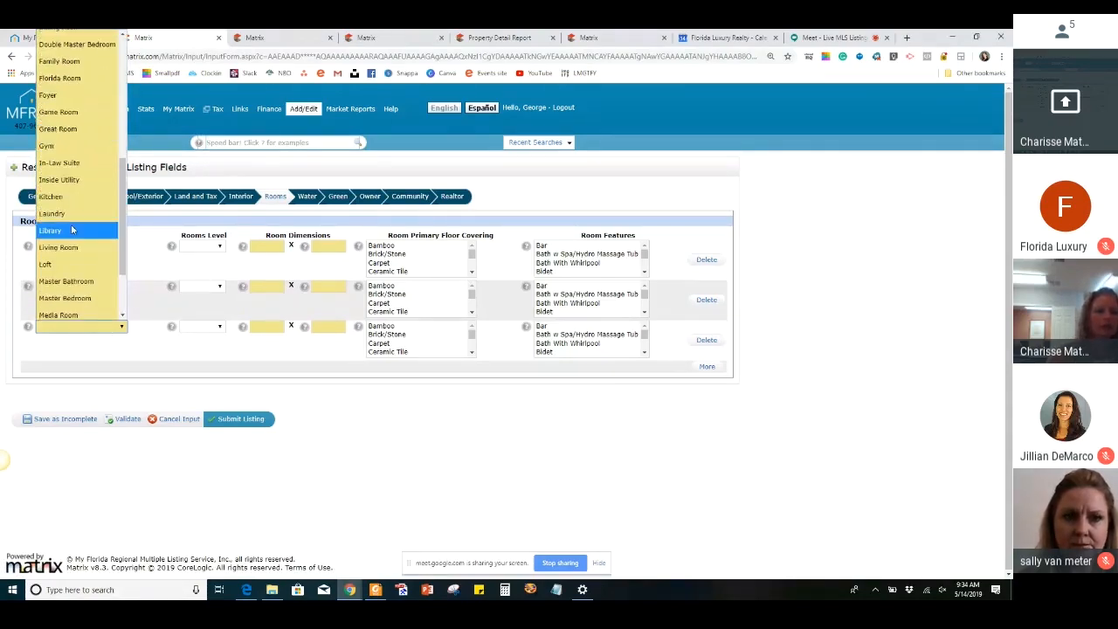
click(88, 288)
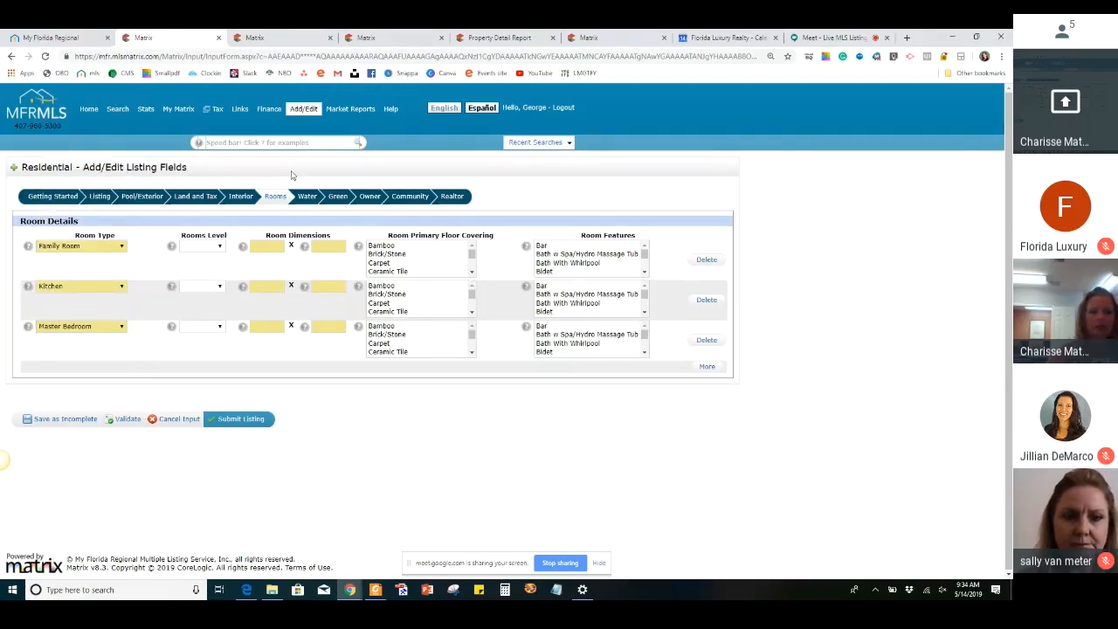
Open the Water section and review its water extras, frontage and additional information fields
click(306, 198)
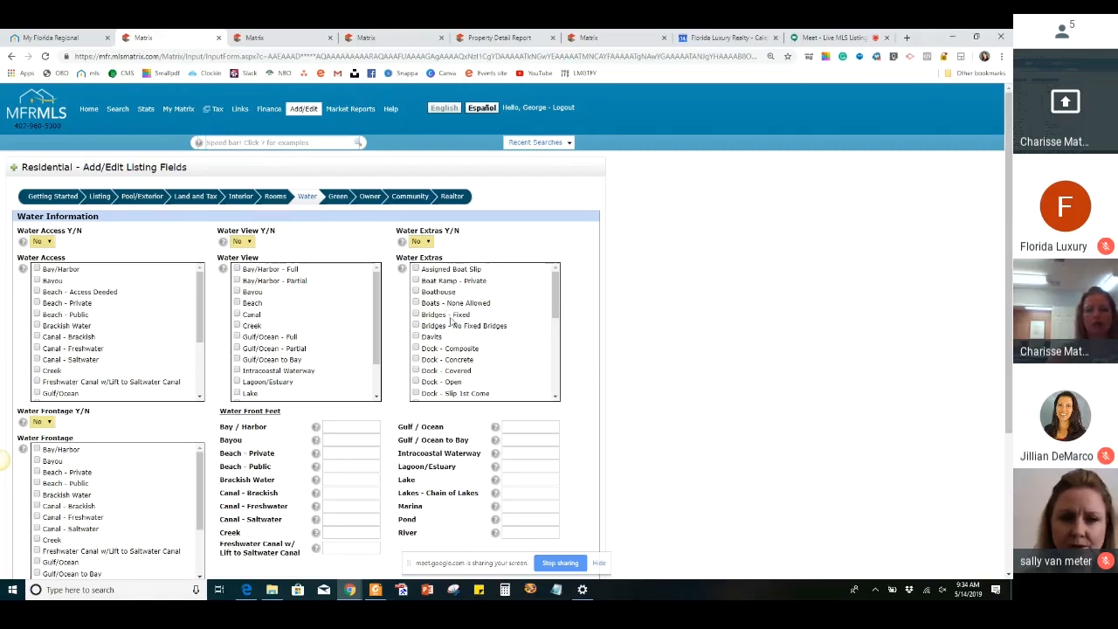
scroll(489, 332, down, 5)
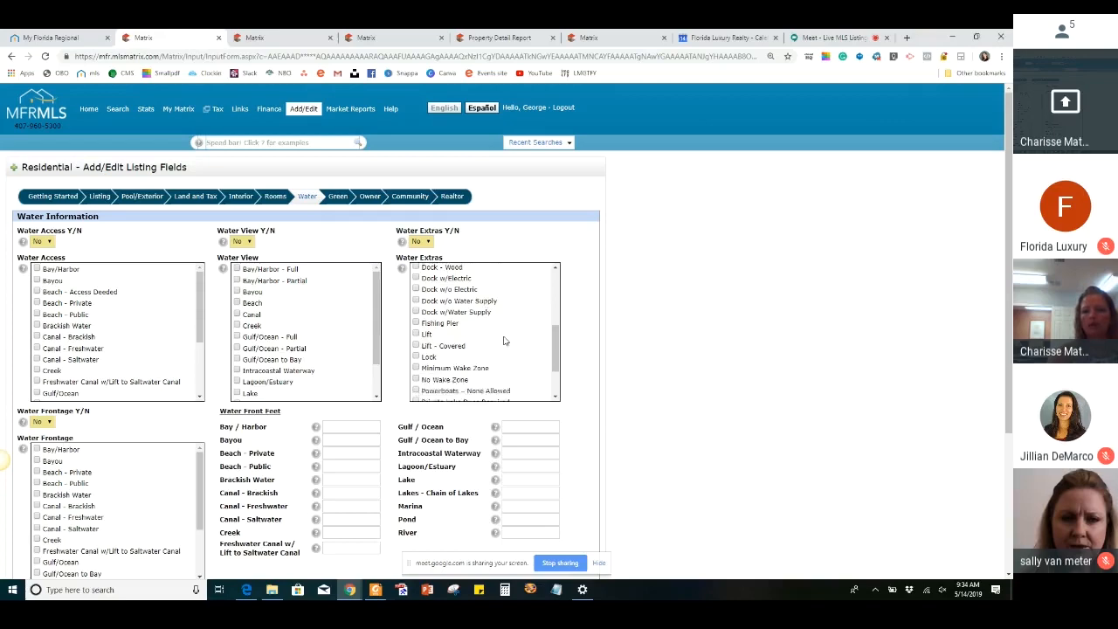
scroll(732, 330, down, 3)
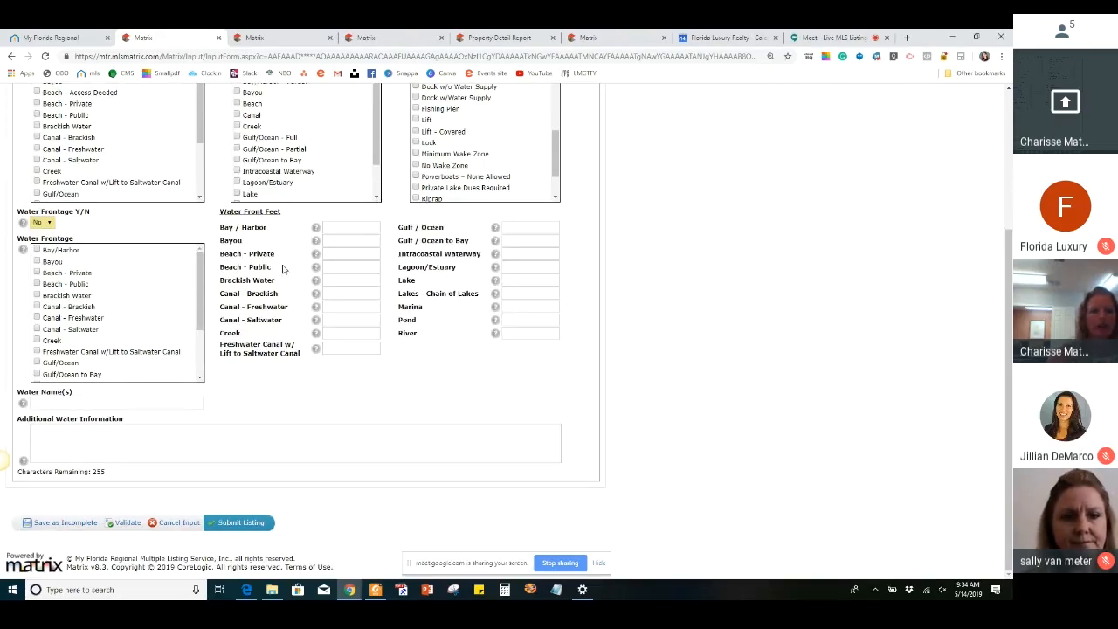
Review the full list of Water Frontage options in the Water section
scroll(72, 359, down, 1)
scroll(73, 359, down, 1)
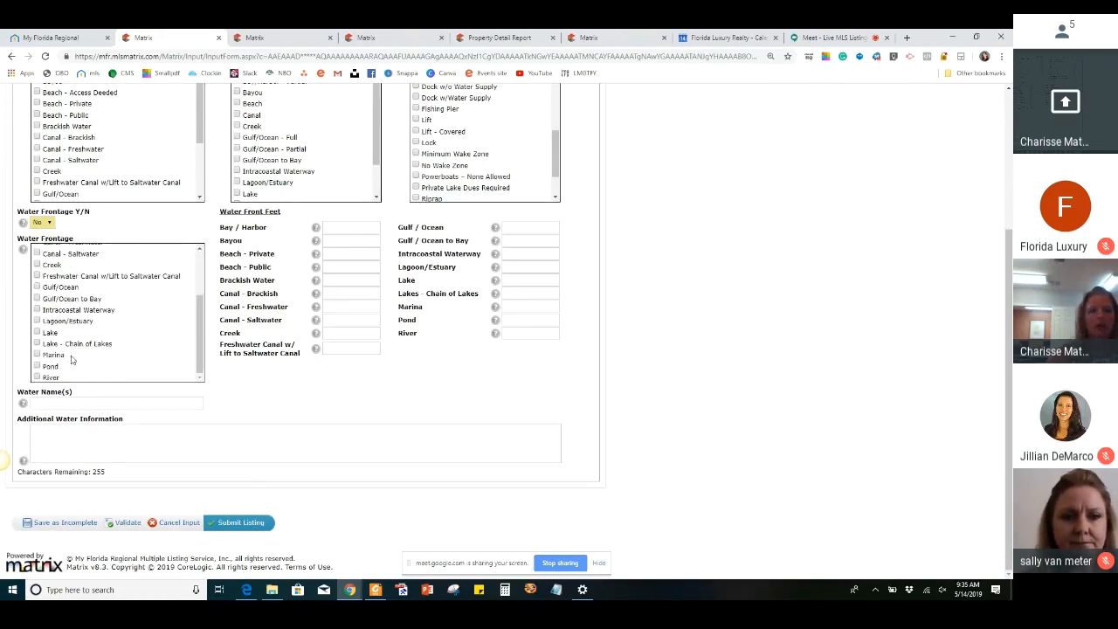
scroll(85, 293, up, 2)
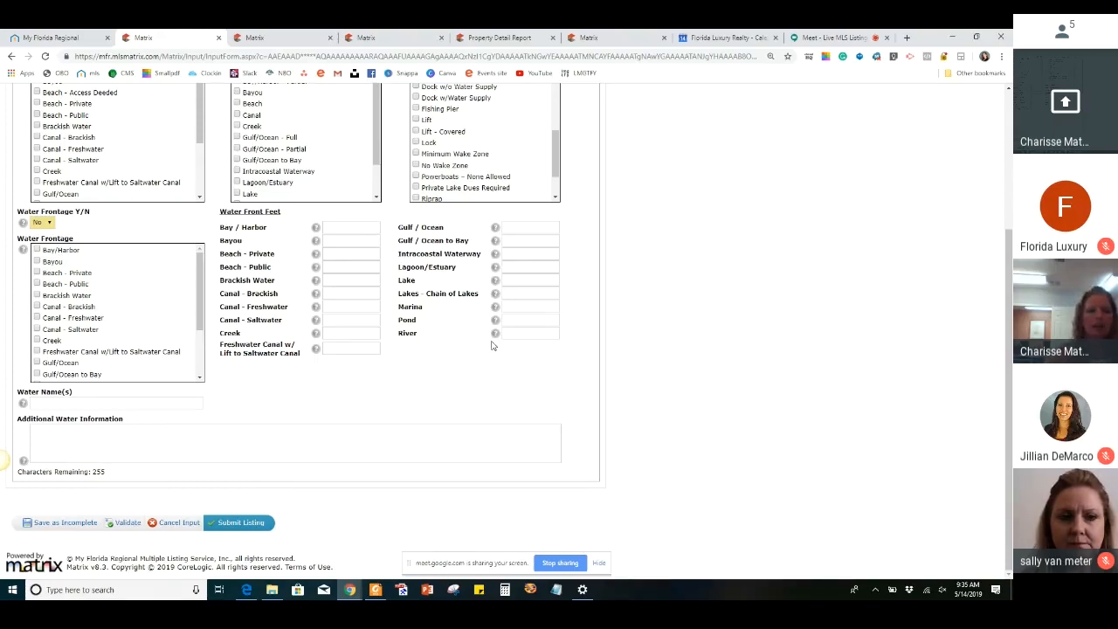
Open the Green section of the listing and review its verification, energy, water and landscaping fields
scroll(491, 345, up, 2)
click(336, 155)
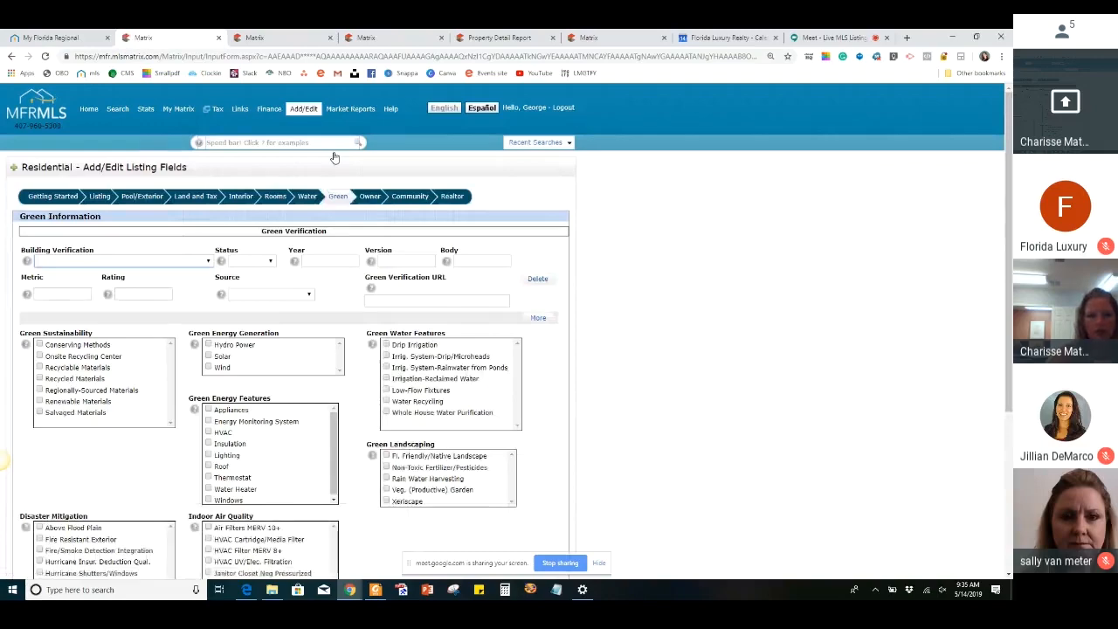
scroll(575, 343, down, 3)
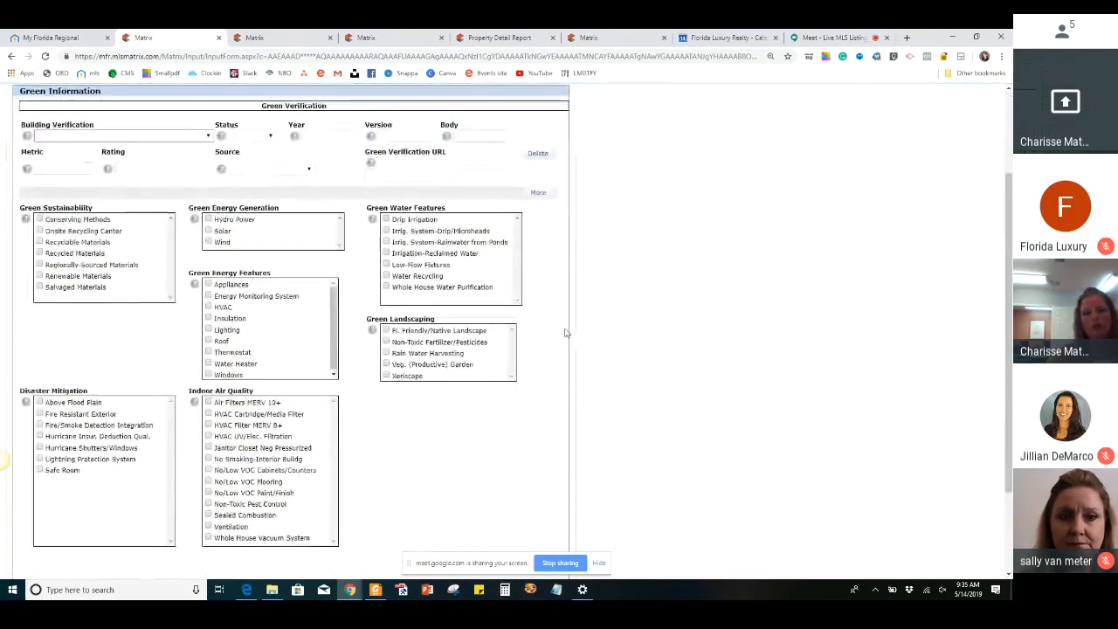
scroll(530, 407, up, 3)
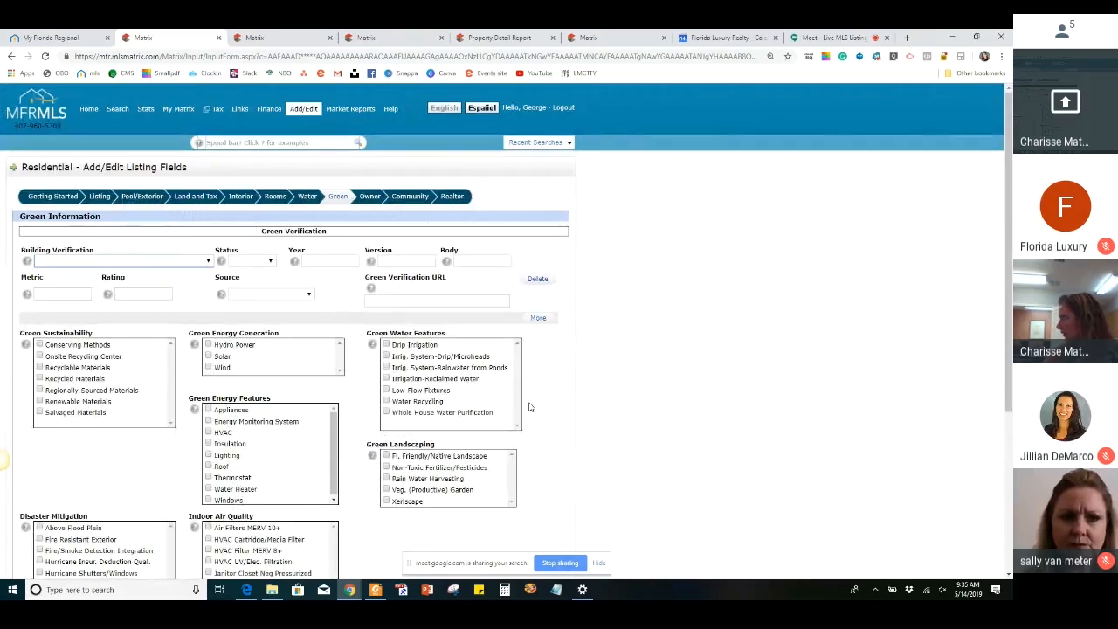
Open the Owner section and replace the owner name with "Owner of Record"
click(371, 197)
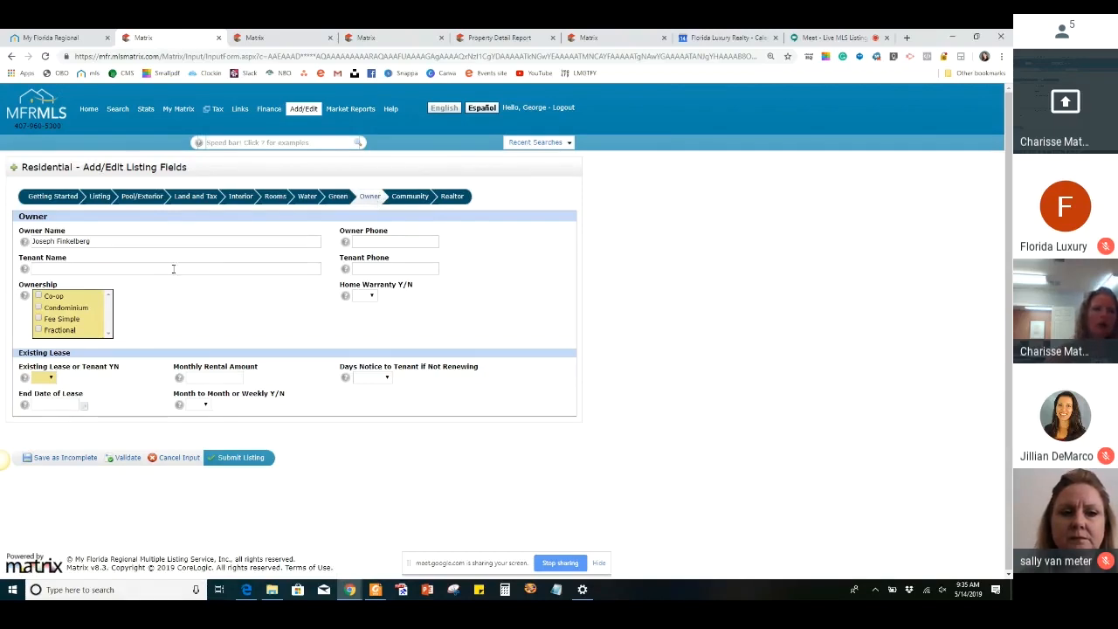
drag(99, 241, 15, 246)
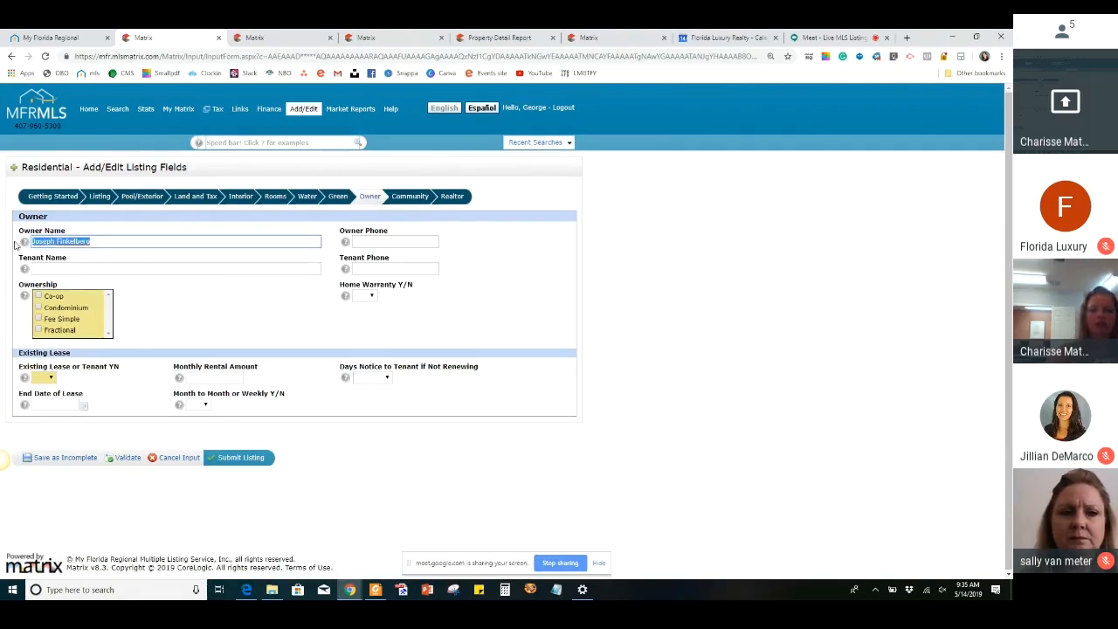
key(BackSpace)
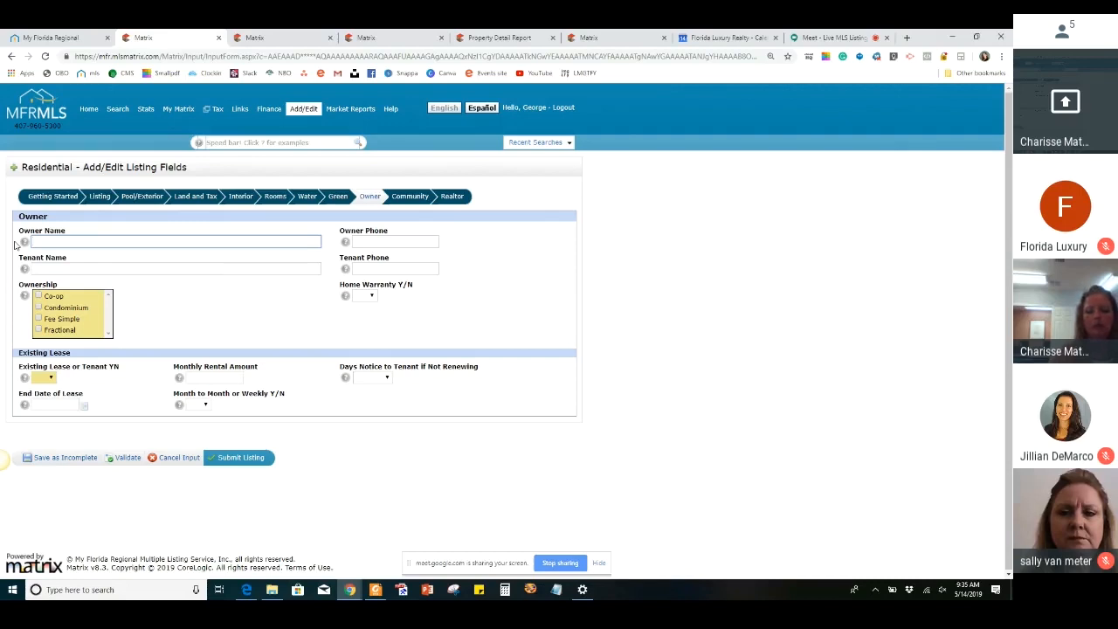
text(Owner of R)
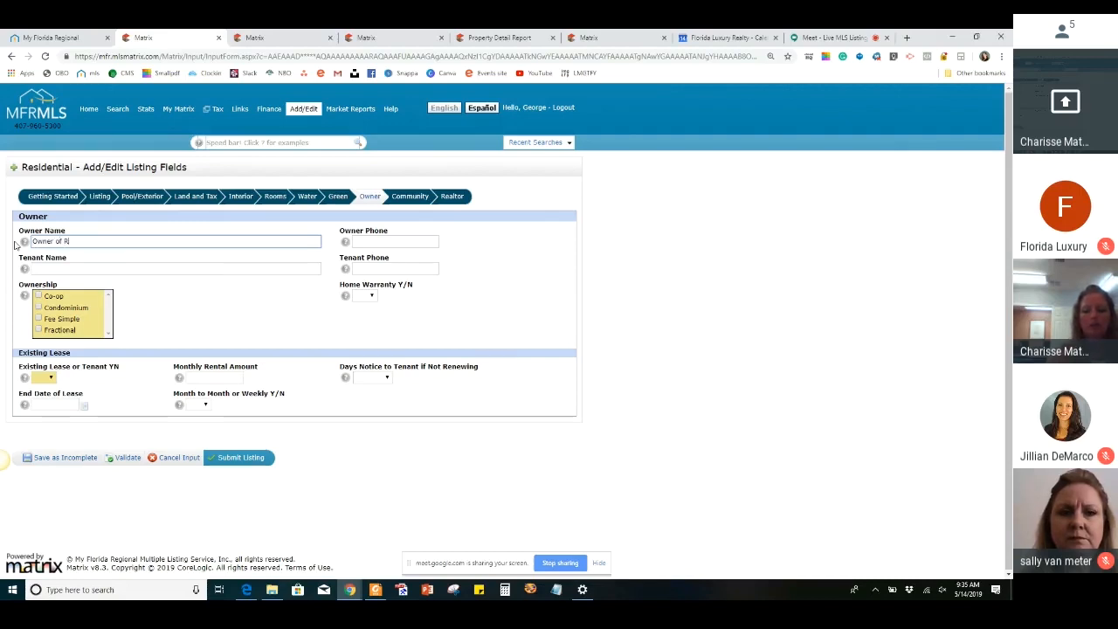
text(ecord)
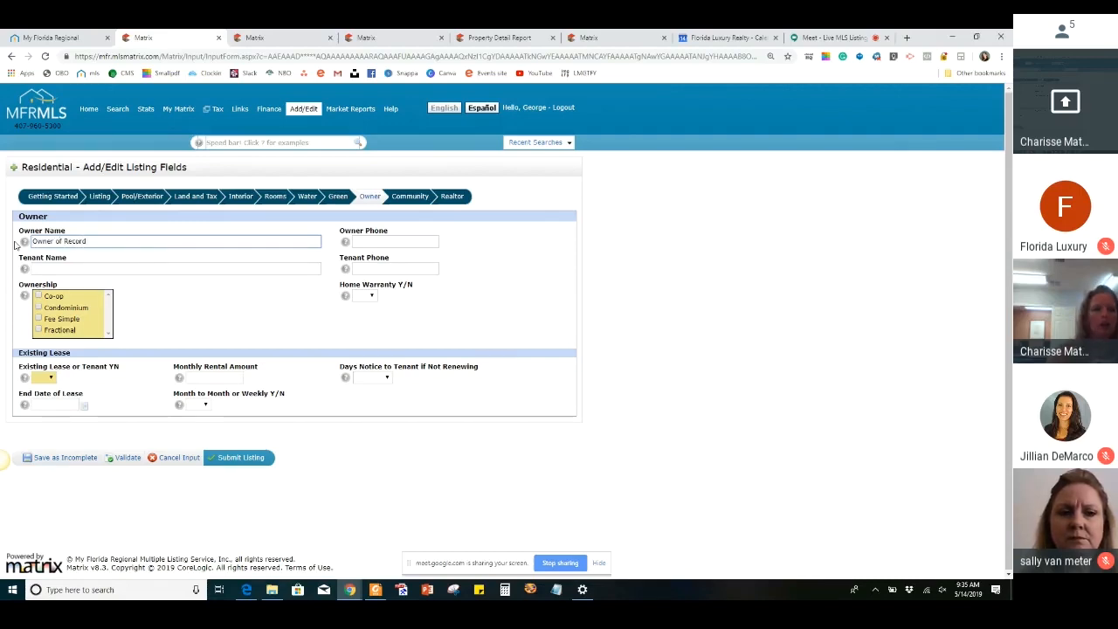
Mark the ownership as Fee Simple and set Existing Lease or Tenant to No
click(39, 319)
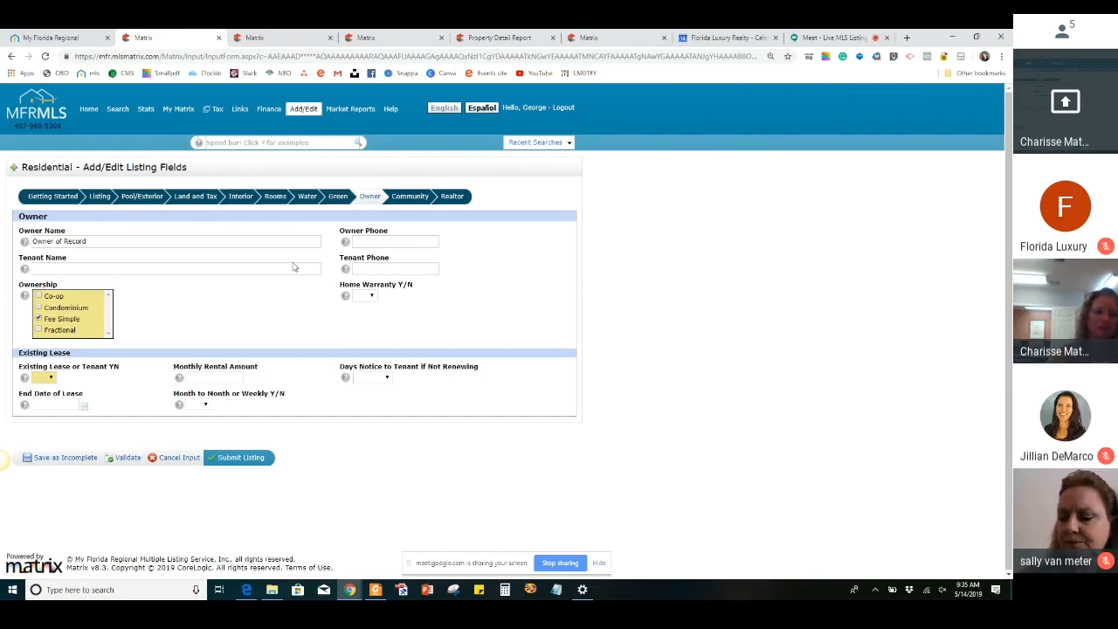
click(49, 381)
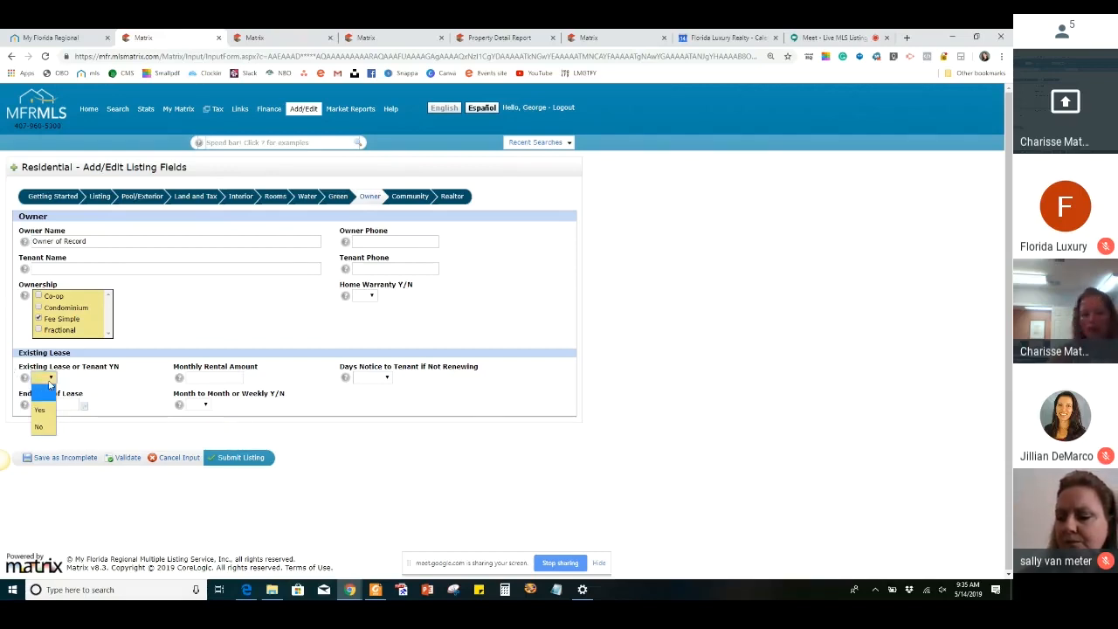
click(39, 426)
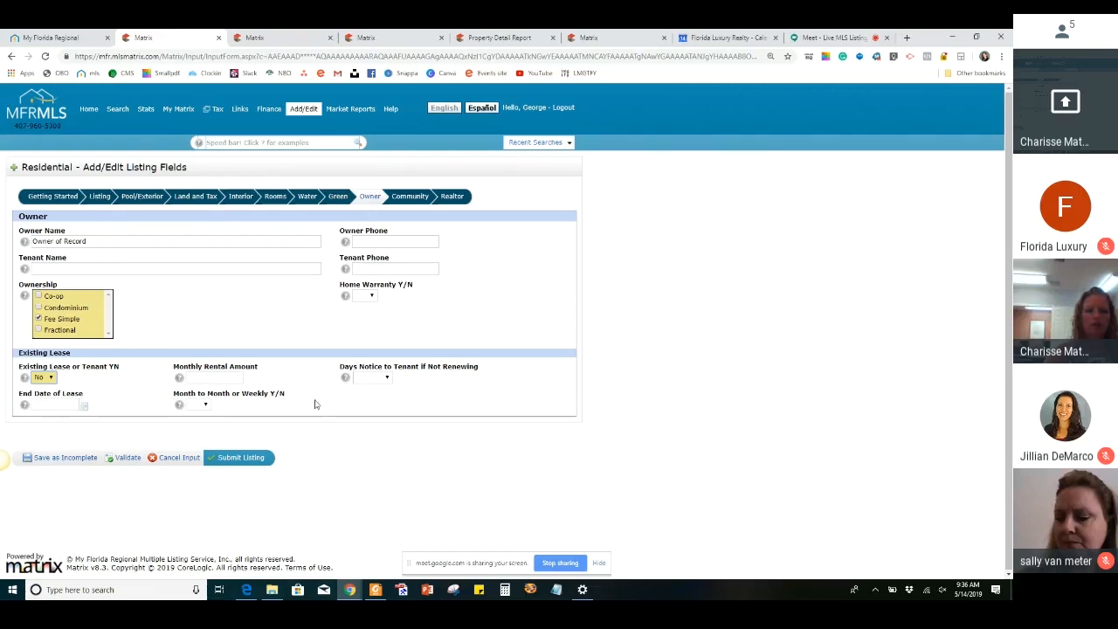
Open the Community section and set HOA/Comm Assn to No
click(407, 197)
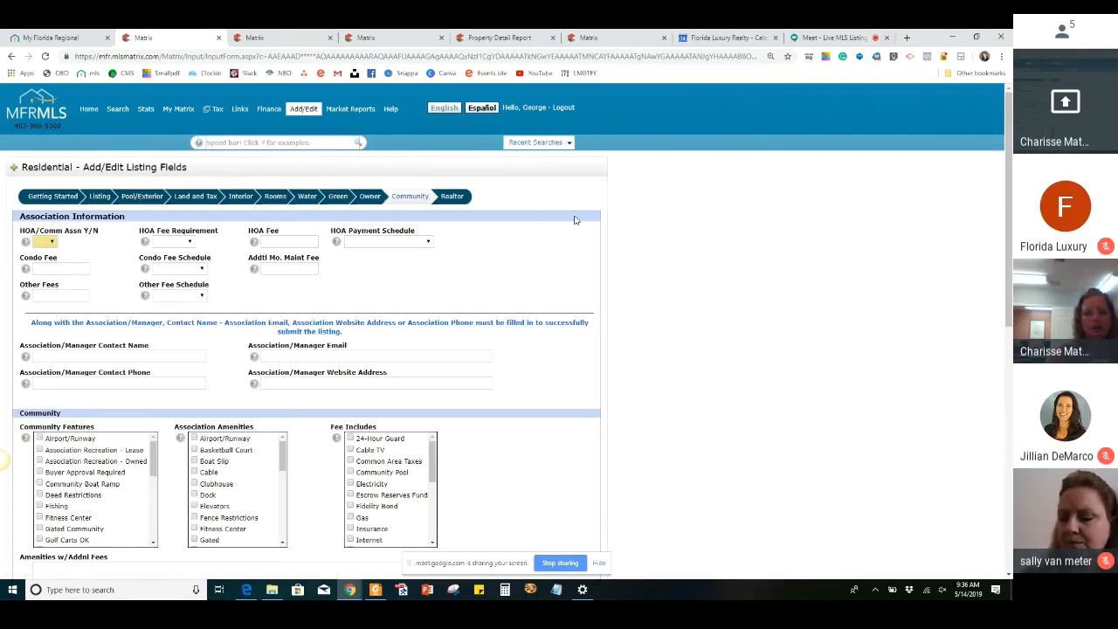
scroll(575, 221, down, 1)
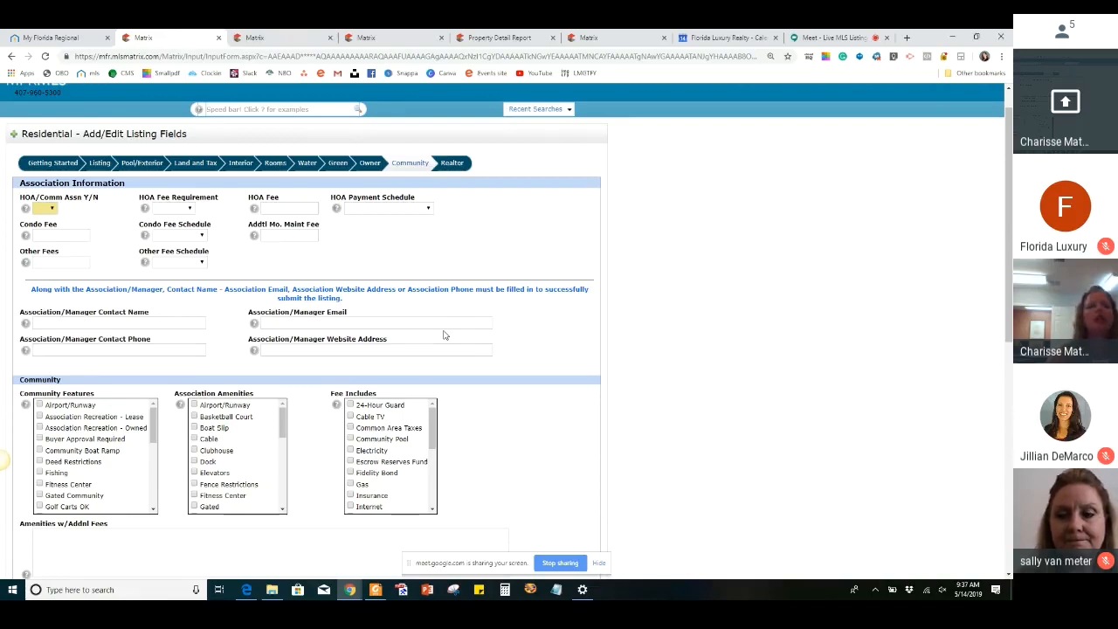
click(52, 209)
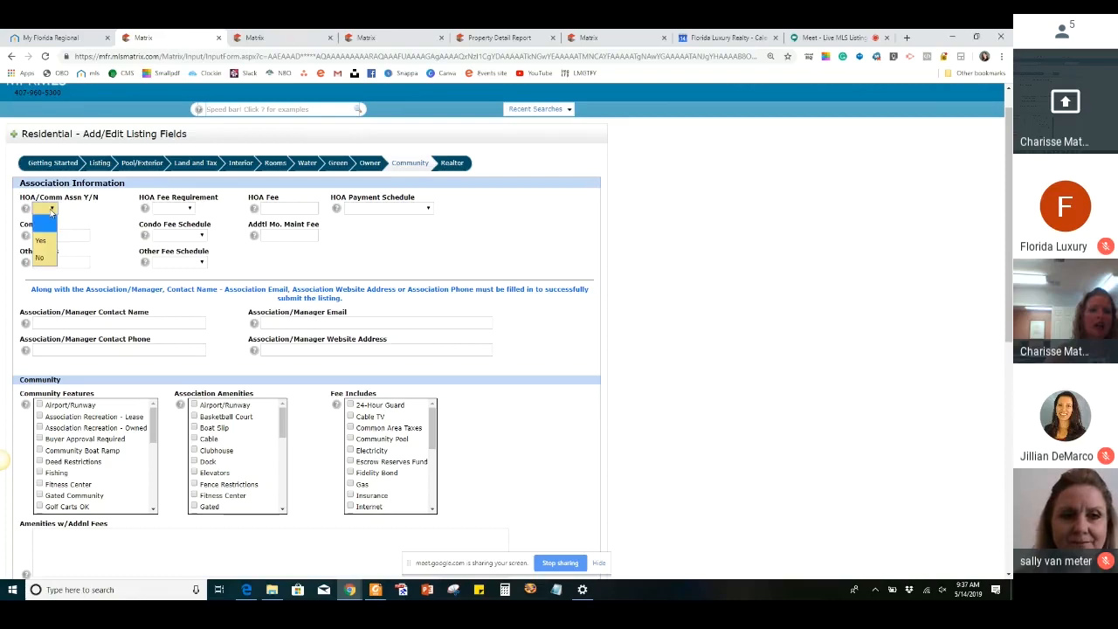
click(41, 257)
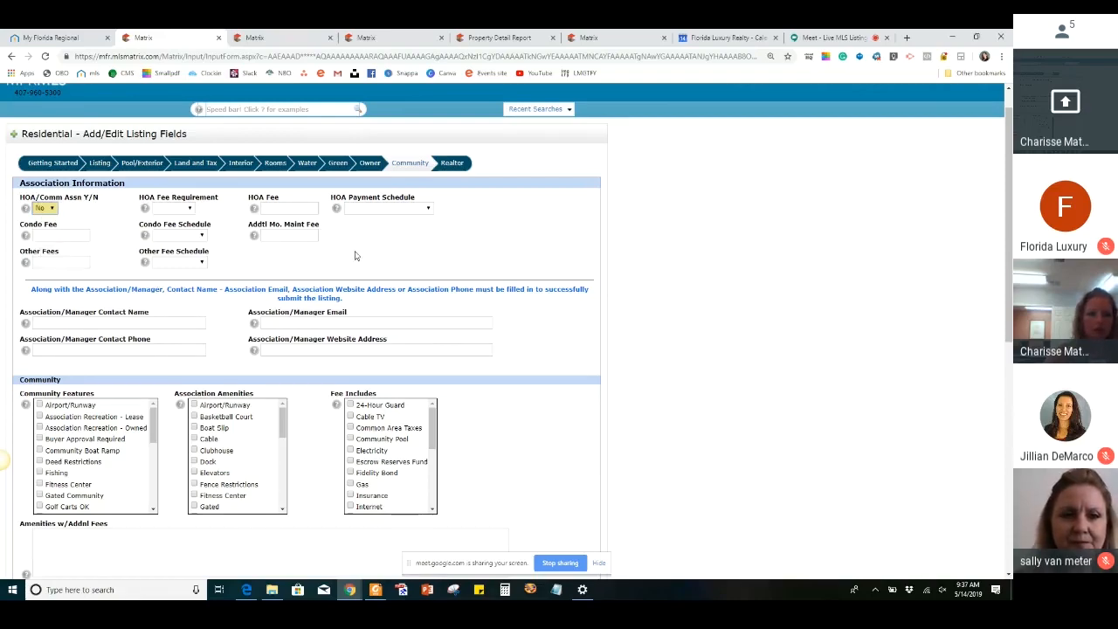
Set the HOA Fee Requirement in the association information to Optional
scroll(356, 255, down, 3)
scroll(356, 255, down, 2)
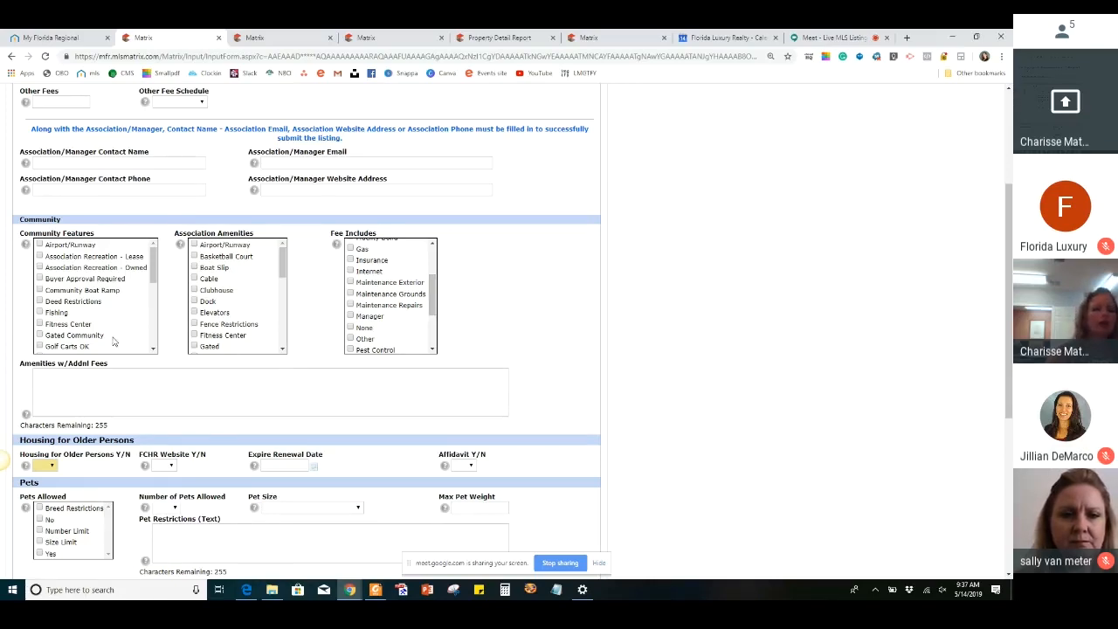
scroll(112, 341, up, 1)
click(48, 128)
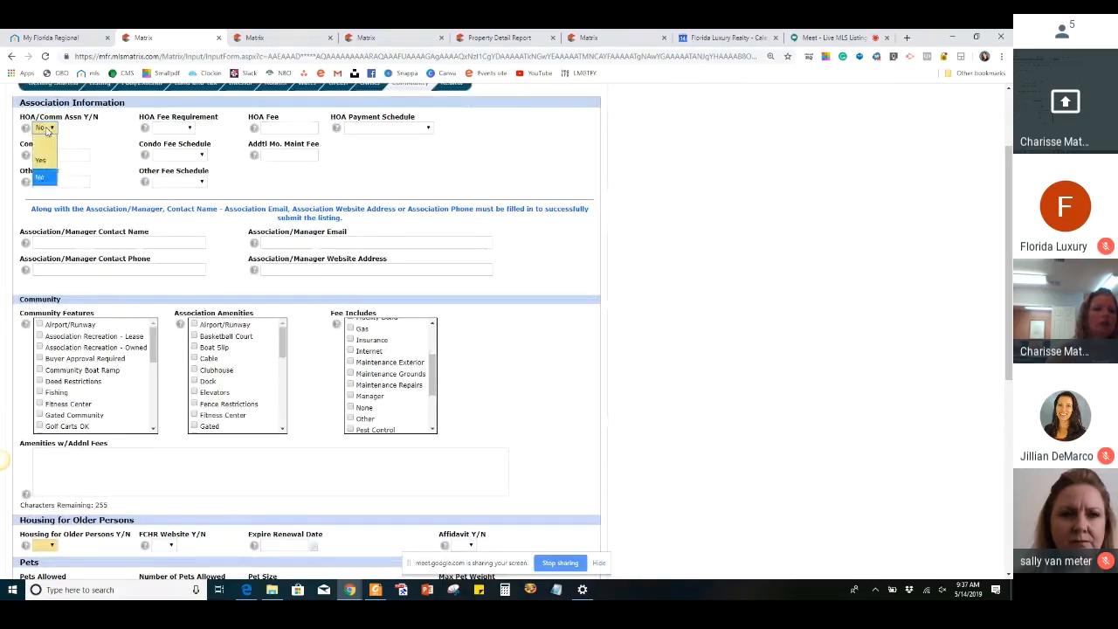
click(124, 138)
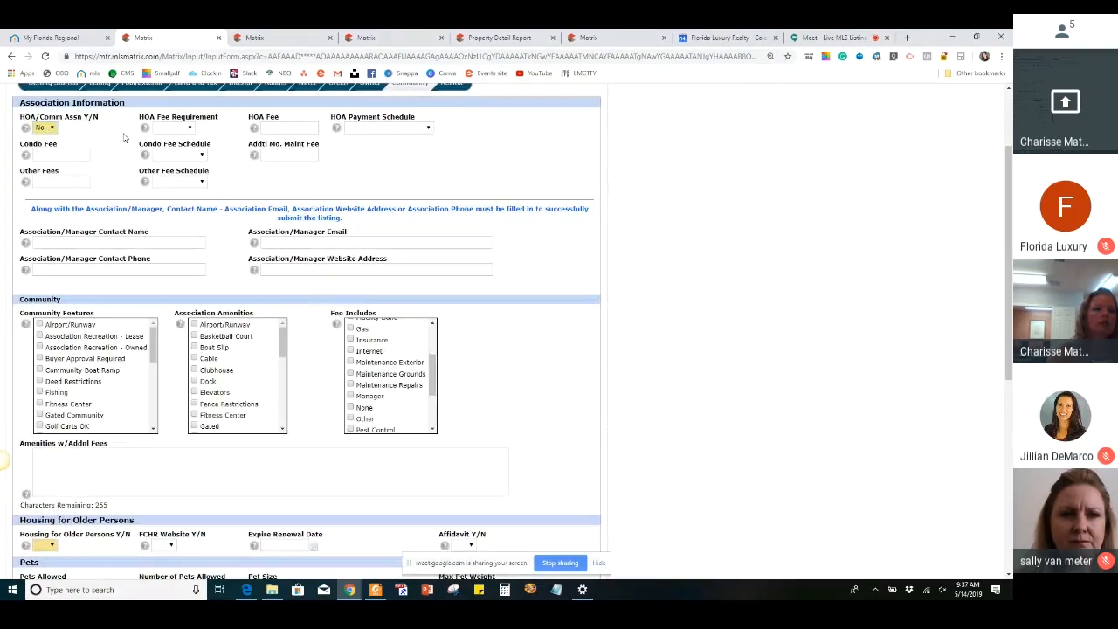
click(179, 129)
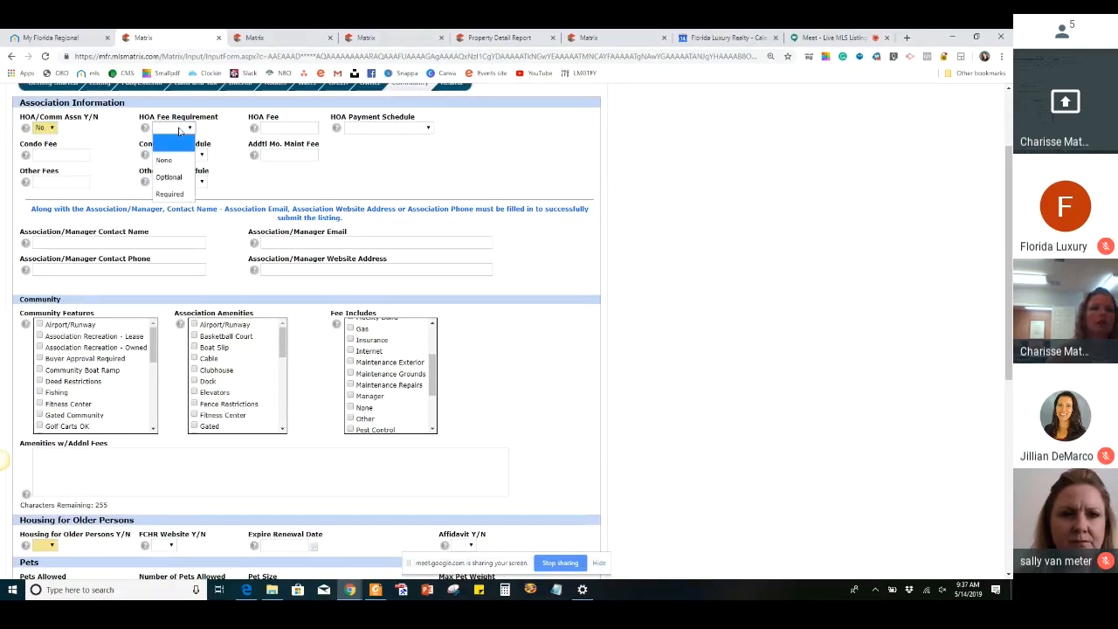
click(169, 177)
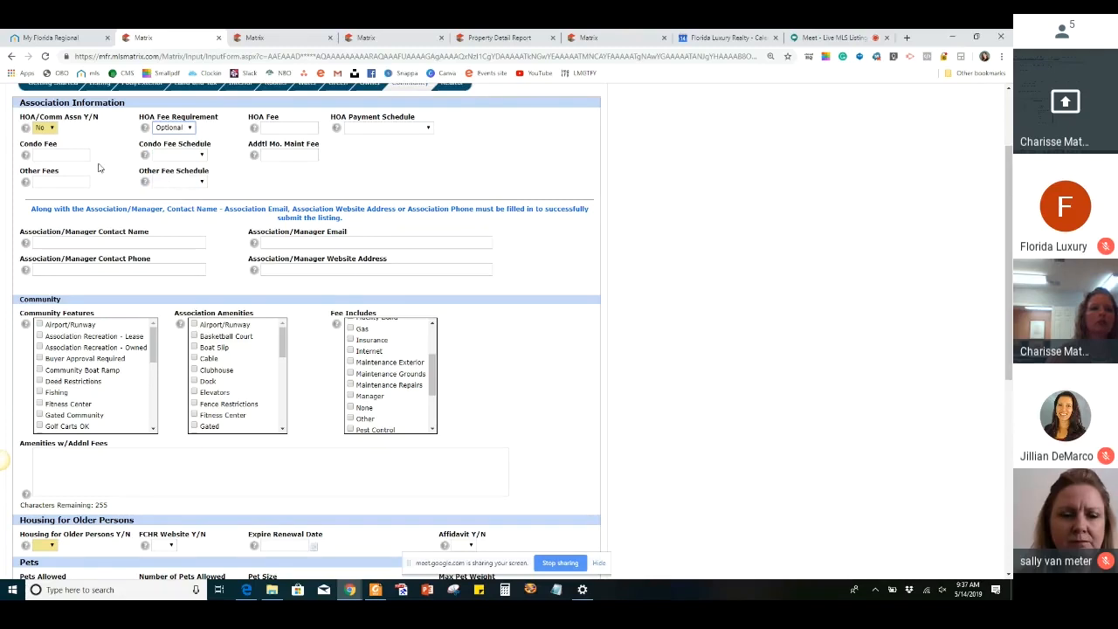
Try HOA/Comm Assn as Yes alongside the Optional fee requirement, and return it to No
click(48, 131)
click(42, 158)
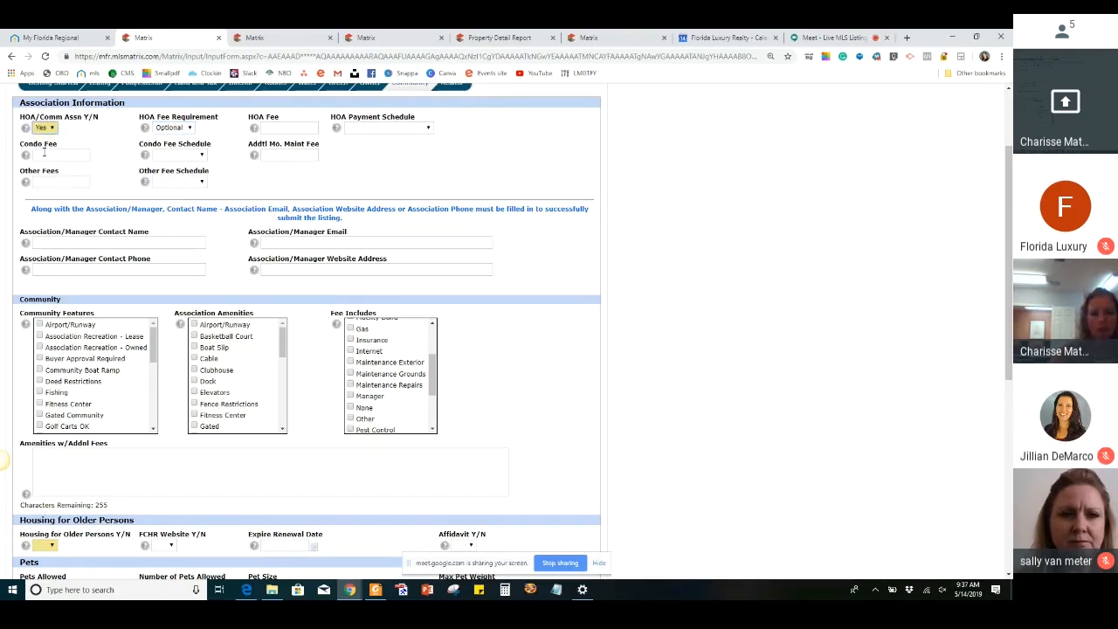
click(162, 130)
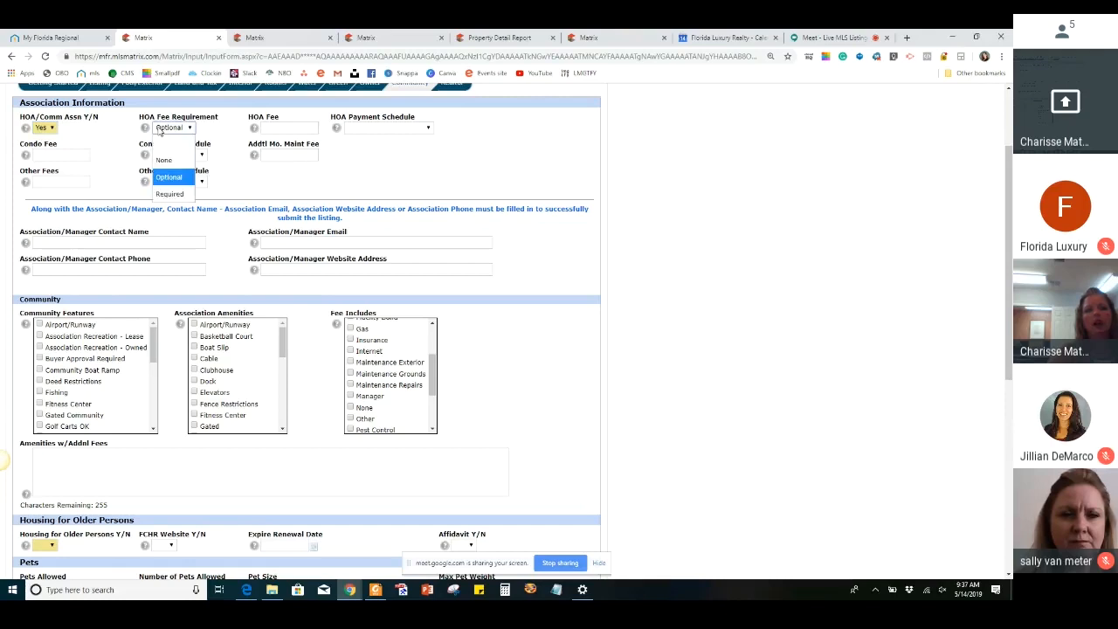
click(100, 137)
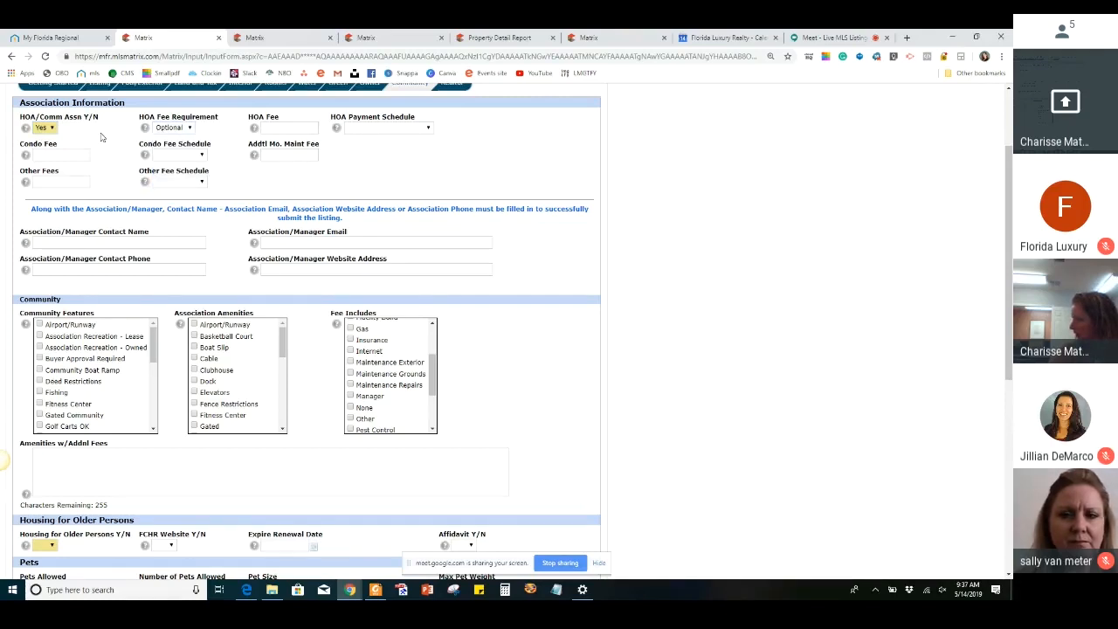
click(48, 128)
click(40, 179)
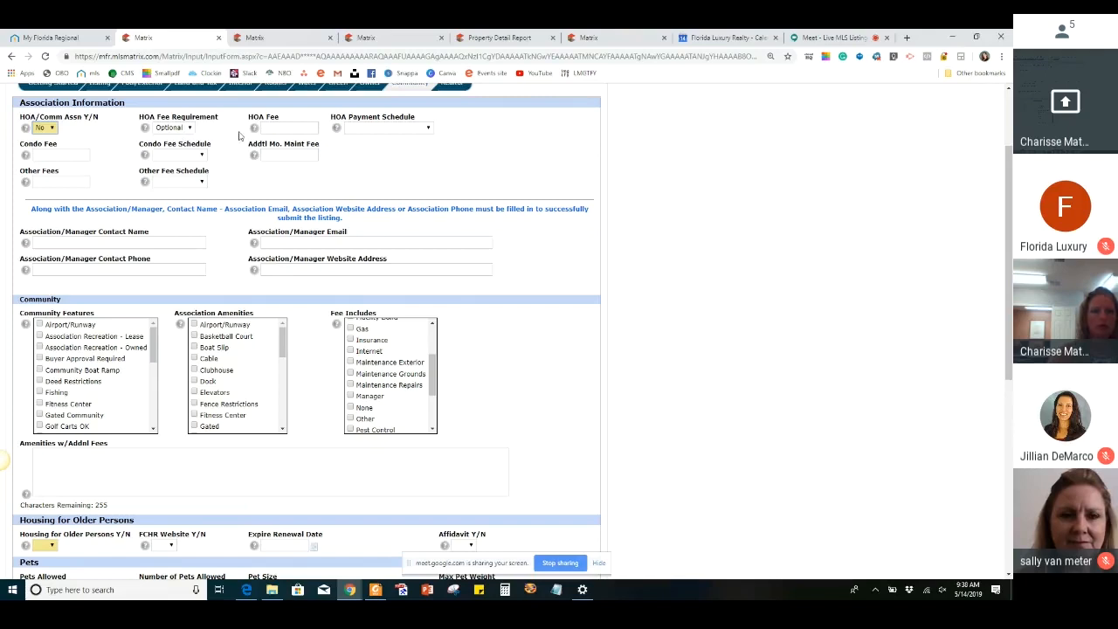
Enter an HOA Fee of 230 and set the HOA Payment Schedule to Annually
click(276, 128)
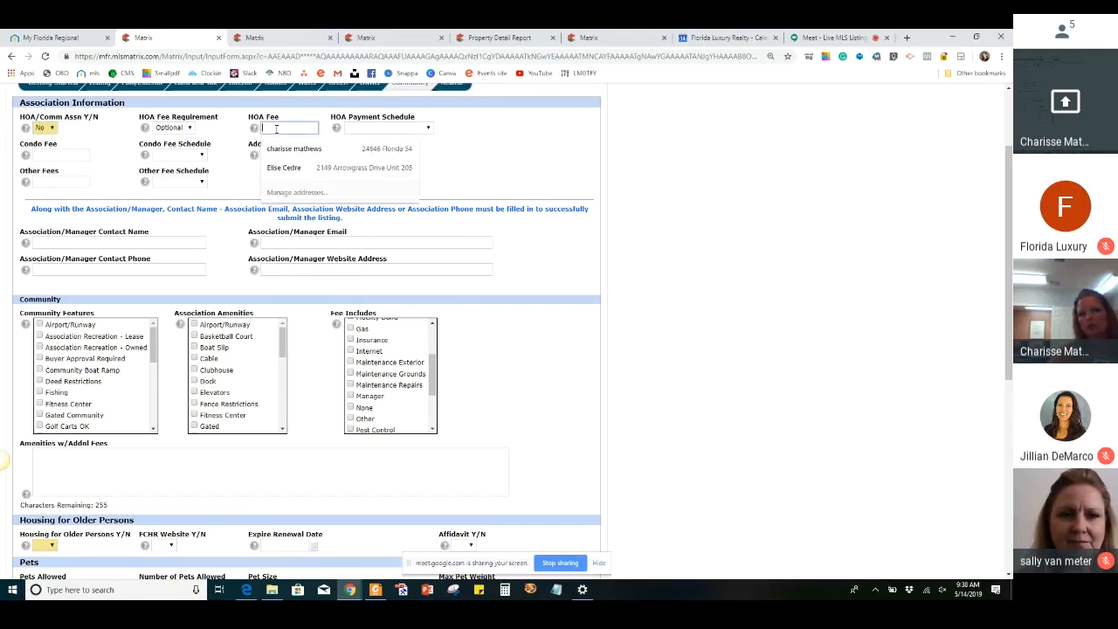
text(230)
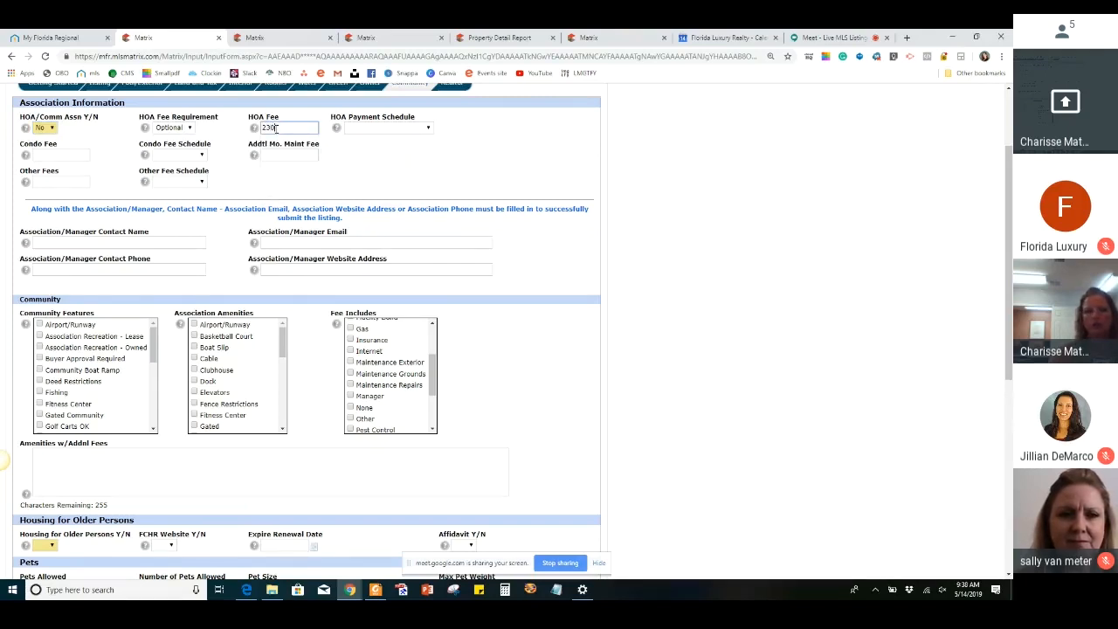
key(Tab)
click(367, 128)
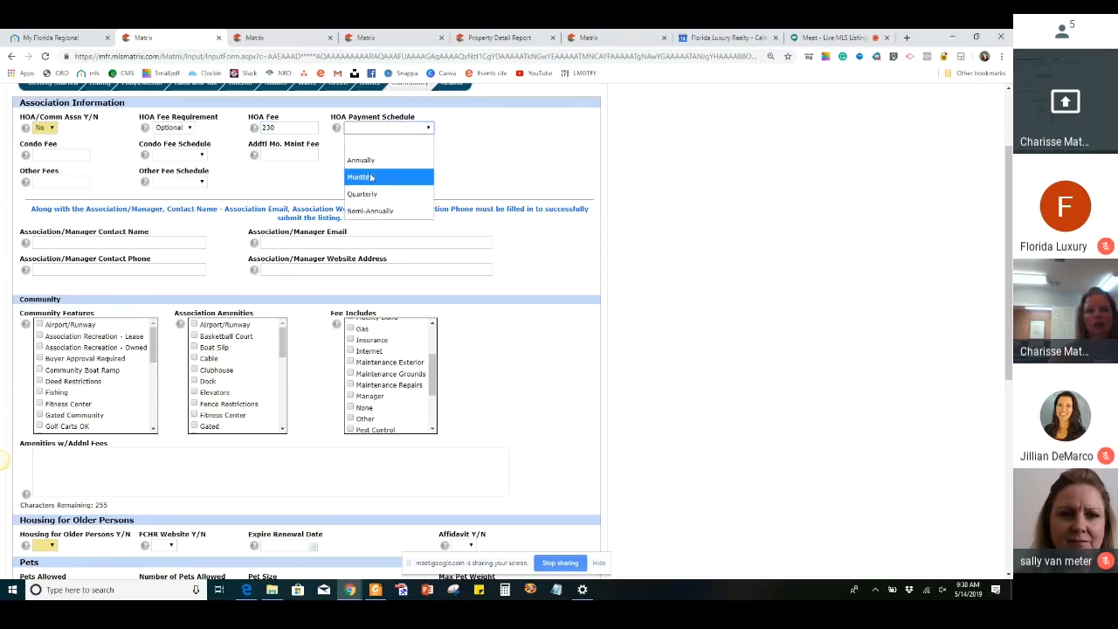
click(403, 162)
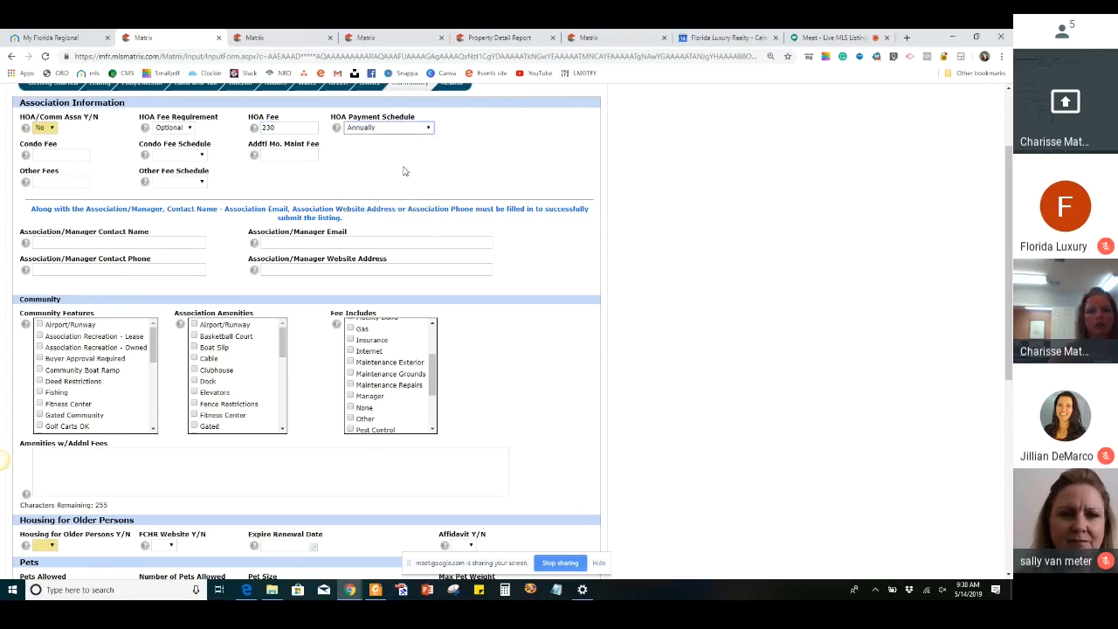
Select Pool among the listing's Community Features
scroll(368, 179, down, 3)
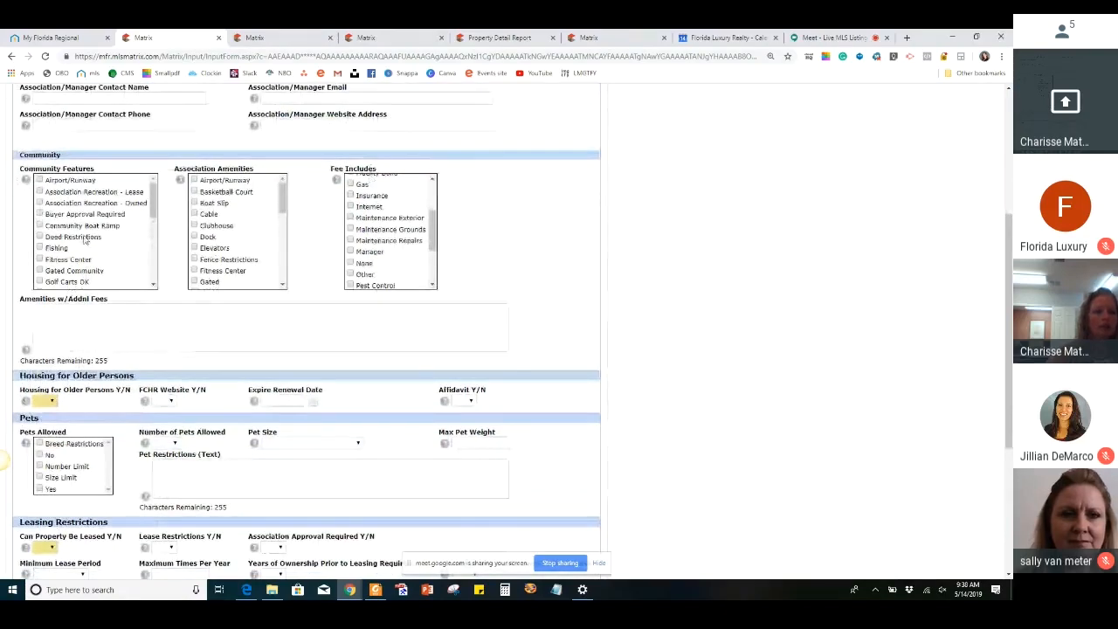
click(156, 203)
drag(159, 205, 155, 278)
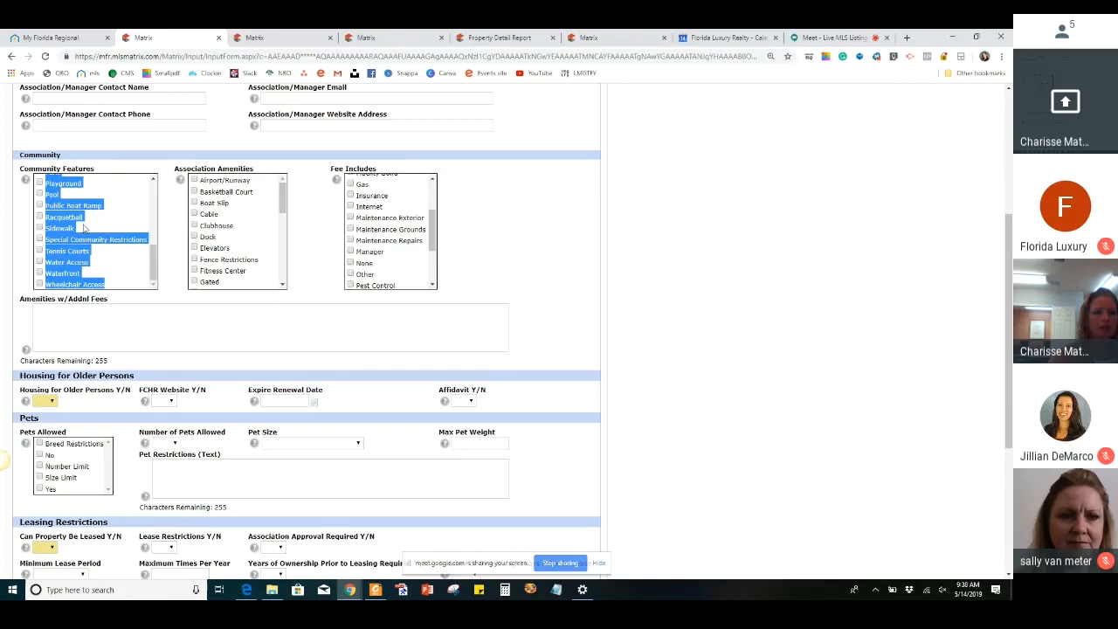
click(41, 194)
click(137, 227)
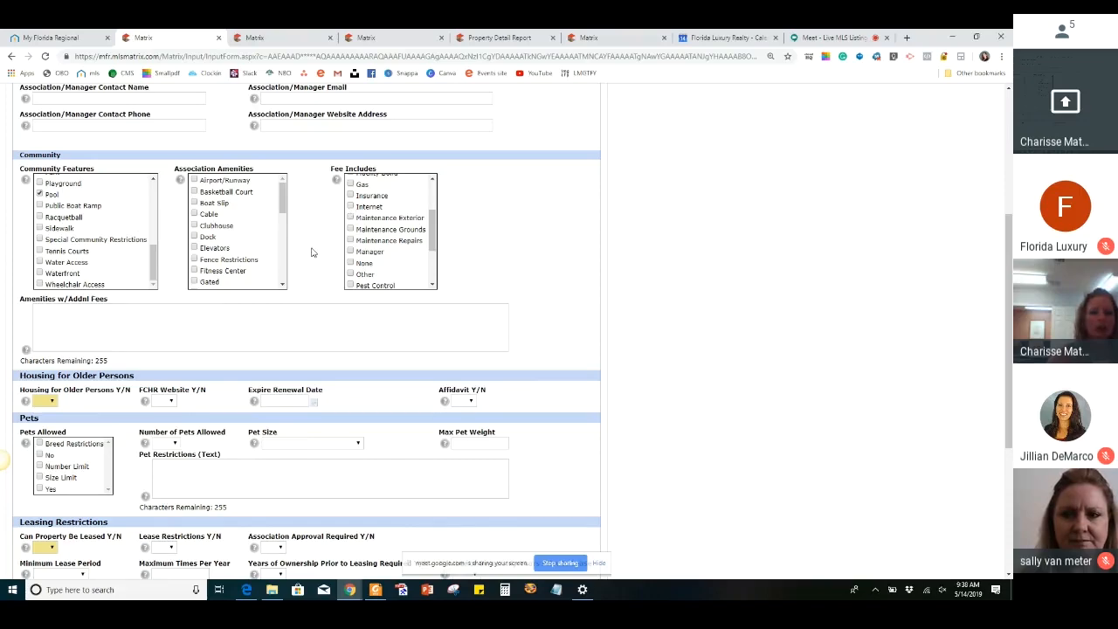
Set Housing for Older Persons to No for the listing
scroll(312, 253, down, 3)
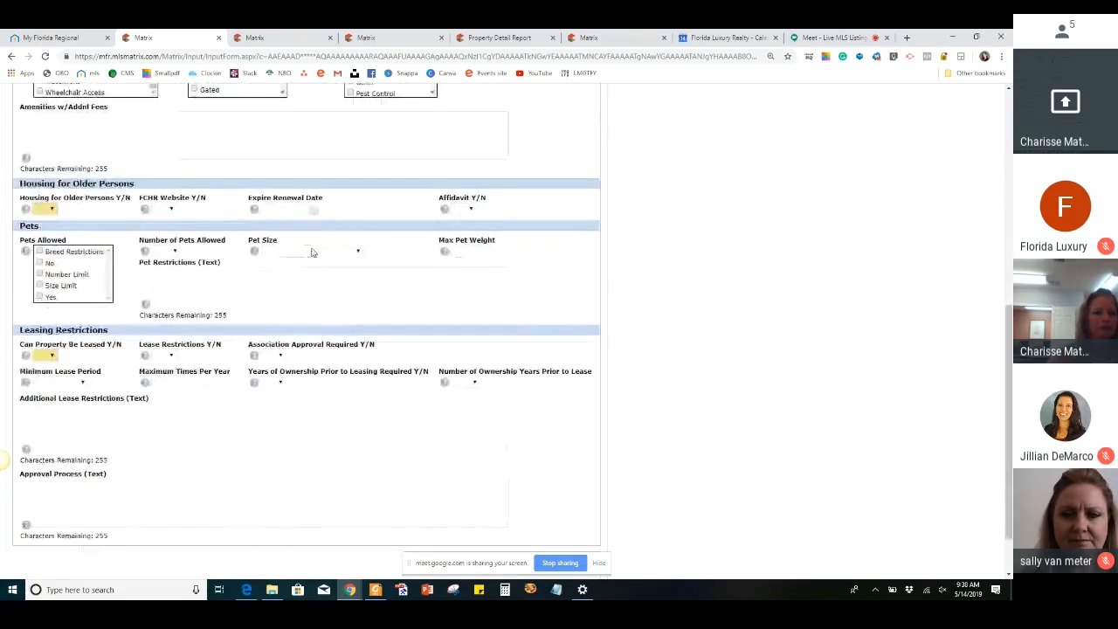
click(52, 209)
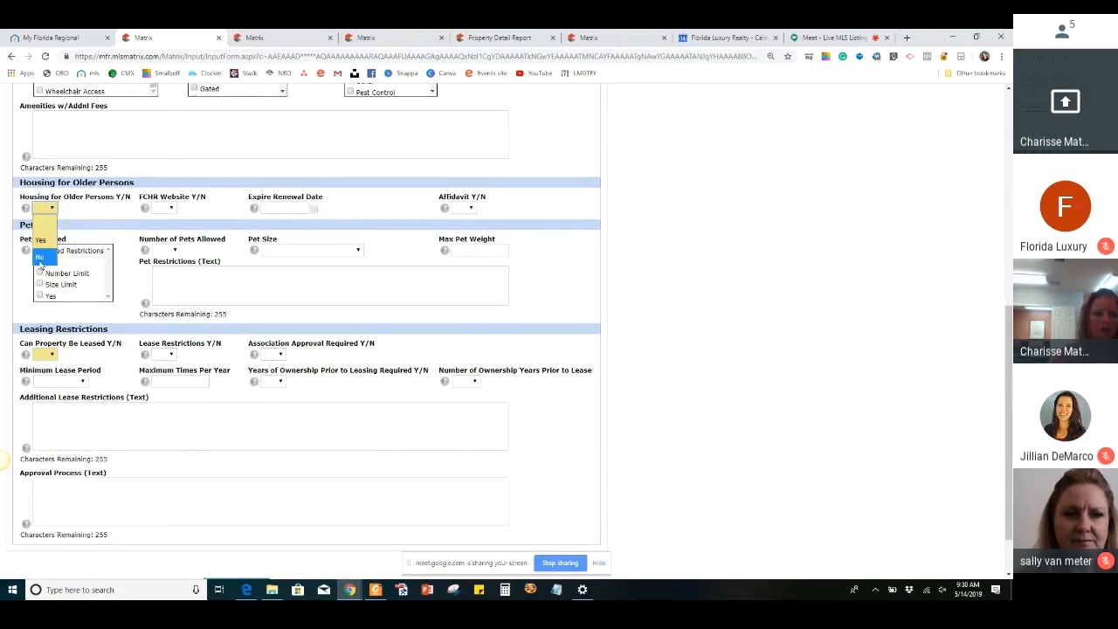
click(40, 258)
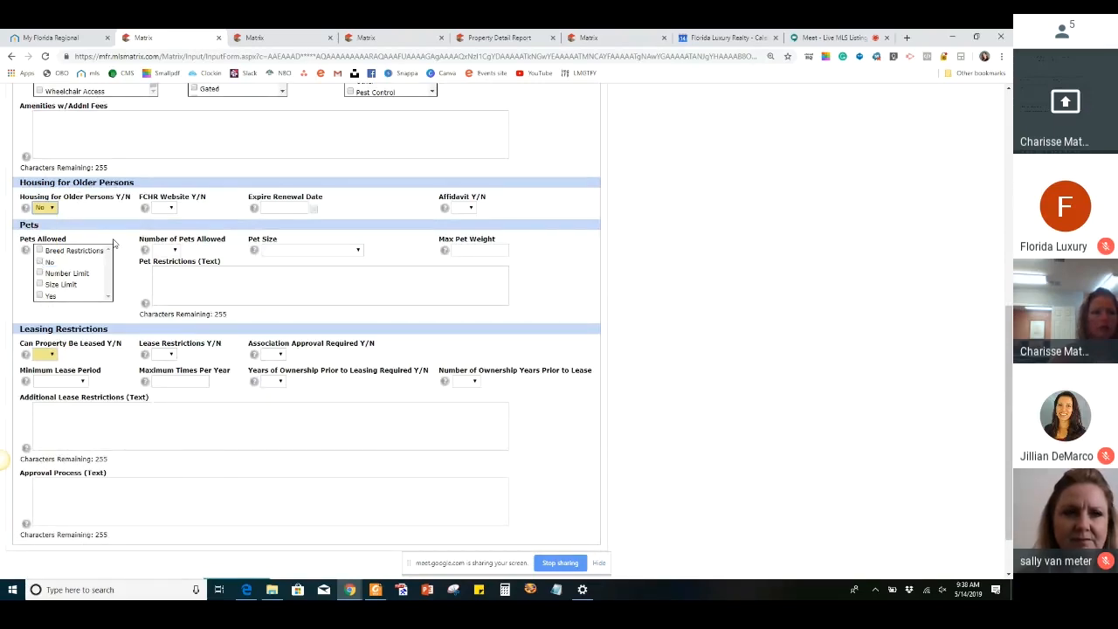
In the leasing restrictions, set Can Property Be Leased to Yes, Lease Restrictions to No, and Association Approval Required to No
scroll(113, 244, down, 2)
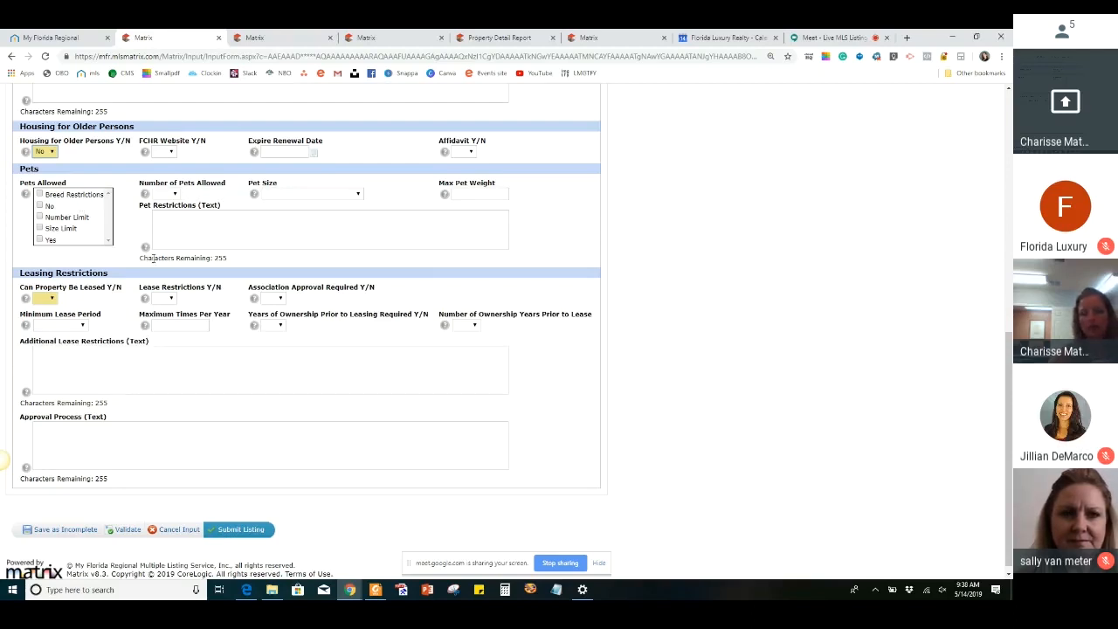
scroll(153, 259, down, 1)
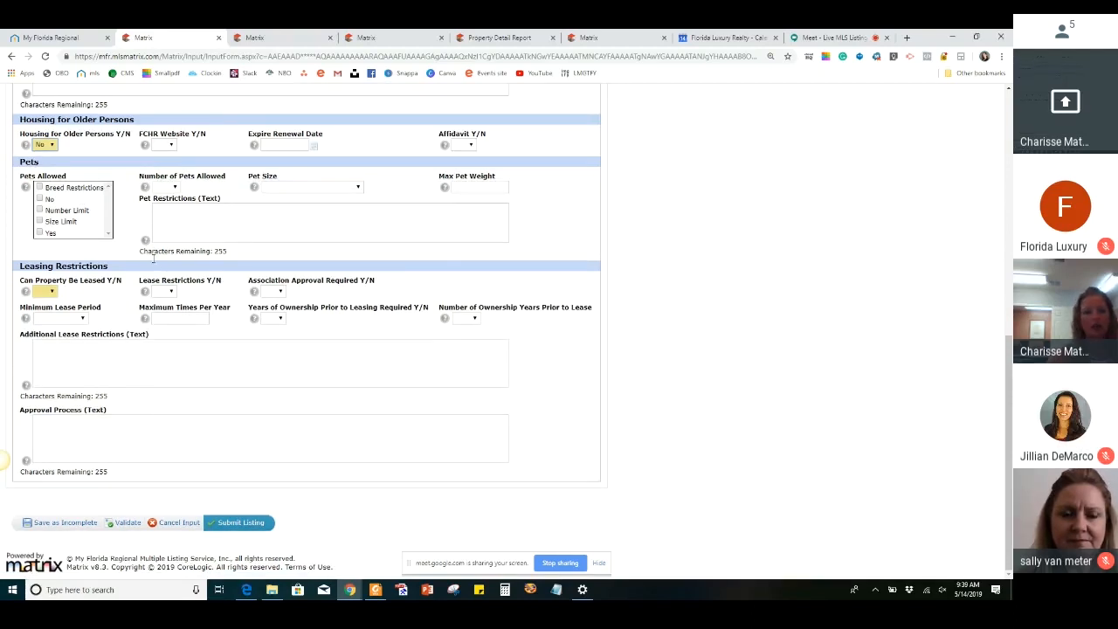
click(50, 292)
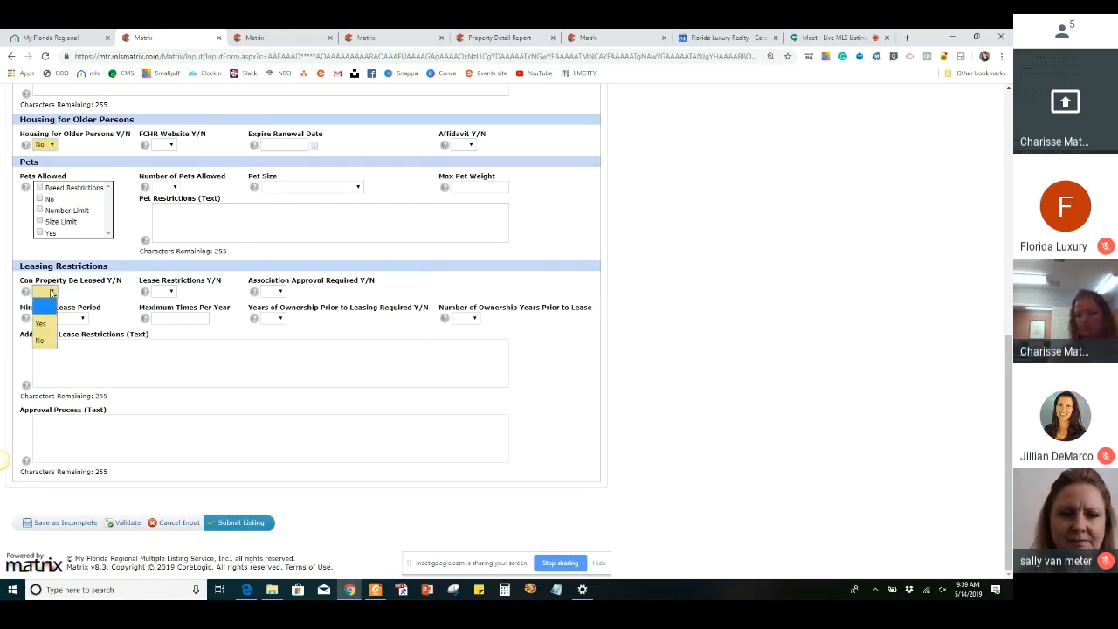
click(40, 324)
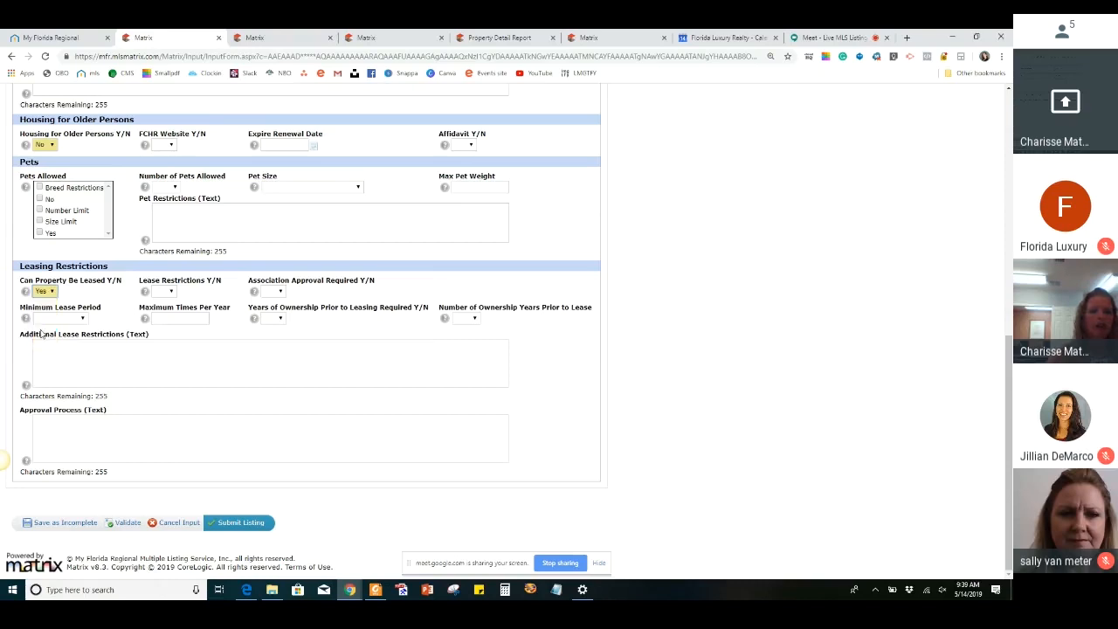
click(162, 290)
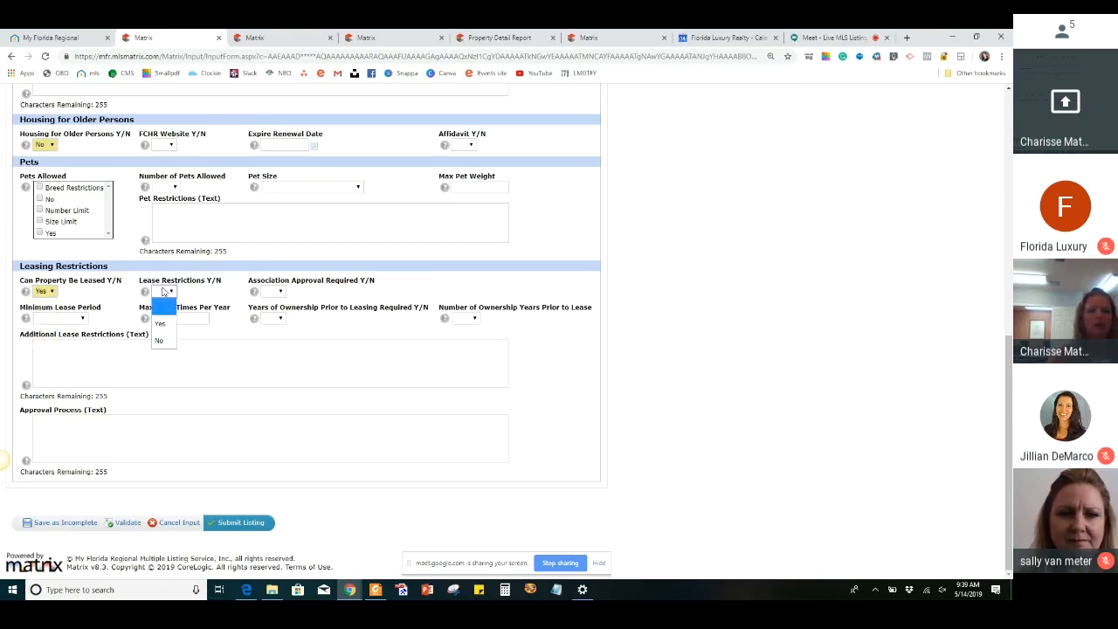
click(165, 338)
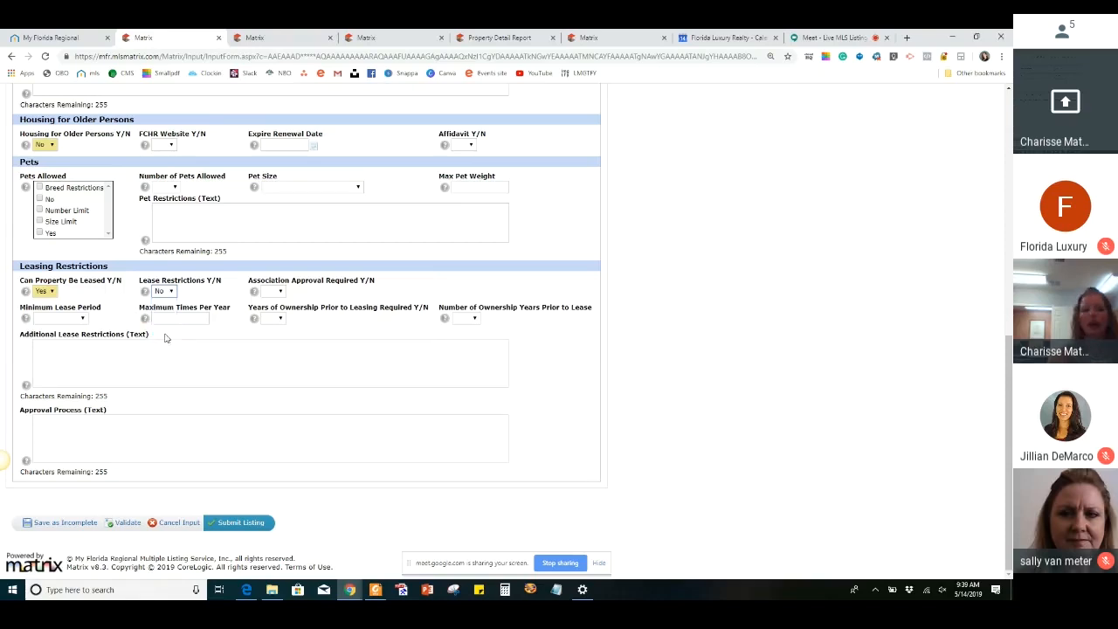
click(278, 292)
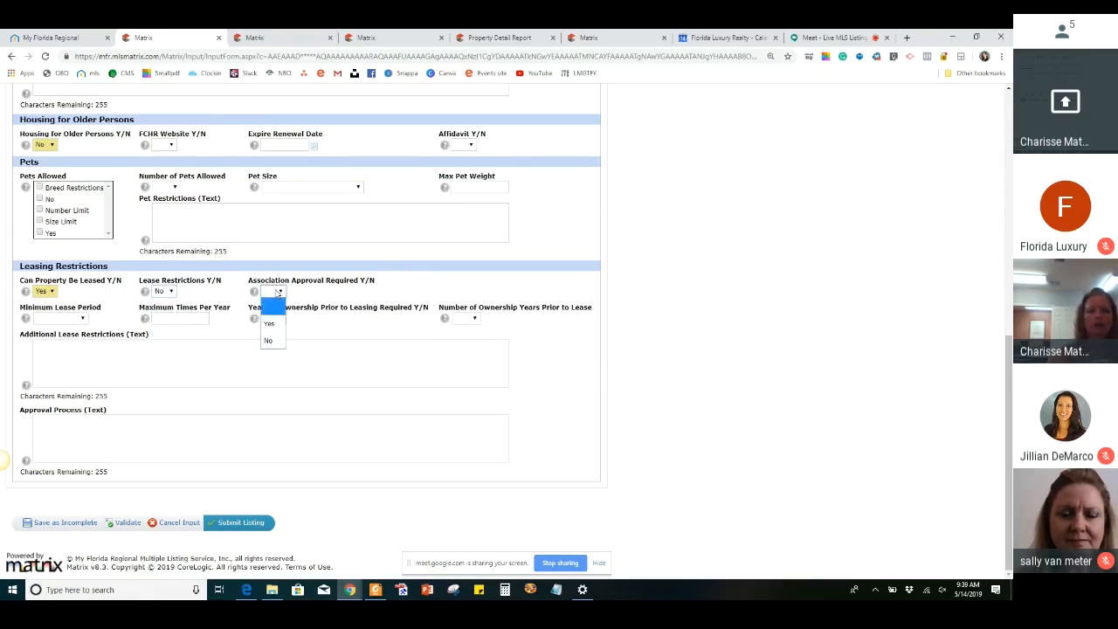
click(270, 341)
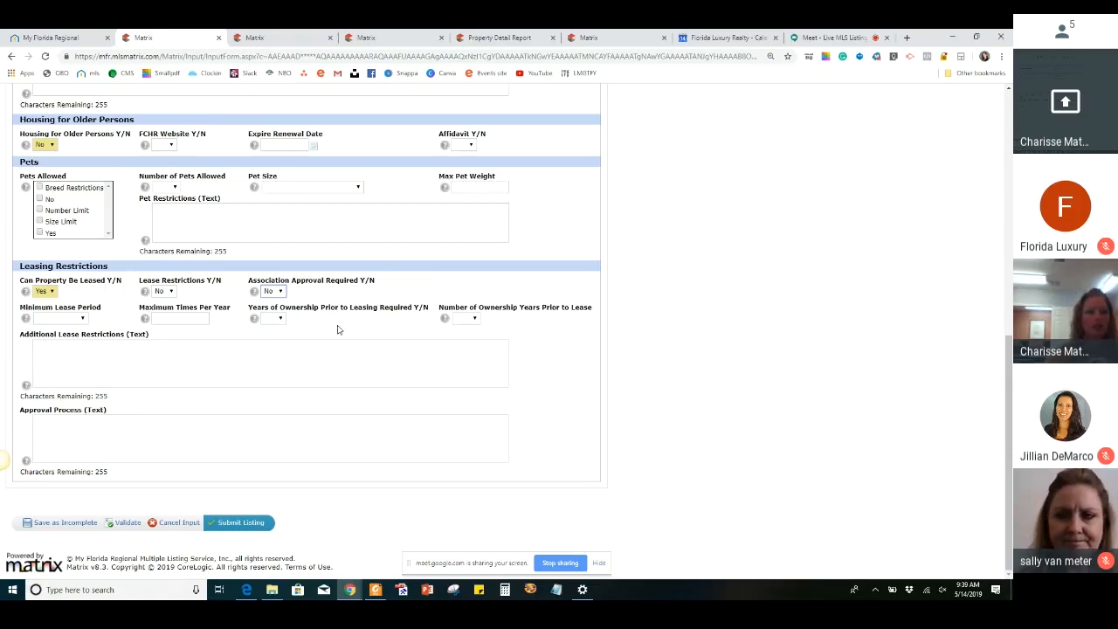
Enter "Buyer to do due diligence and verify all info with hoa/city/county" as the Additional Lease Restrictions text, correcting the spelling of diligence
click(61, 358)
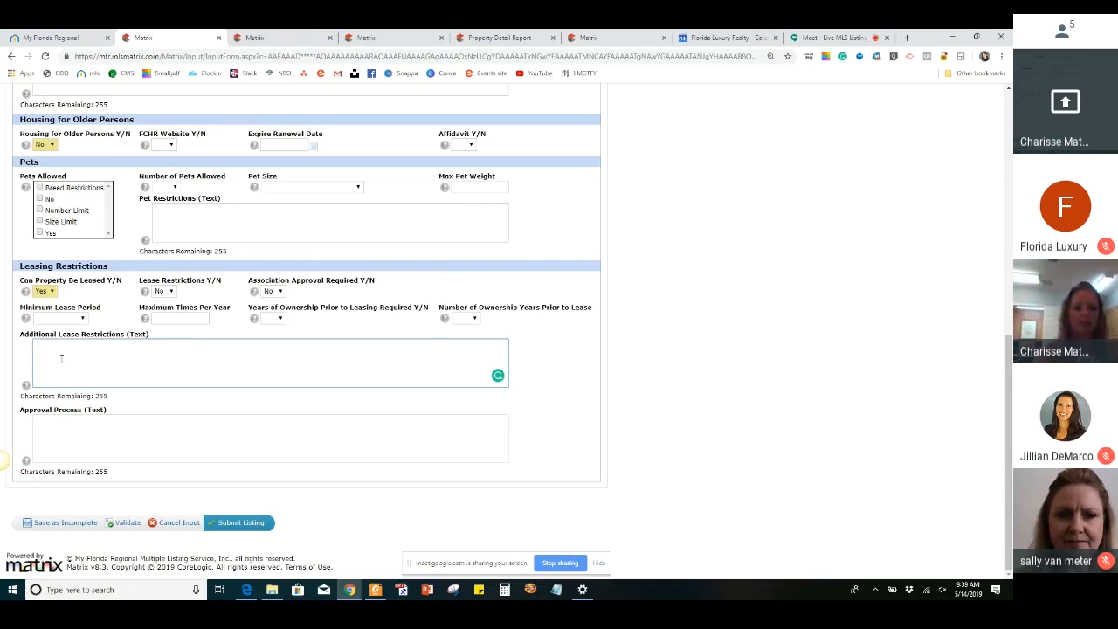
text(Buyer to)
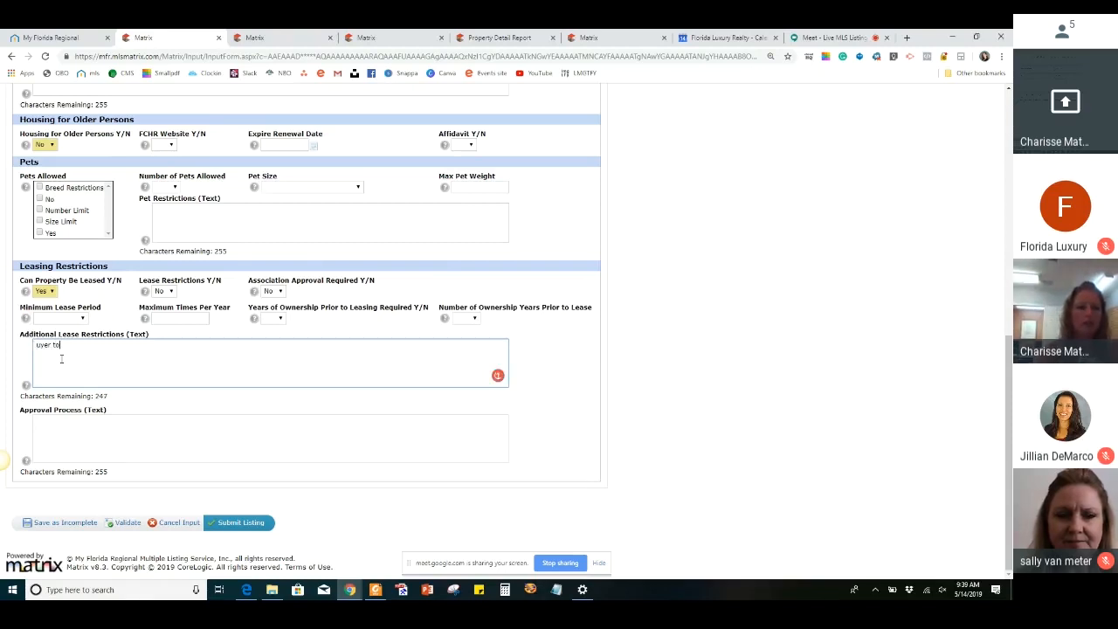
key(BackSpace)
key(BackSpace)
key(BackSpace)
key(BackSpace)
key(BackSpace)
key(BackSpace)
key(BackSpace)
key(BackSpace)
text(Buyer )
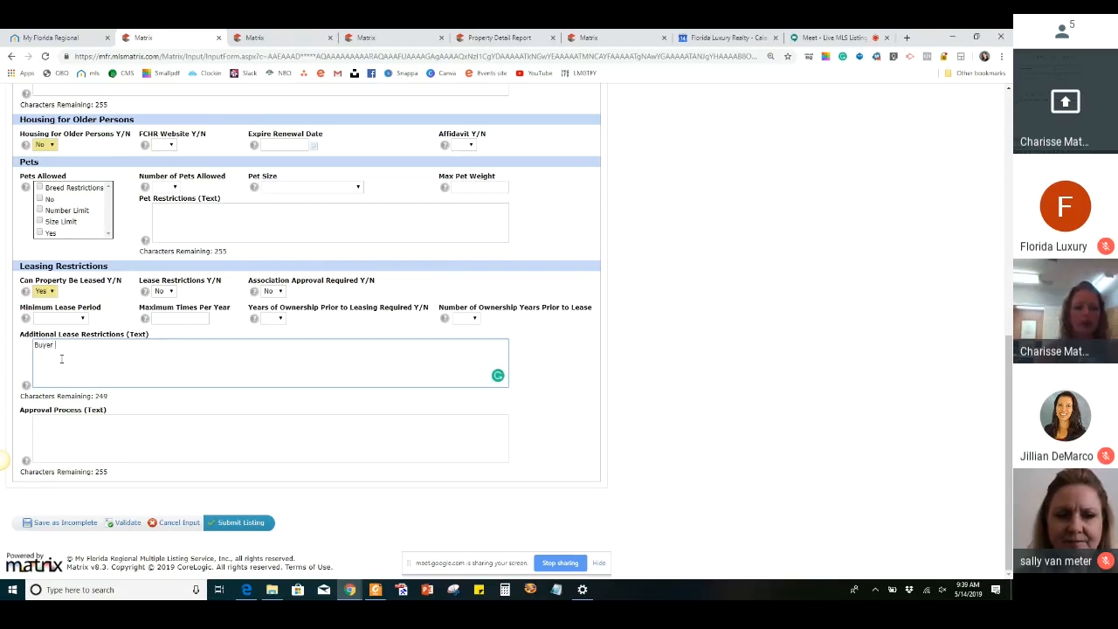
text(to do due dil)
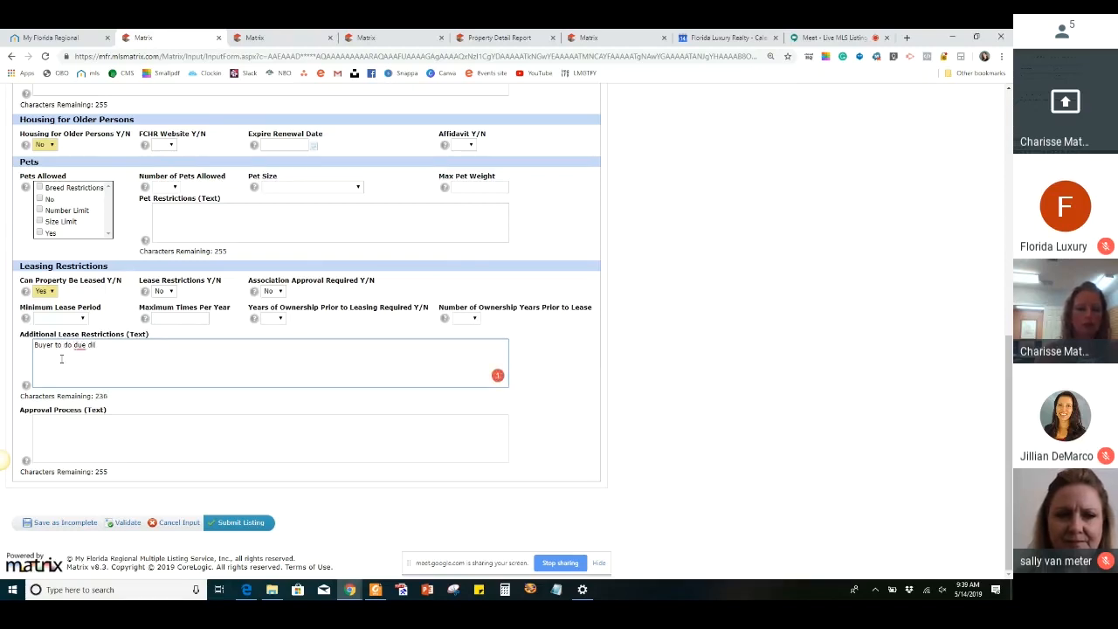
text(igance)
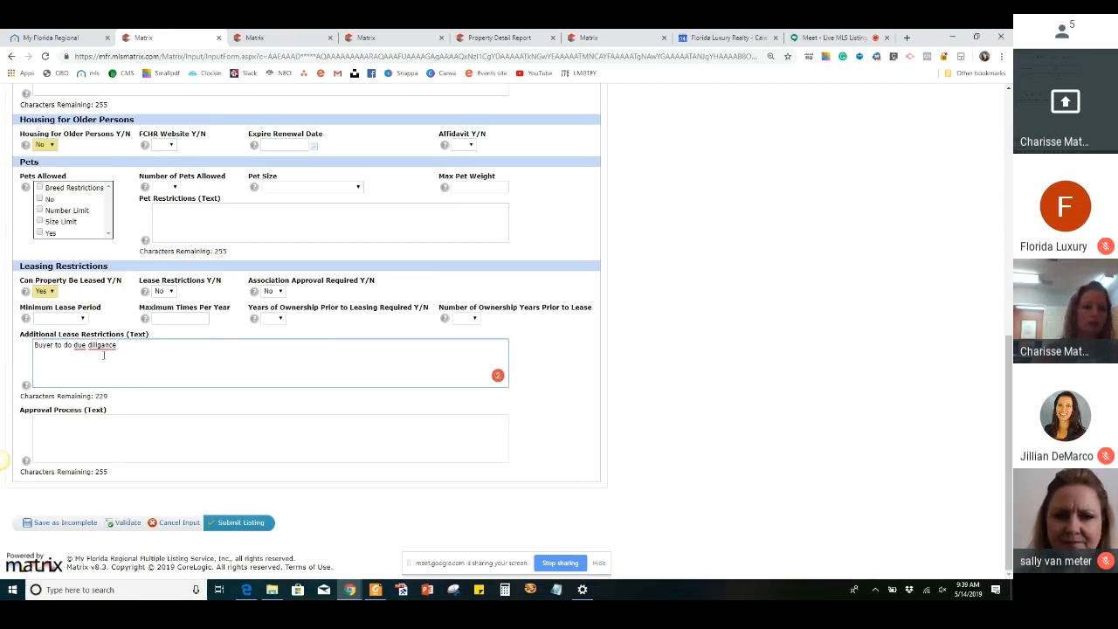
mouse_move(103, 347)
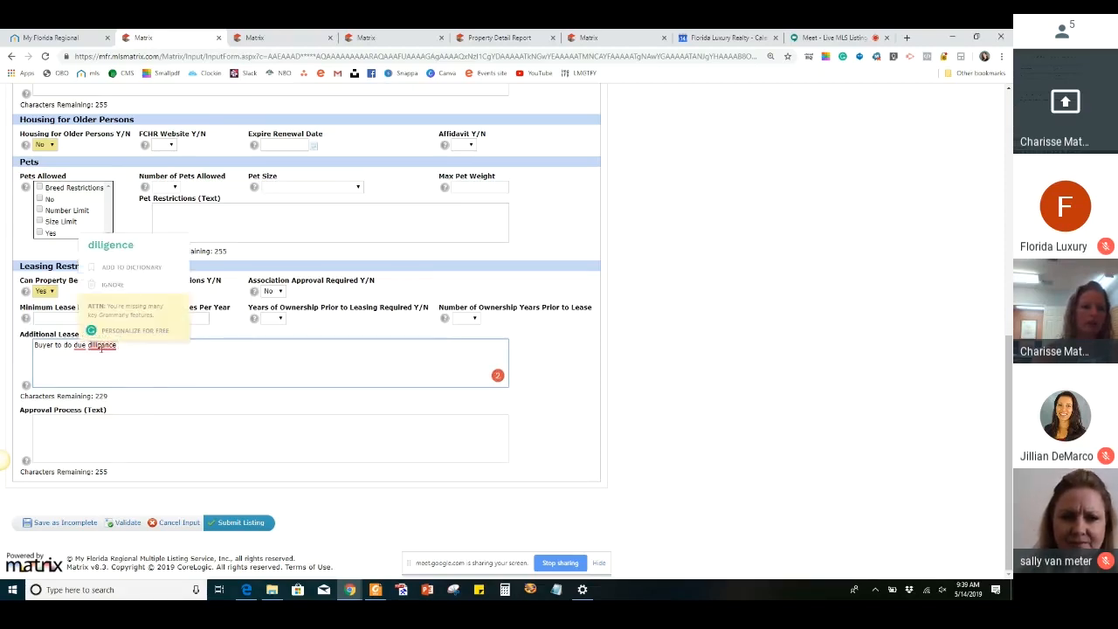
click(126, 255)
text(a)
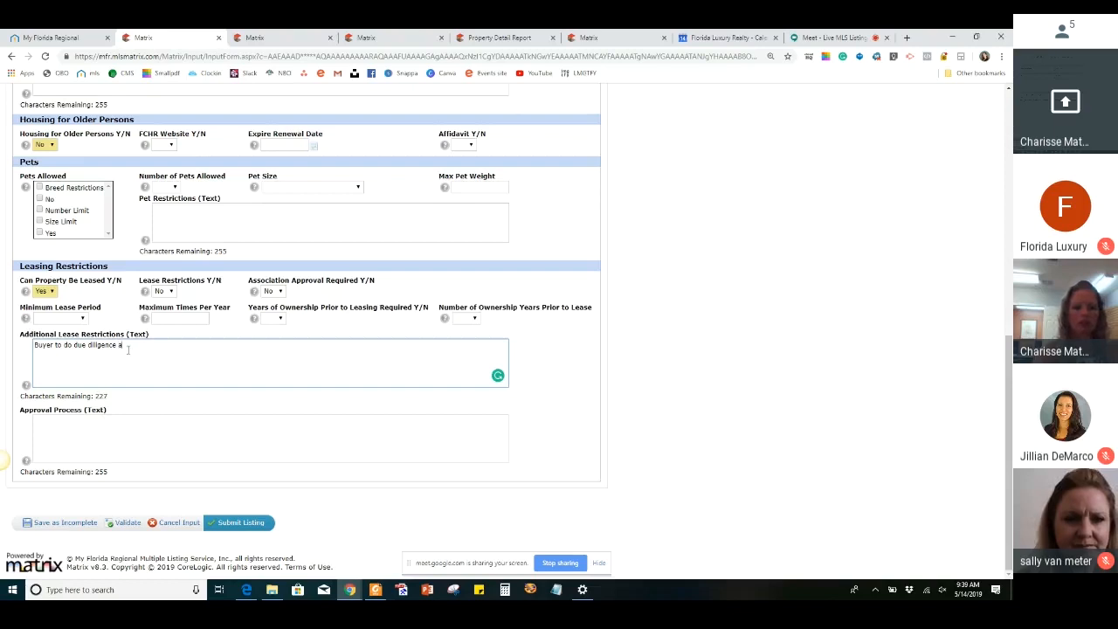
text(nd verify all l)
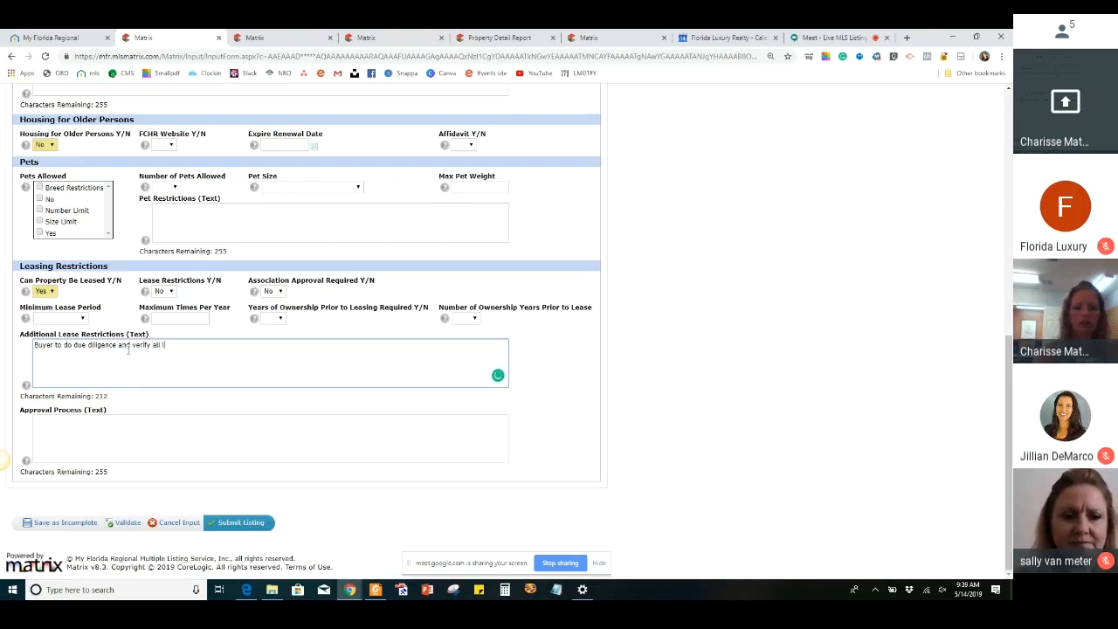
text(nfo with )
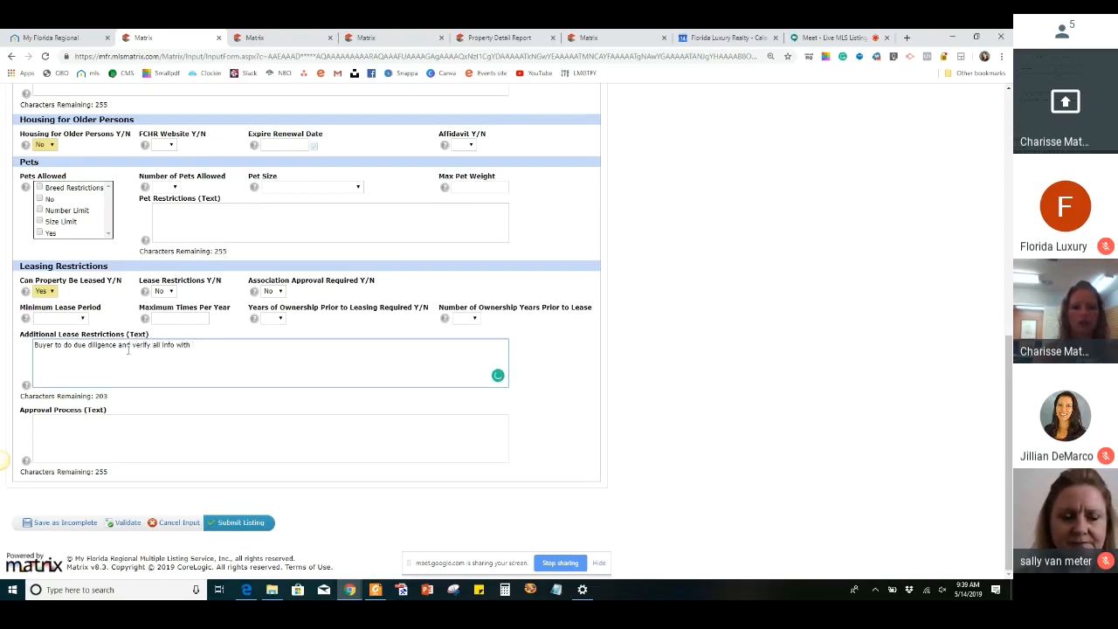
text(hoa/c)
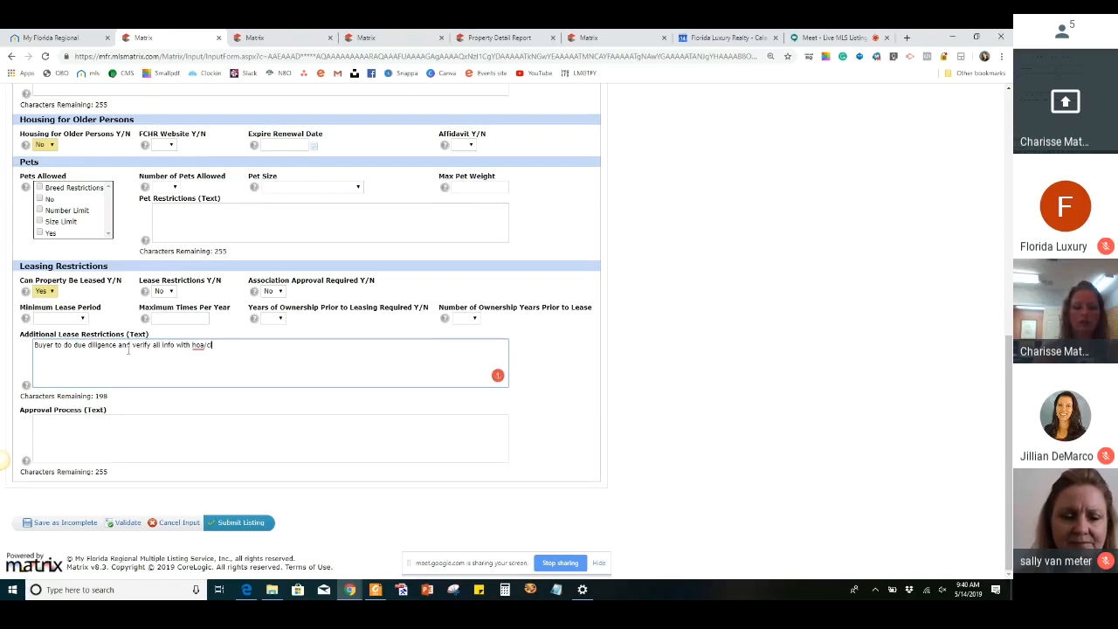
text(ity/count)
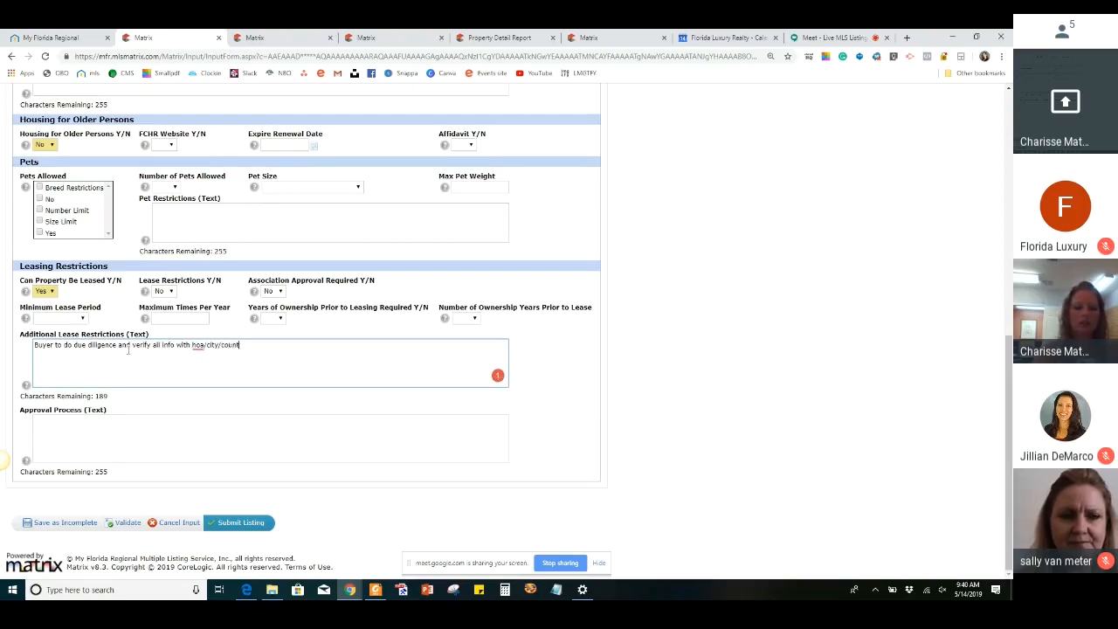
text(y)
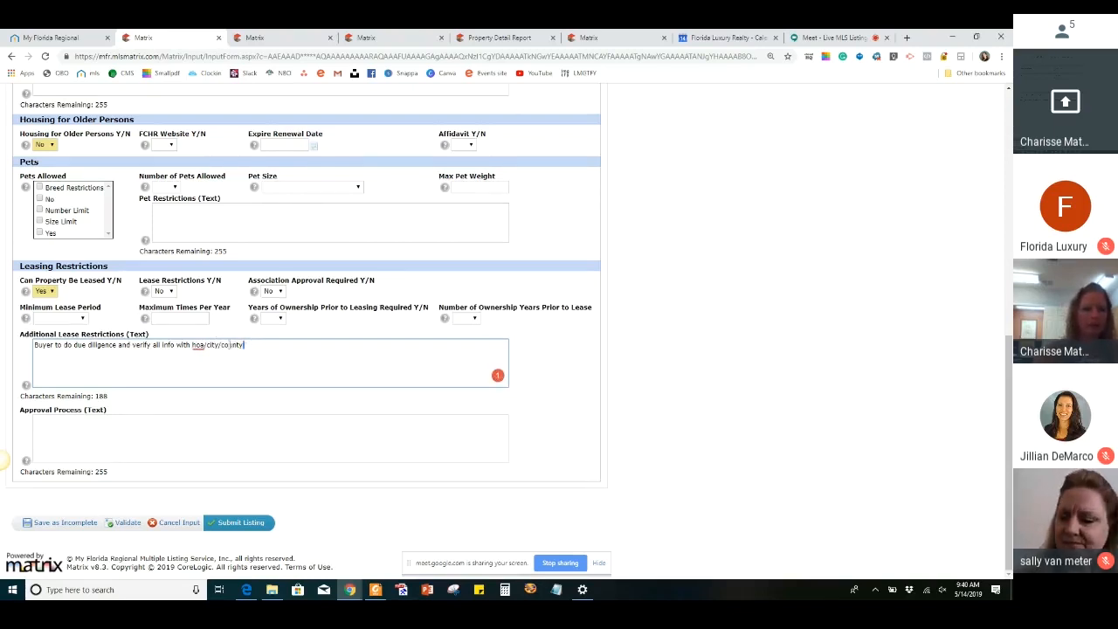
Copy the Additional Lease Restrictions text into Approval Process, Pet Restrictions and Amenities w/Addnl Fees
drag(245, 345, 39, 373)
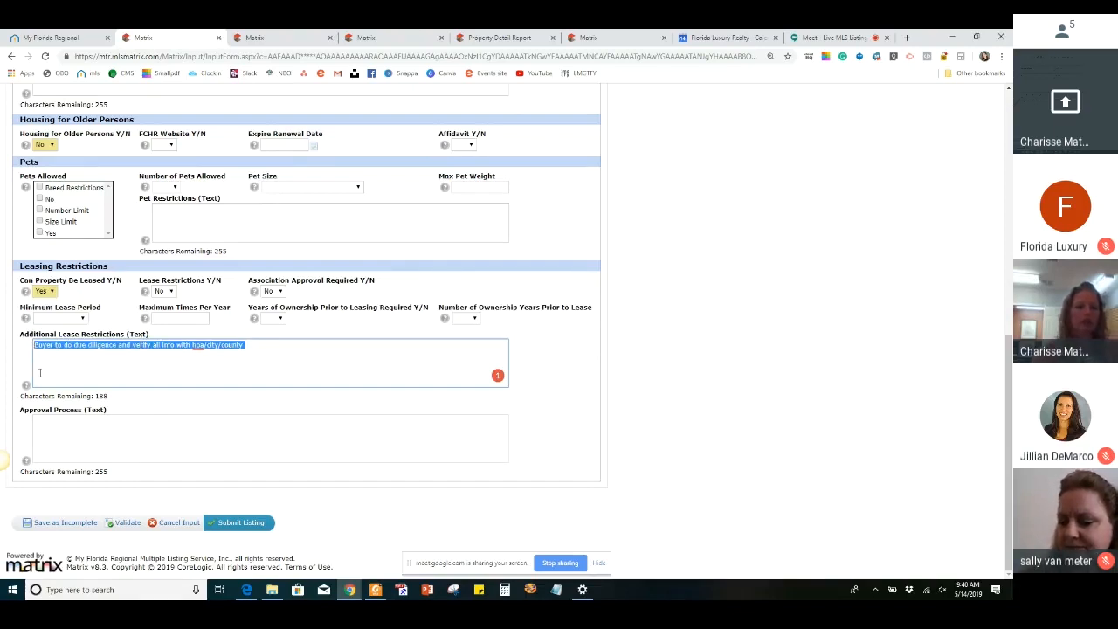
key(ctrl+c)
click(68, 441)
key(ctrl+v)
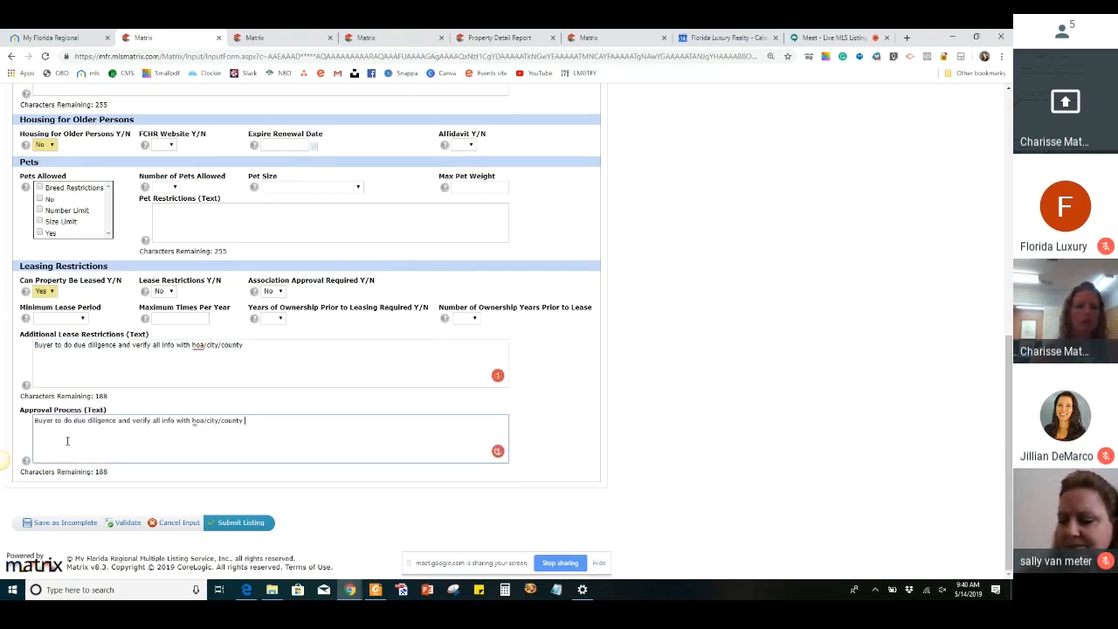
click(176, 220)
key(ctrl+v)
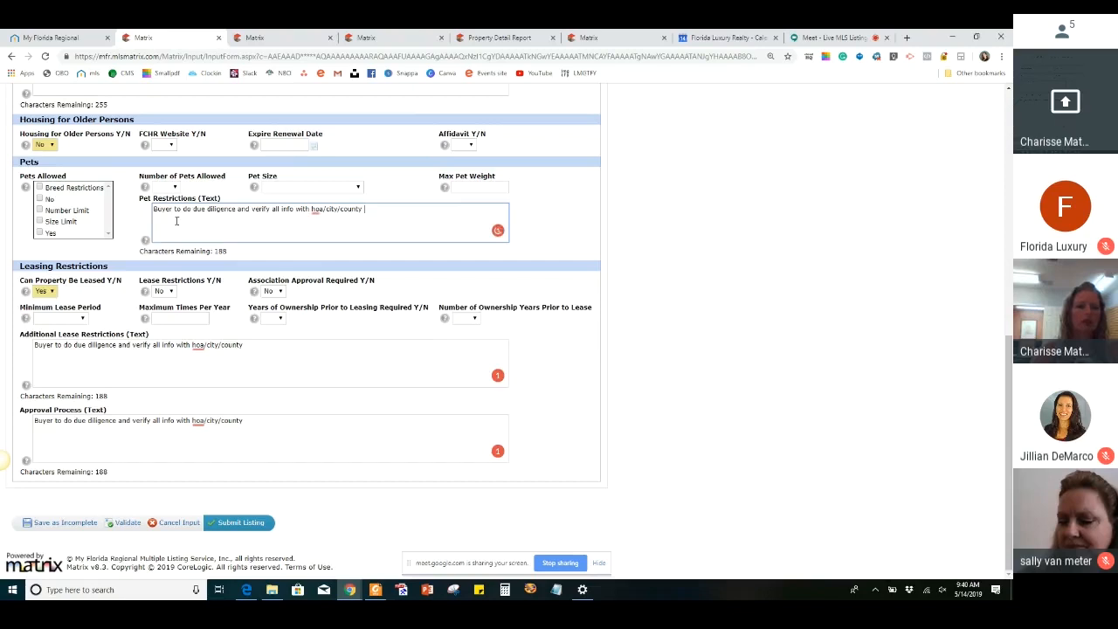
scroll(131, 201, up, 2)
click(101, 180)
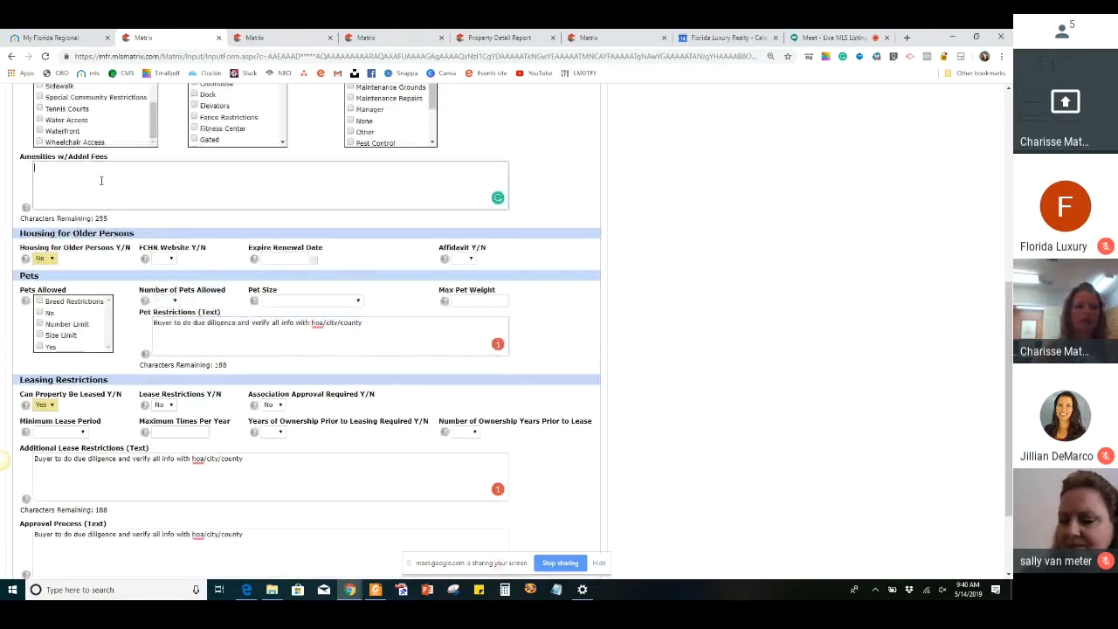
key(ctrl+v)
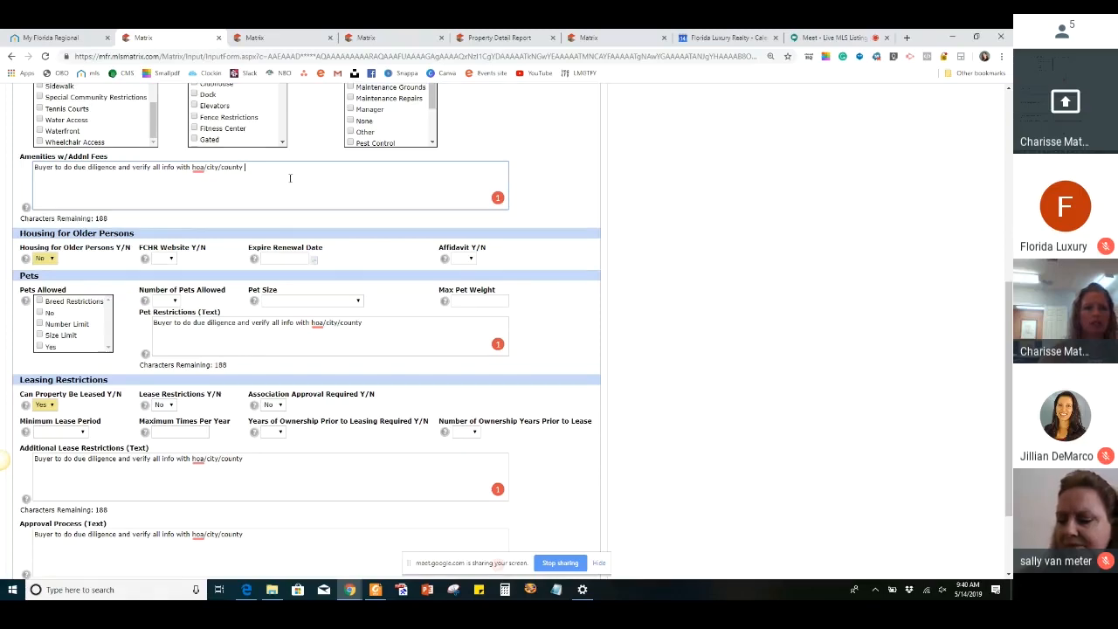
scroll(290, 179, down, 3)
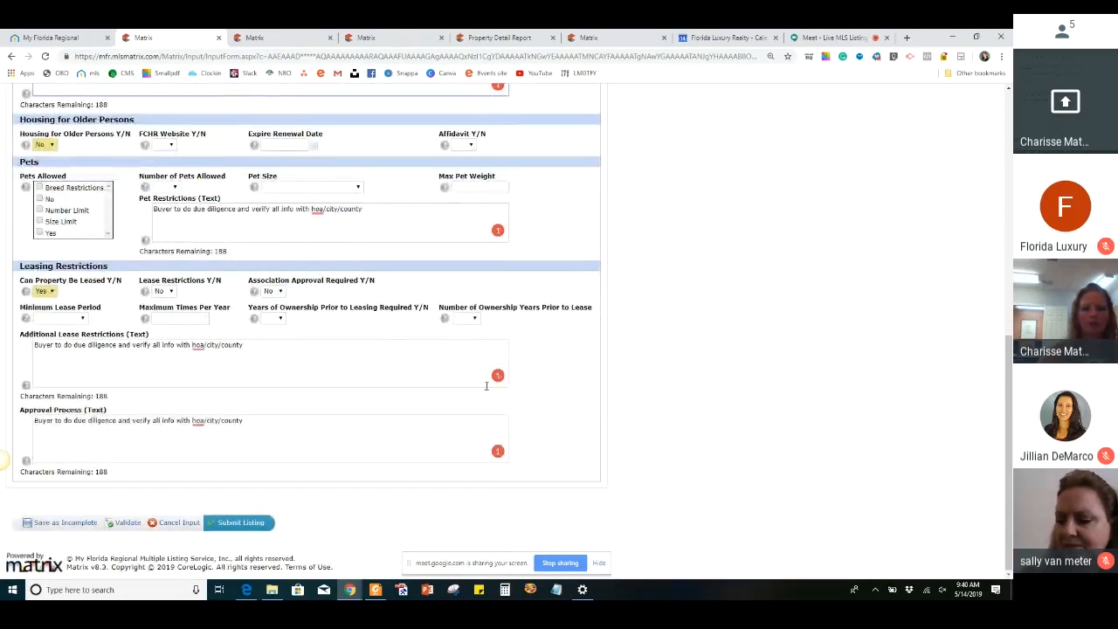
click(377, 359)
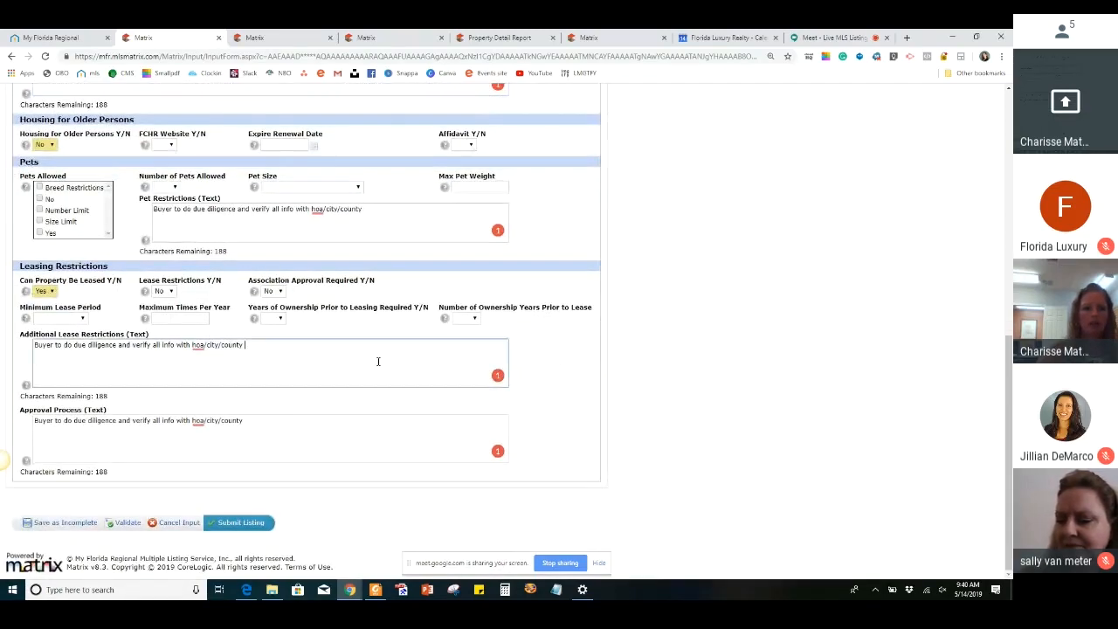
right_click(198, 350)
click(305, 357)
Open the Realtor section of the residential listing form
scroll(302, 360, up, 1)
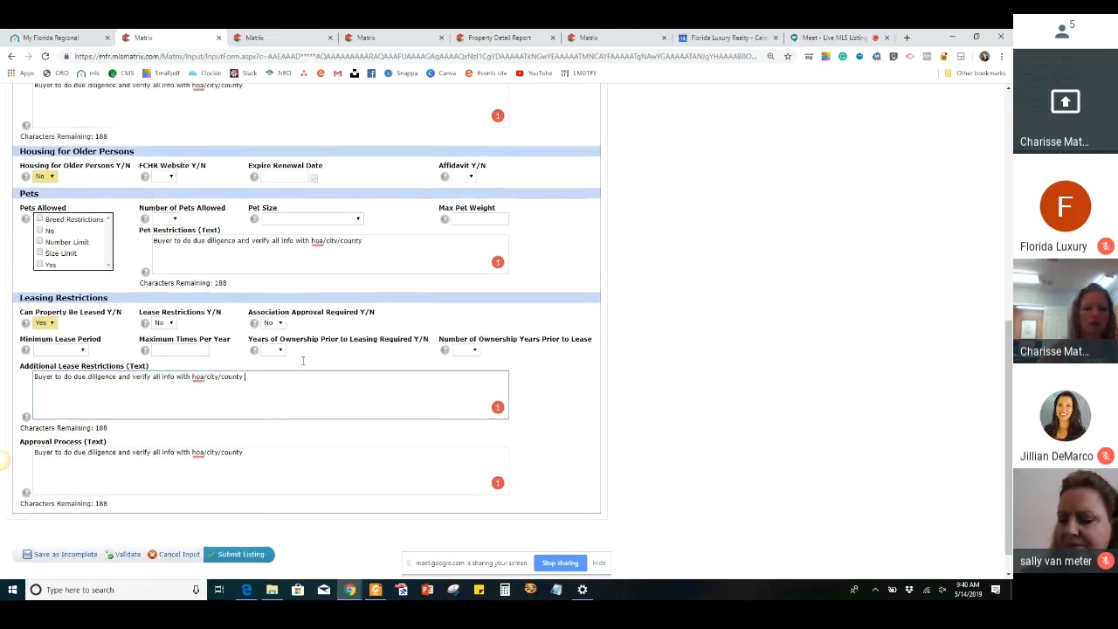
scroll(303, 360, down, 1)
scroll(303, 360, up, 5)
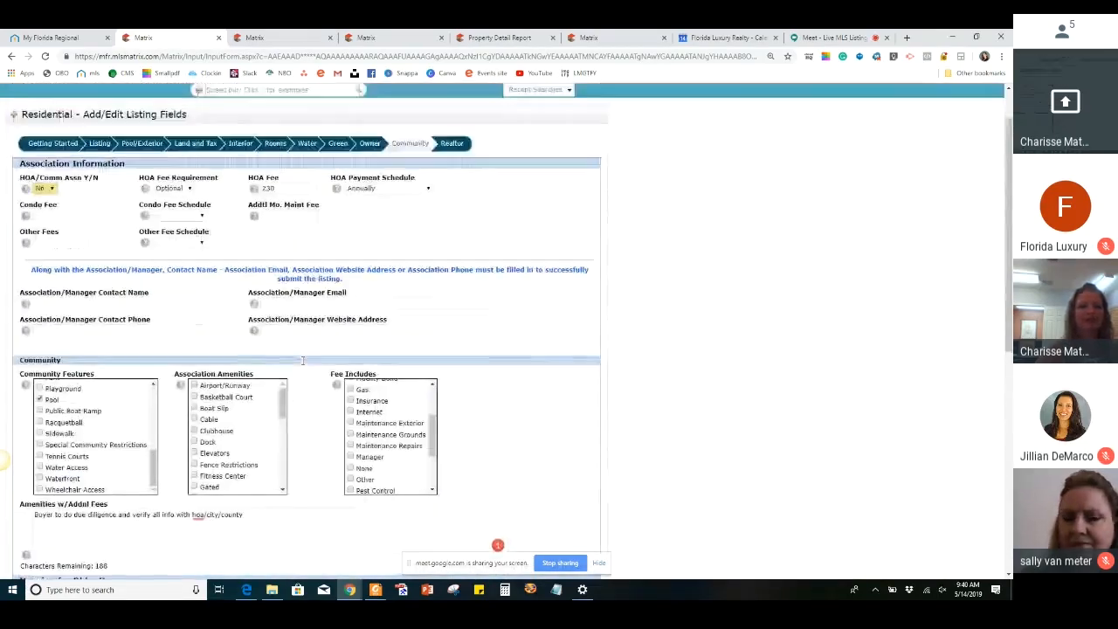
scroll(302, 360, up, 1)
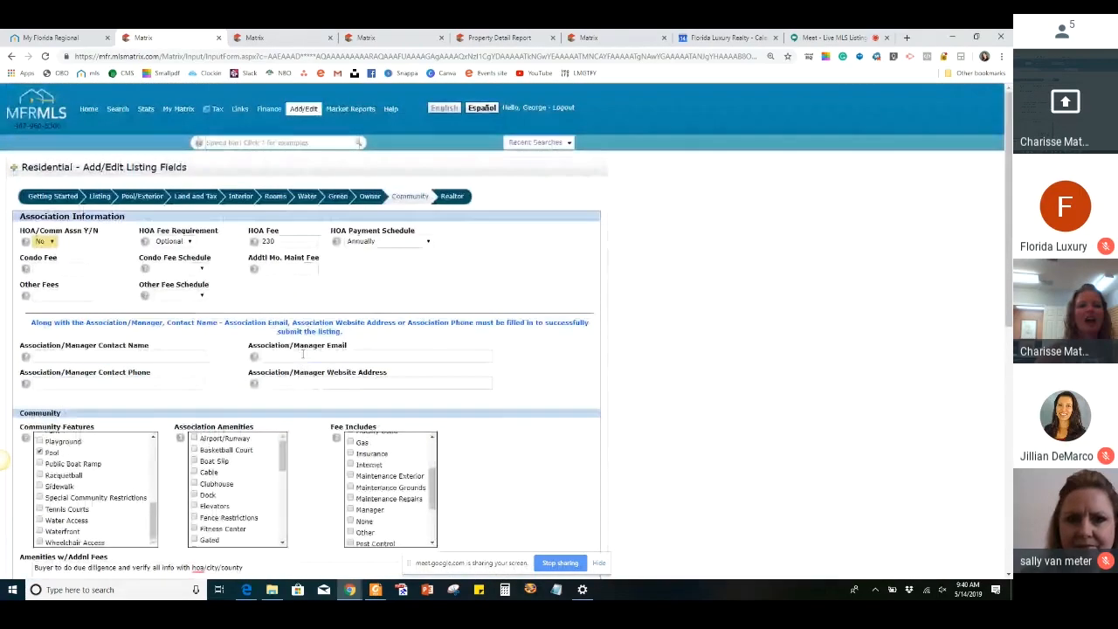
click(454, 197)
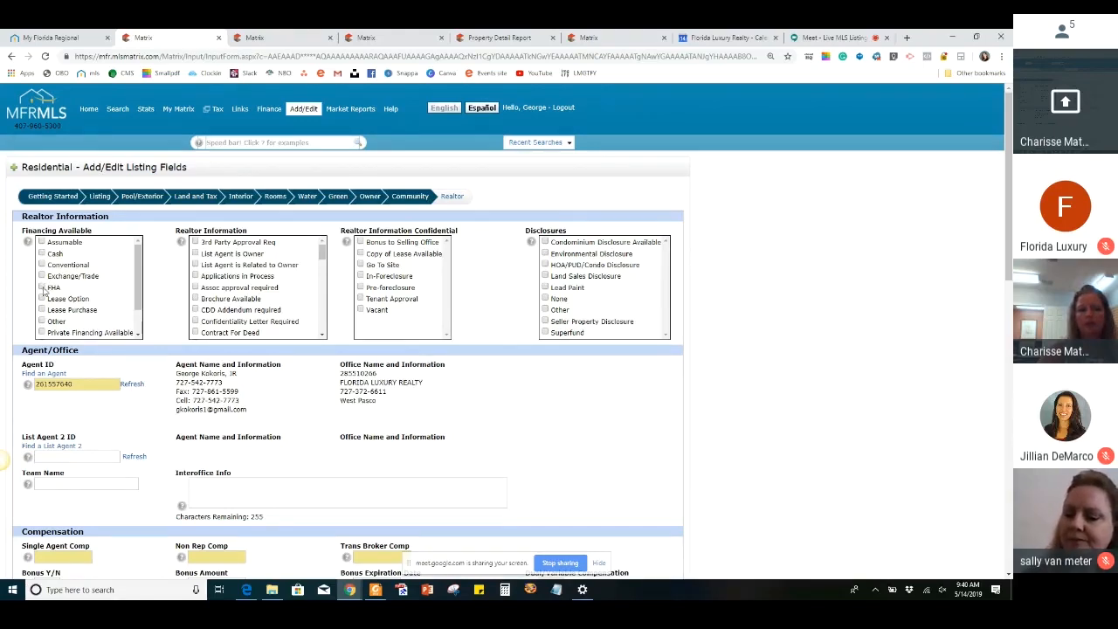
Select Cash, Conventional, FHA and VA Loan as the listing's available financing
click(42, 288)
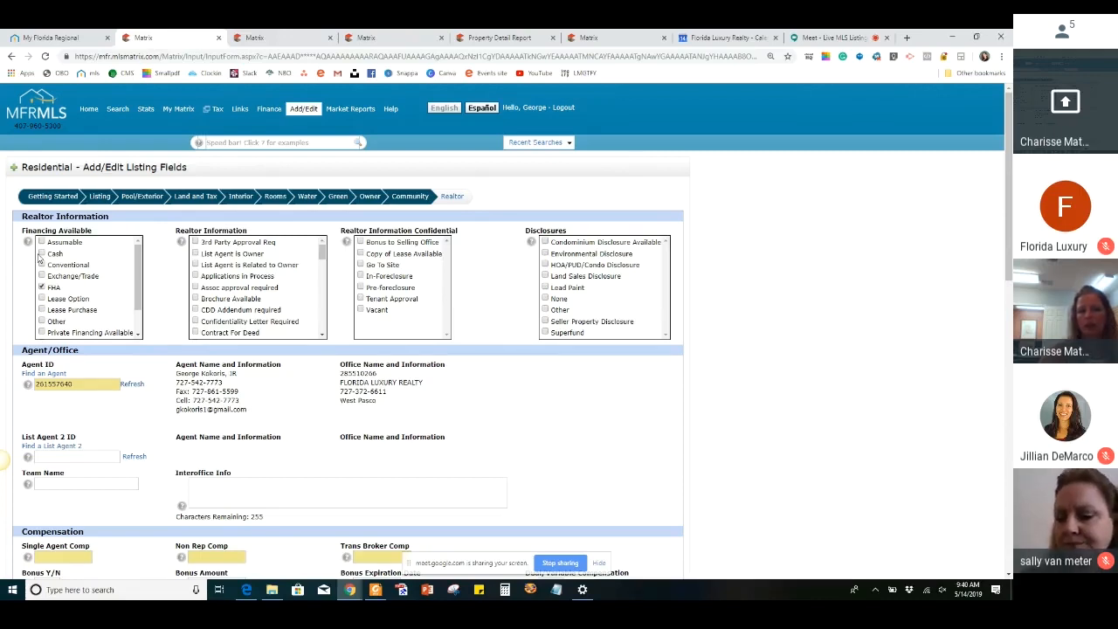
click(41, 254)
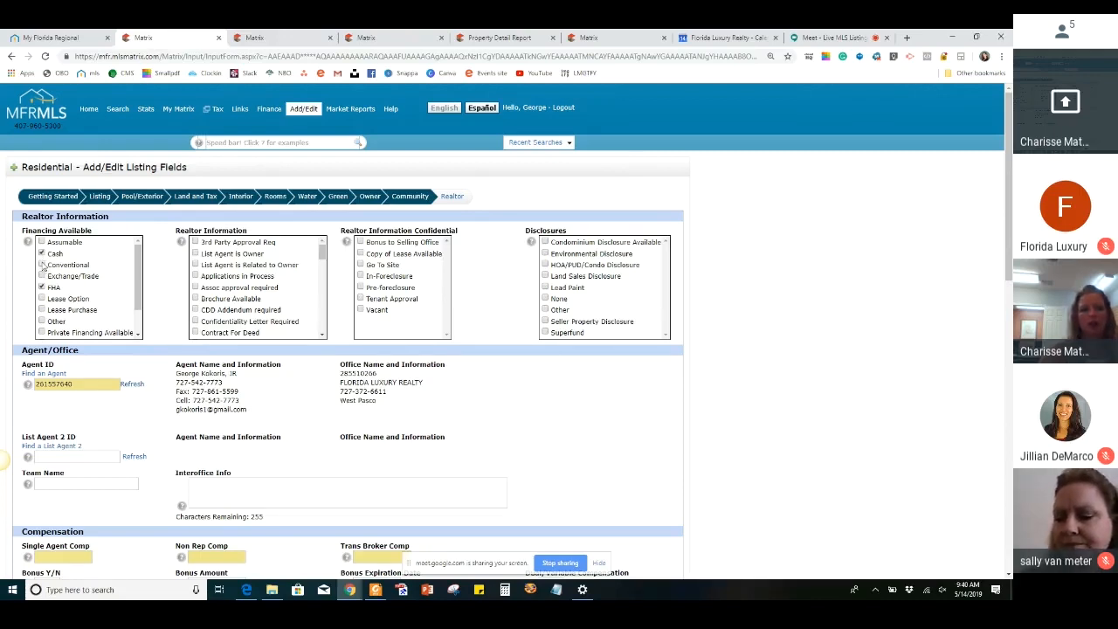
scroll(93, 293, down, 1)
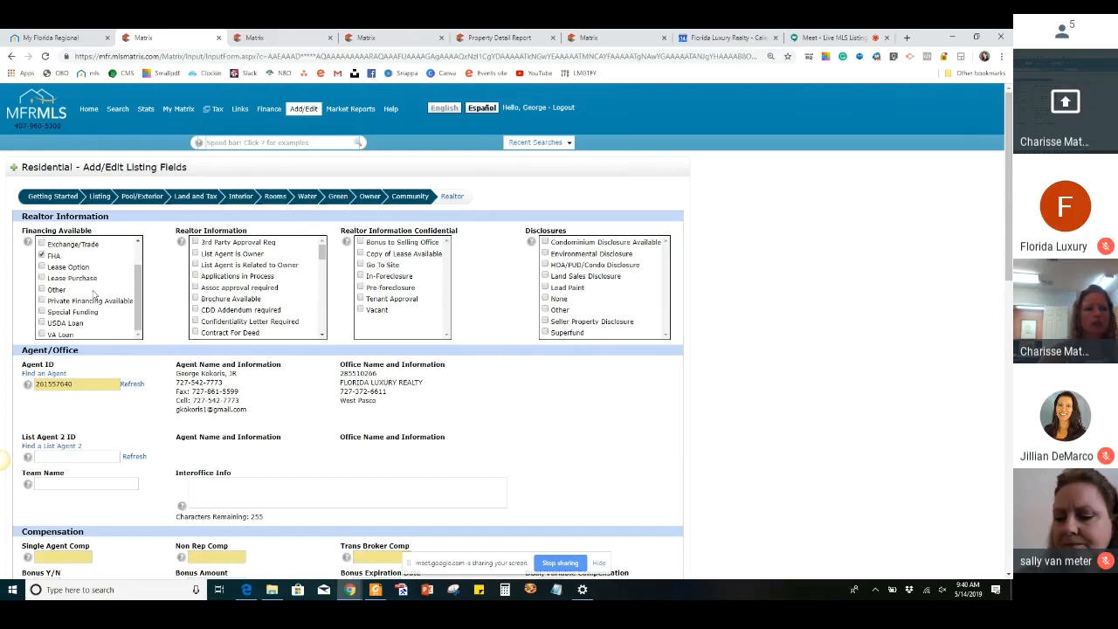
click(41, 334)
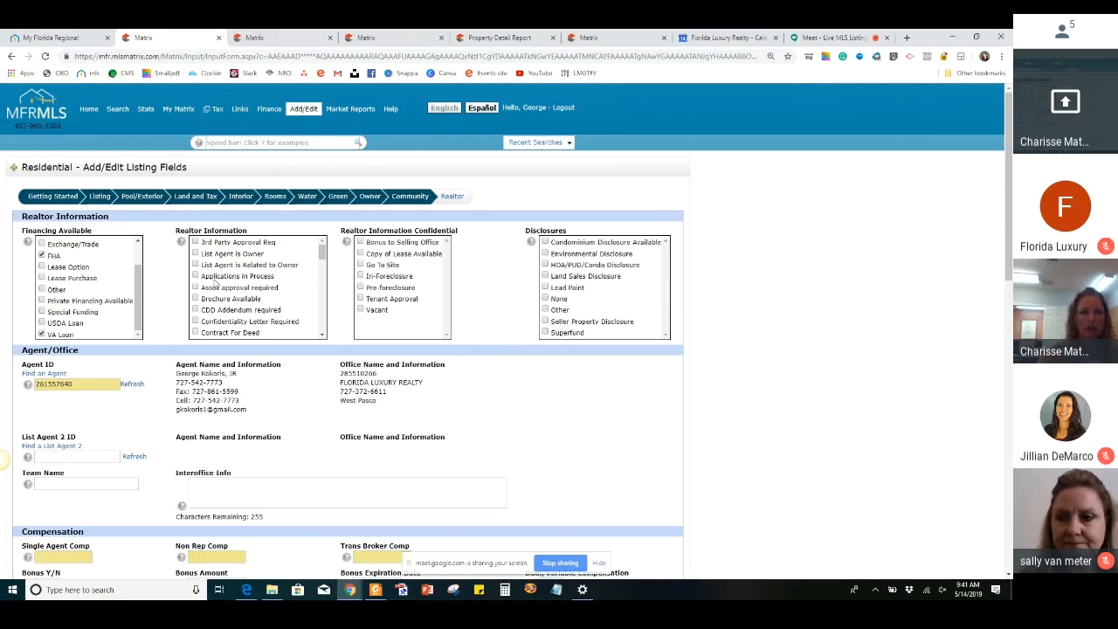
scroll(86, 291, up, 1)
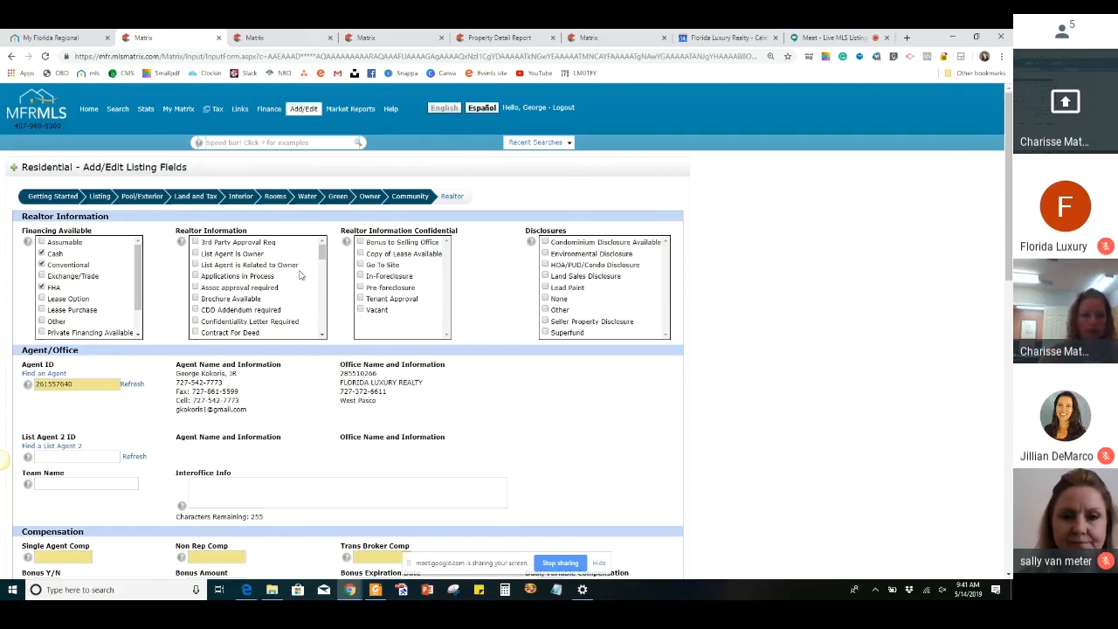
Select Docs Available in the listing's Realtor Information options
scroll(276, 275, down, 1)
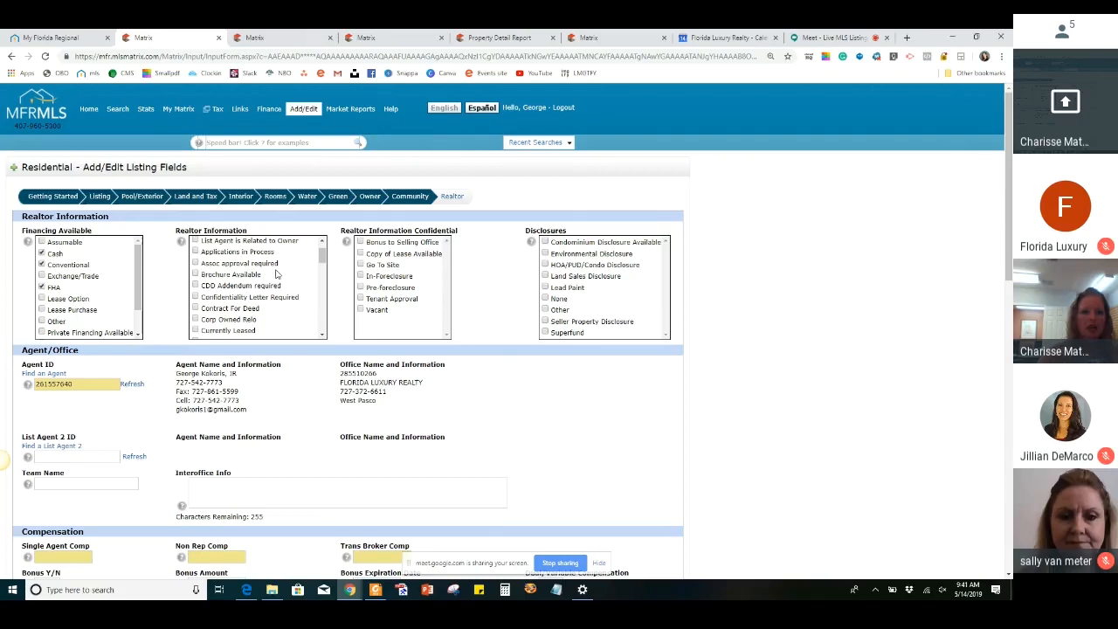
scroll(276, 274, down, 3)
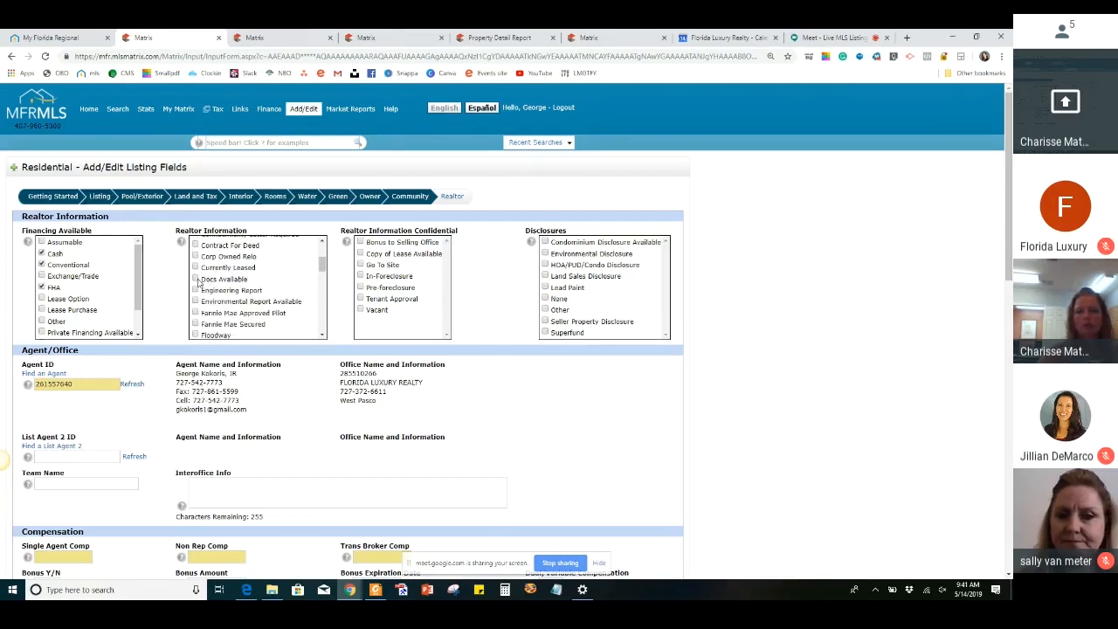
click(195, 279)
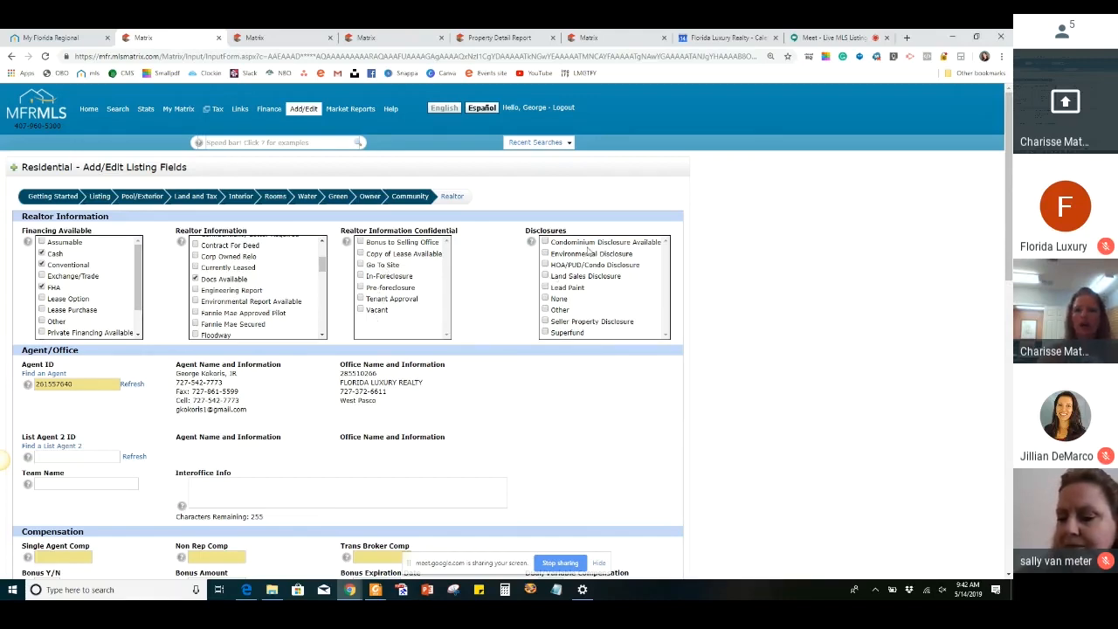
Set the Single Agent Comp to 3% in the listing's compensation details
scroll(582, 328, down, 1)
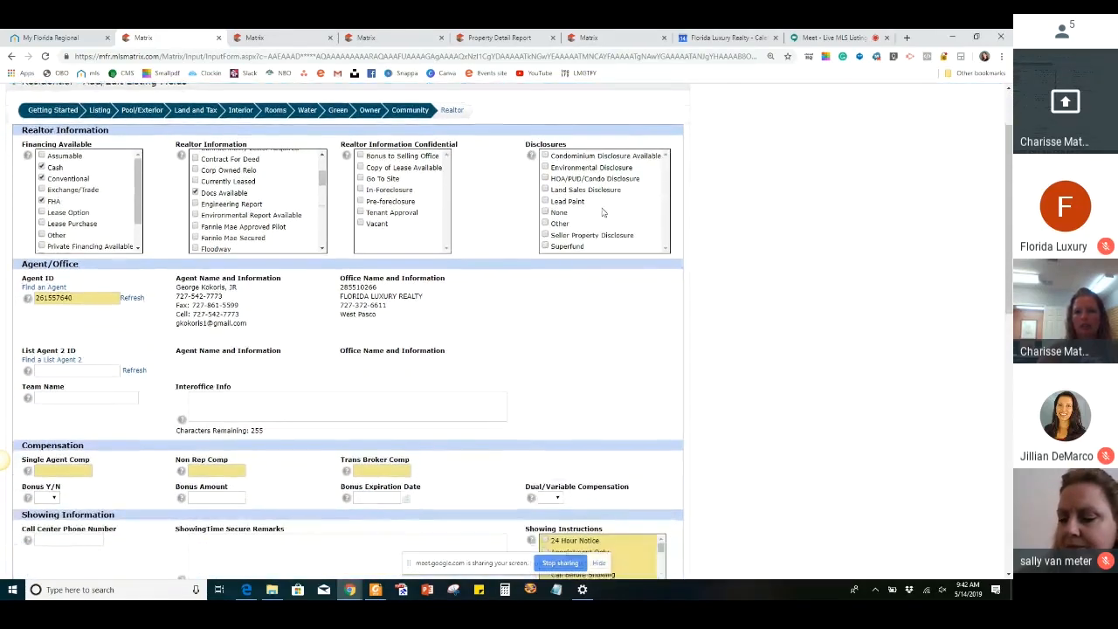
scroll(585, 289, up, 1)
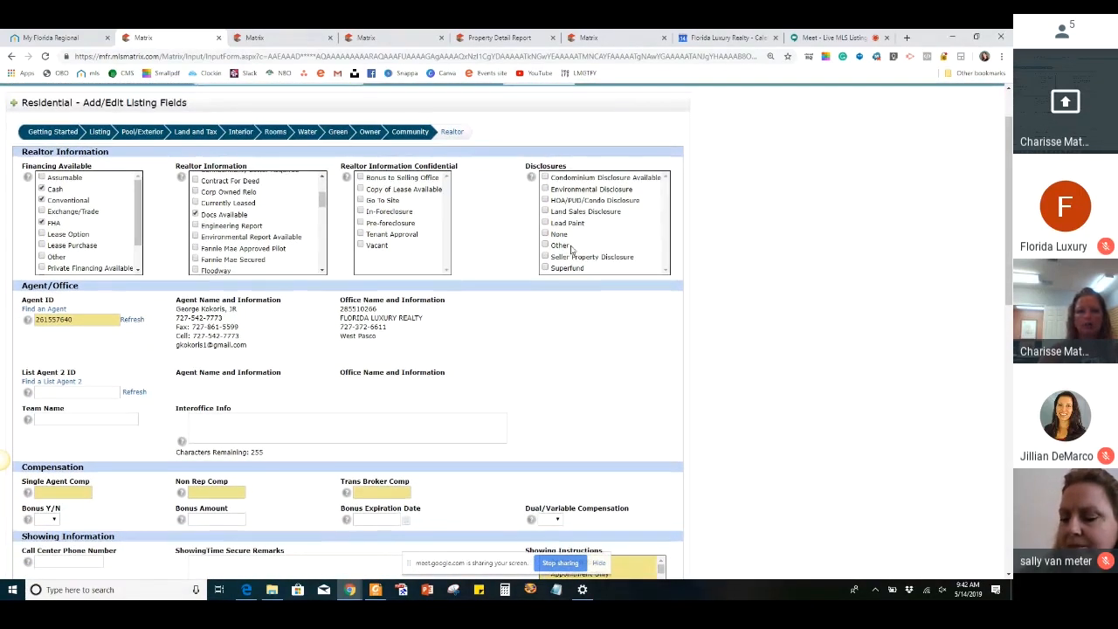
scroll(524, 314, down, 1)
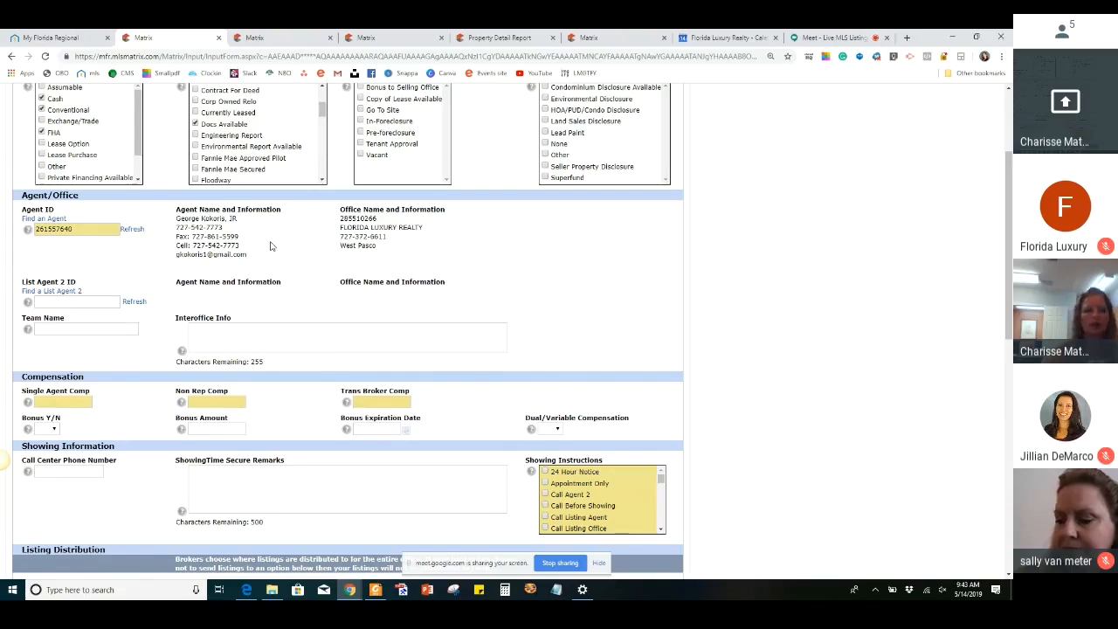
scroll(262, 205, down, 1)
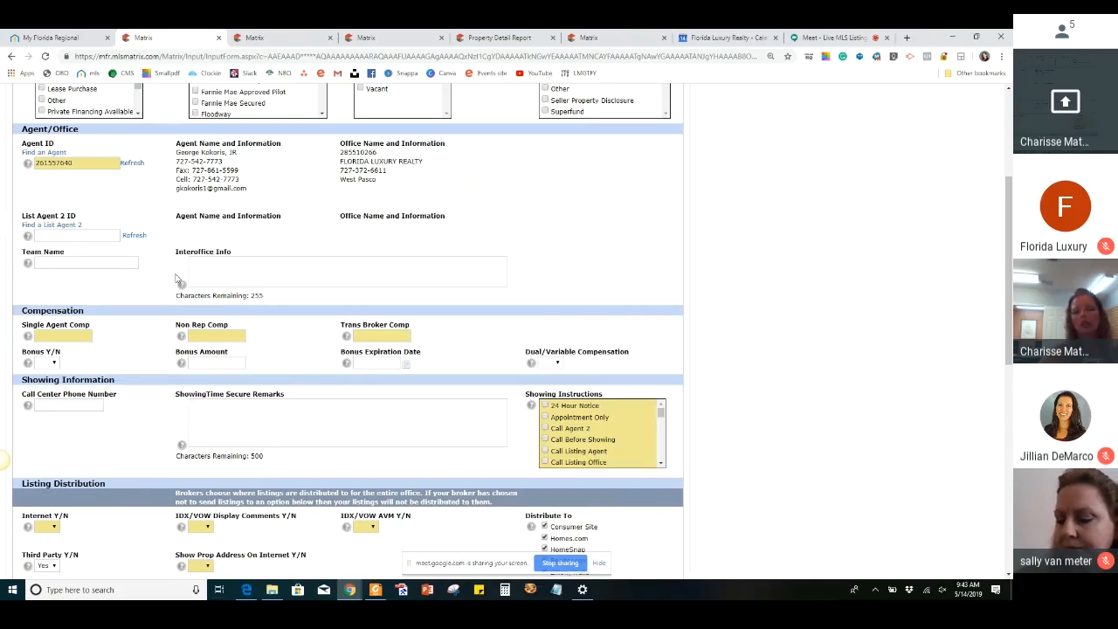
scroll(193, 261, down, 1)
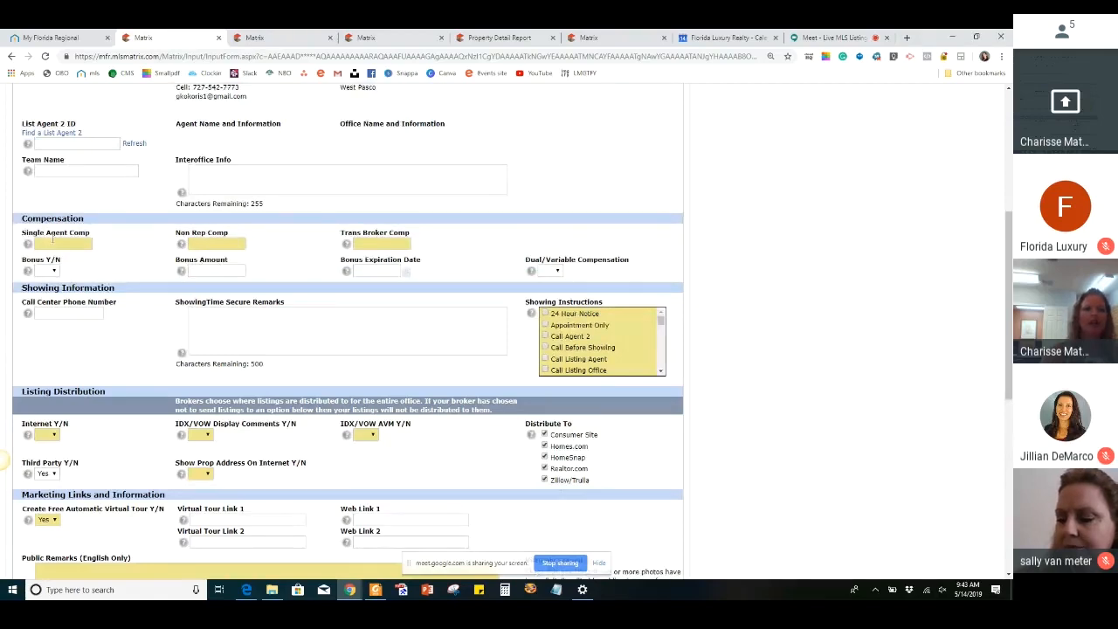
click(52, 242)
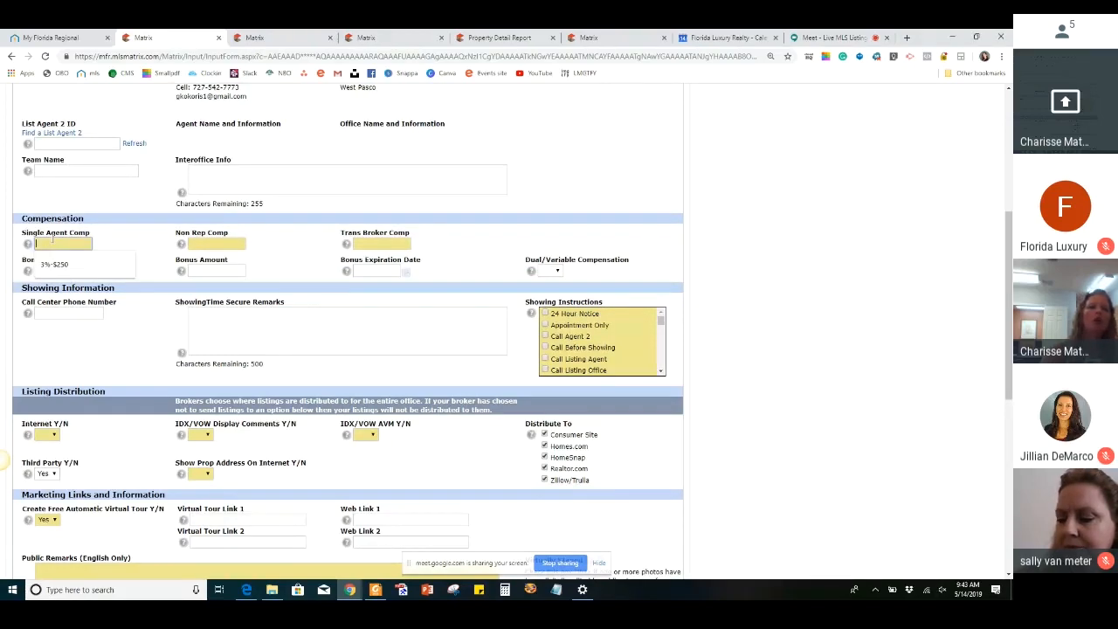
click(160, 249)
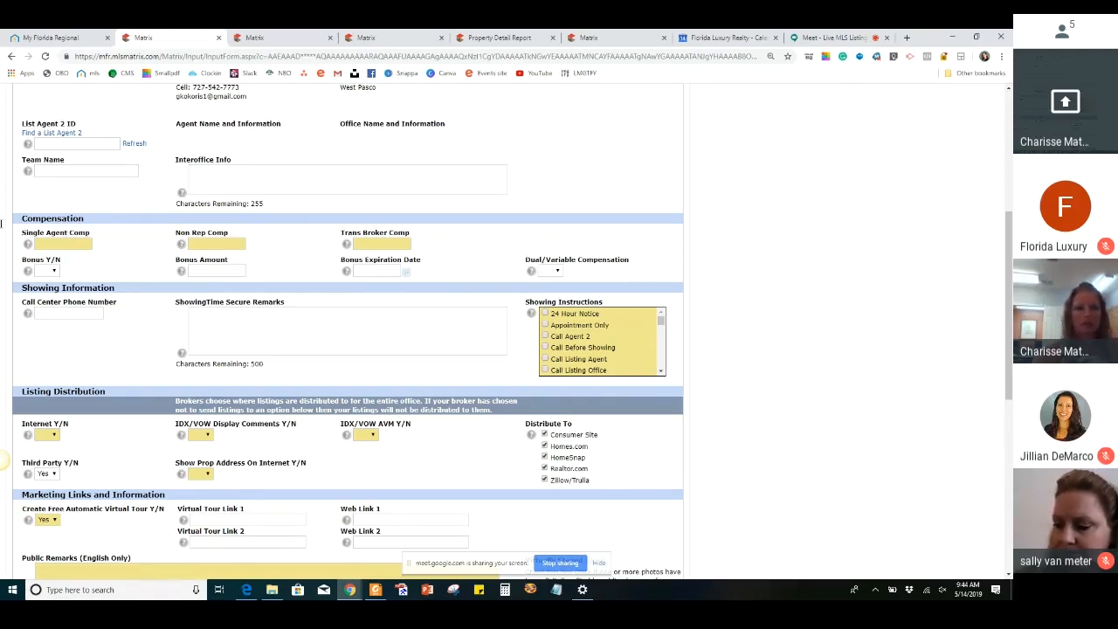
click(72, 248)
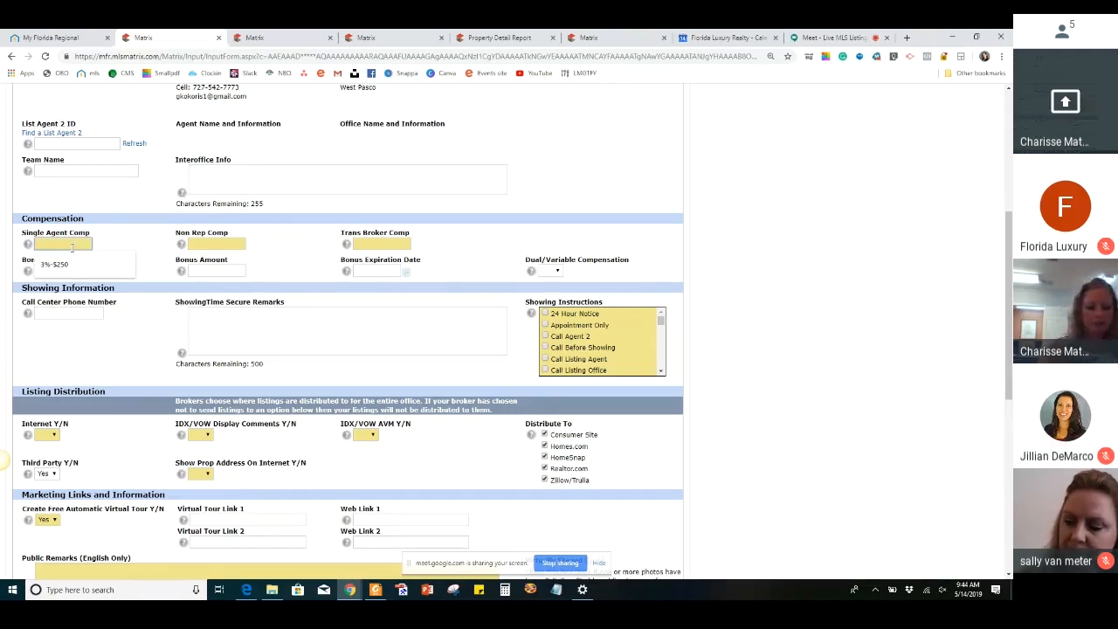
text(3)
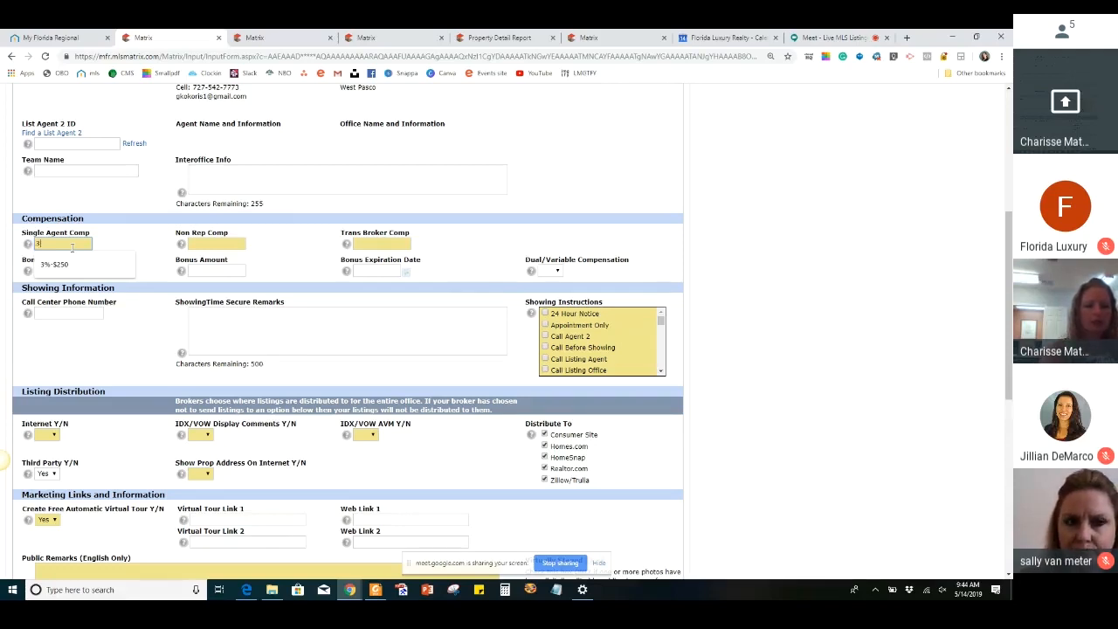
text(%)
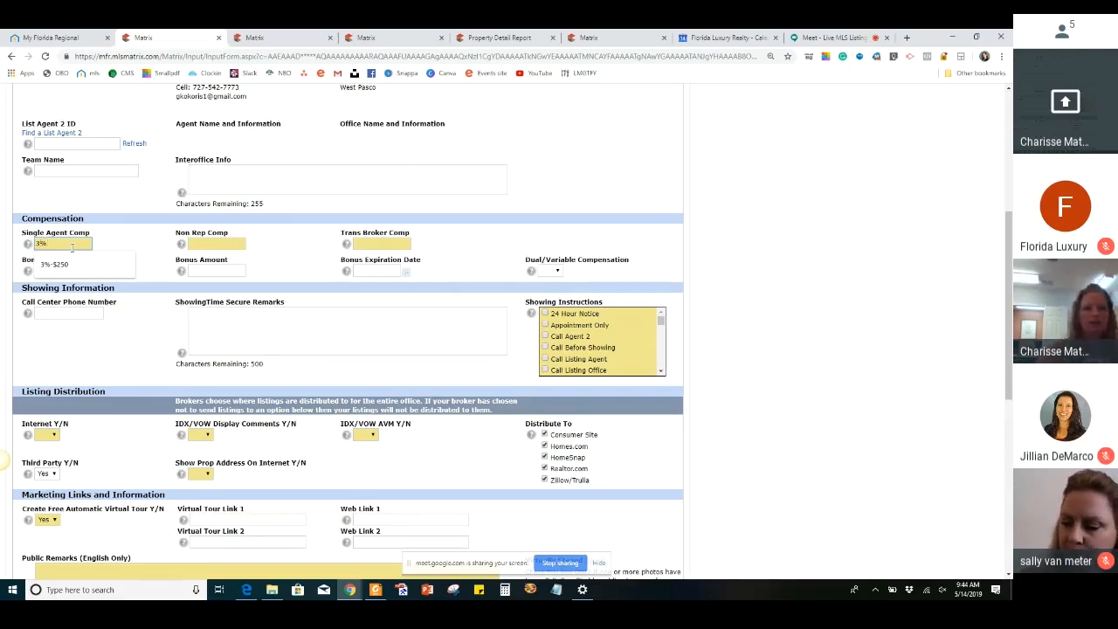
Try 3%-$250 as the Single Agent Comp, then cut the entry back to 3%
click(214, 245)
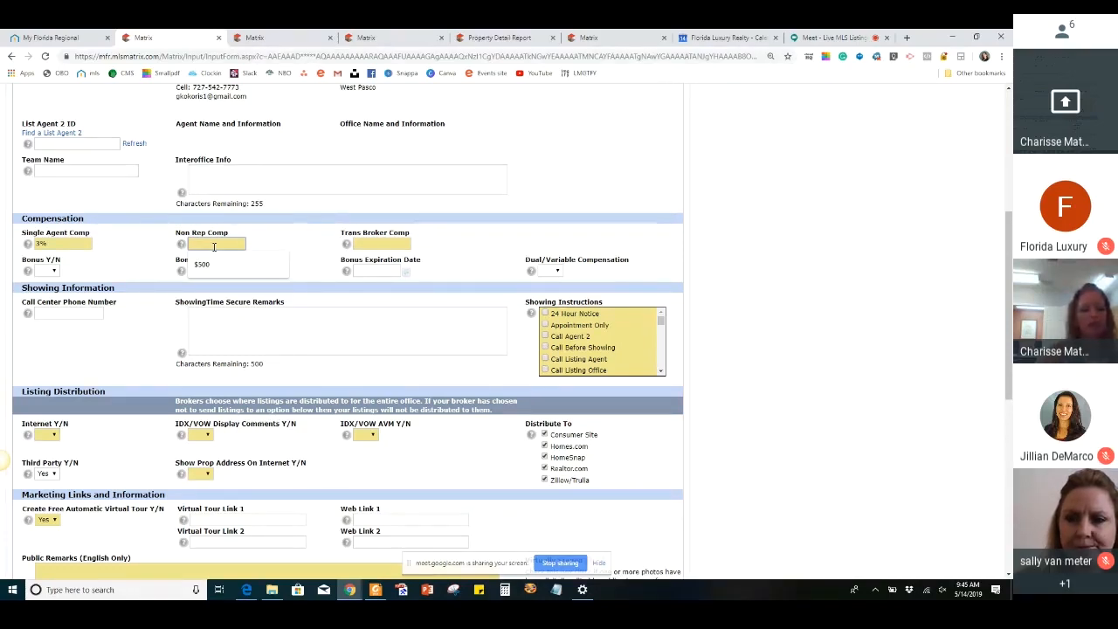
click(55, 245)
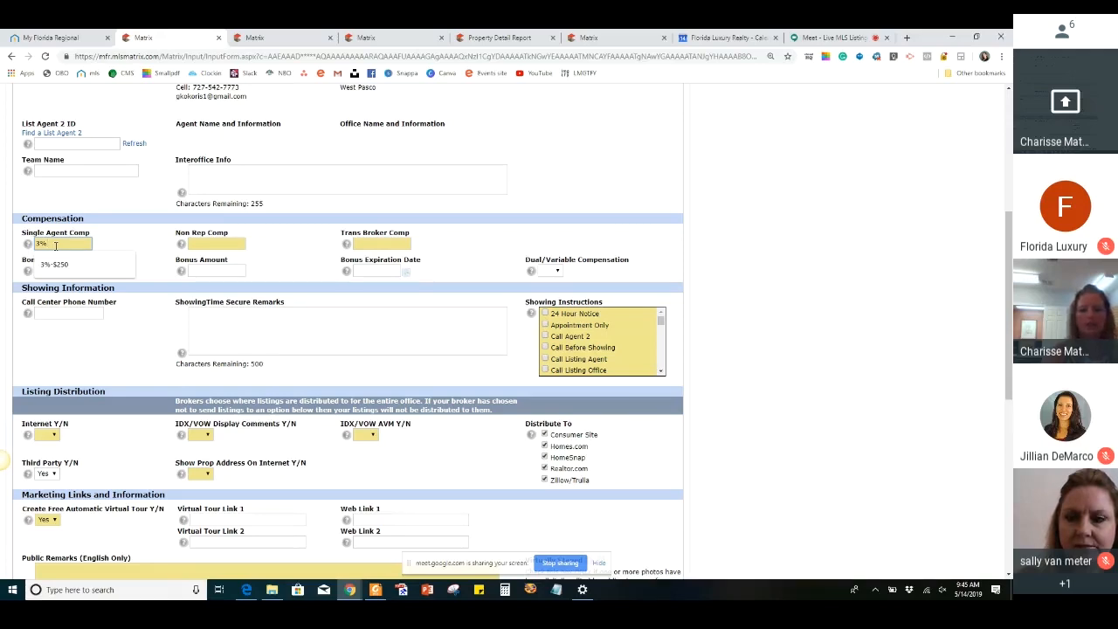
text(-$2)
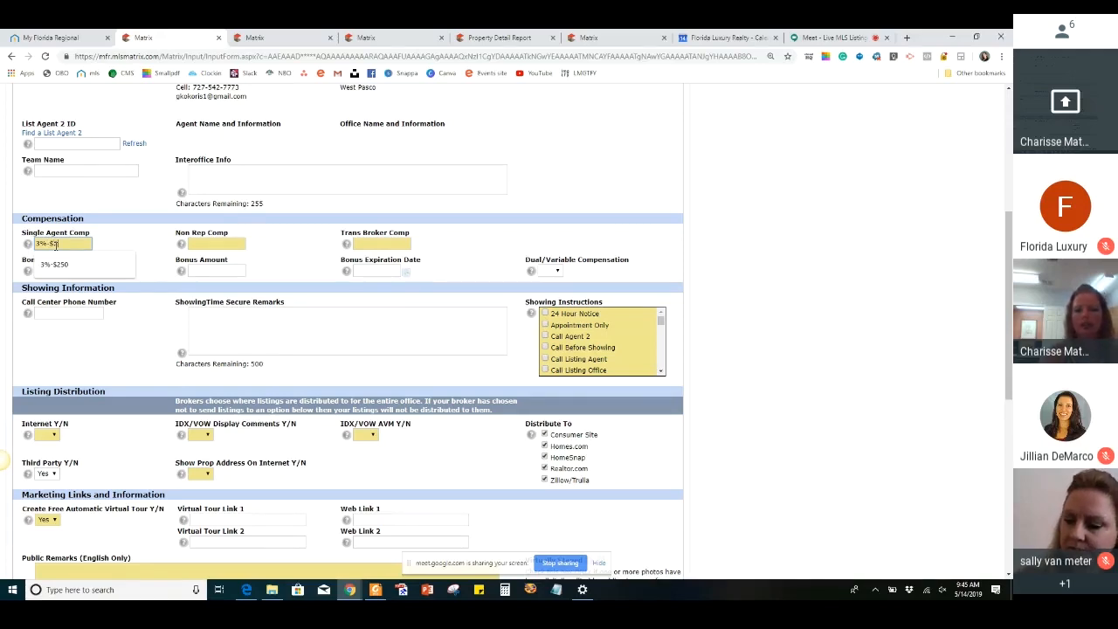
key(Down)
key(Return)
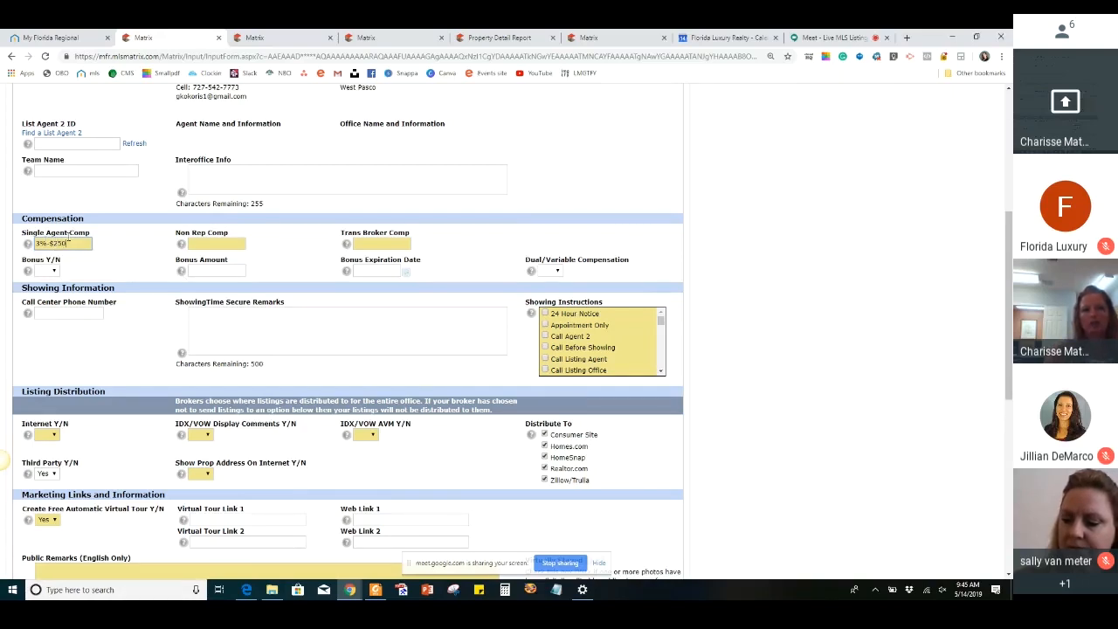
key(BackSpace)
key(BackSpace)
key(BackSpace)
key(BackSpace)
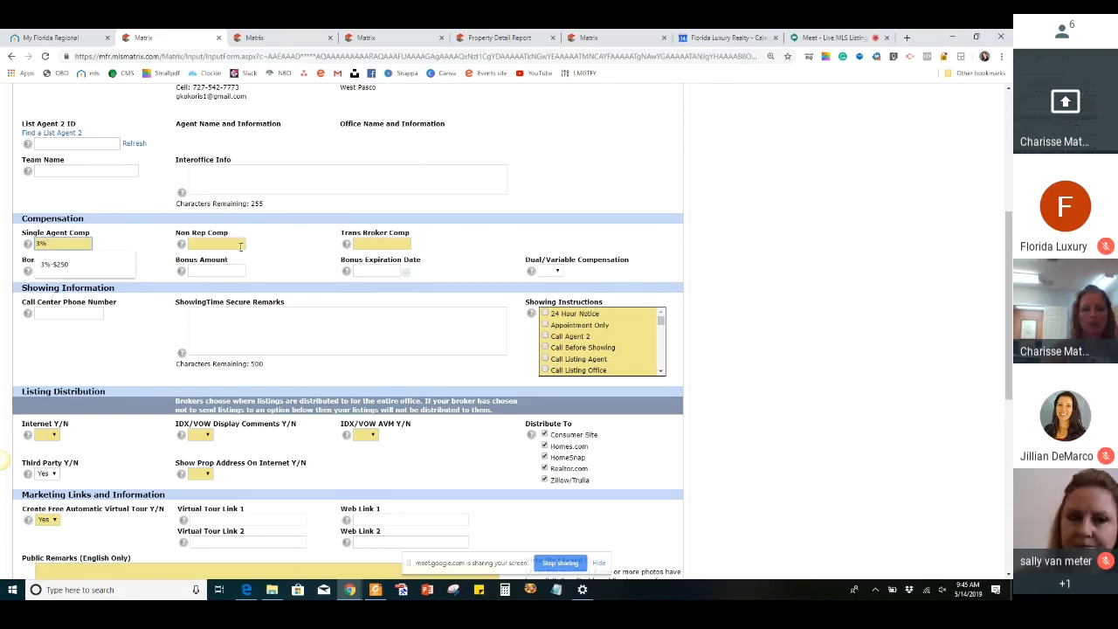
click(384, 244)
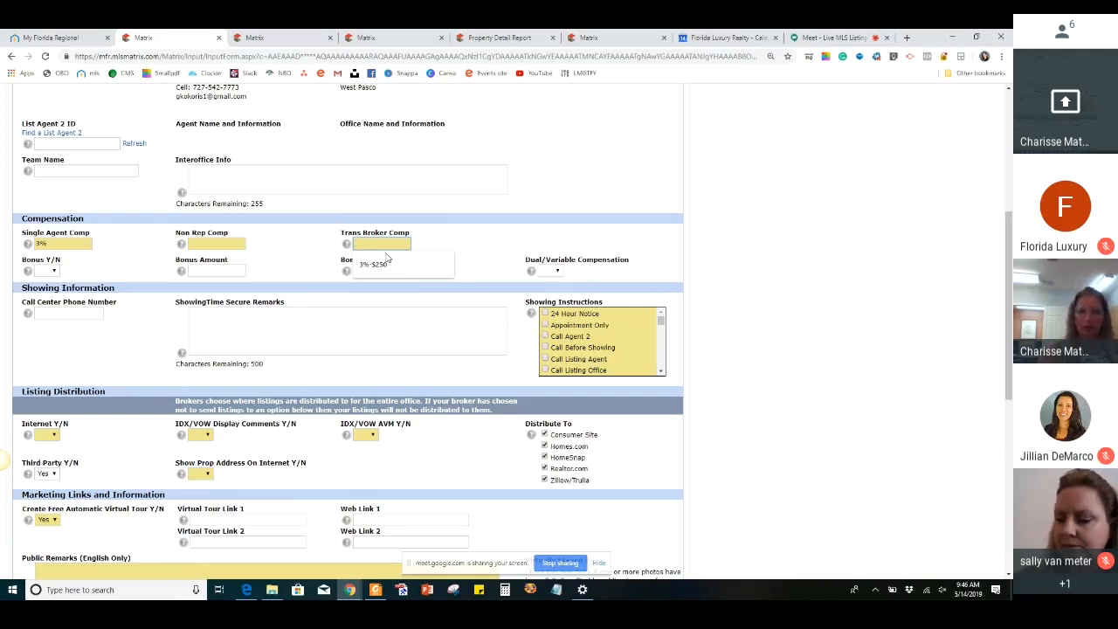
click(75, 243)
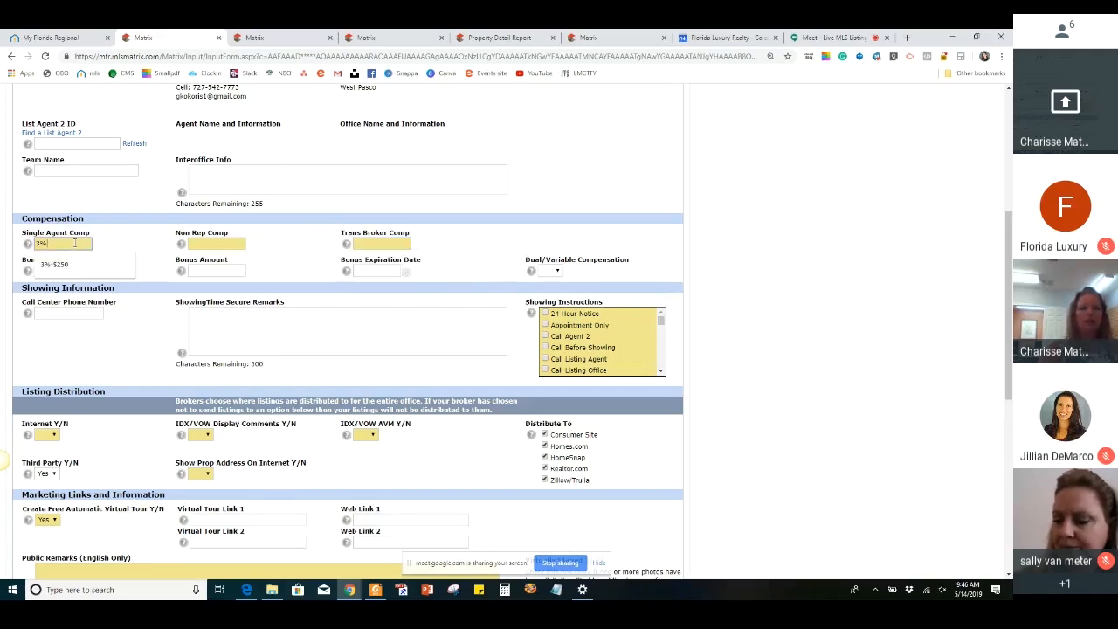
click(388, 248)
click(230, 247)
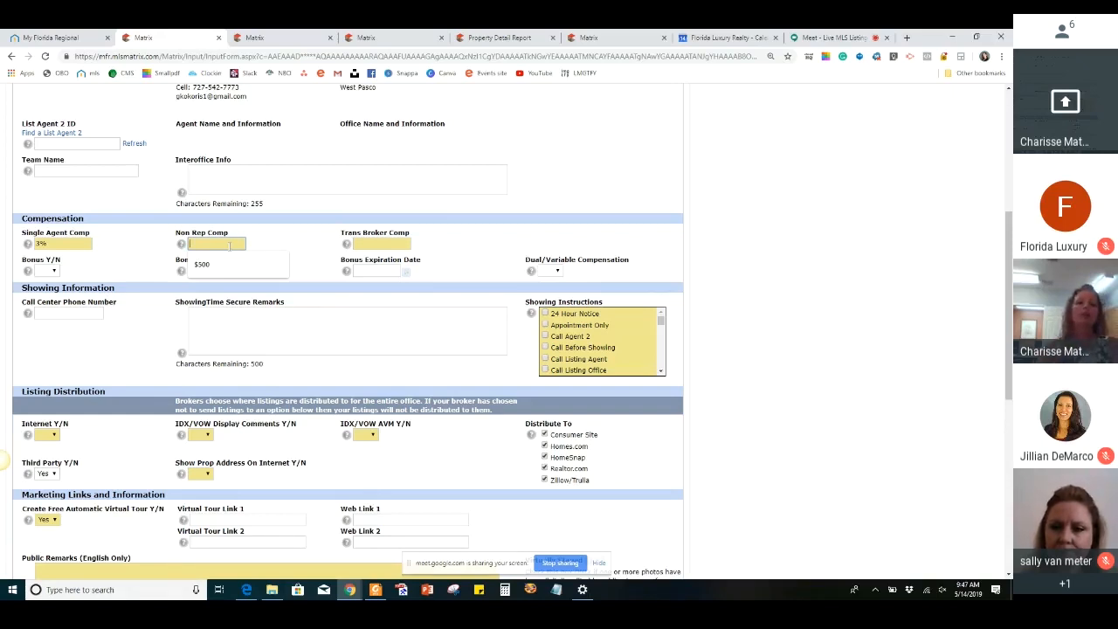
Set the Trans Broker Comp to 3% and the Non Rep Comp to $500
click(367, 244)
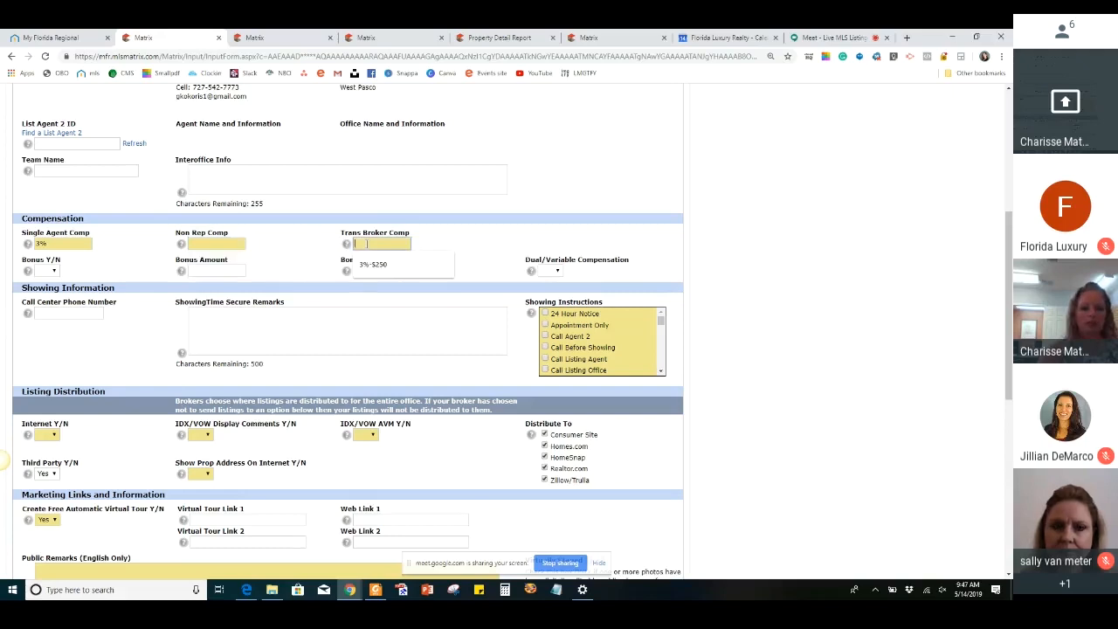
text(4)
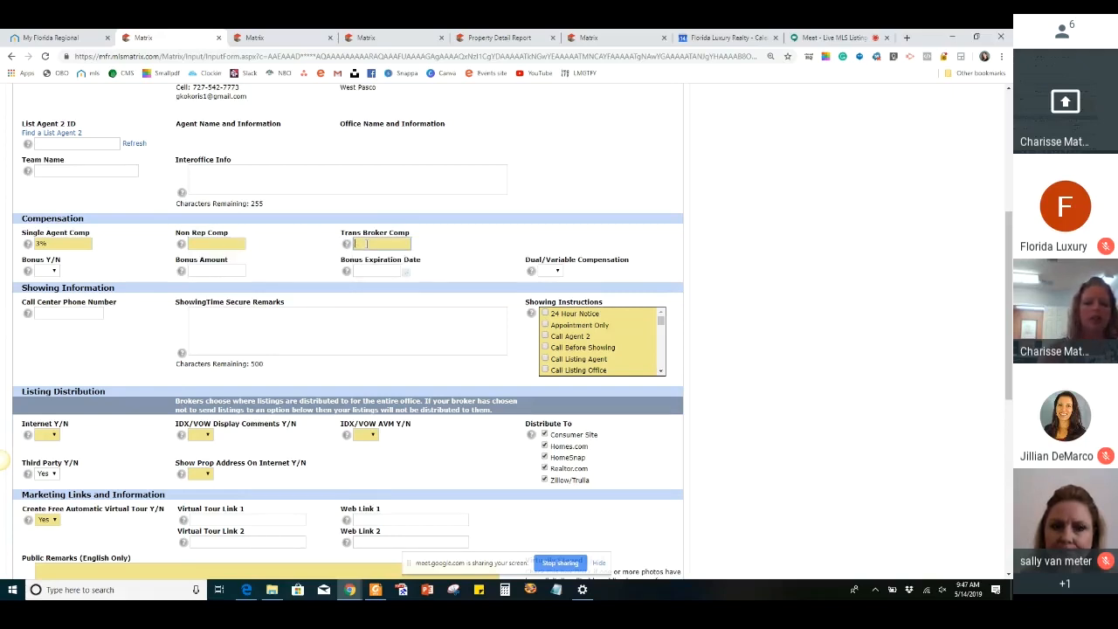
text(3%)
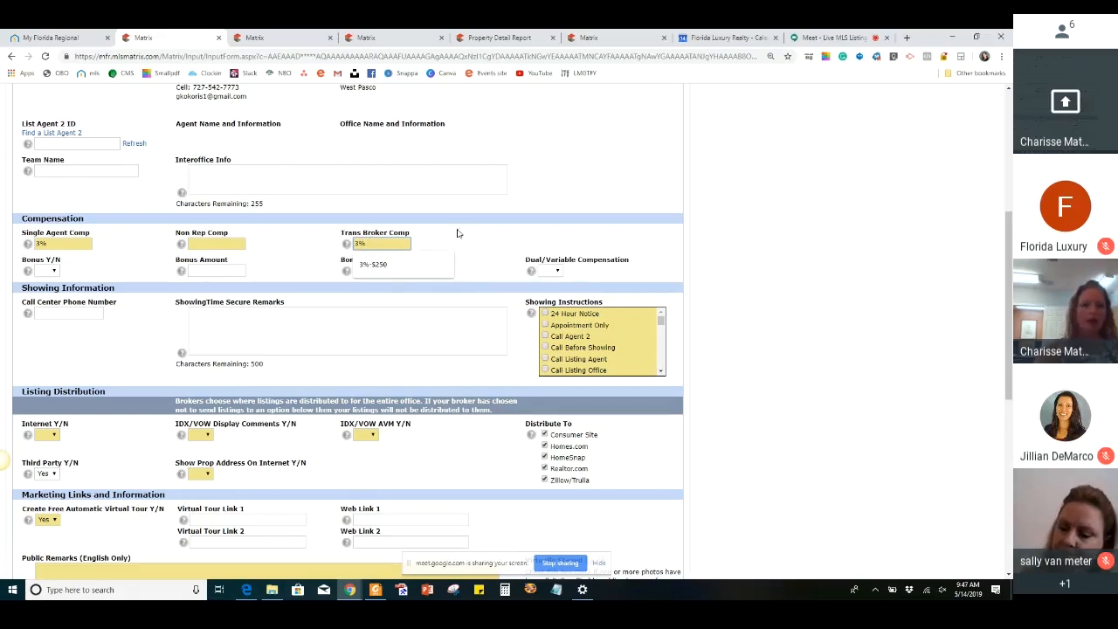
click(220, 244)
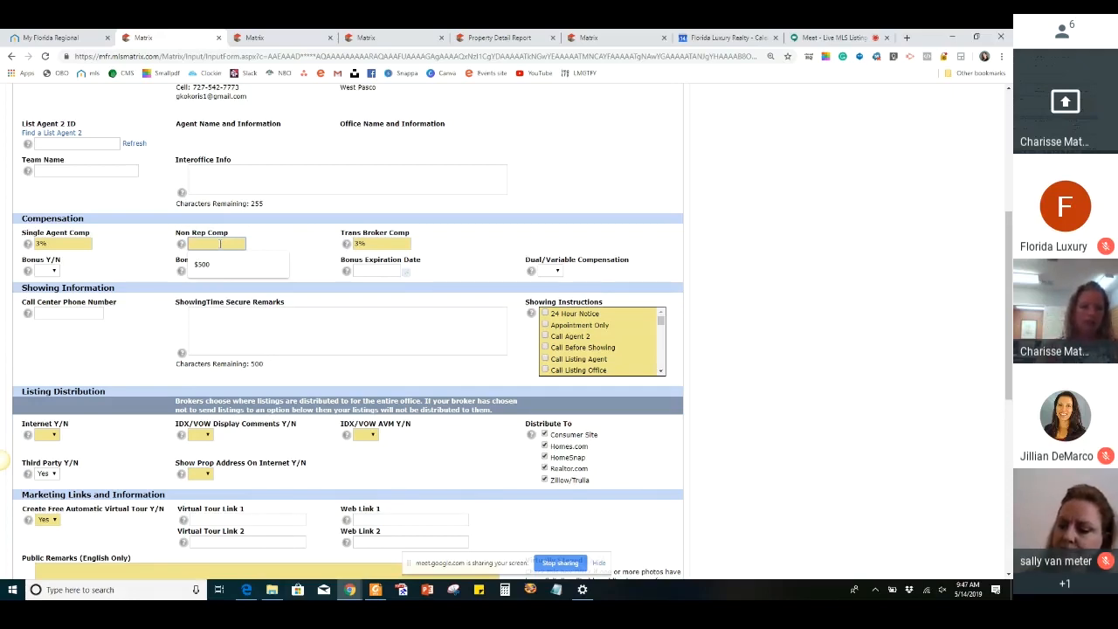
text($500)
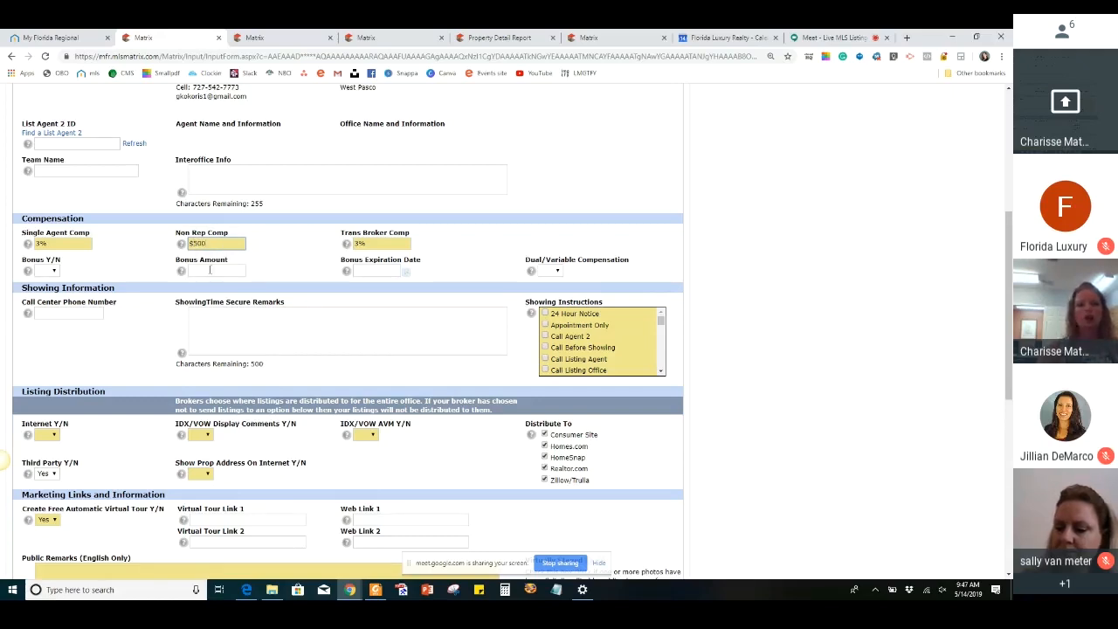
click(210, 270)
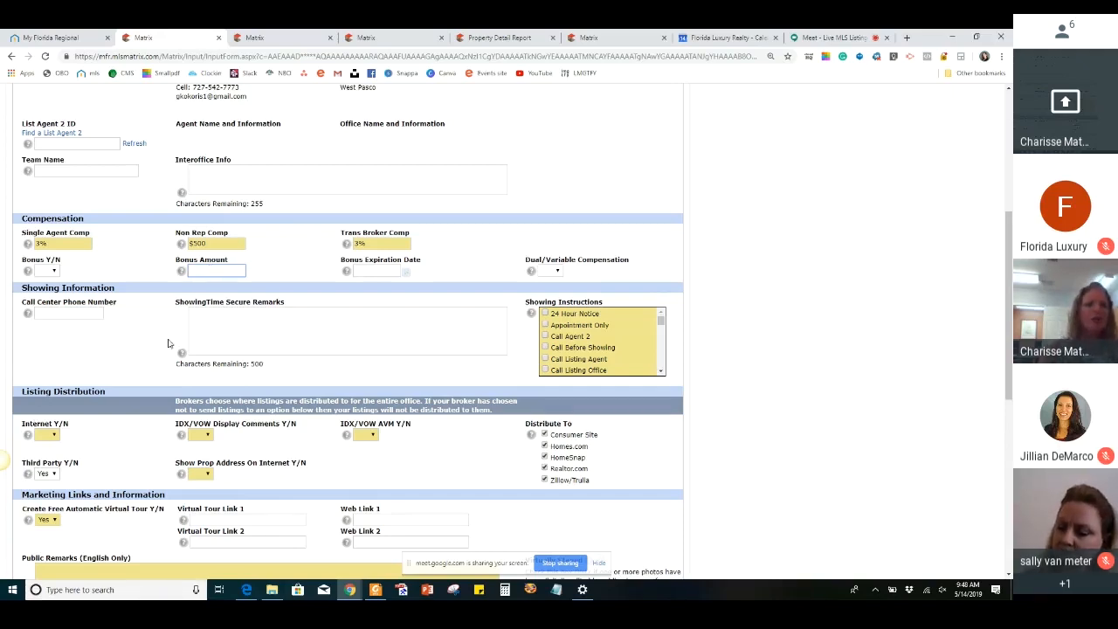
scroll(142, 333, down, 1)
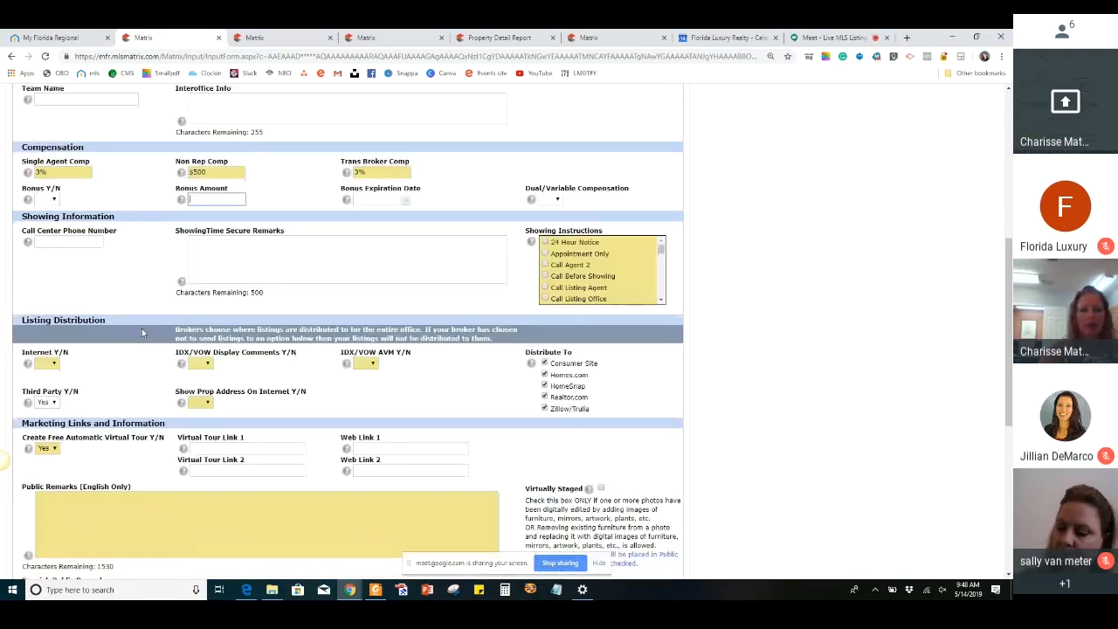
click(93, 242)
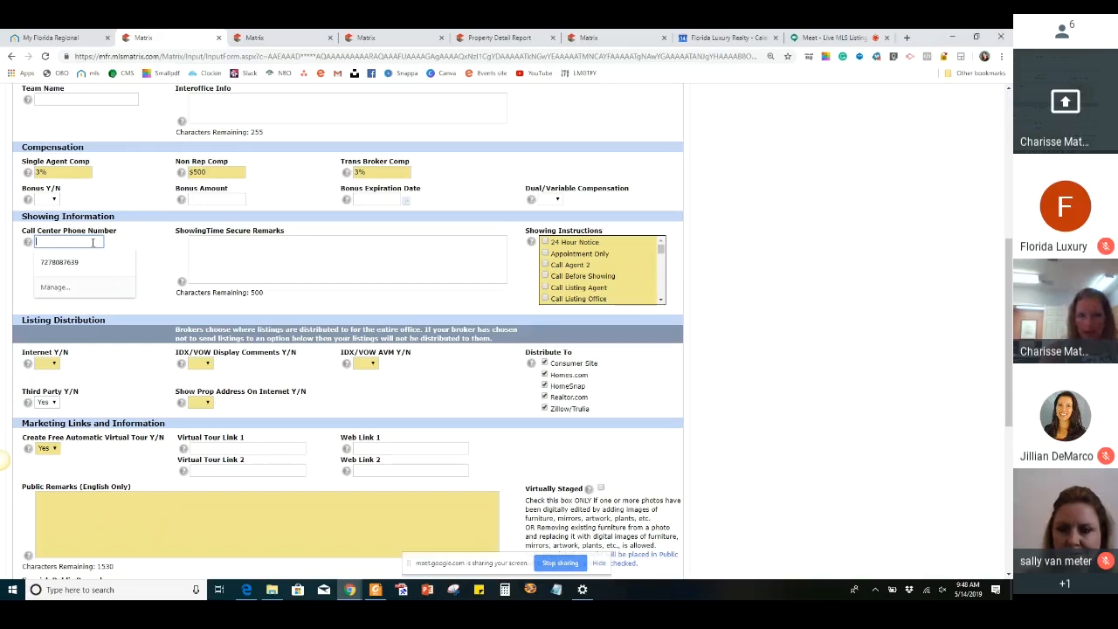
click(227, 249)
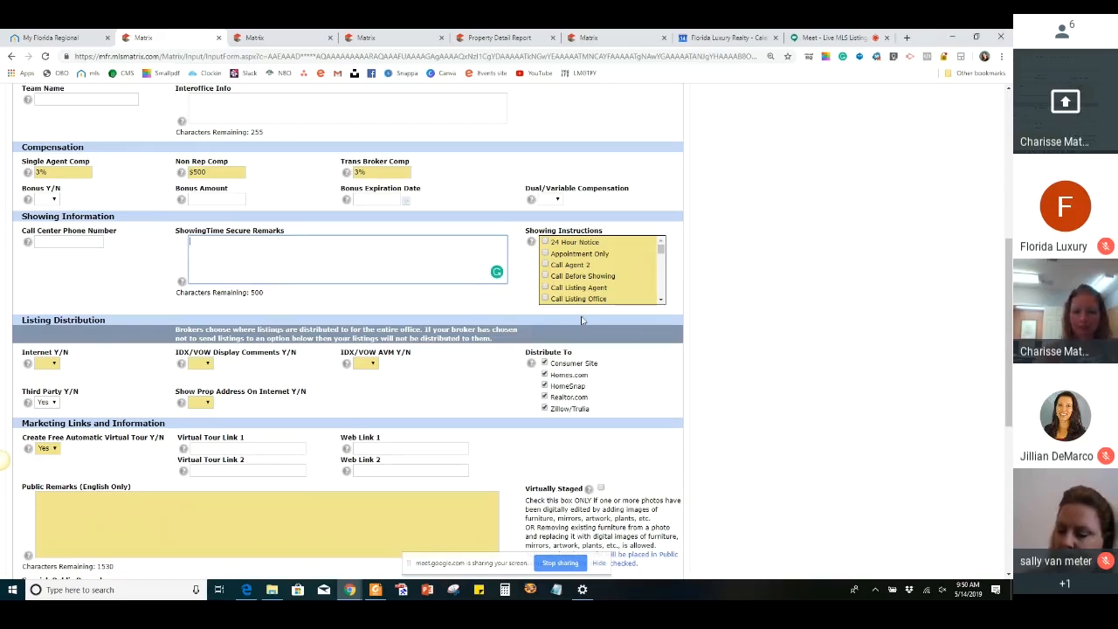
Select Call Listing Agent in the listing's Showing Instructions
scroll(585, 297, down, 2)
scroll(588, 279, up, 2)
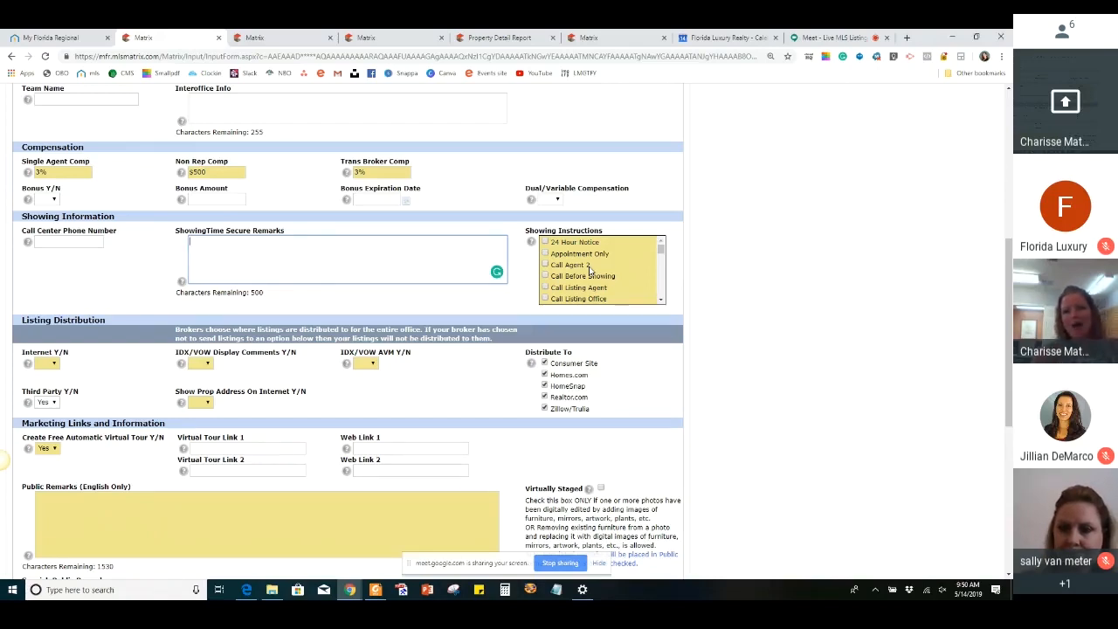
scroll(590, 271, down, 1)
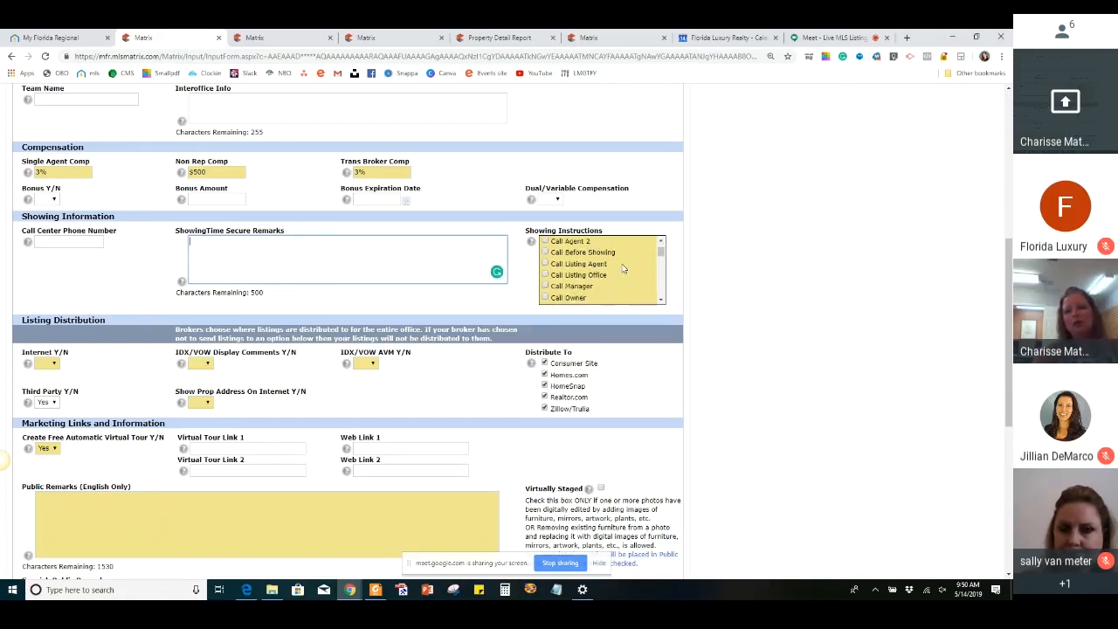
click(545, 260)
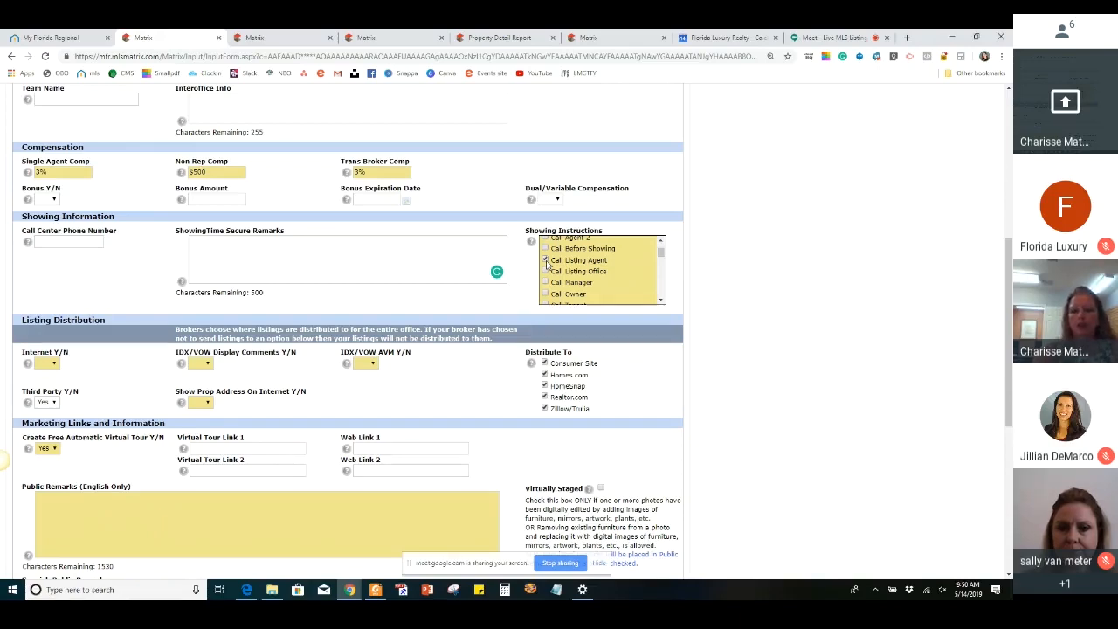
Add Use ShowingTime Button to the selected Showing Instructions
scroll(599, 271, down, 2)
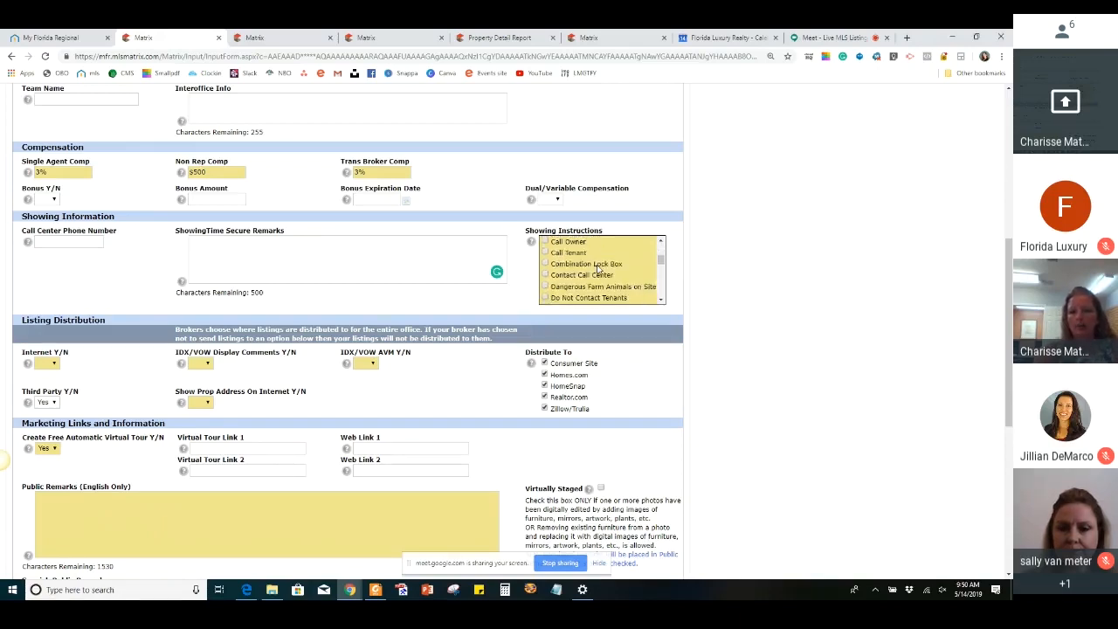
scroll(599, 270, down, 4)
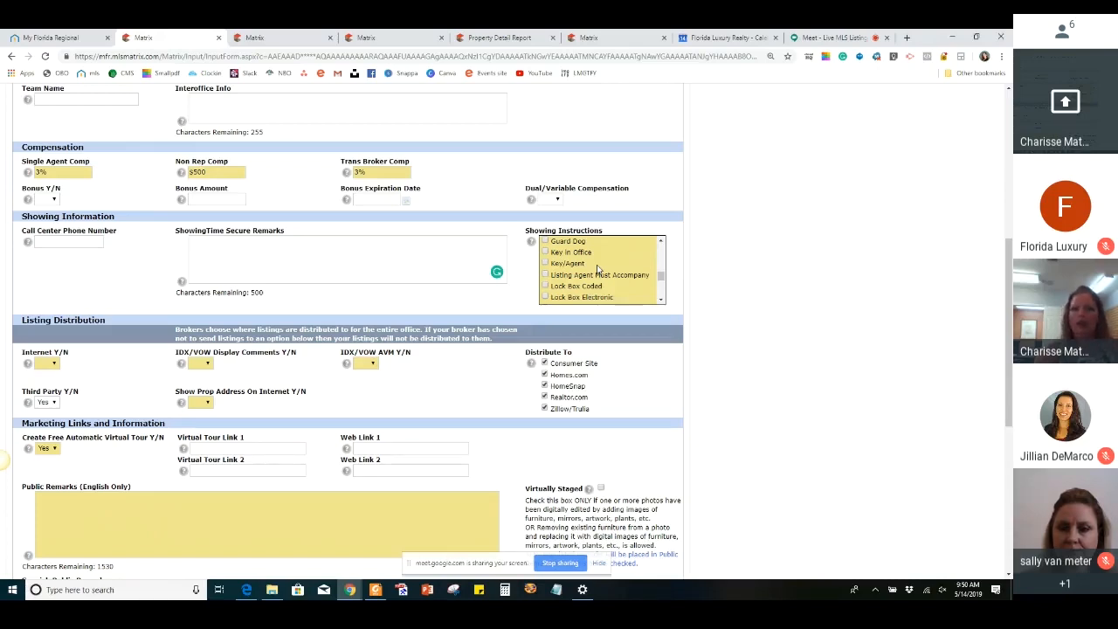
scroll(598, 269, down, 1)
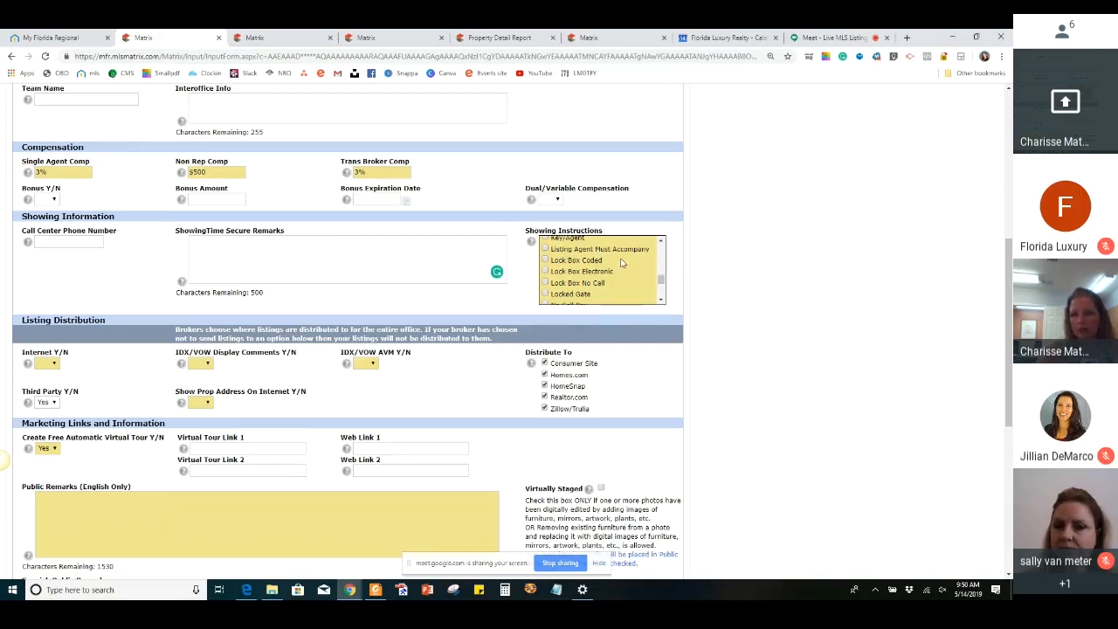
scroll(621, 263, down, 2)
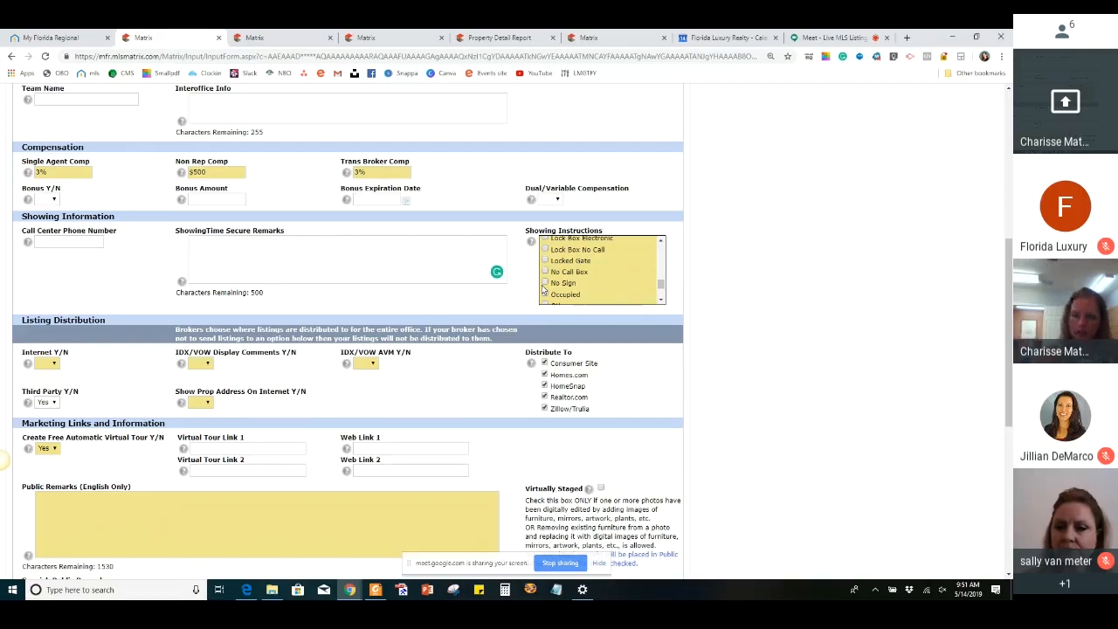
scroll(612, 275, down, 3)
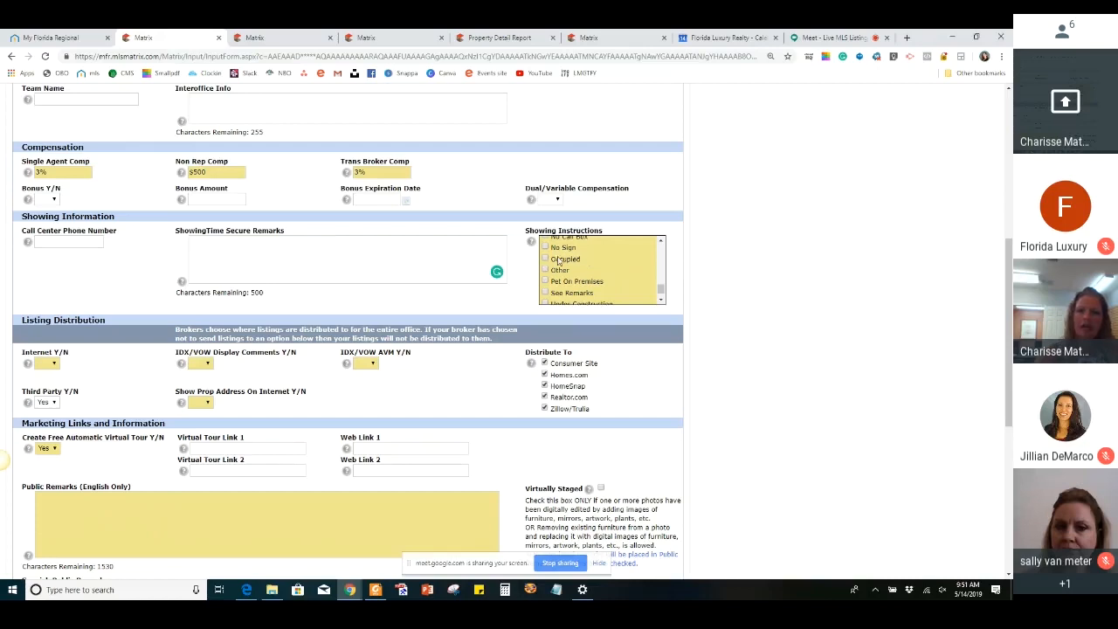
scroll(566, 267, down, 1)
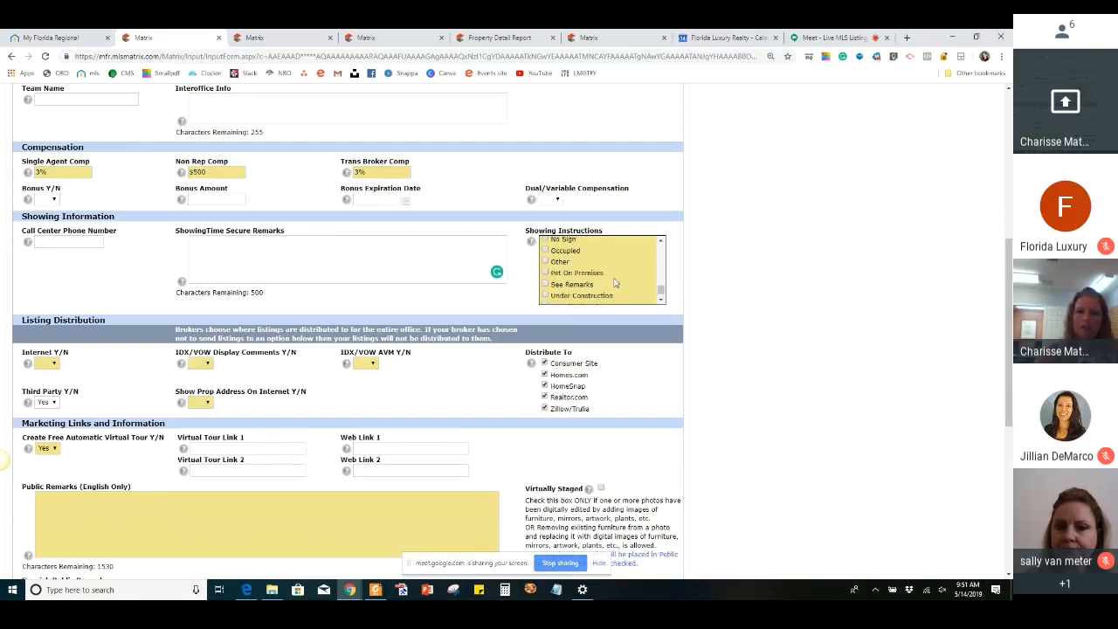
scroll(557, 275, down, 1)
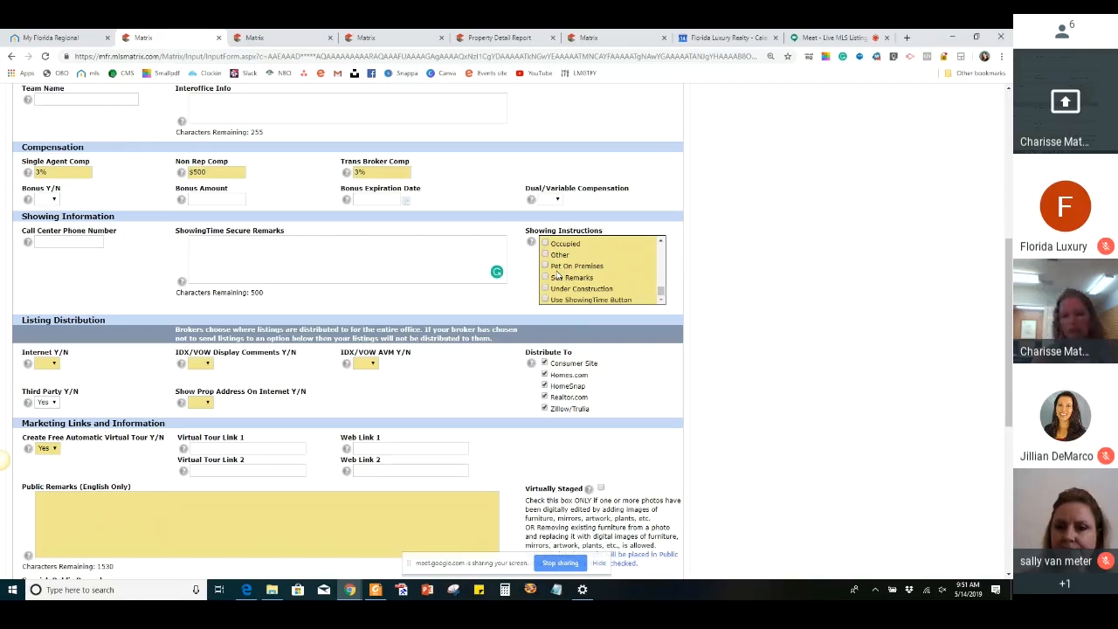
scroll(557, 275, down, 1)
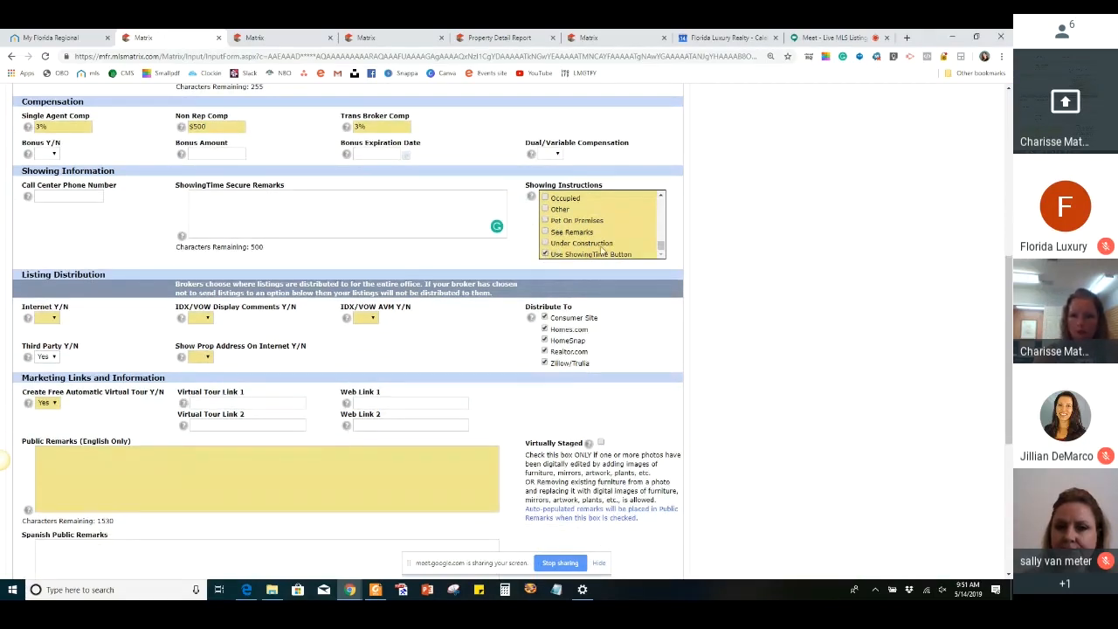
scroll(601, 251, up, 1)
scroll(615, 211, down, 1)
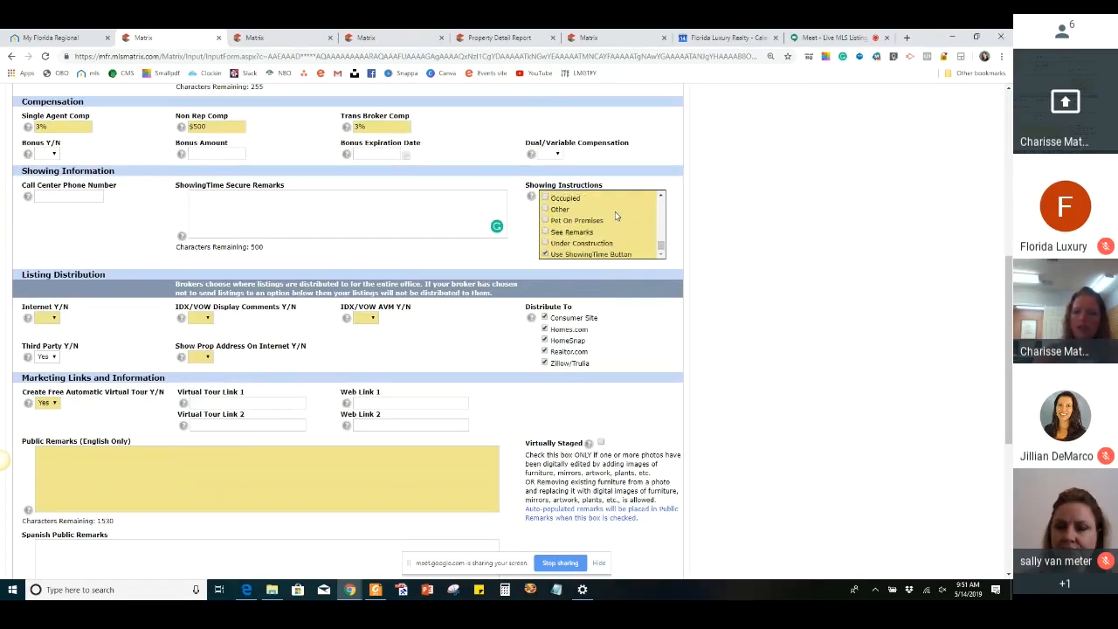
Add Lock Box Electronic to the selected Showing Instructions
scroll(812, 212, up, 1)
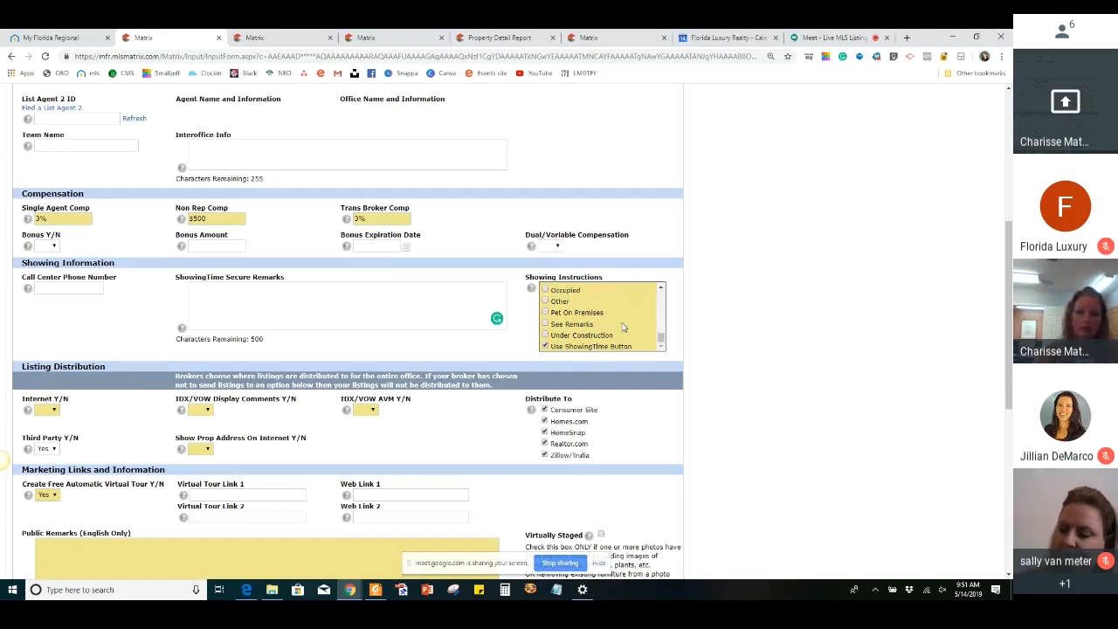
scroll(623, 326, up, 1)
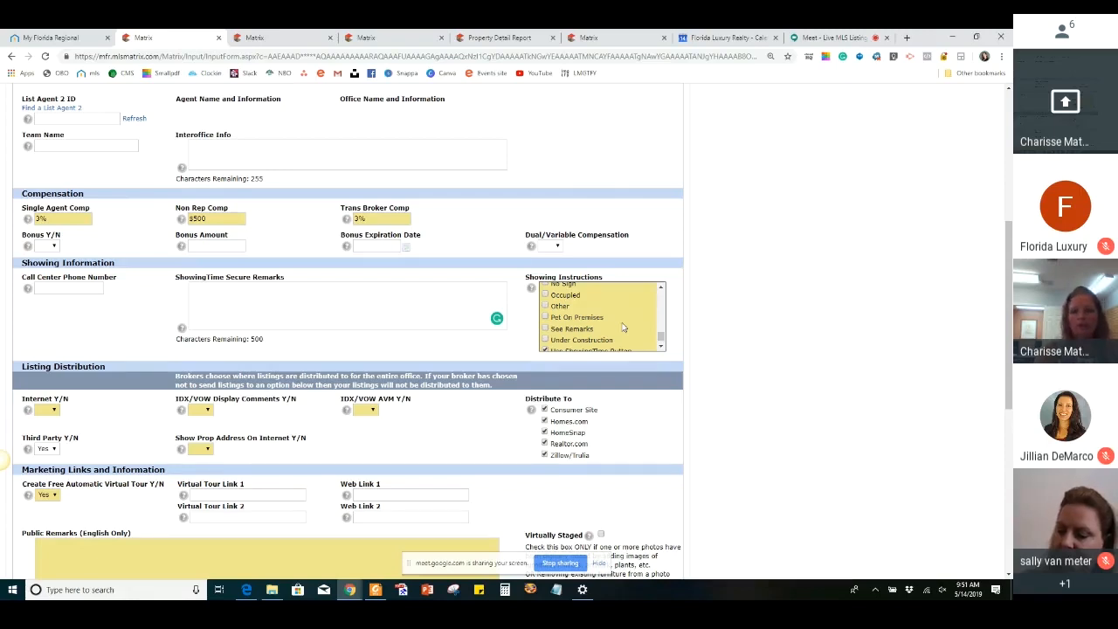
scroll(622, 328, up, 1)
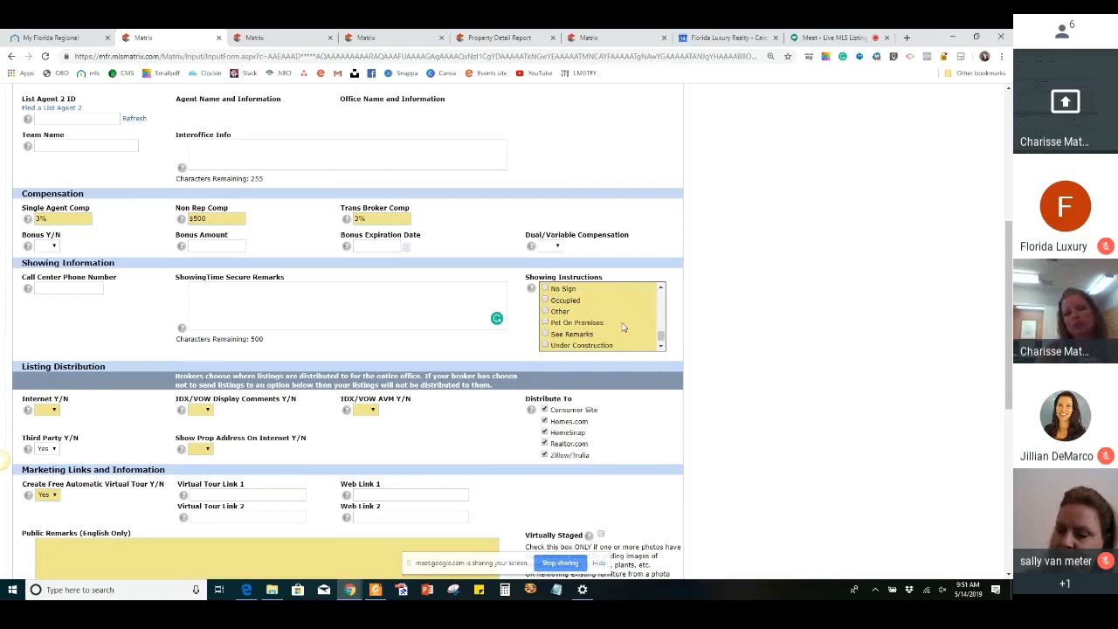
scroll(623, 328, up, 1)
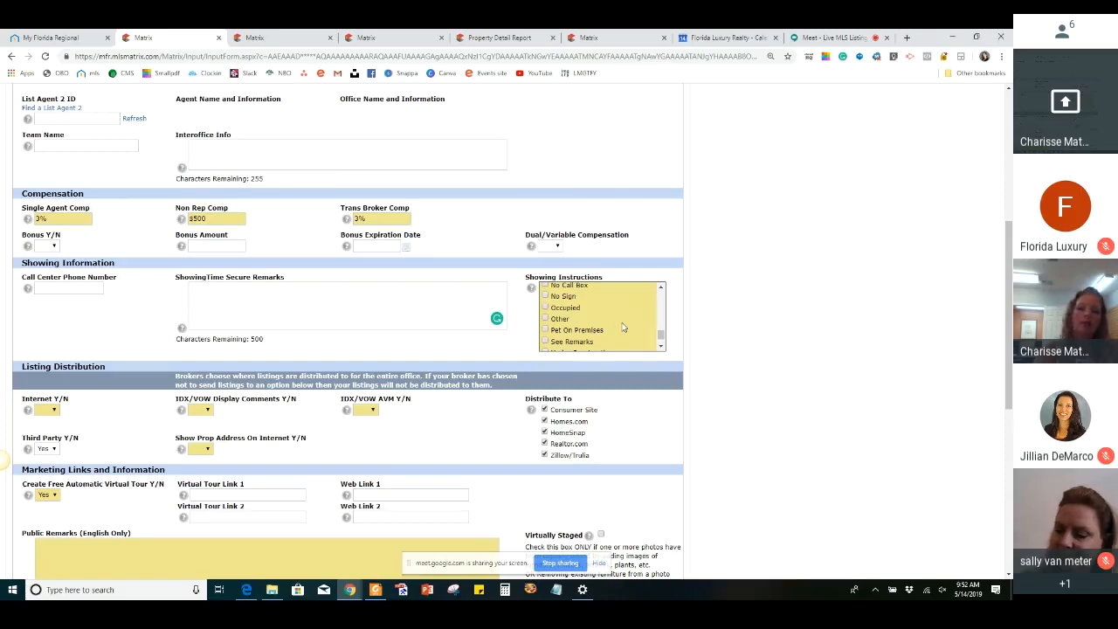
scroll(623, 328, up, 1)
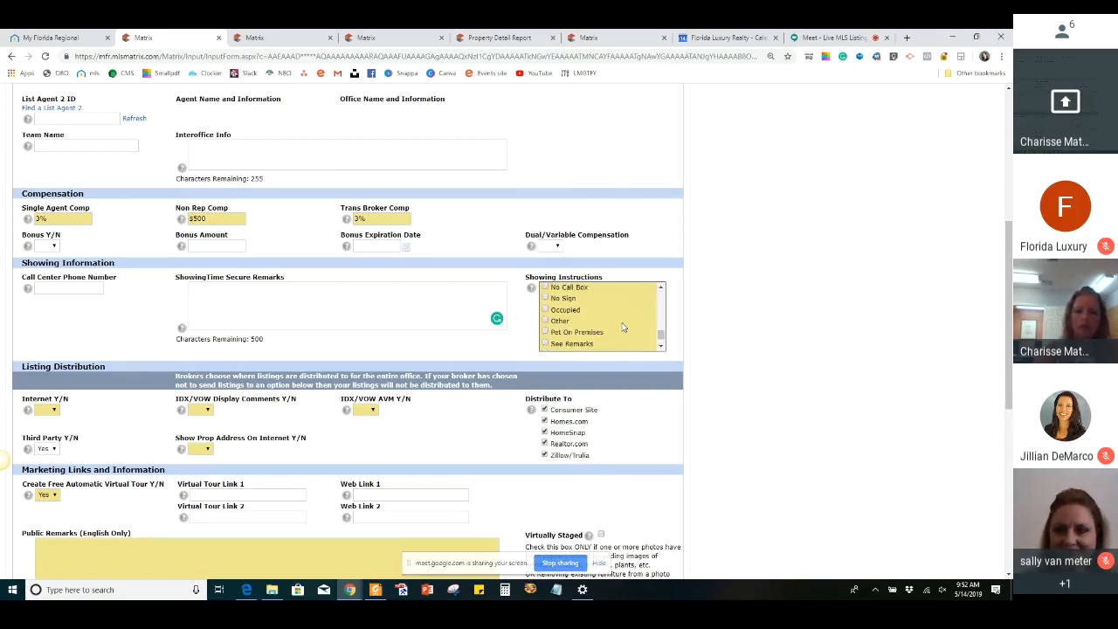
scroll(623, 328, up, 3)
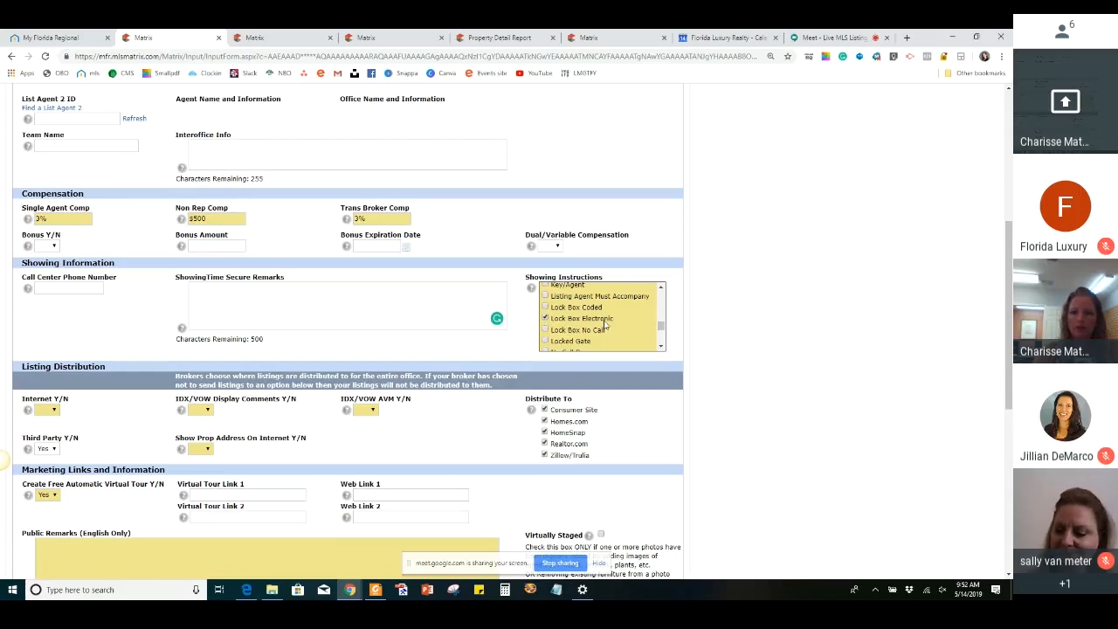
scroll(603, 324, up, 3)
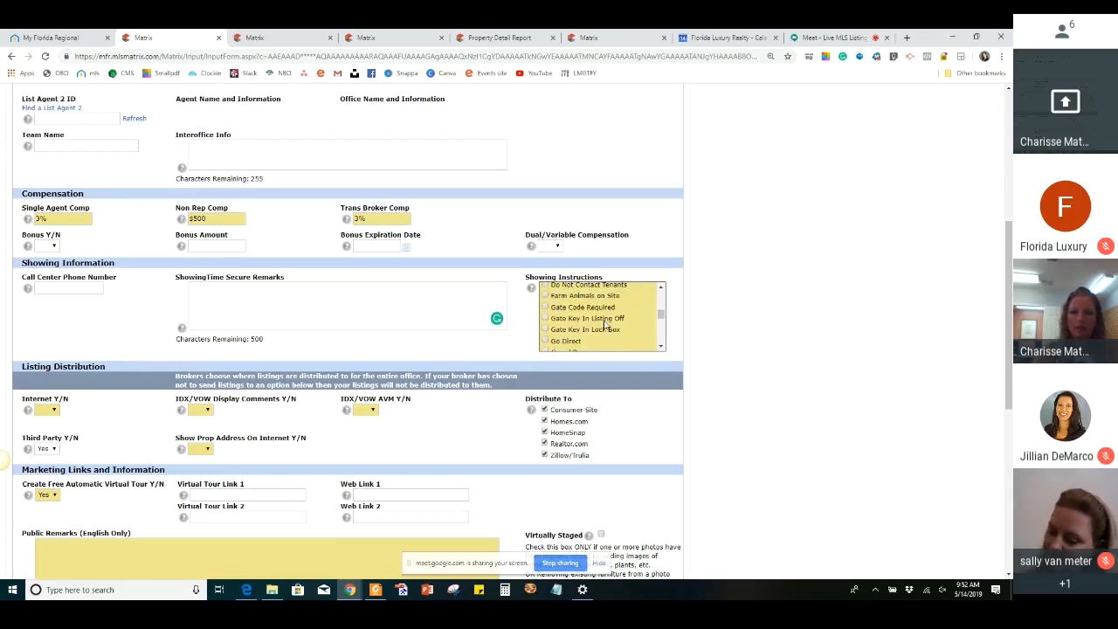
Set Internet, IDX/VOW Display Comments, IDX/VOW AVM and Show Prop Address On Internet to Yes in the Listing Distribution section
scroll(162, 159, down, 2)
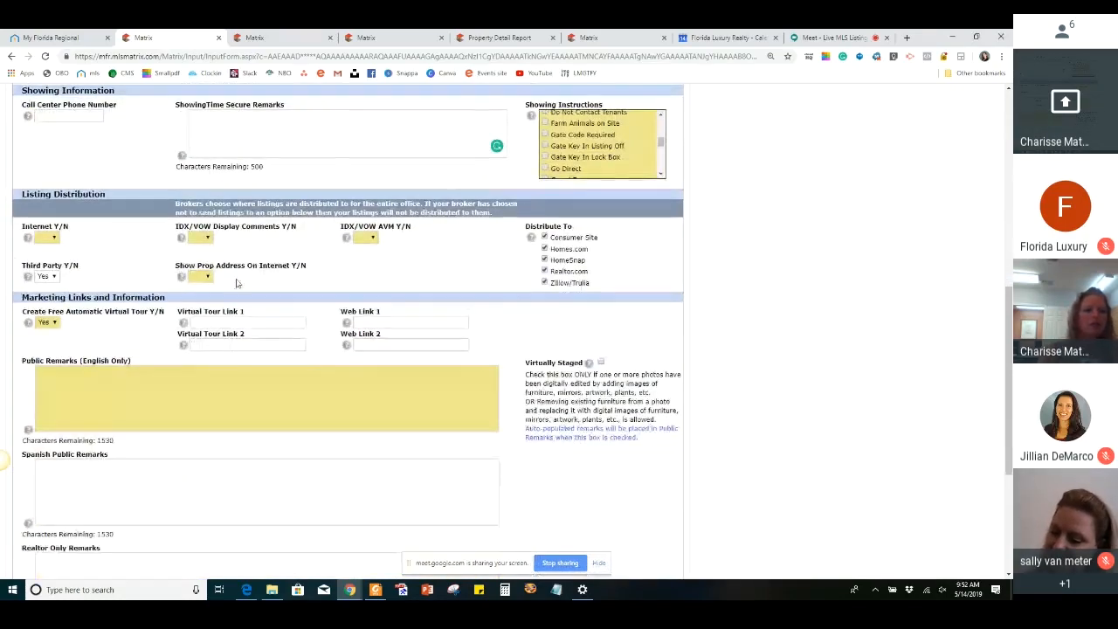
click(47, 238)
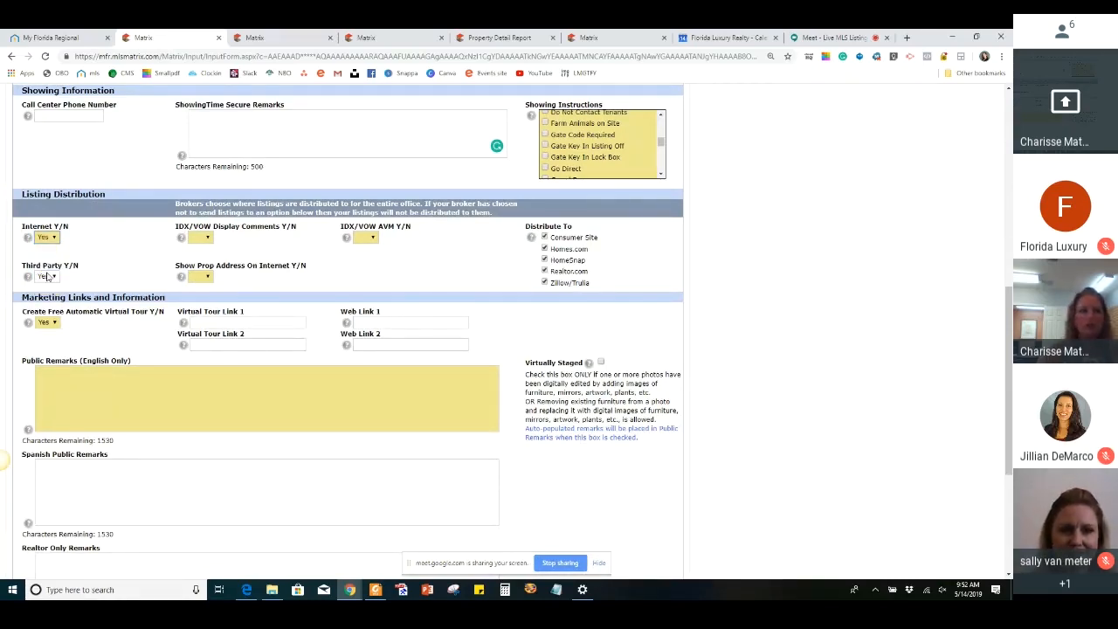
click(47, 274)
click(209, 241)
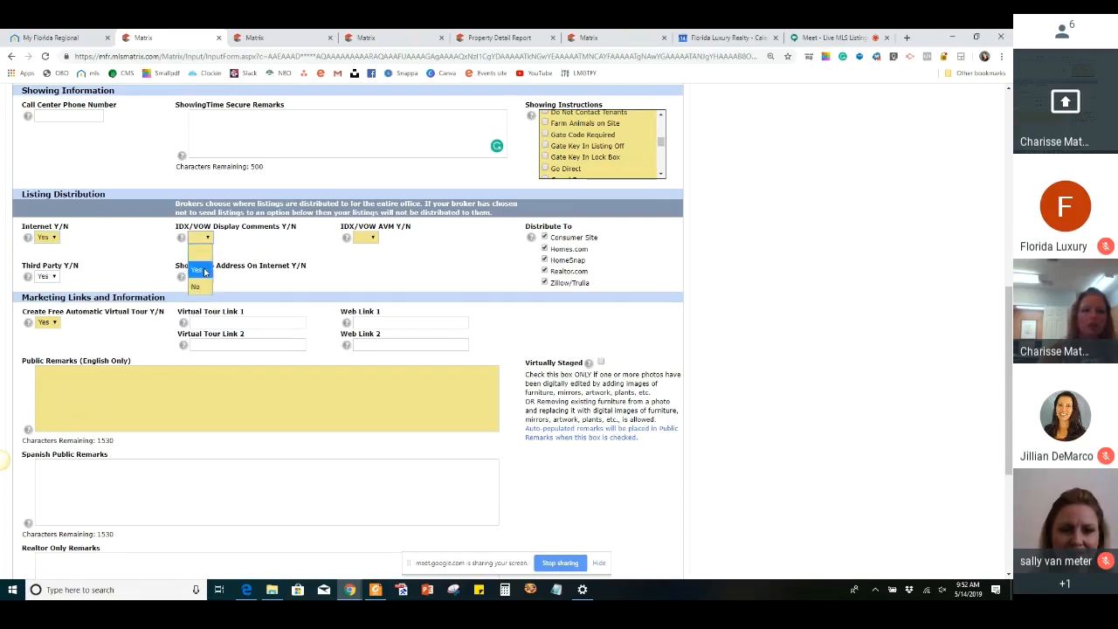
click(205, 272)
click(371, 239)
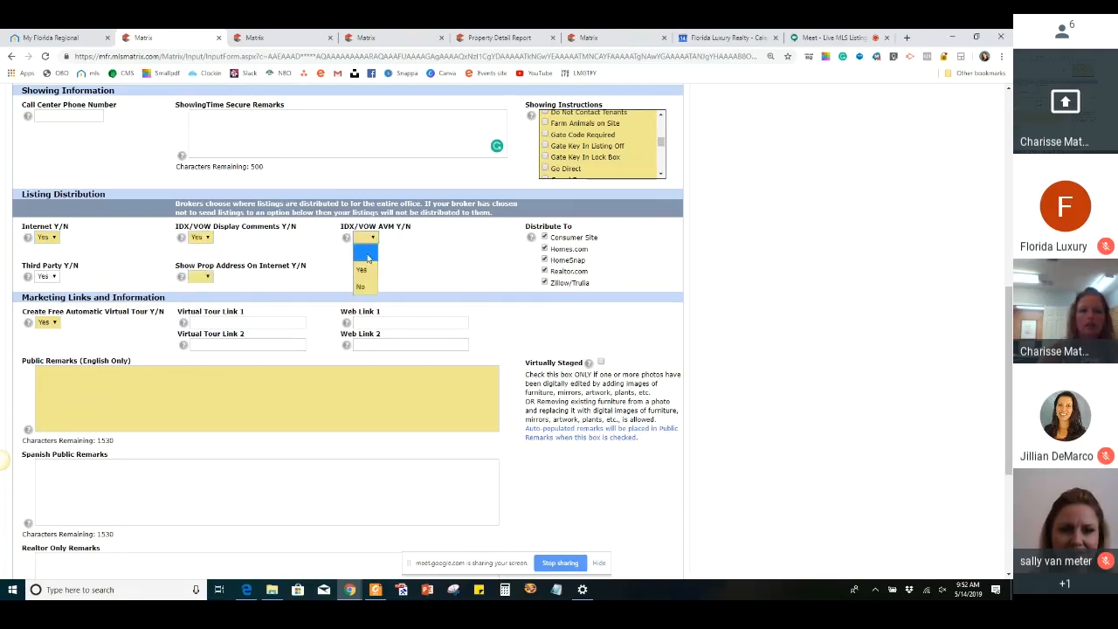
click(367, 272)
click(207, 276)
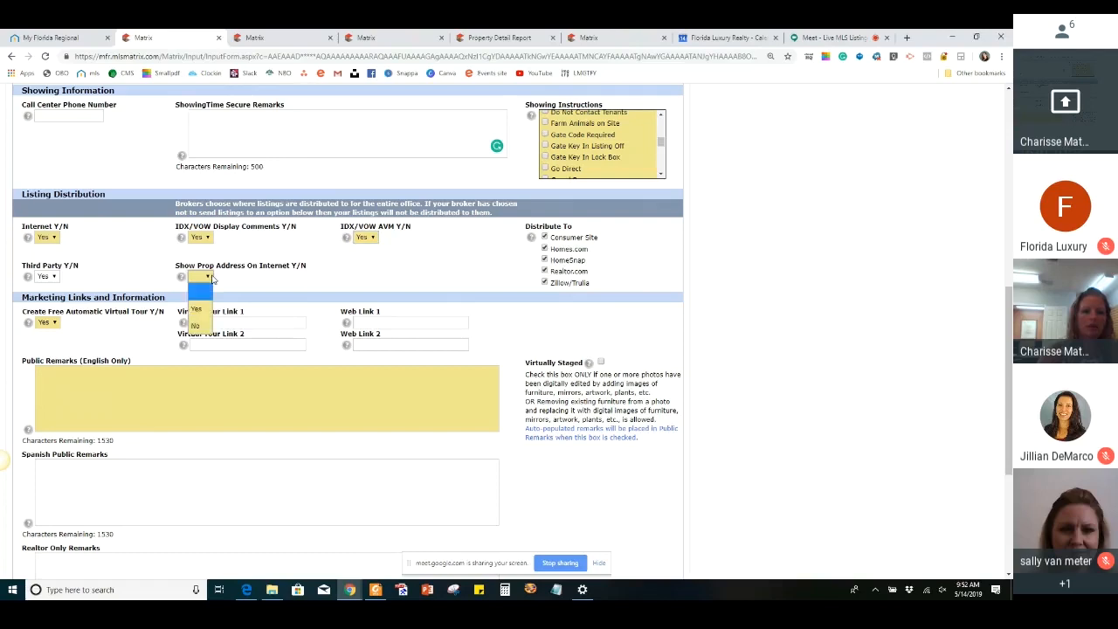
click(207, 307)
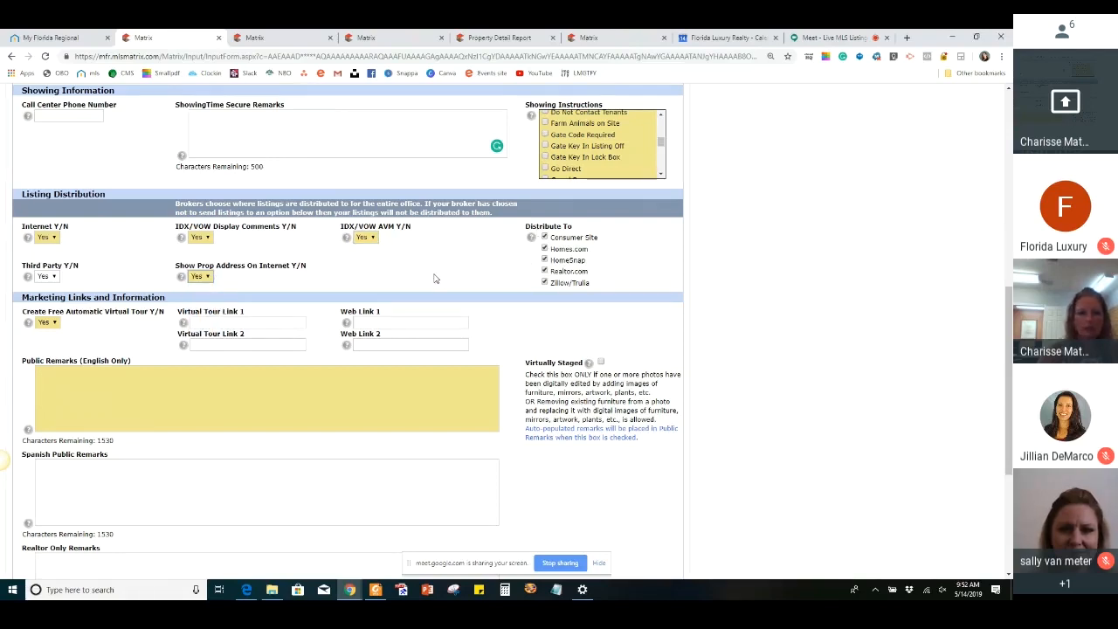
Enter "Please remove shoes and lock up when done." as the ShowingTime Secure Remarks
scroll(436, 280, down, 1)
scroll(434, 278, up, 2)
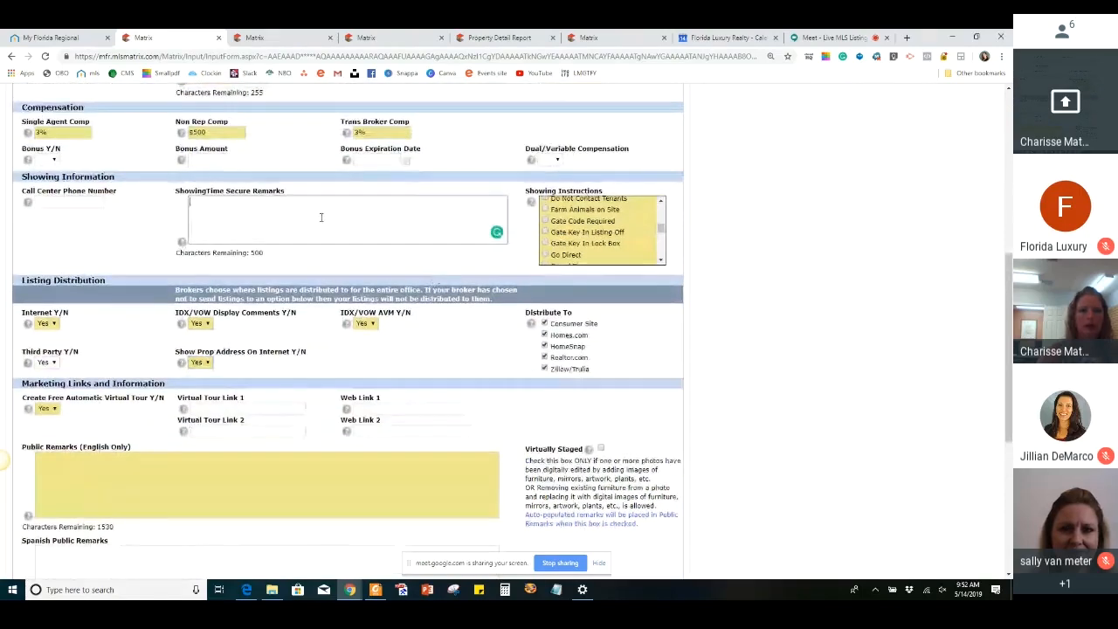
click(321, 217)
text(Pleas)
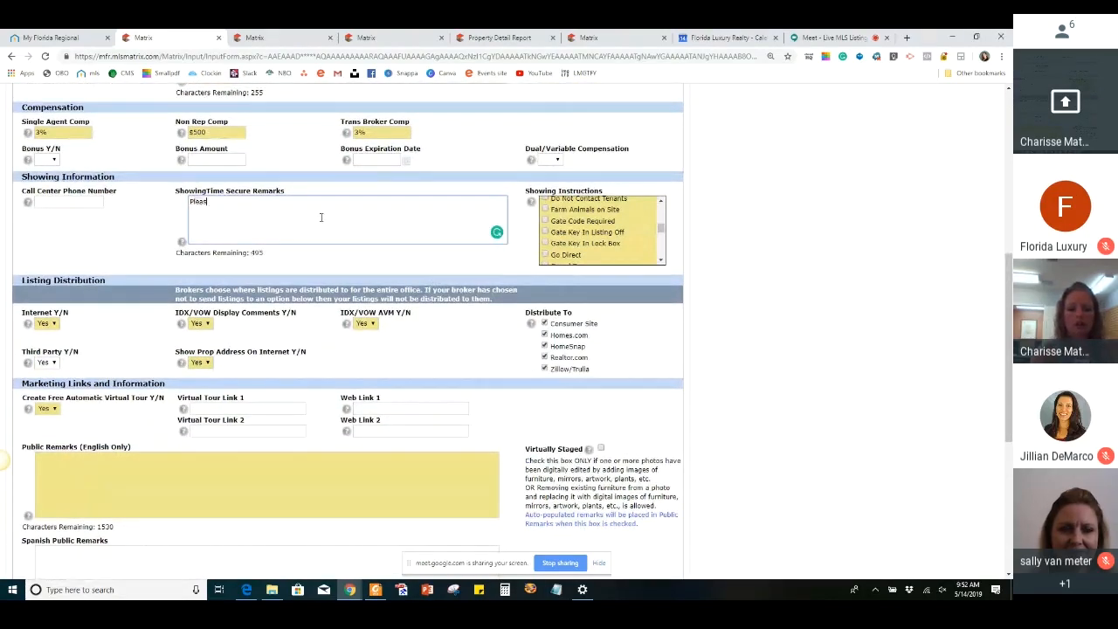
text(e remove shoe)
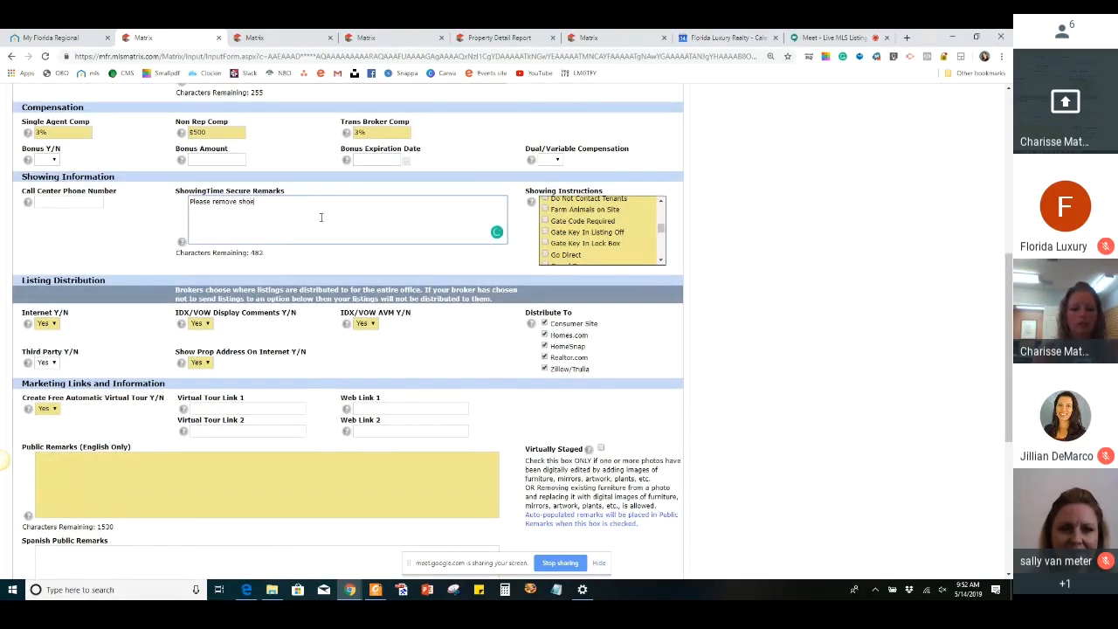
text(s and lock u)
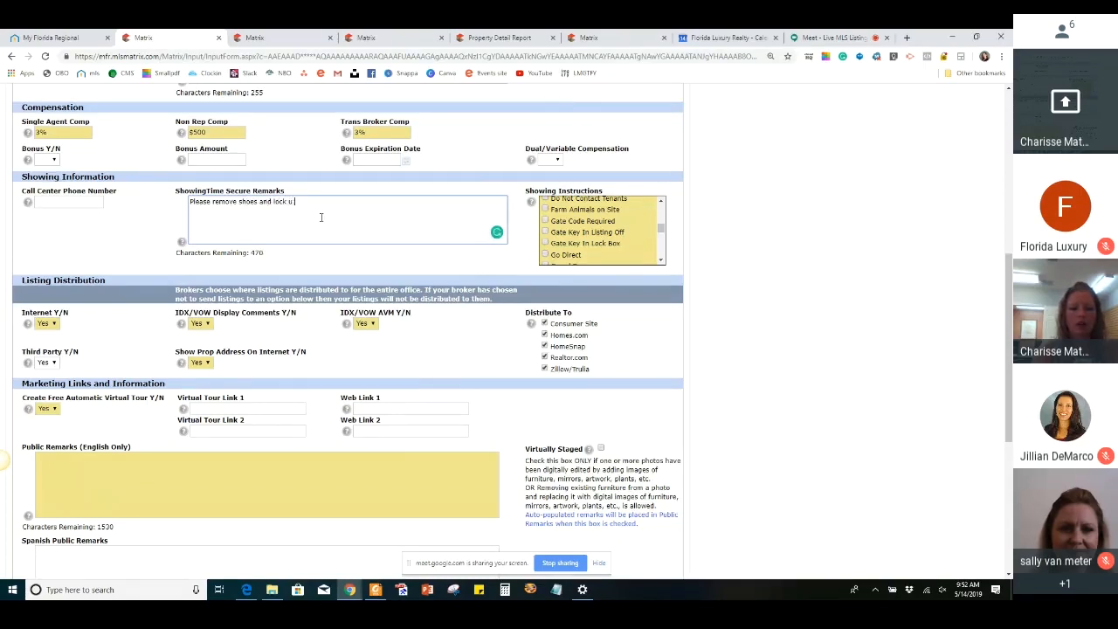
text(p when done.)
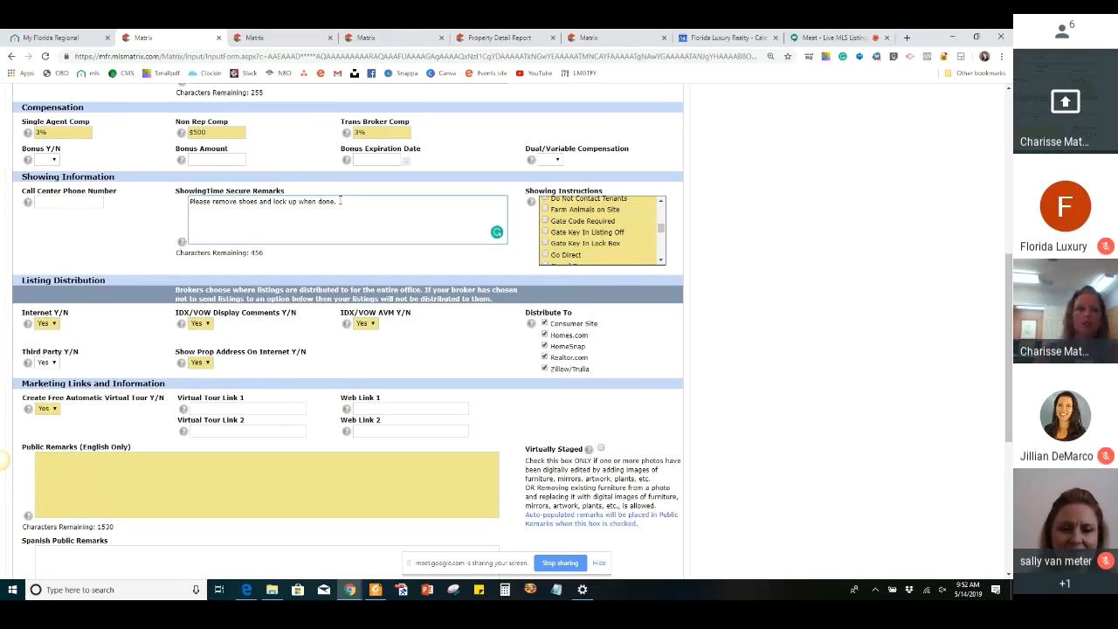
Set Create Free Automatic Virtual Tour to No in the Marketing Links and Information section
scroll(340, 200, down, 3)
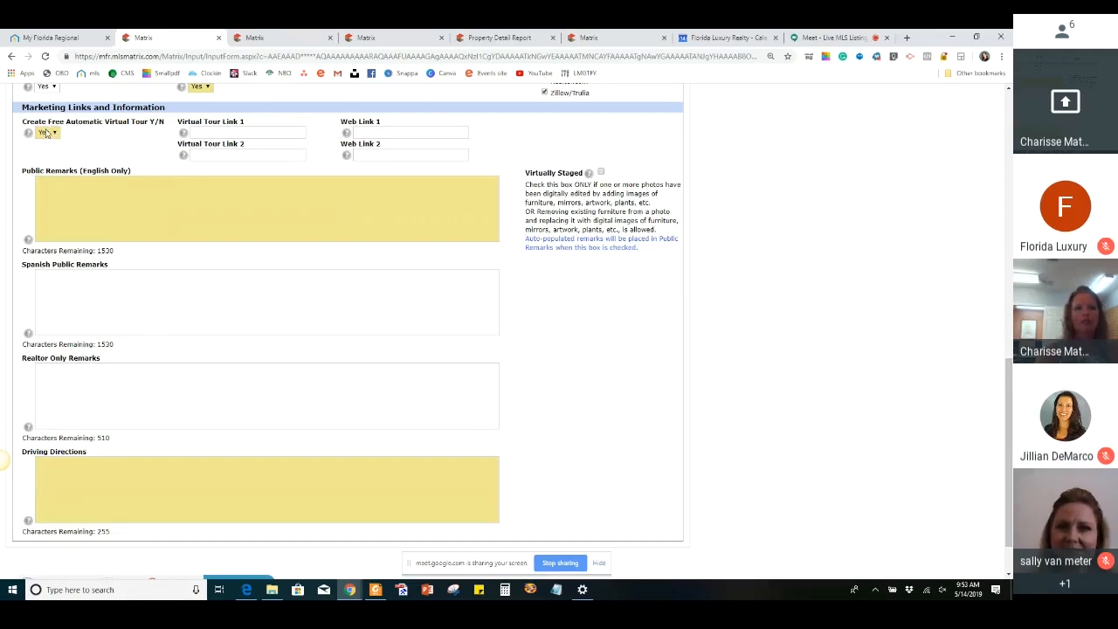
click(47, 133)
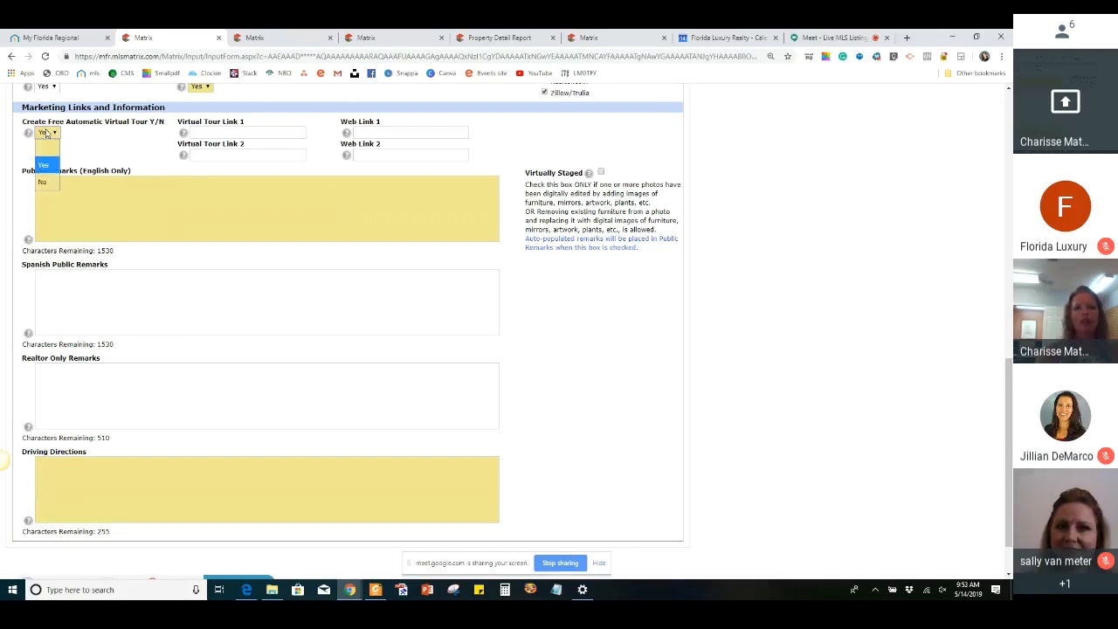
click(50, 181)
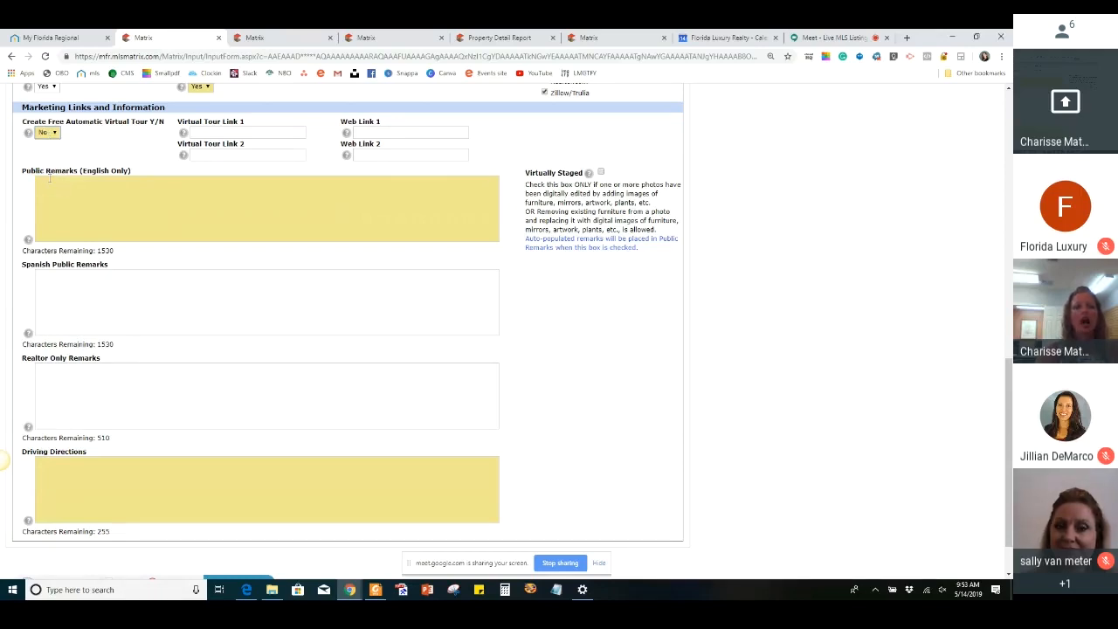
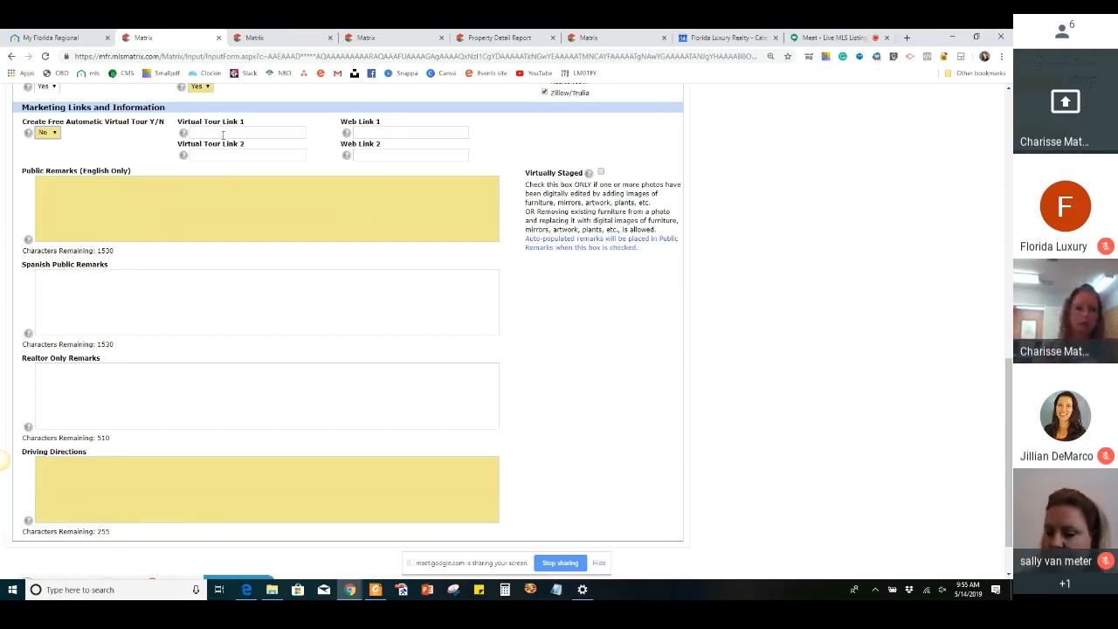
Enter "Easy show, please give at least a 2 hr notice if possible." as the Realtor Only Remarks
click(131, 211)
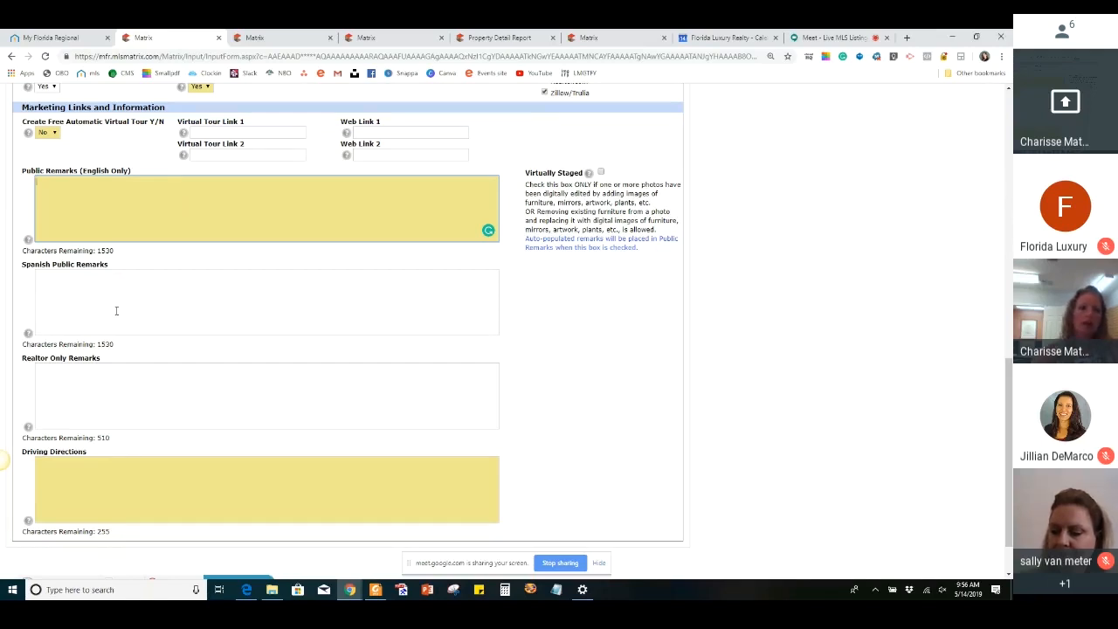
scroll(116, 310, down, 1)
click(84, 312)
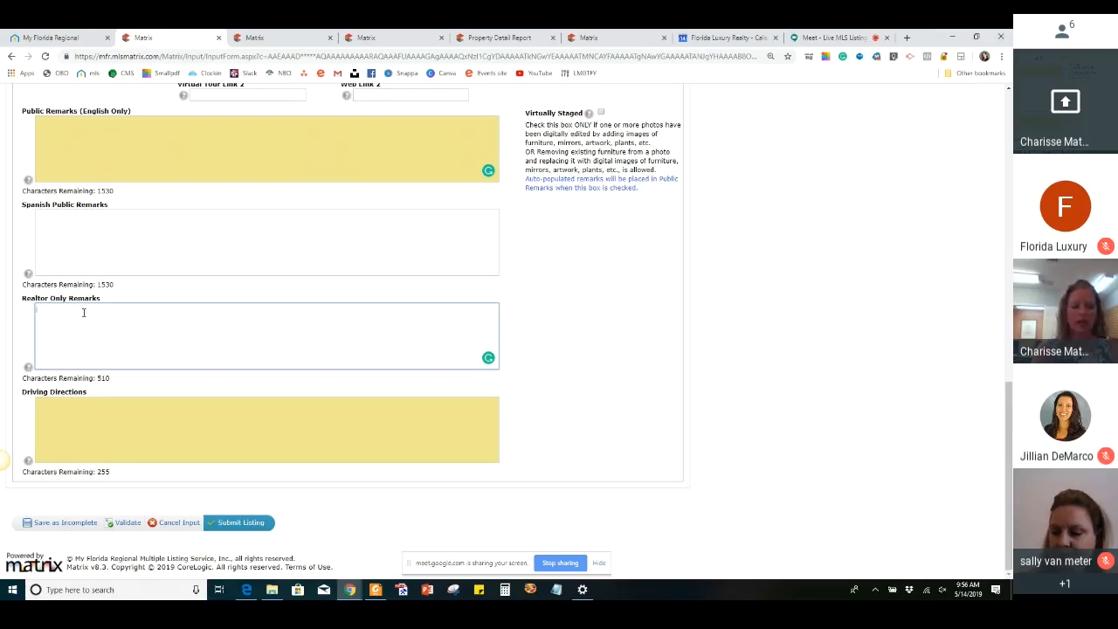
text(Easy s)
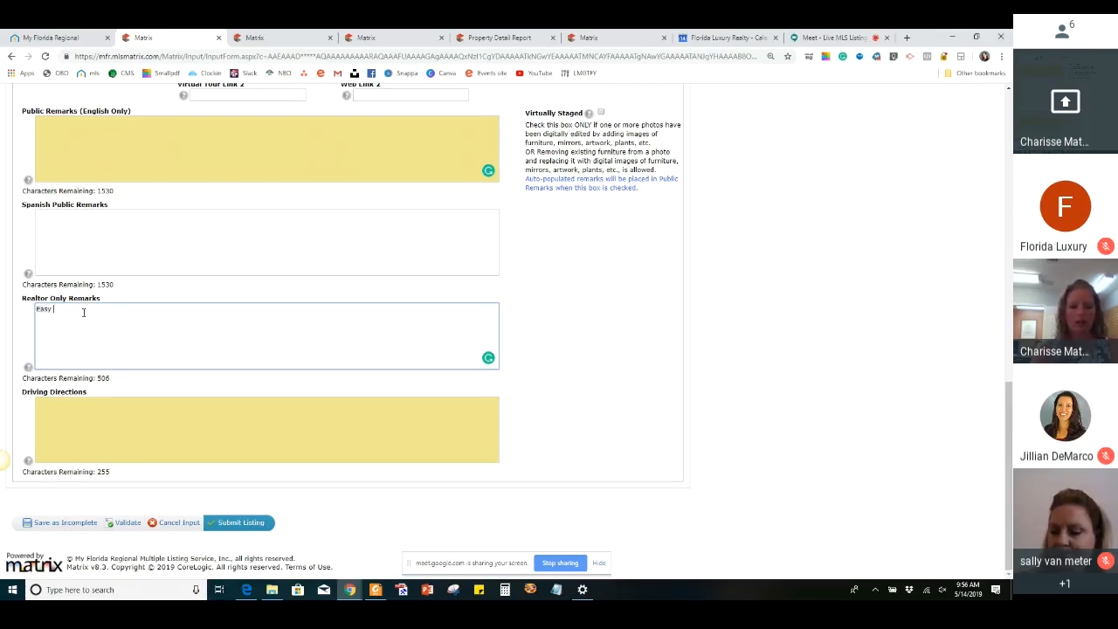
text(how, )
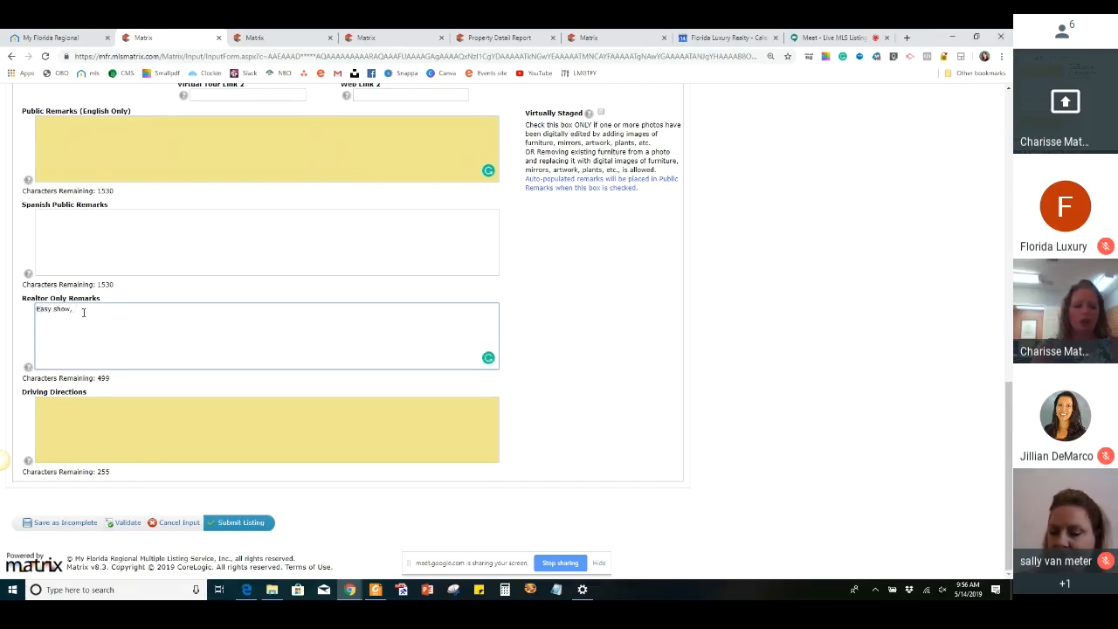
text(please)
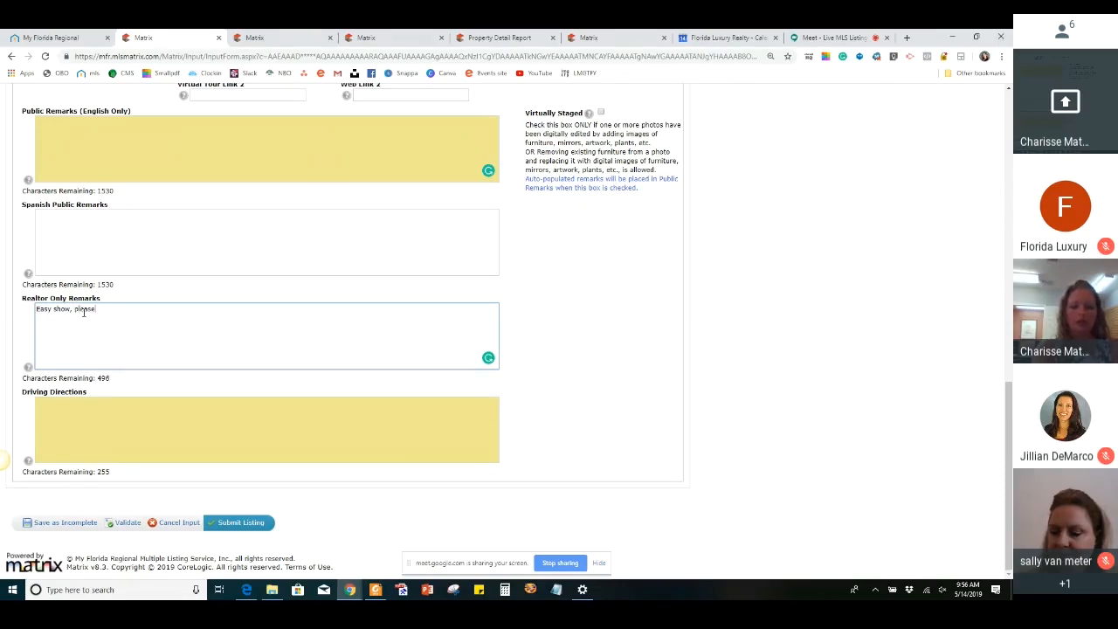
text( give)
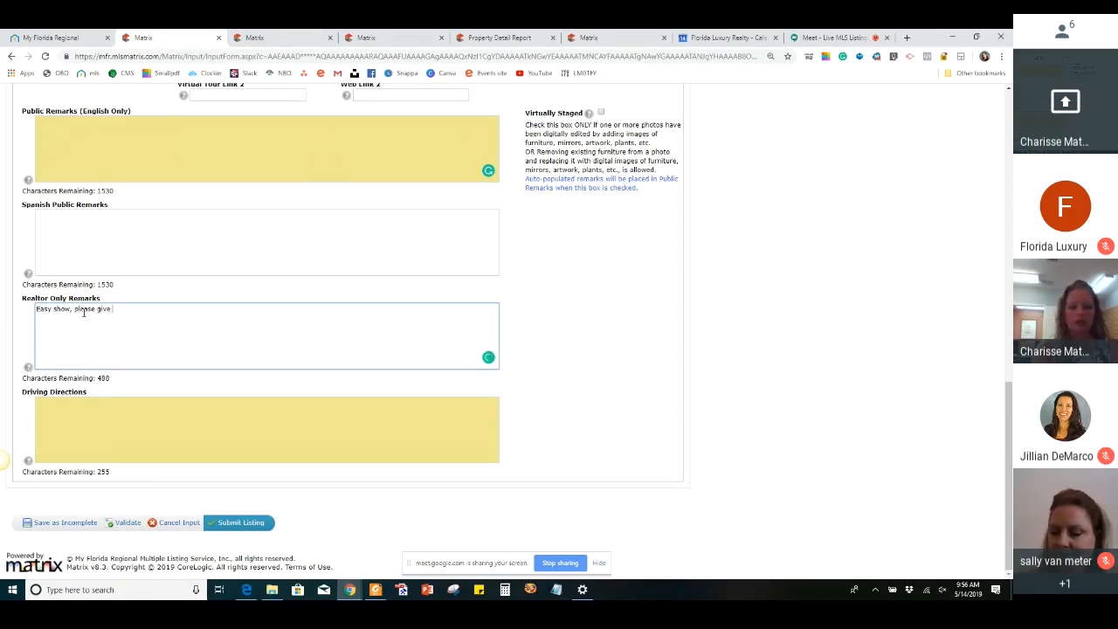
text( at least )
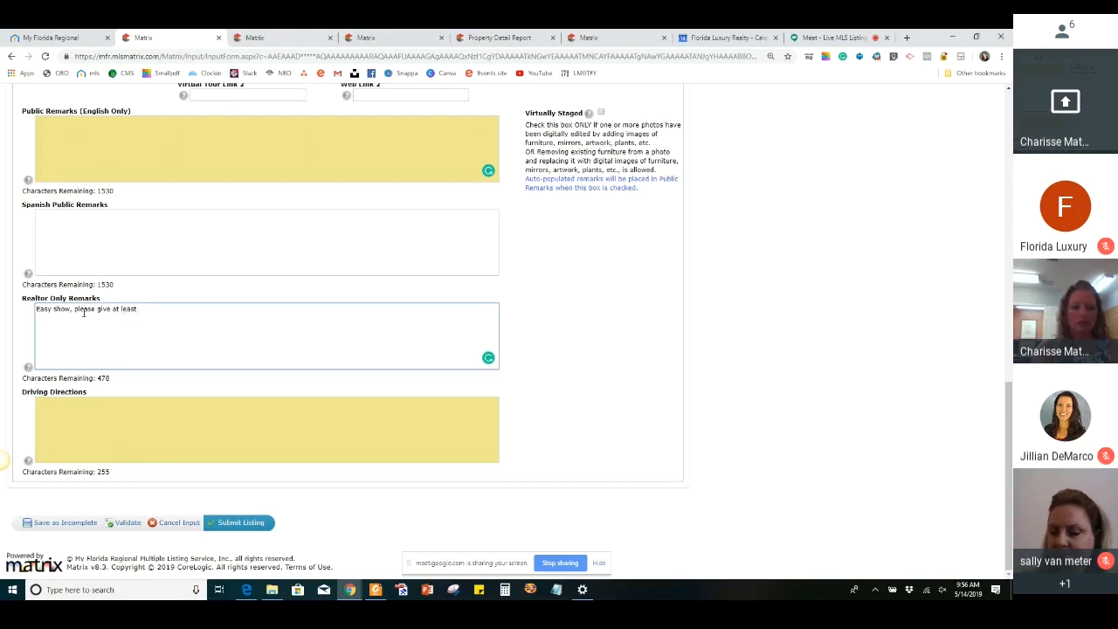
text(a 2 hr)
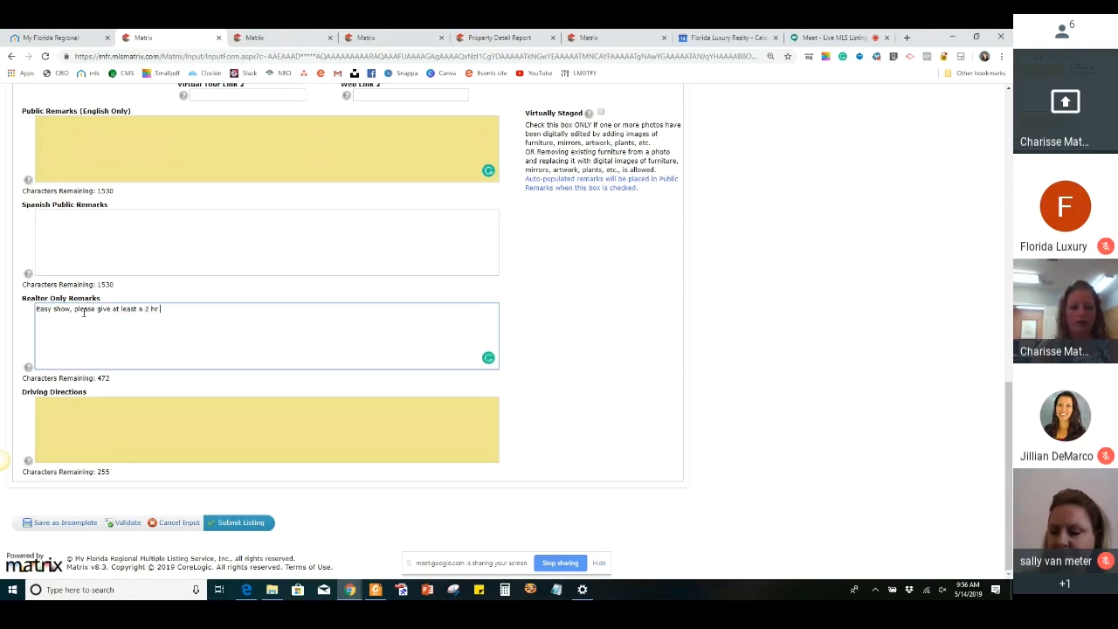
text( notice if possible.)
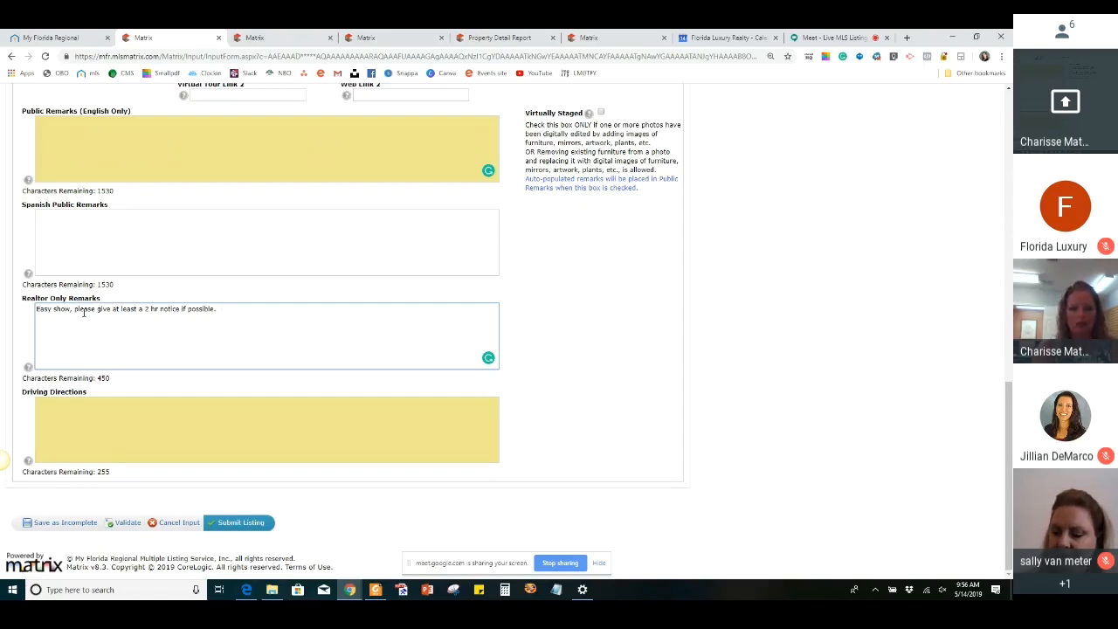
Add "Sold as-is for seller convenience" to the Realtor Only Remarks, accepting the suggested spelling of "convenience"
text(Sold as)
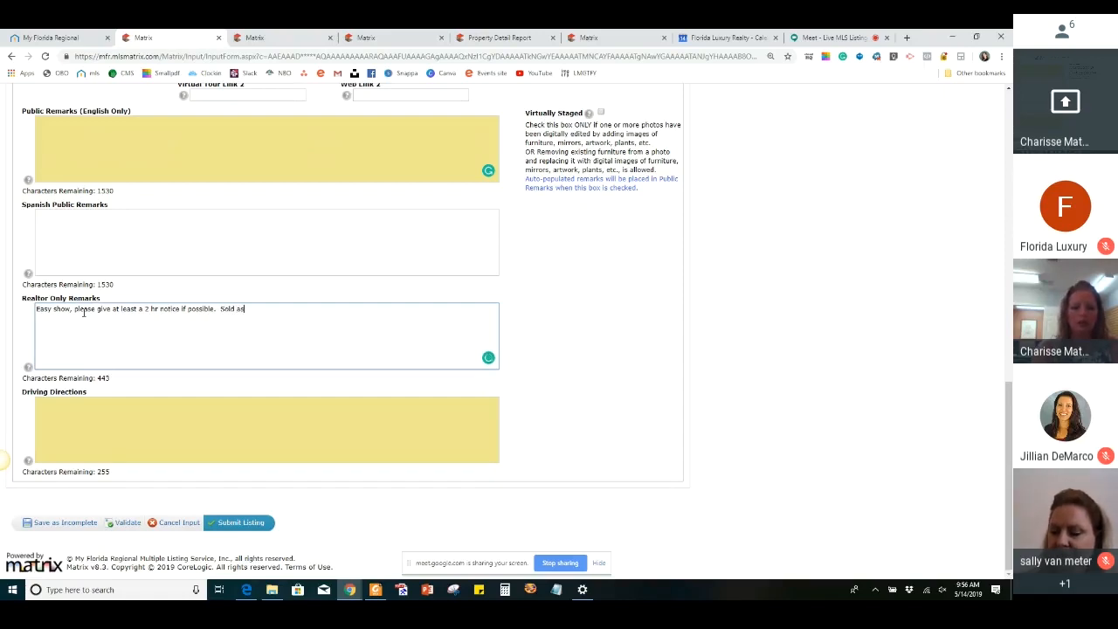
text(-is for)
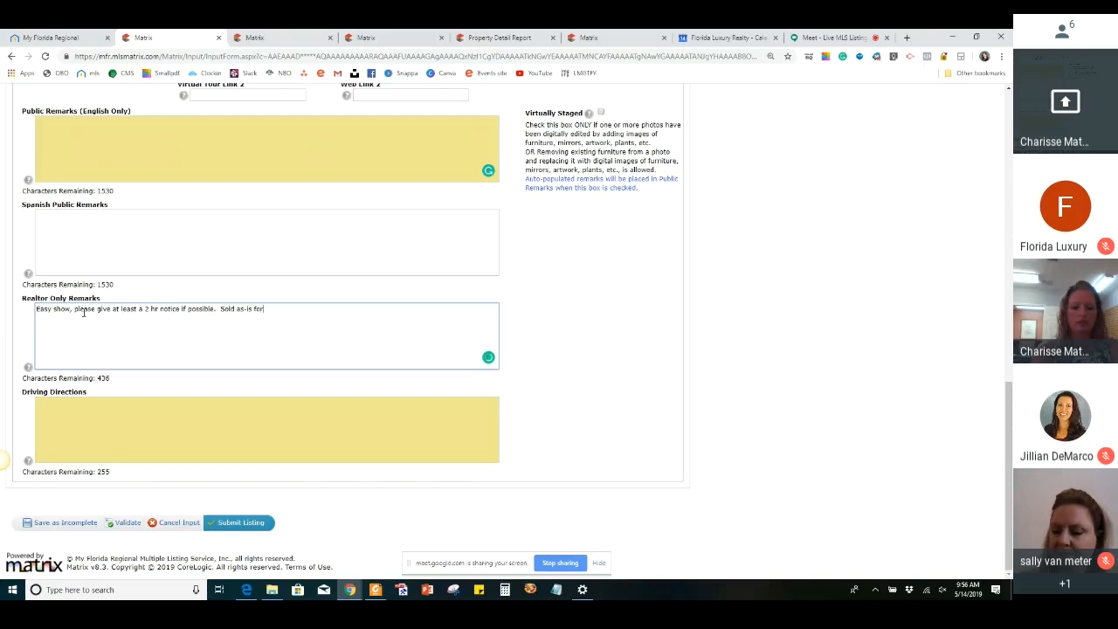
text( seller conv)
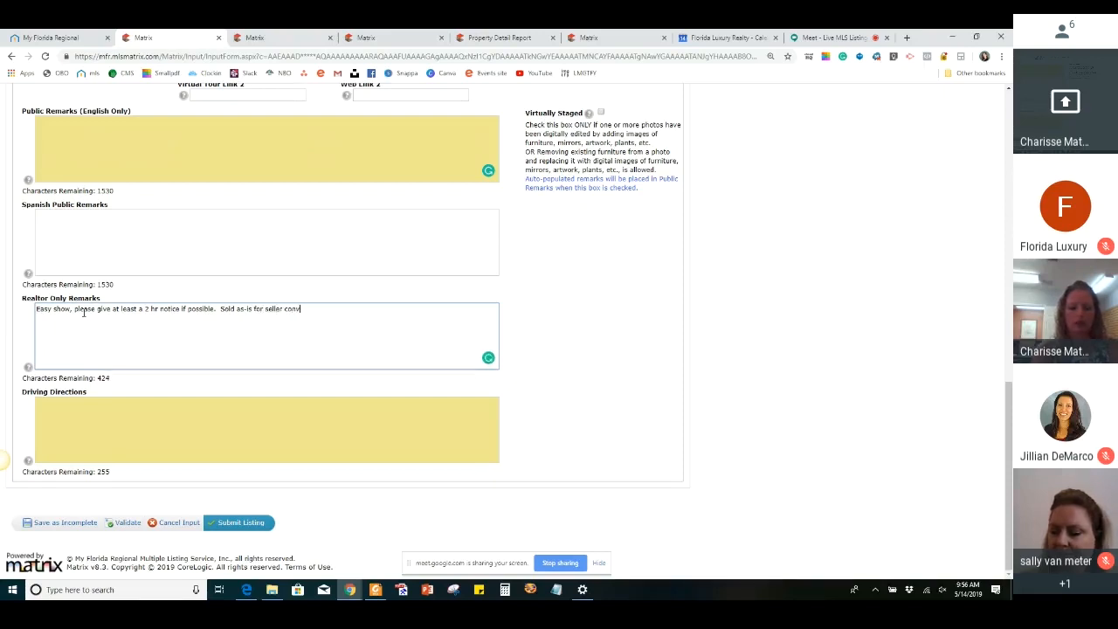
text(eni)
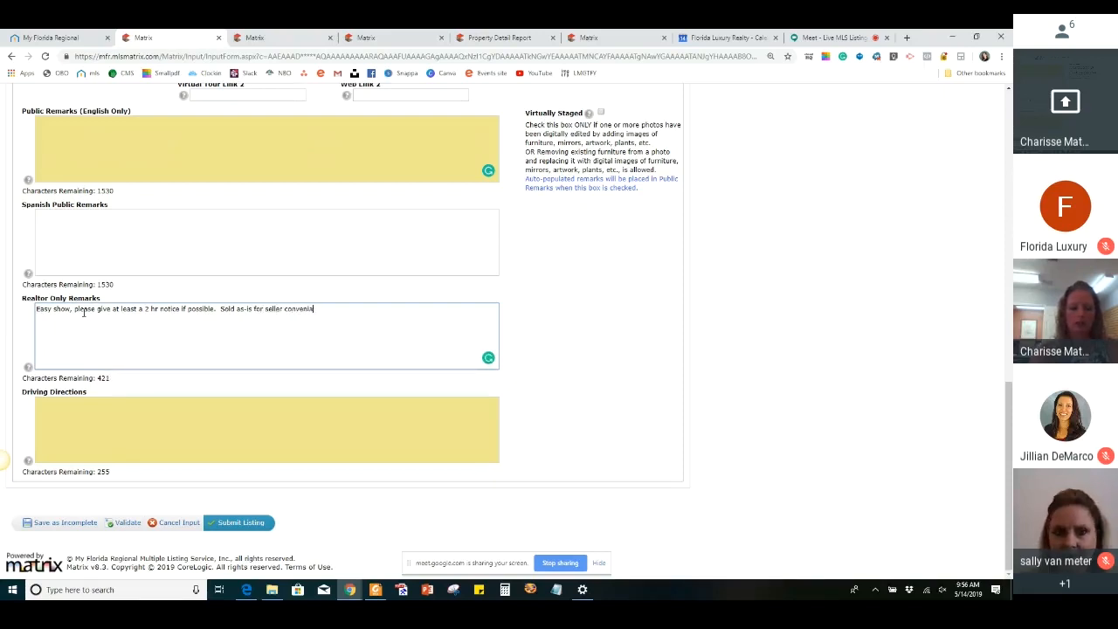
text(ance)
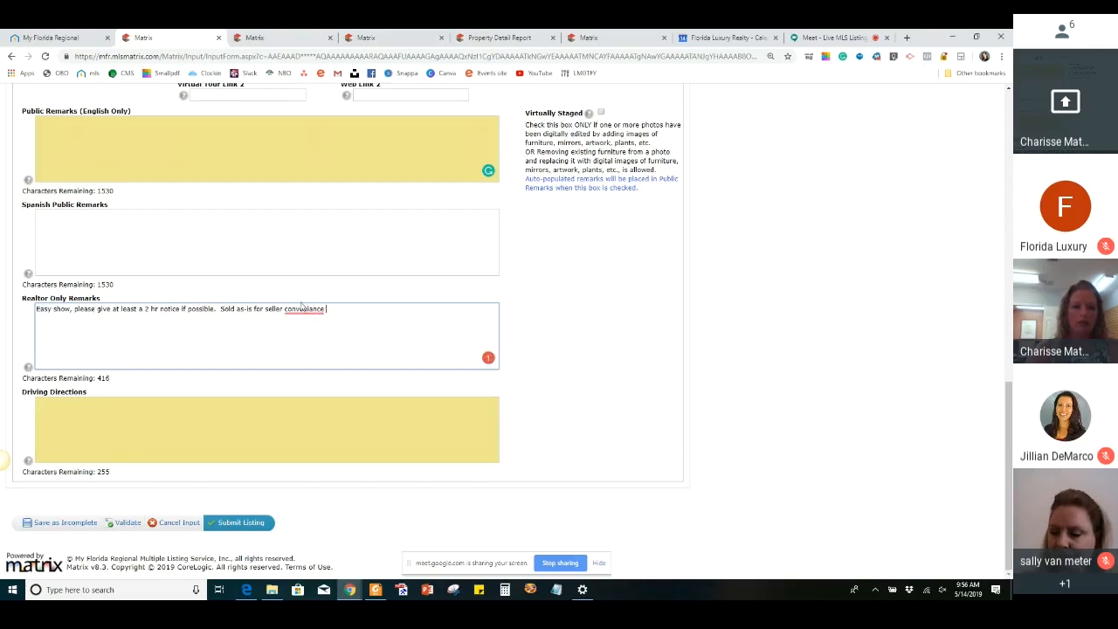
mouse_move(304, 309)
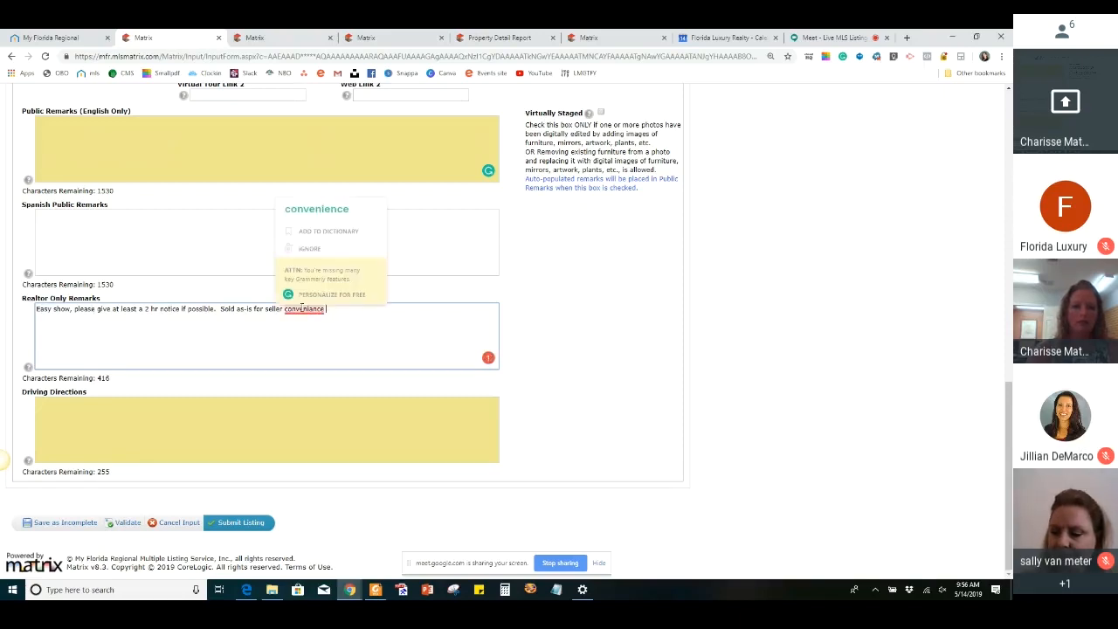
click(323, 217)
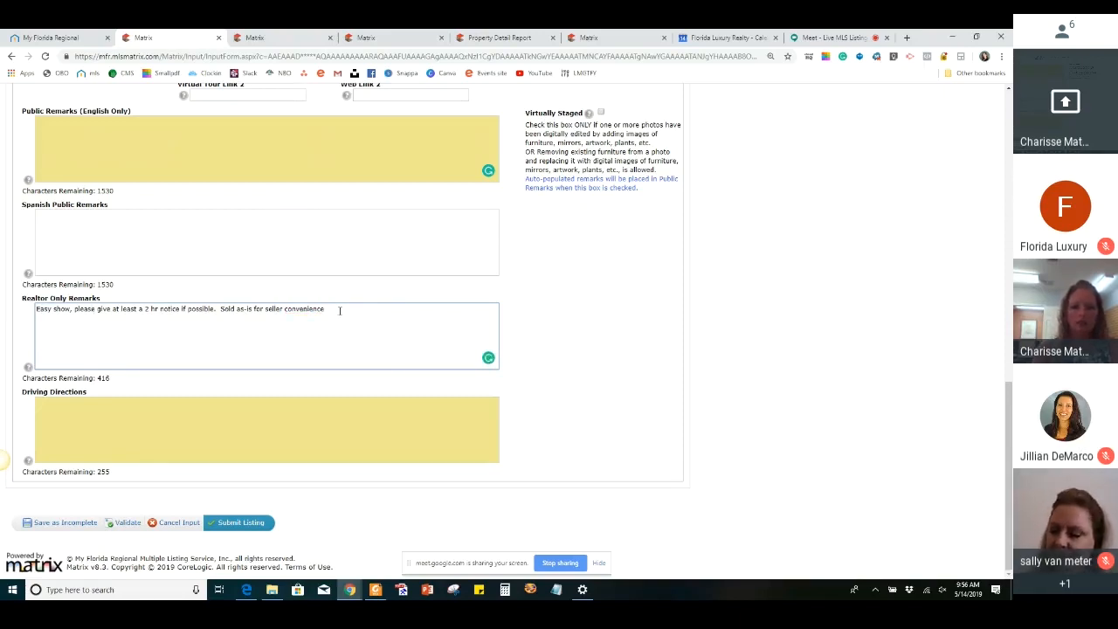
End the seller convenience sentence in the Realtor Only Remarks and add "All info per owner and deemed correct"
text(.  All info )
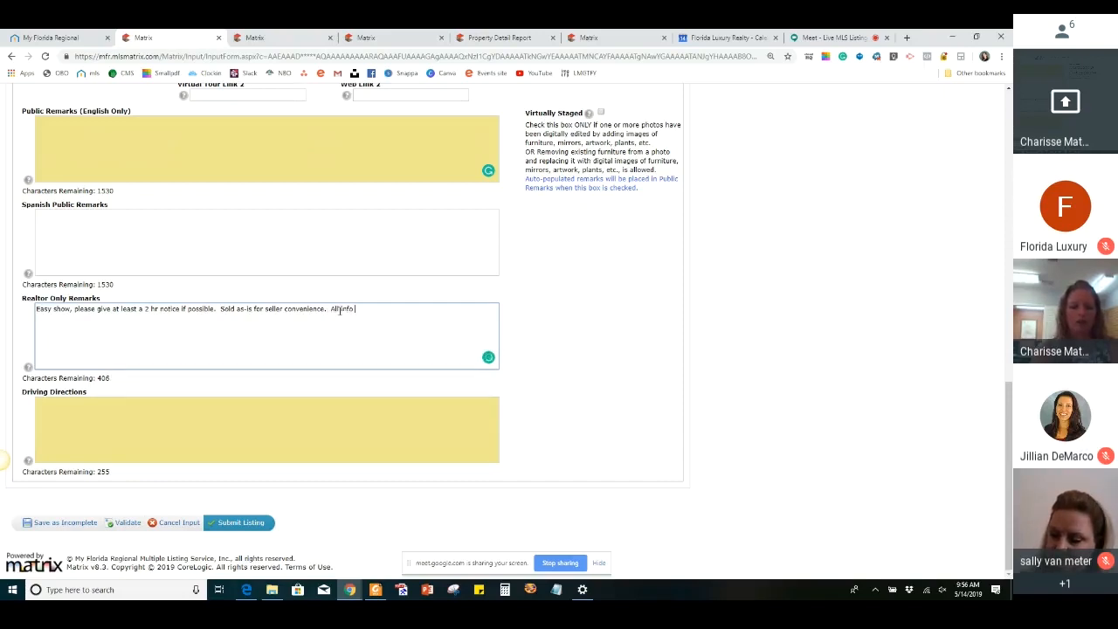
text(per owner and d)
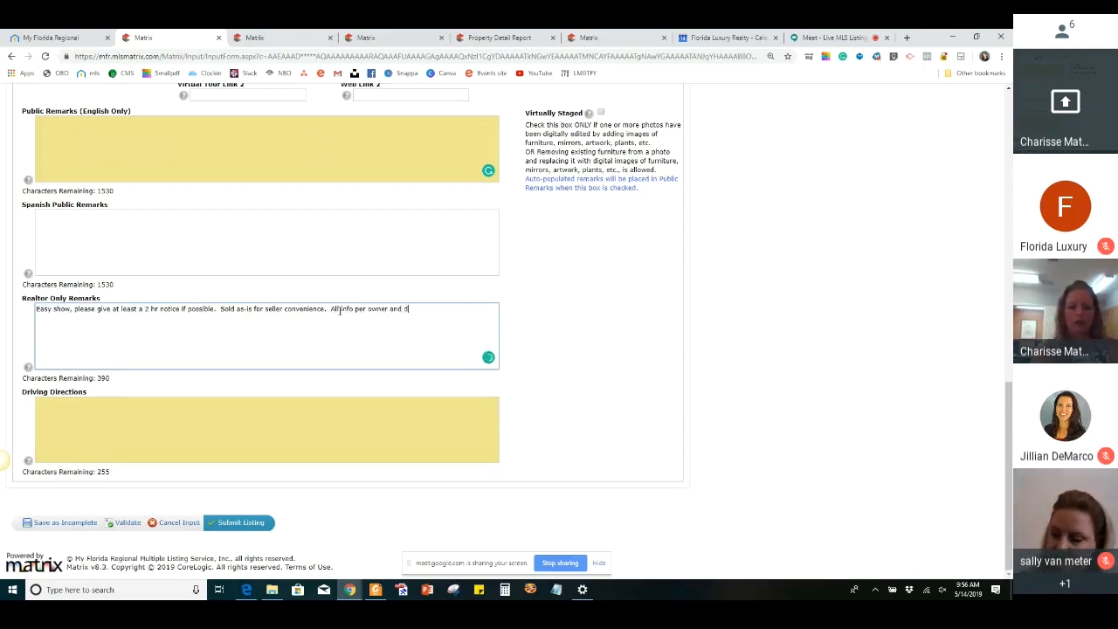
text(eemed correc)
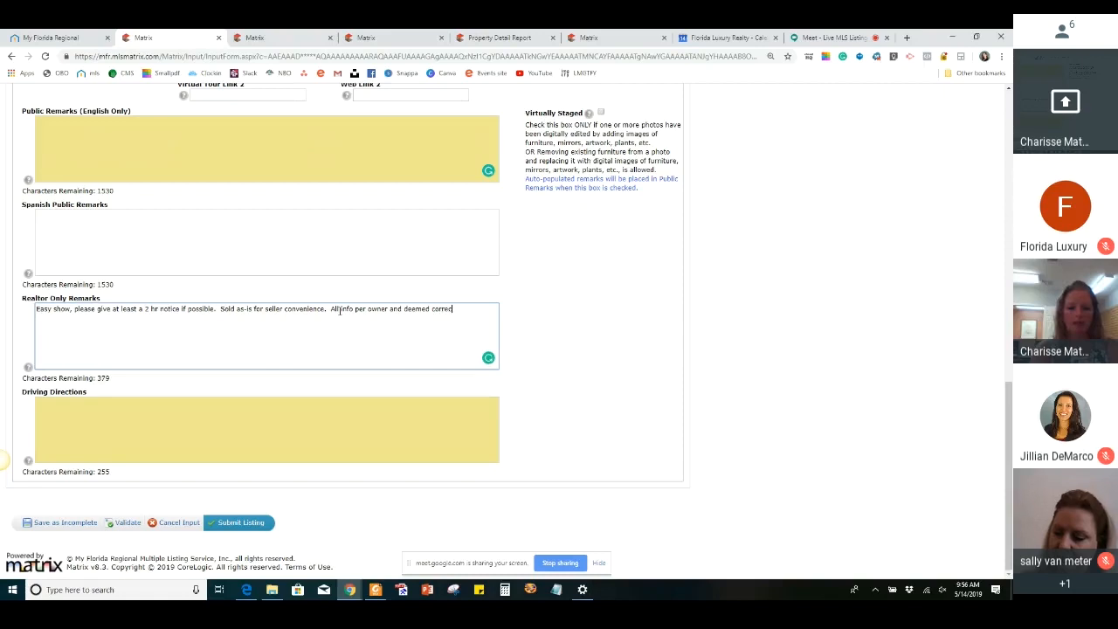
text(t)
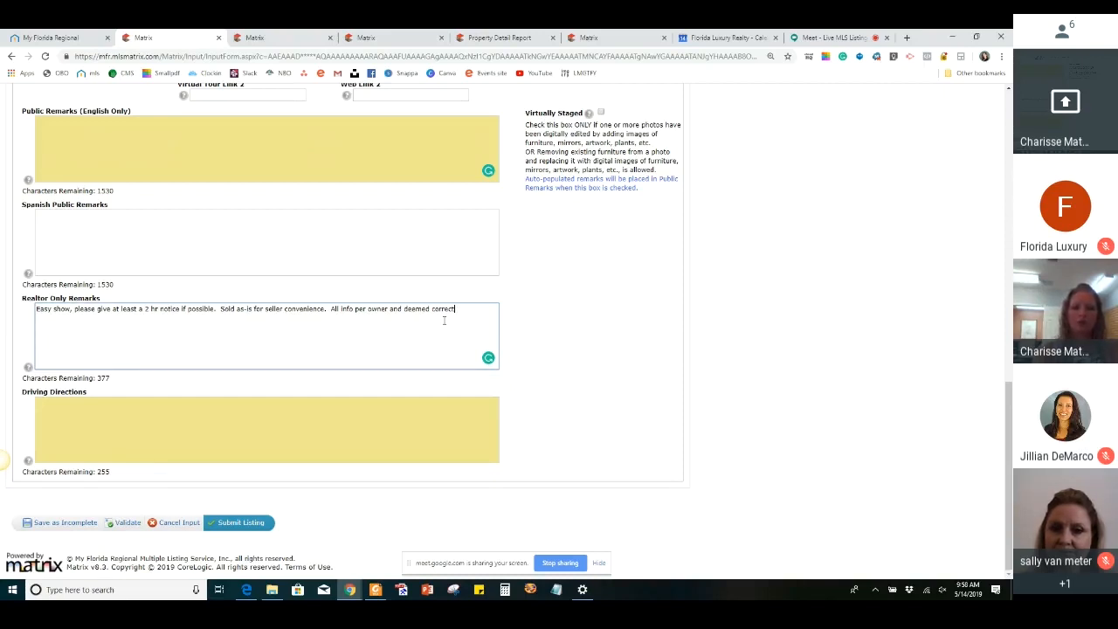
Continue the Realtor Only Remarks with "Buyer t do due diligence and verify all info", accepting the suggested spelling of "diligence"
text(Buyer t do due )
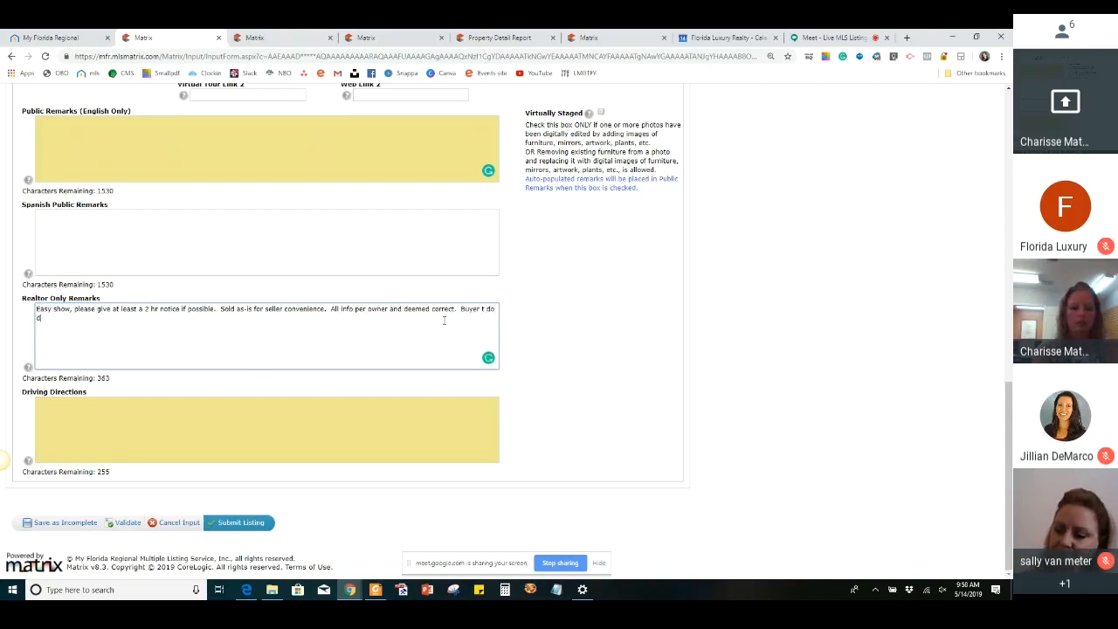
text(dili)
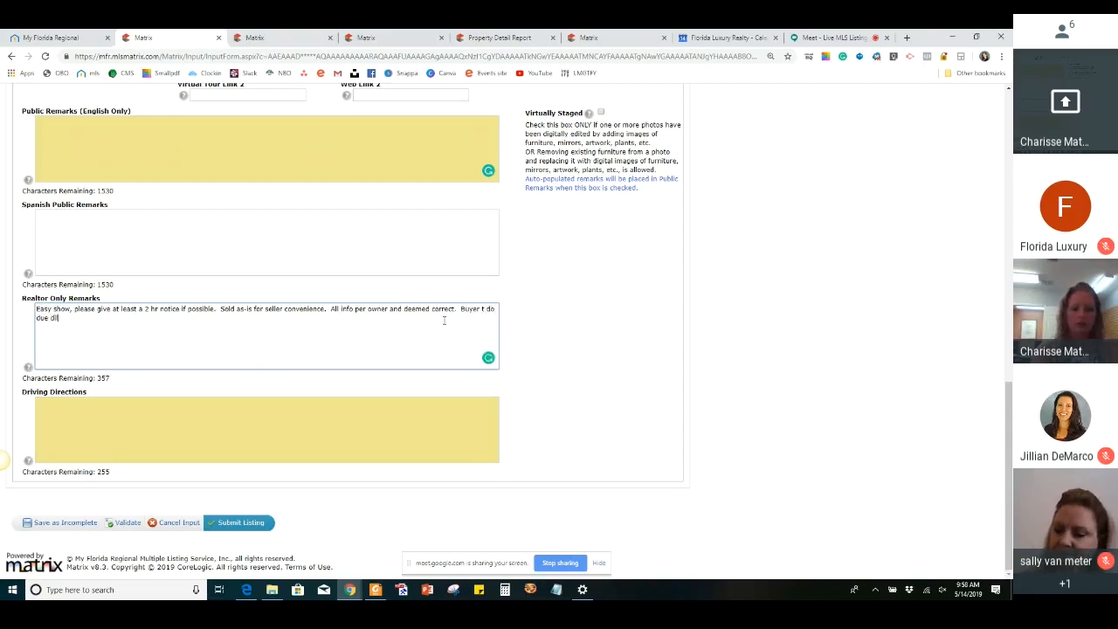
text(igence and)
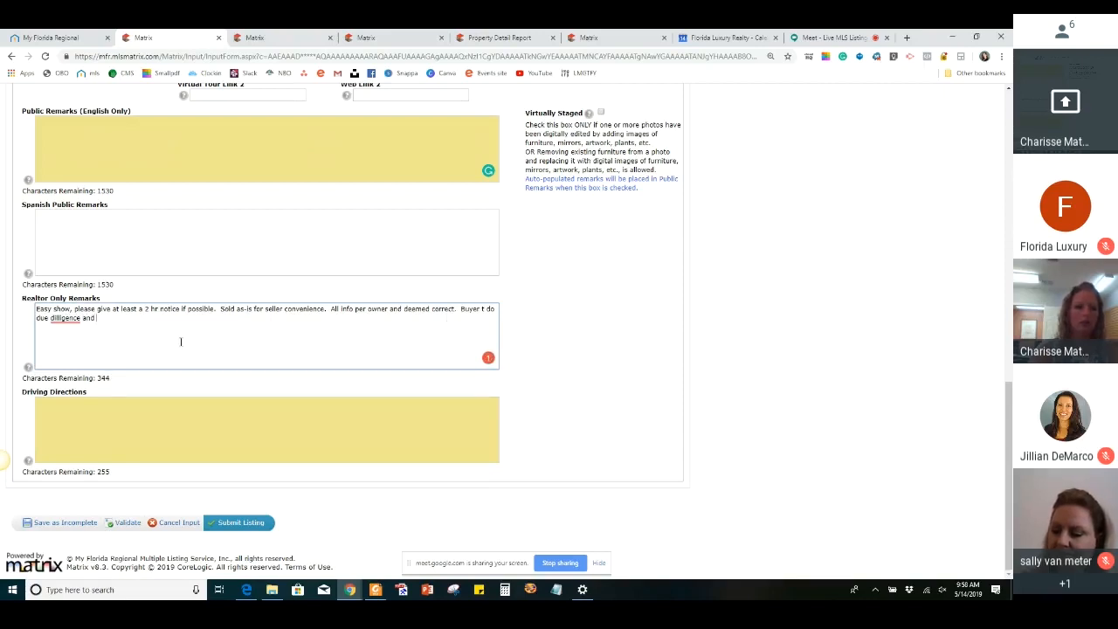
mouse_move(71, 320)
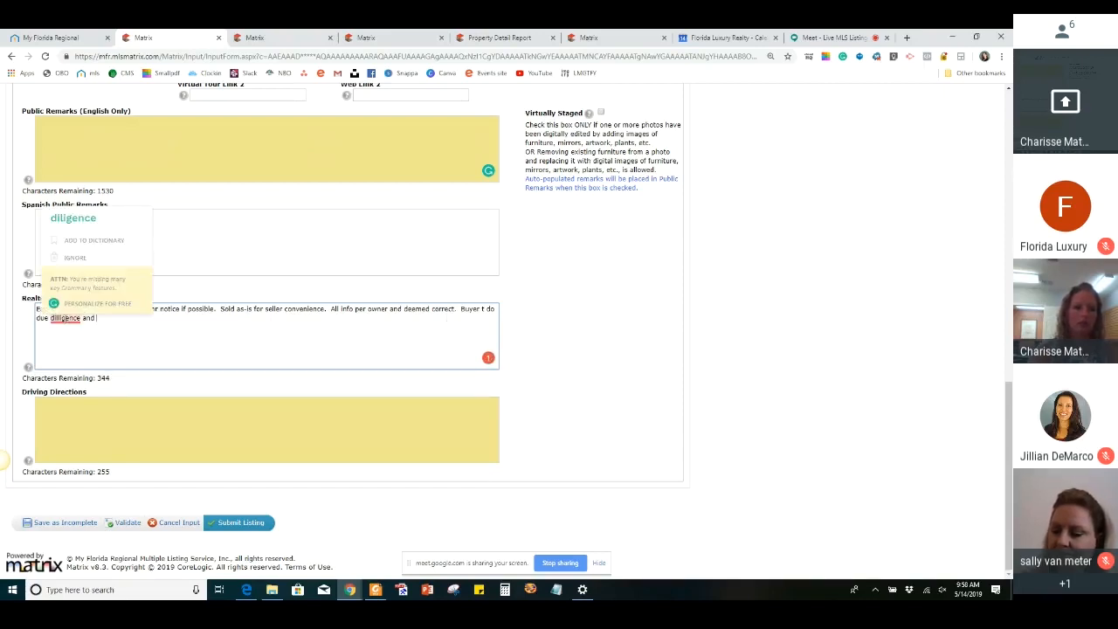
click(76, 224)
text(ver)
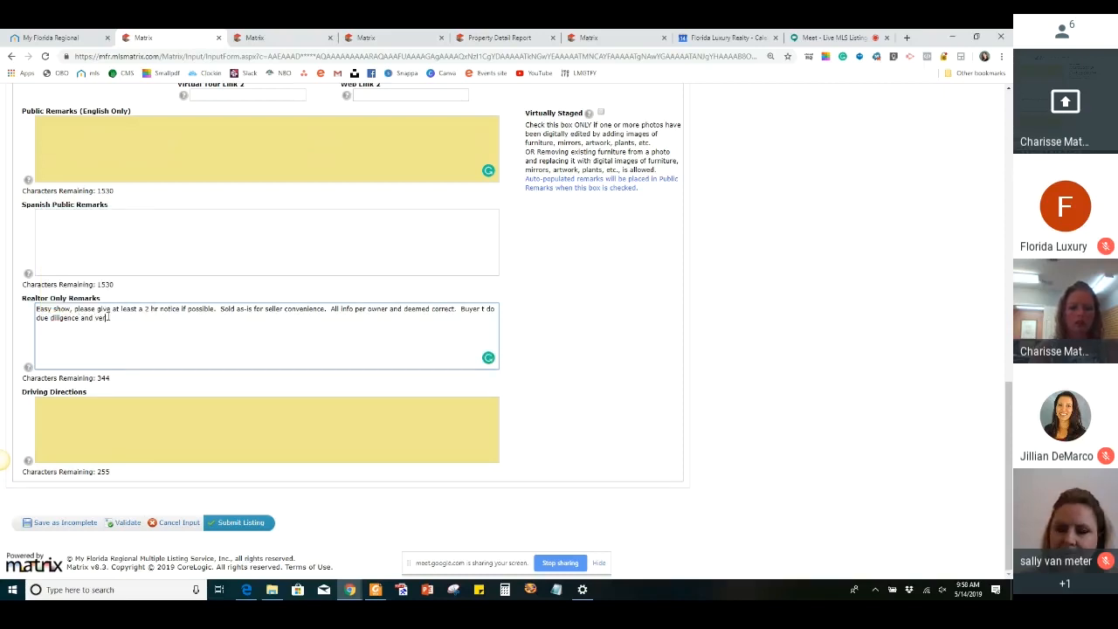
text(ify all in)
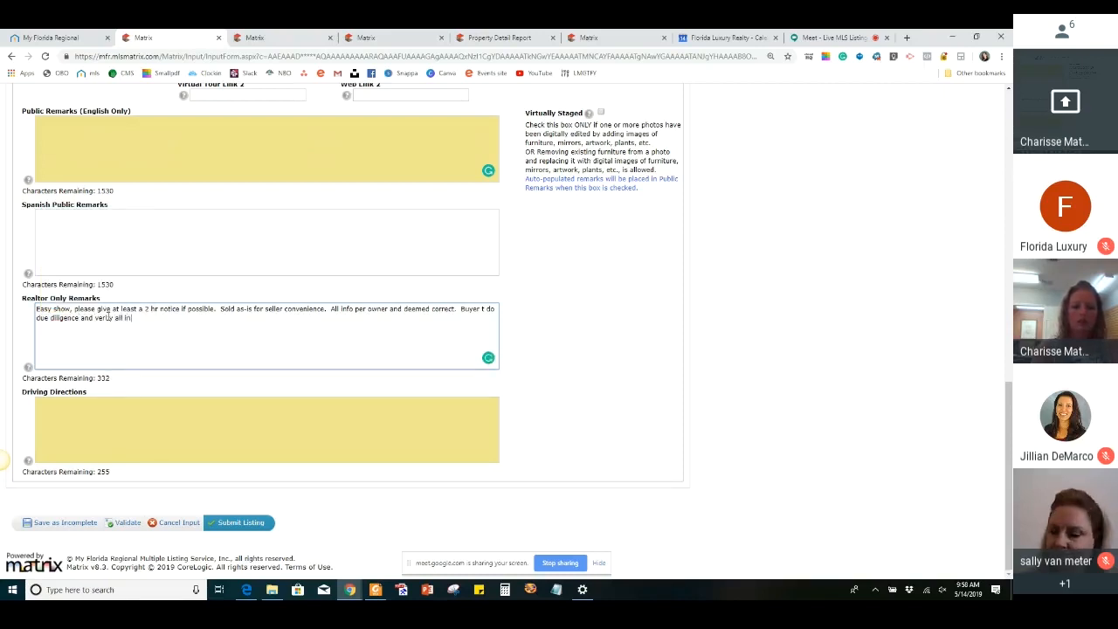
text(fo includi)
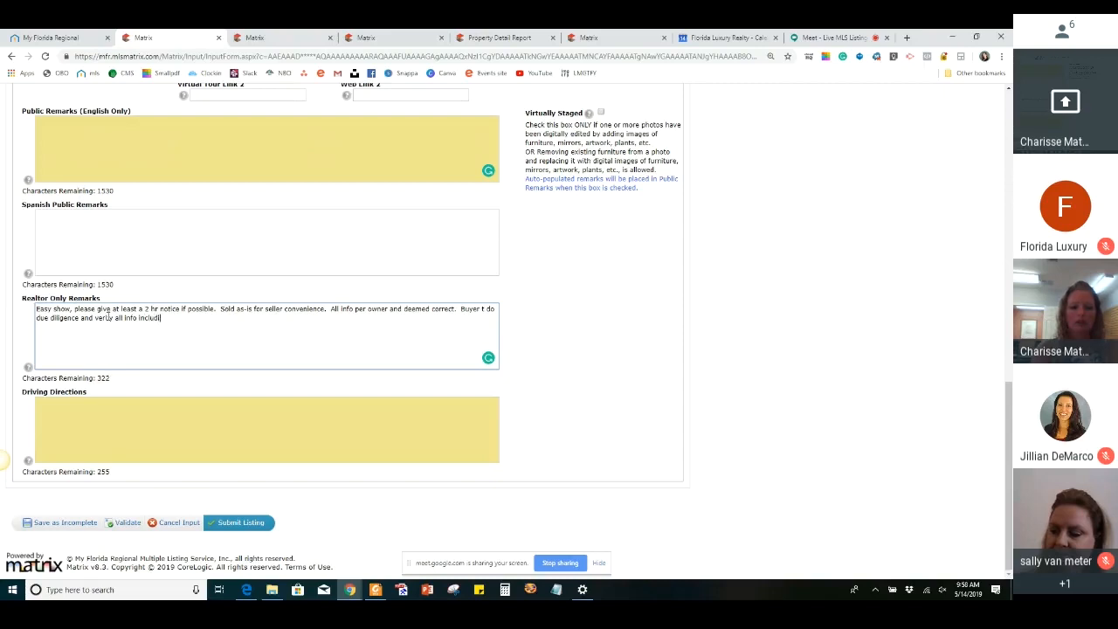
text(ng hoa/ )
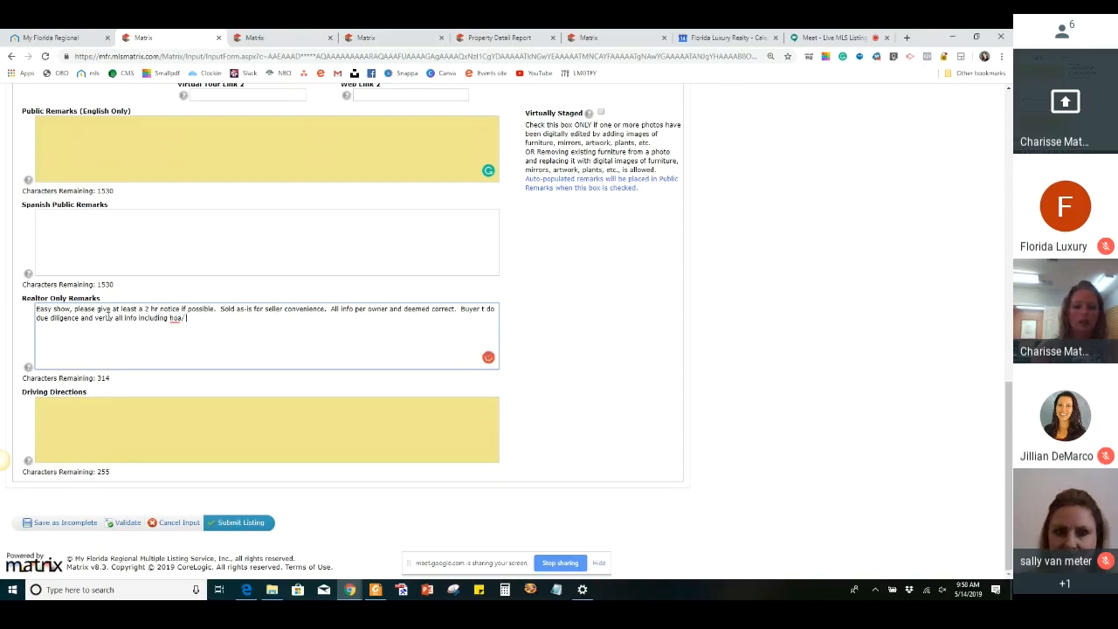
text(roomsi)
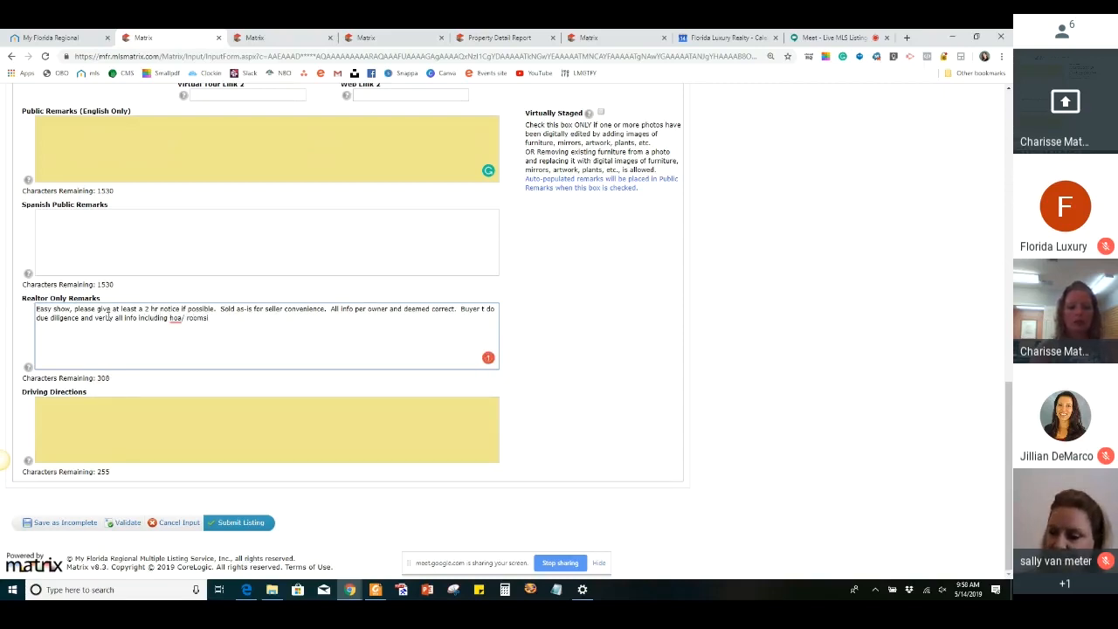
text(zes/ c)
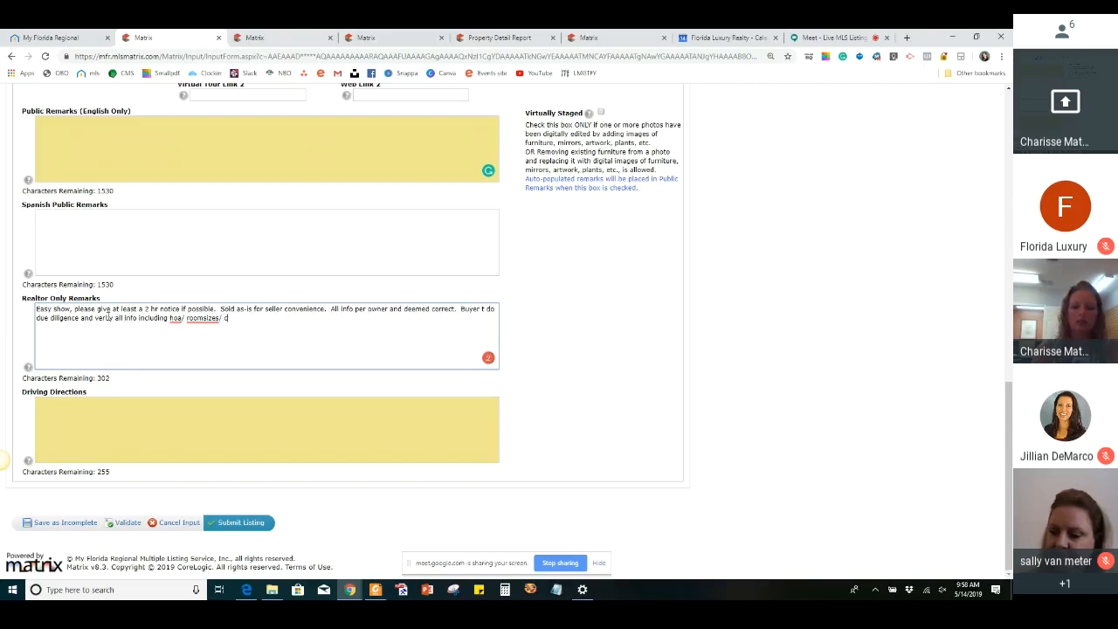
text(tc)
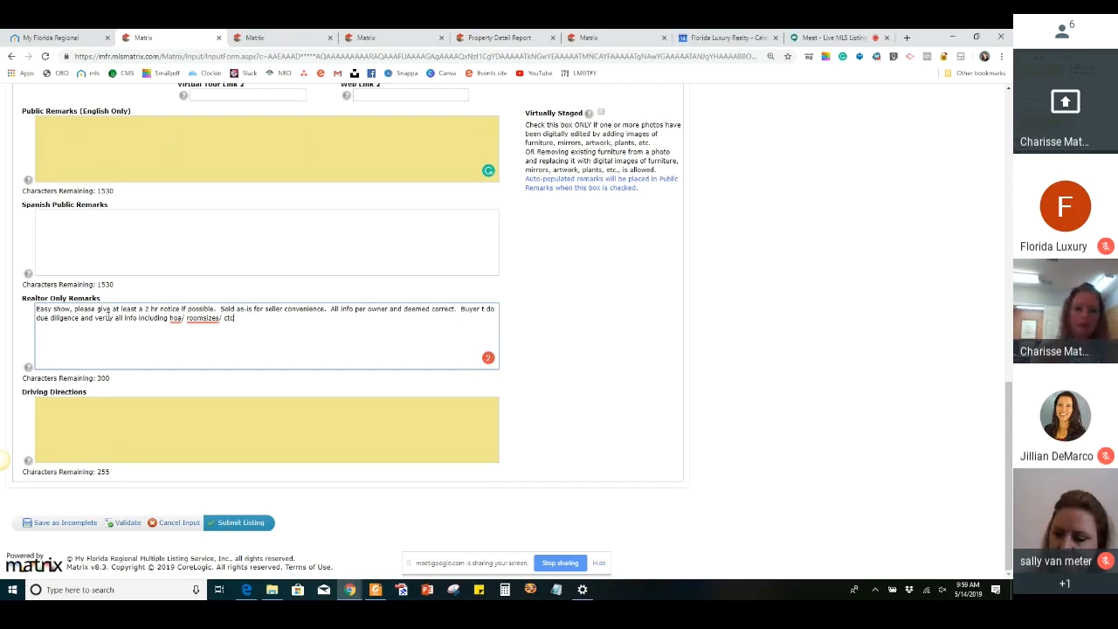
Finish the buyer sentence in the Realtor Only Remarks with "including hoa/ room sizes/ etc.", accepting the suggested correction to "room sizes"
key(BackSpace)
key(BackSpace)
text(tc.)
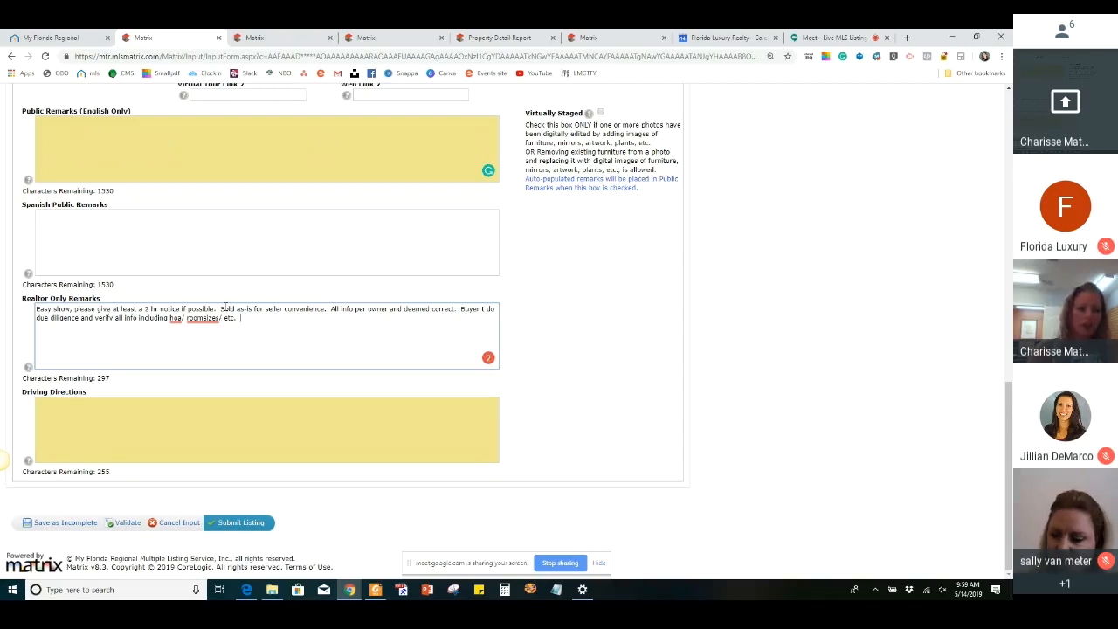
mouse_move(209, 318)
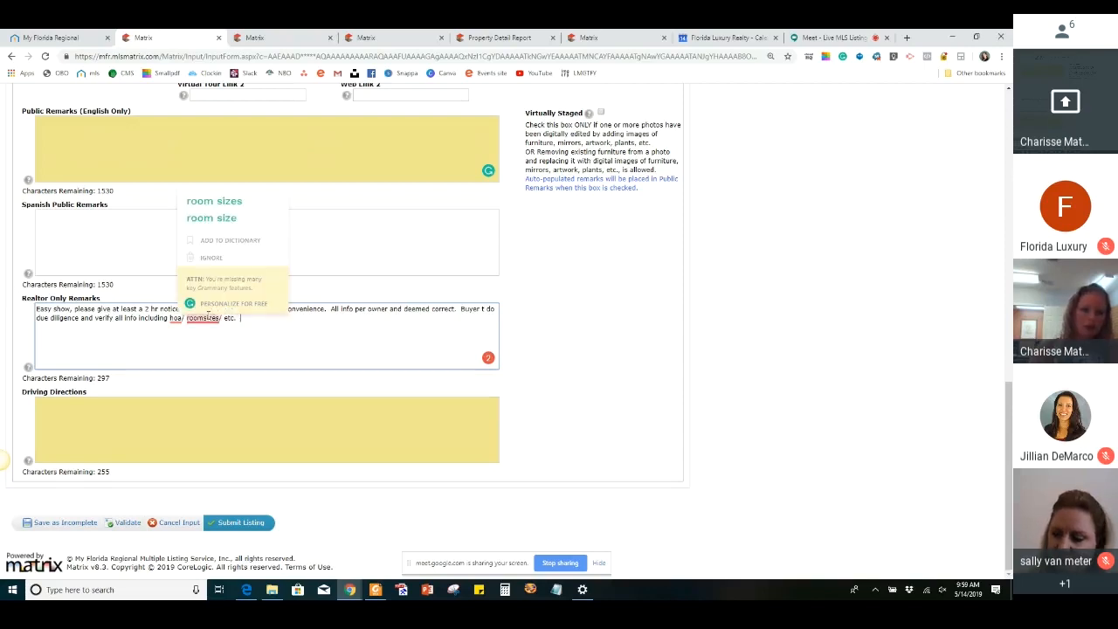
click(221, 209)
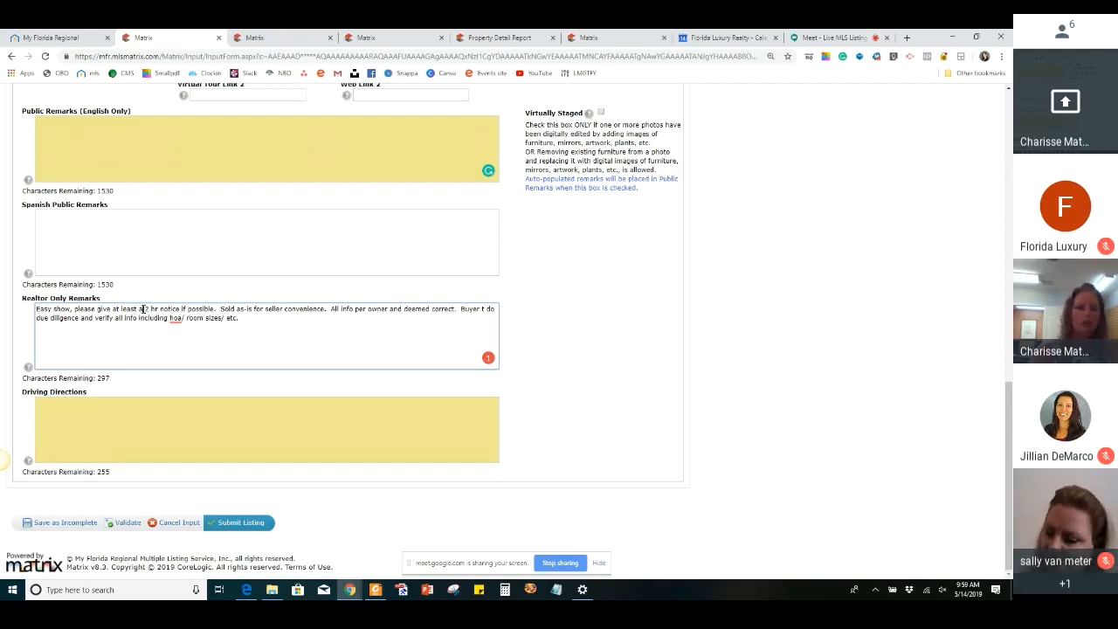
Look over the Realtor section and submit the listing with Driving Directions and Public Remarks left blank
click(86, 414)
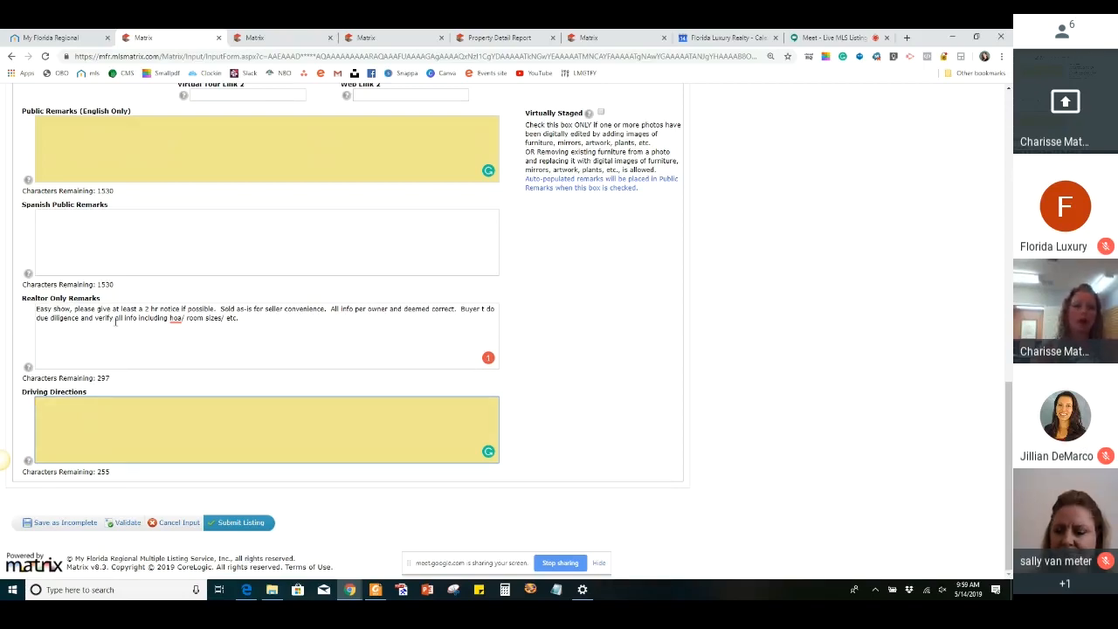
scroll(86, 414, up, 5)
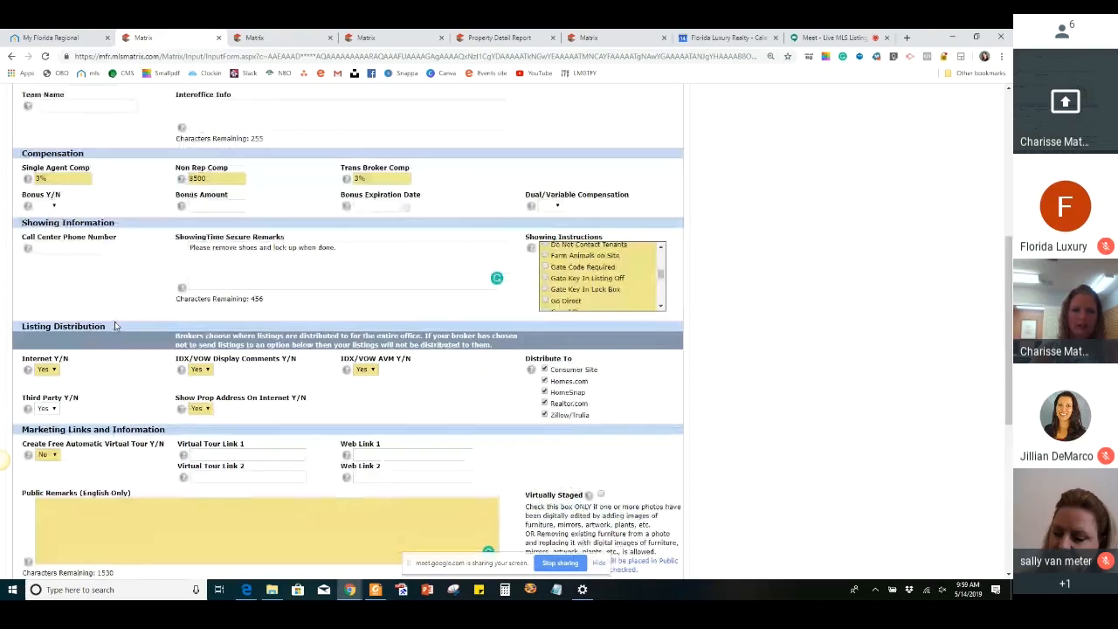
scroll(115, 326, up, 5)
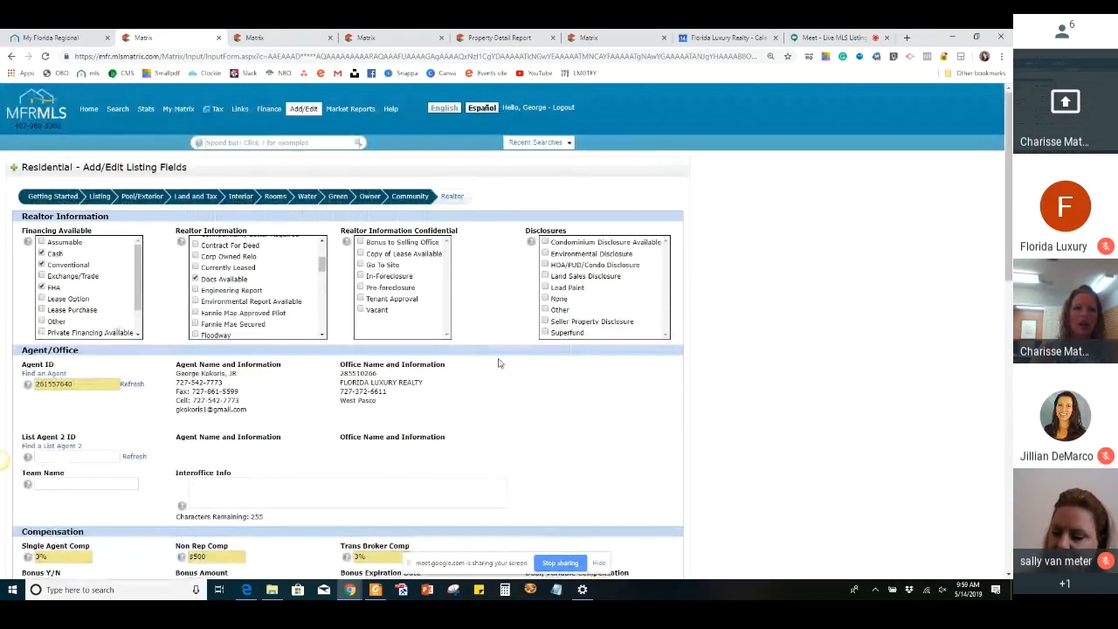
scroll(498, 362, down, 10)
scroll(498, 363, down, 2)
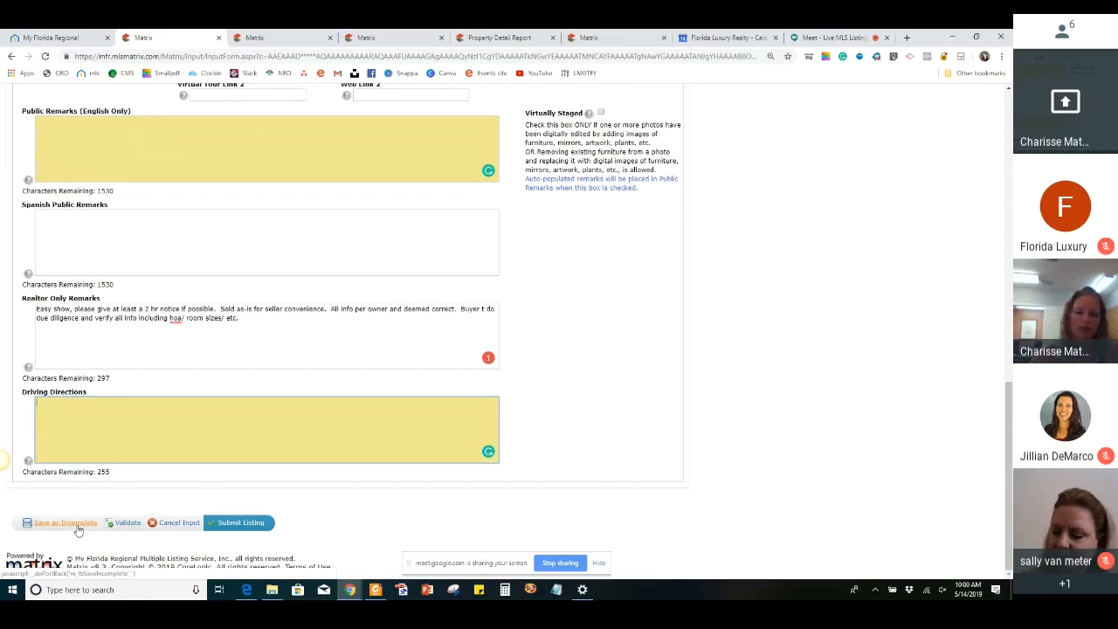
click(247, 525)
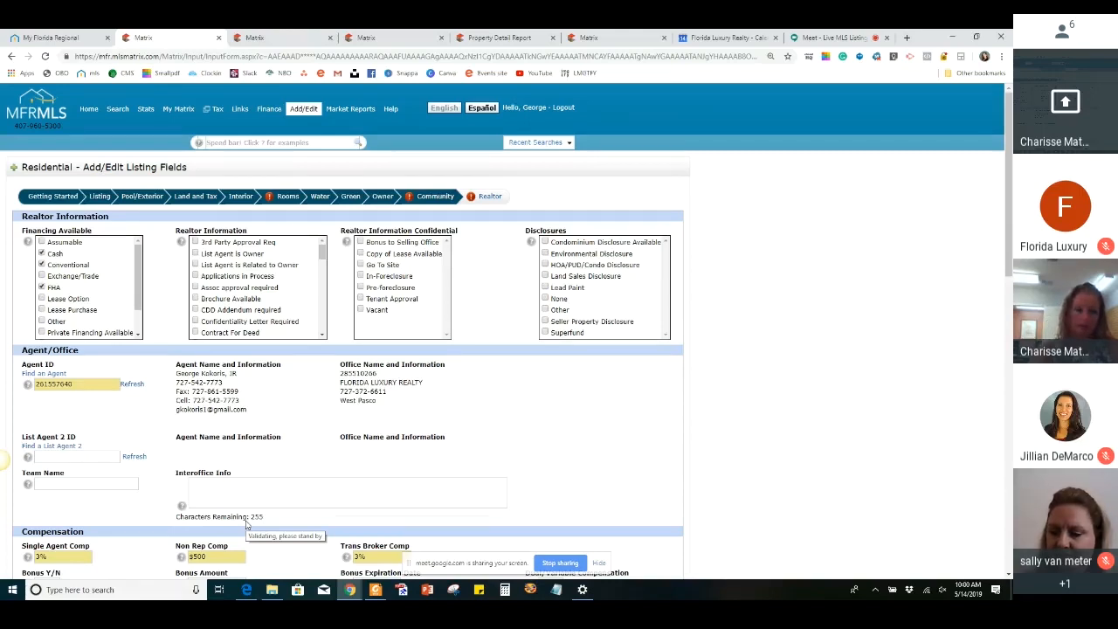
Review the full list of input form errors and the room dimension error in the Rooms section
click(288, 198)
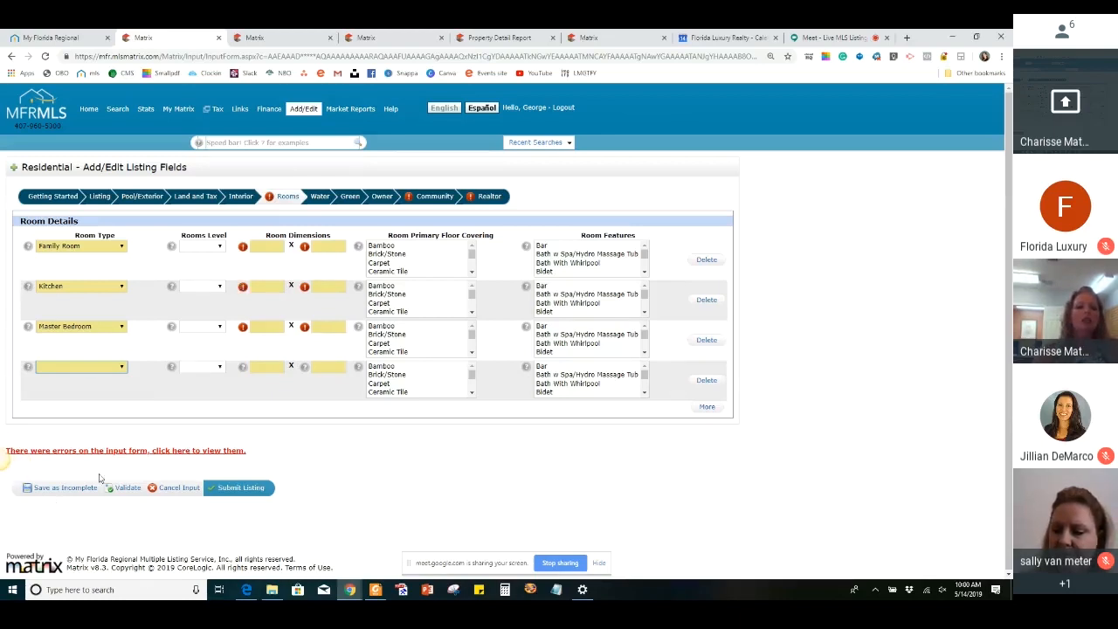
click(152, 452)
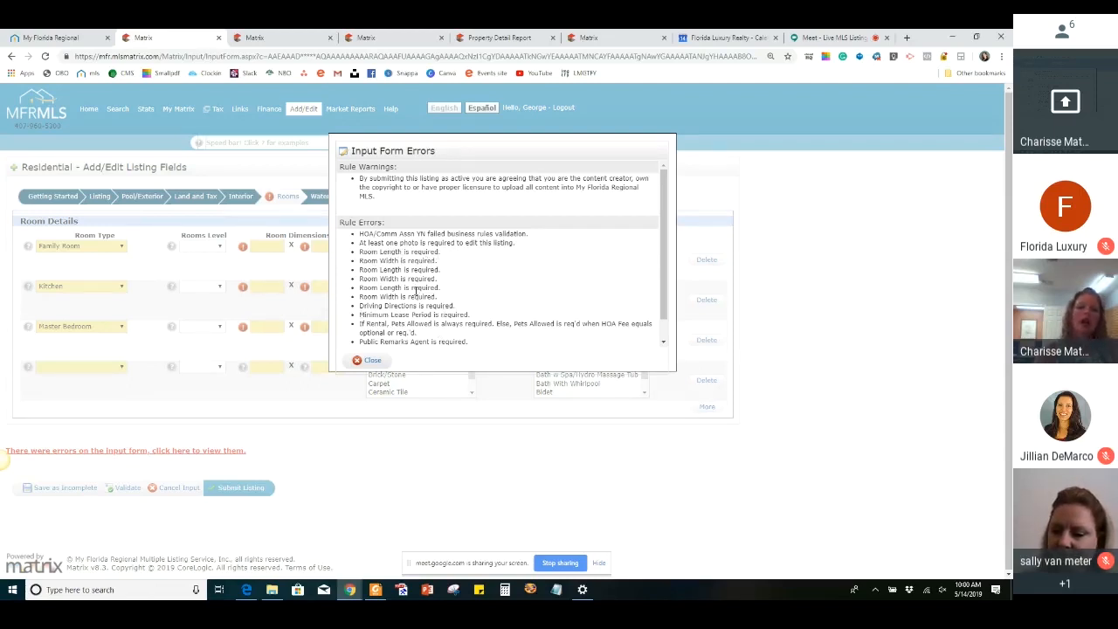
scroll(414, 291, down, 1)
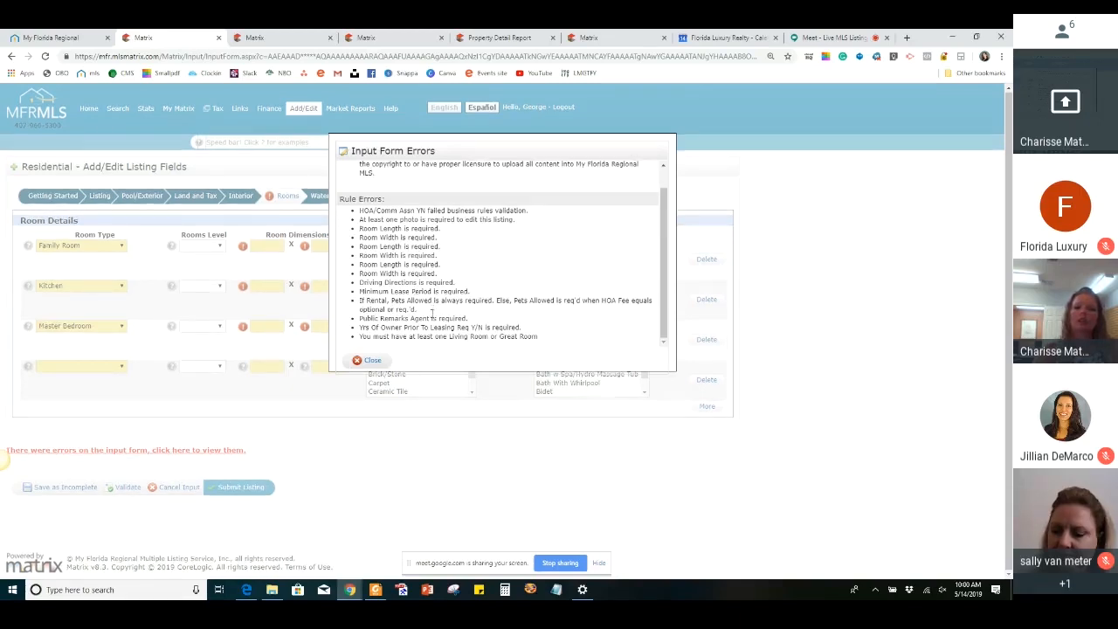
click(373, 362)
click(243, 250)
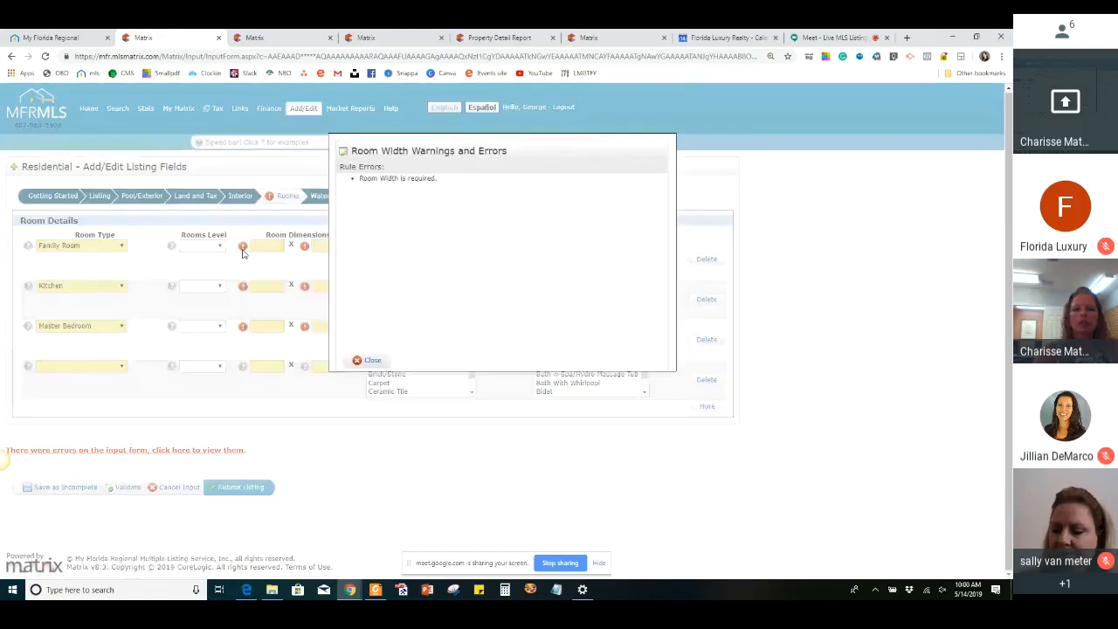
click(368, 362)
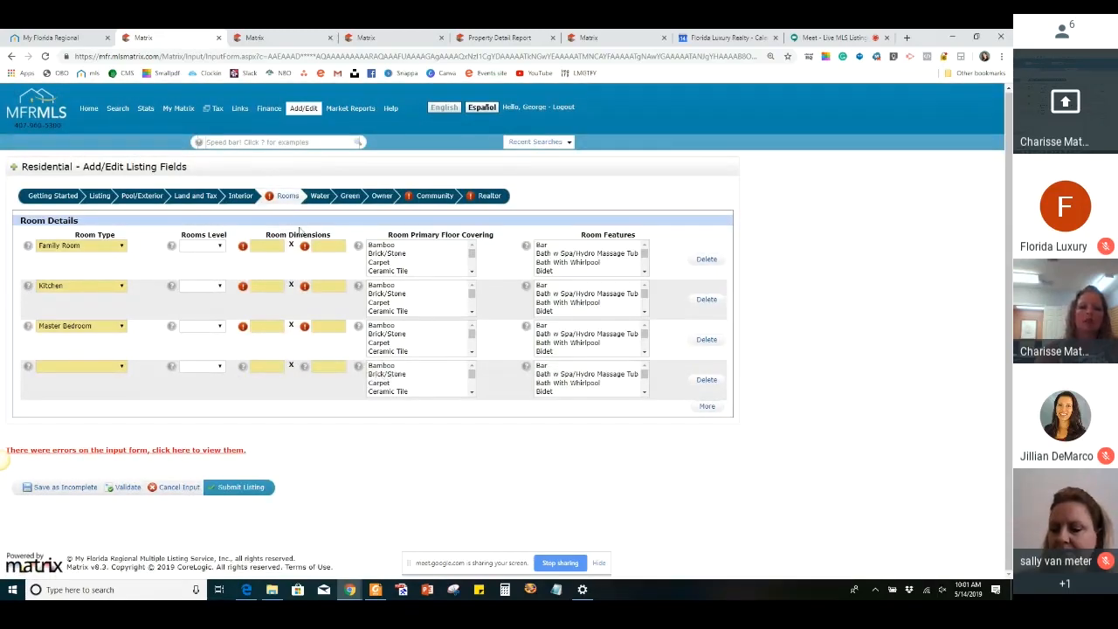
Set HOA/Comm Assn Y/N to Yes in the Community section and move on to the Realtor section
click(438, 198)
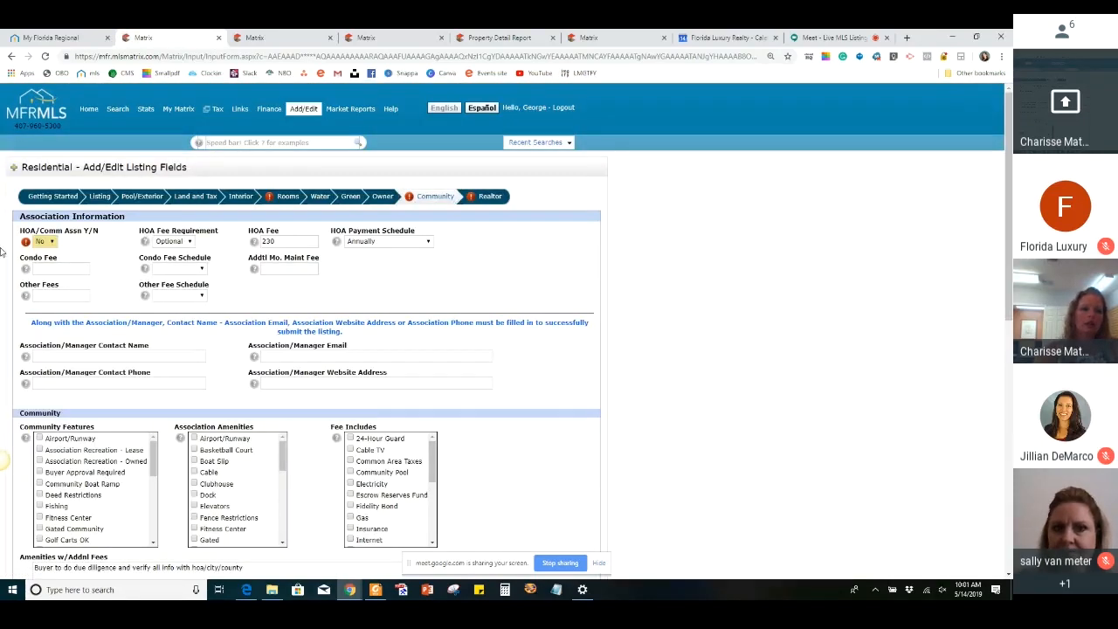
click(41, 241)
click(39, 271)
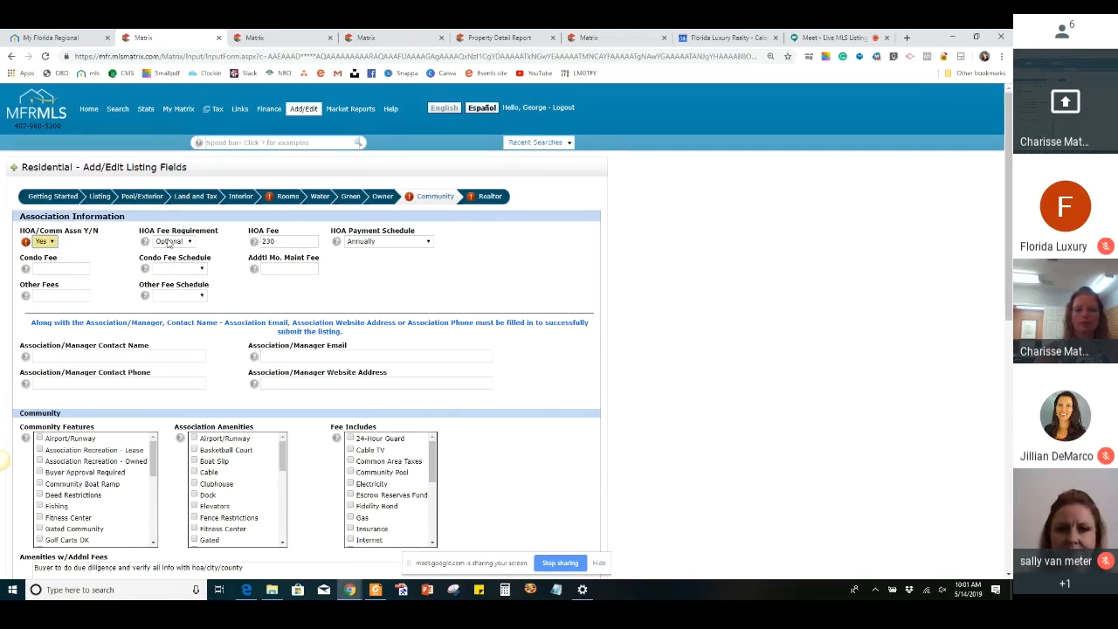
click(496, 197)
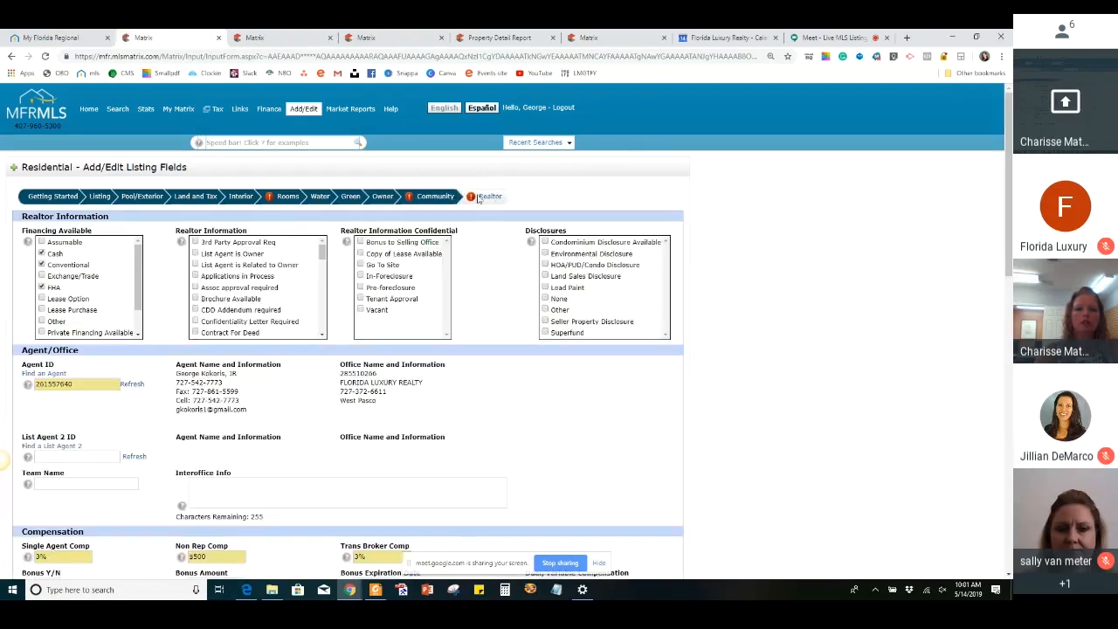
Return to the Community section and set HOA/Comm Assn Y/N back to No
scroll(373, 266, down, 8)
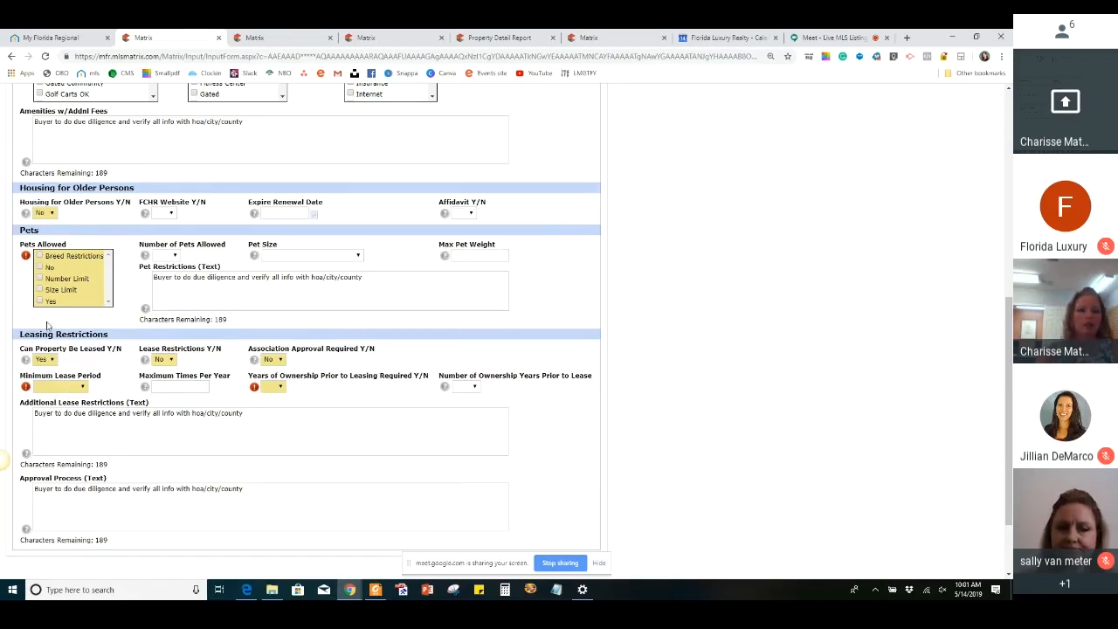
scroll(116, 255, up, 5)
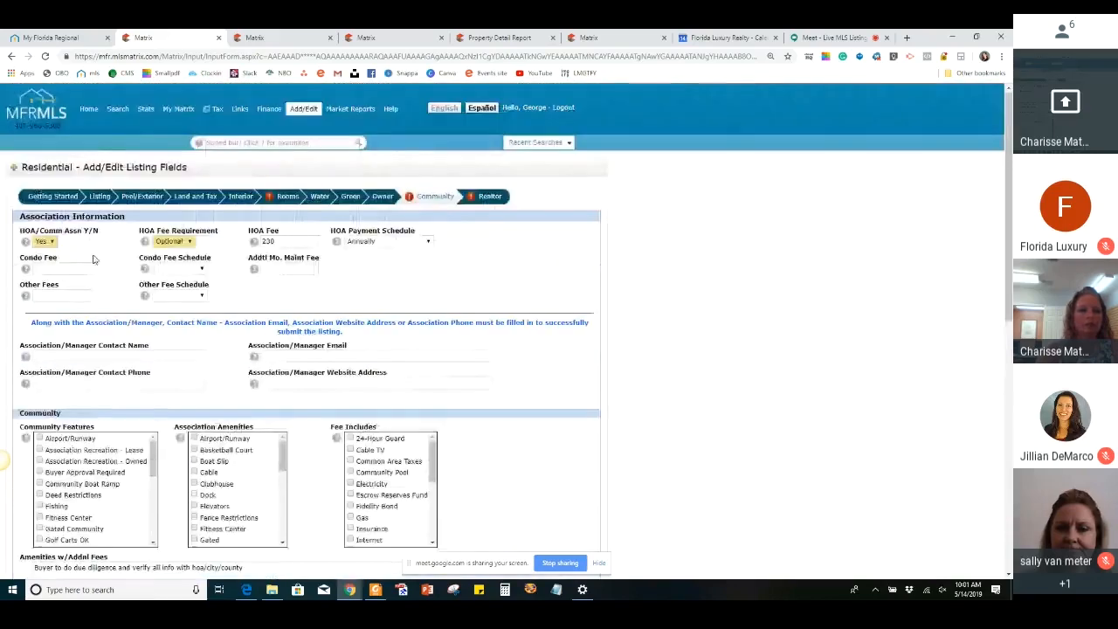
click(44, 241)
click(40, 291)
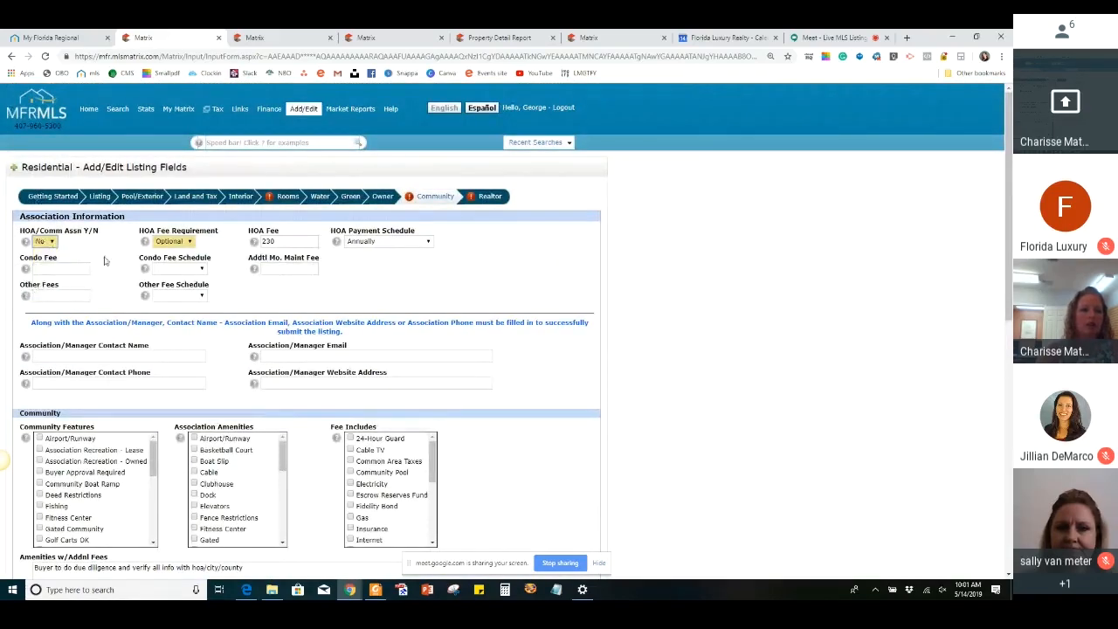
Mark Yes for Pets Allowed in the Pets part of the Community section
scroll(68, 318, down, 3)
scroll(68, 318, down, 2)
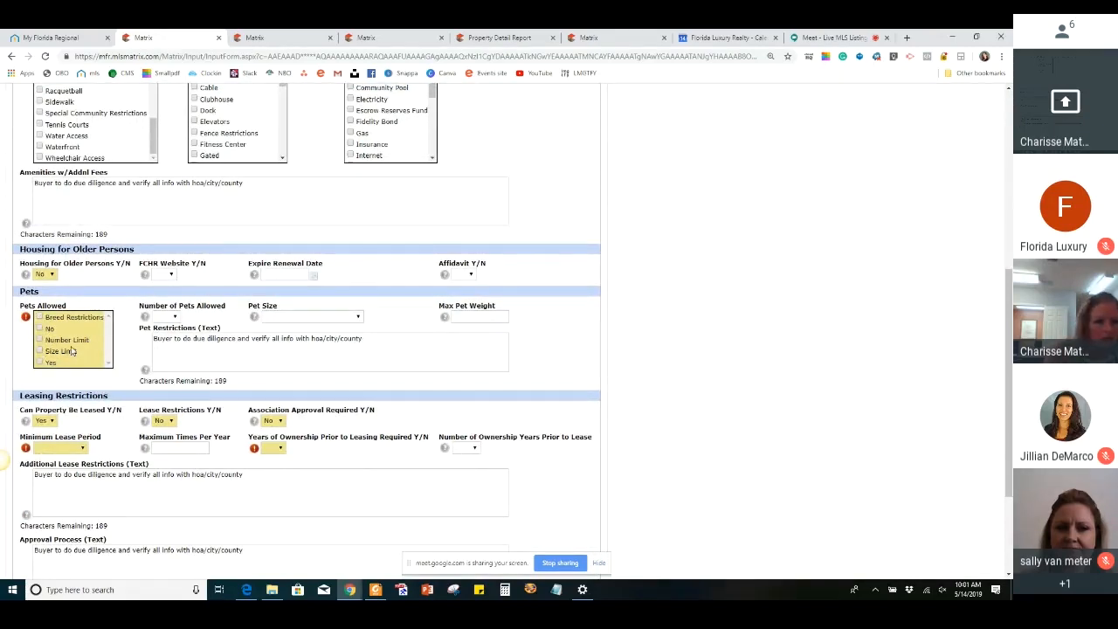
click(42, 362)
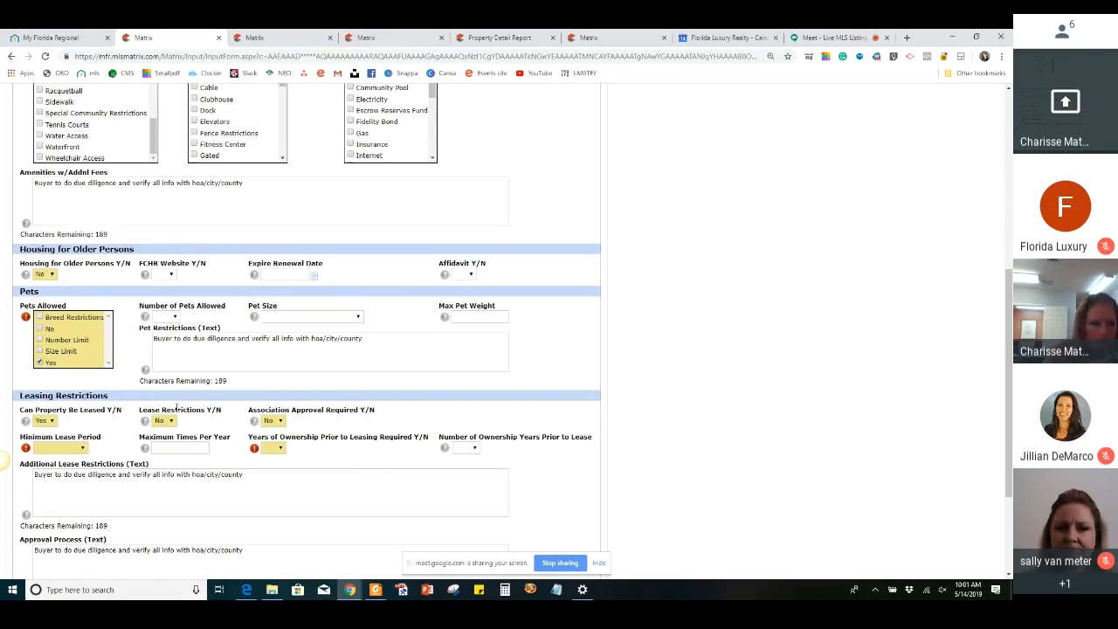
Set Minimum Lease Period to No Minimum and Years of Ownership Prior to Leasing Required to No
scroll(178, 406, down, 1)
click(59, 364)
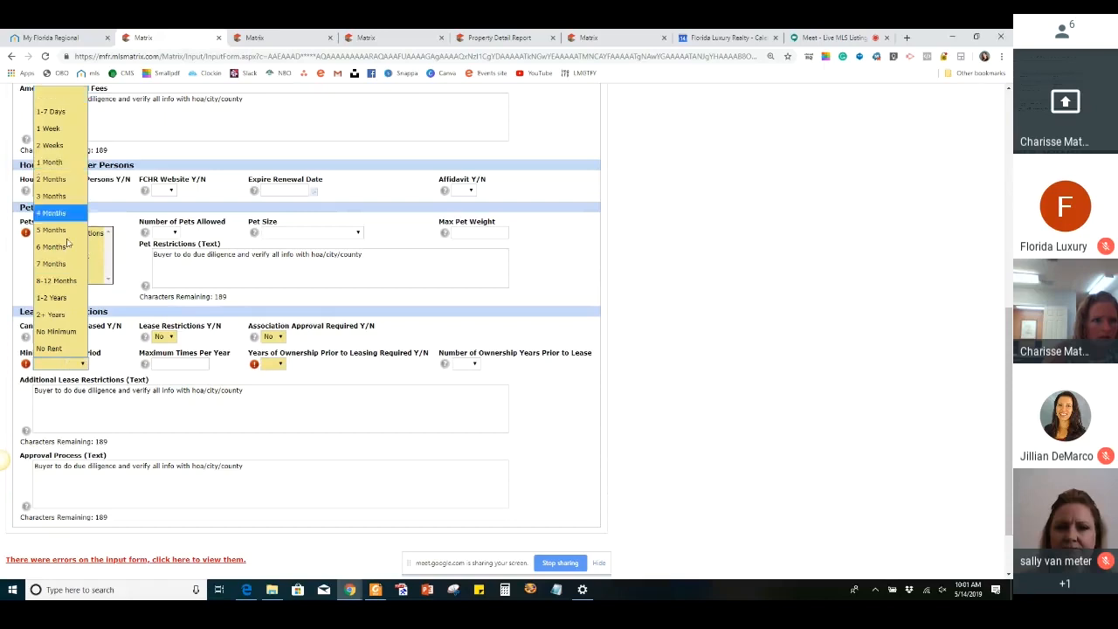
click(70, 331)
click(281, 364)
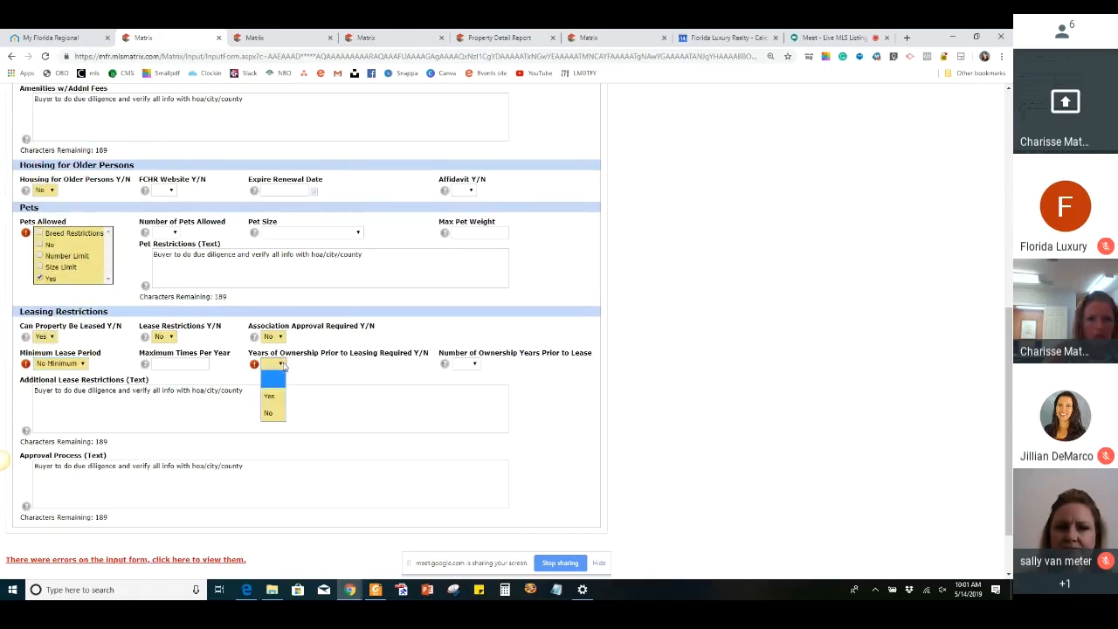
click(277, 412)
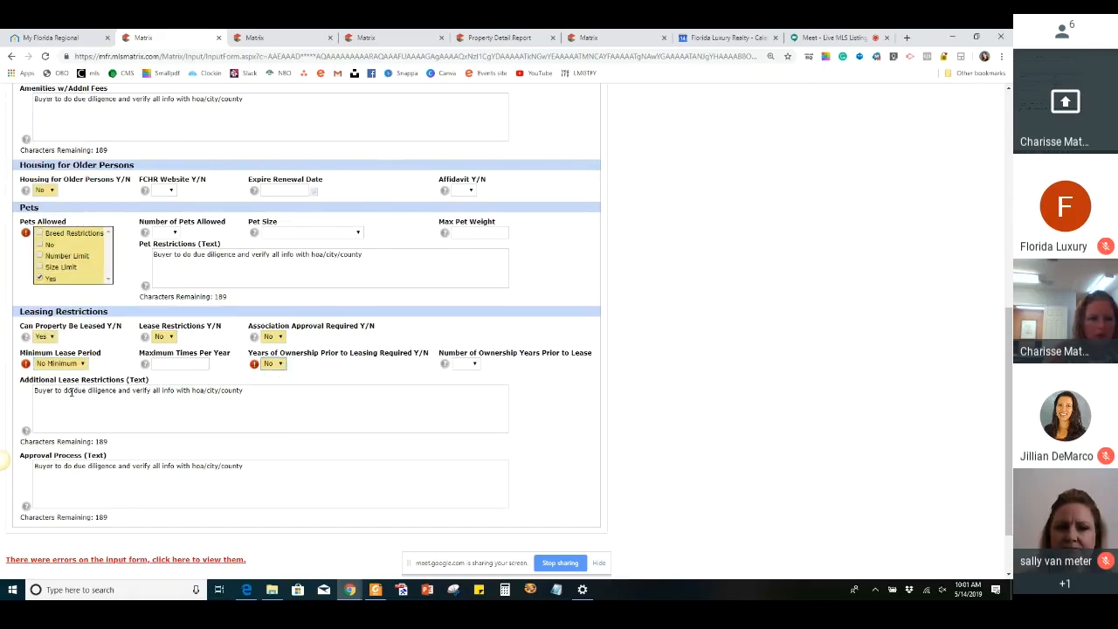
Recheck the Community section by switching sections, change its HOA/Comm Assn Y/N to Yes, and return to the Realtor section
scroll(398, 262, up, 6)
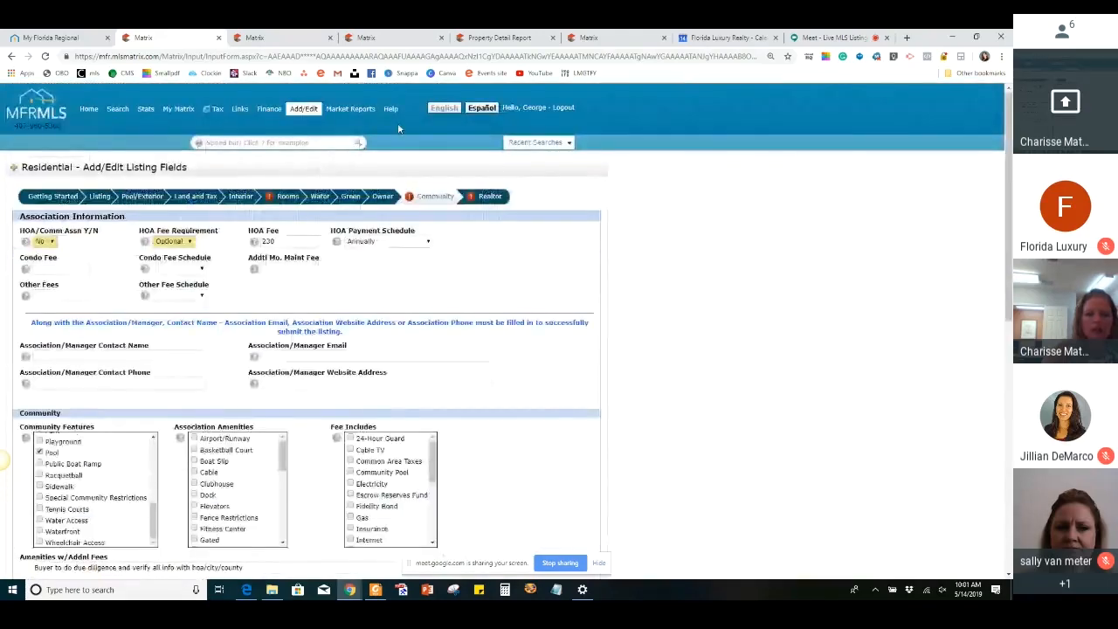
click(492, 197)
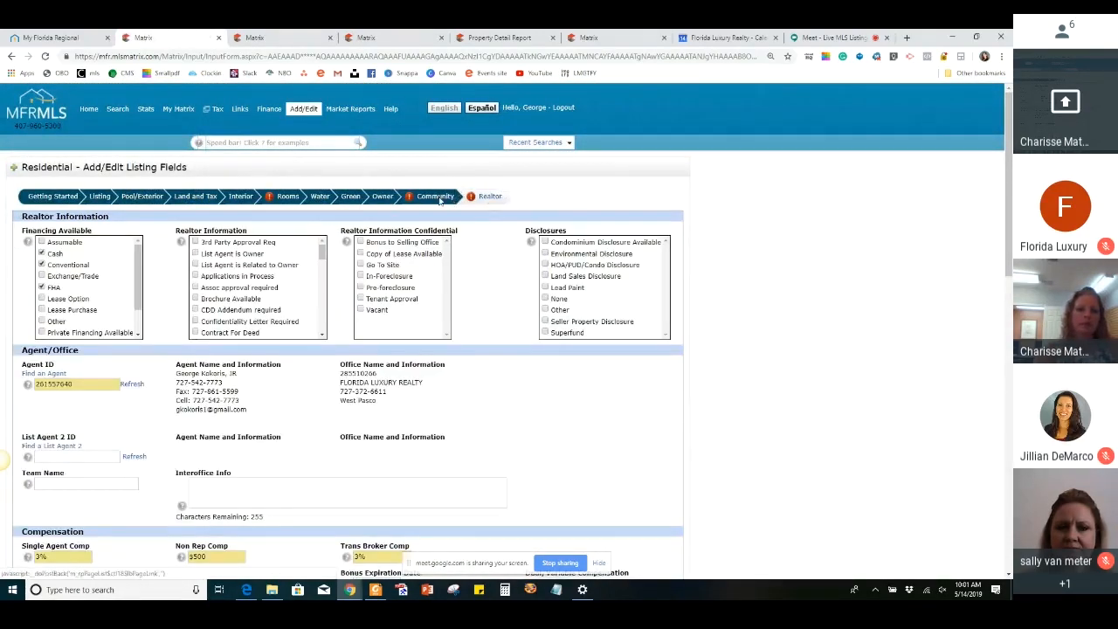
click(45, 242)
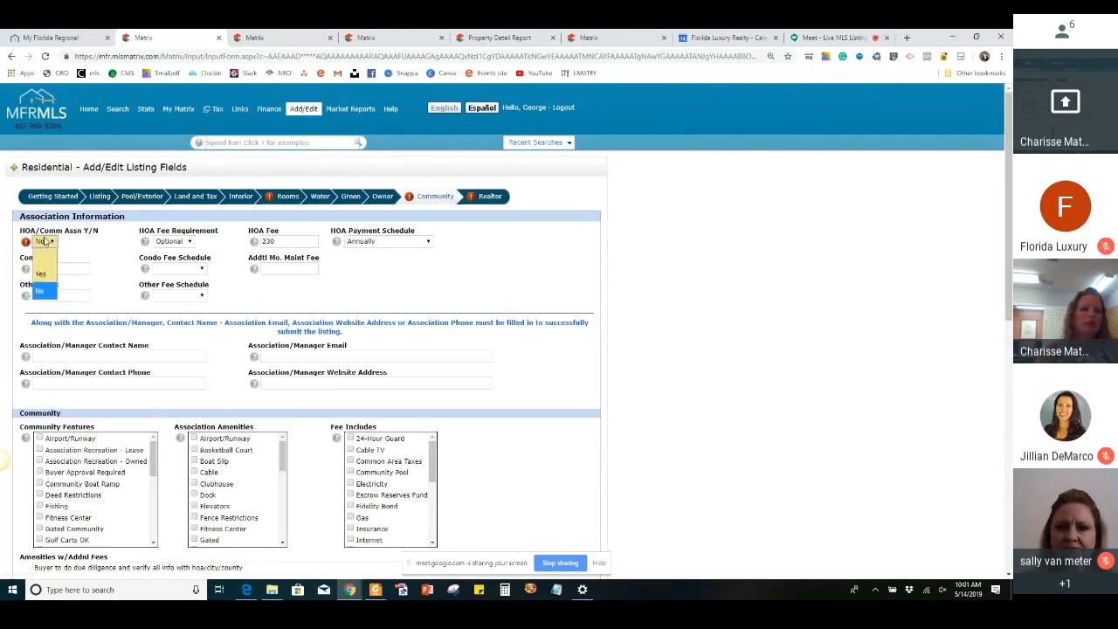
click(46, 276)
click(488, 199)
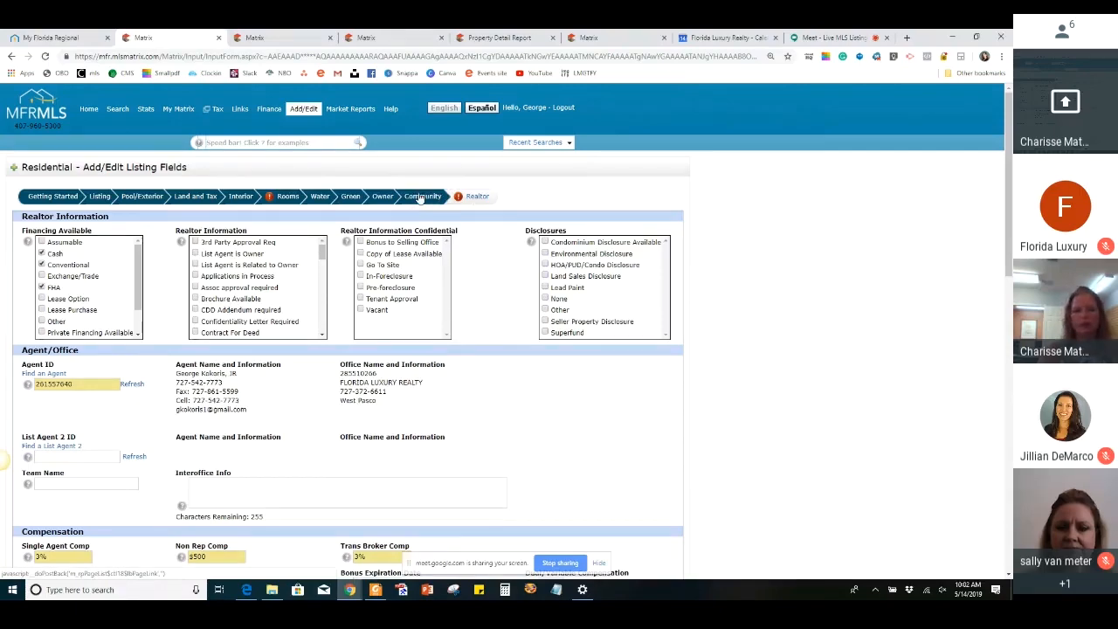
Save the listing as incomplete from the end of the Realtor section
scroll(504, 232, down, 6)
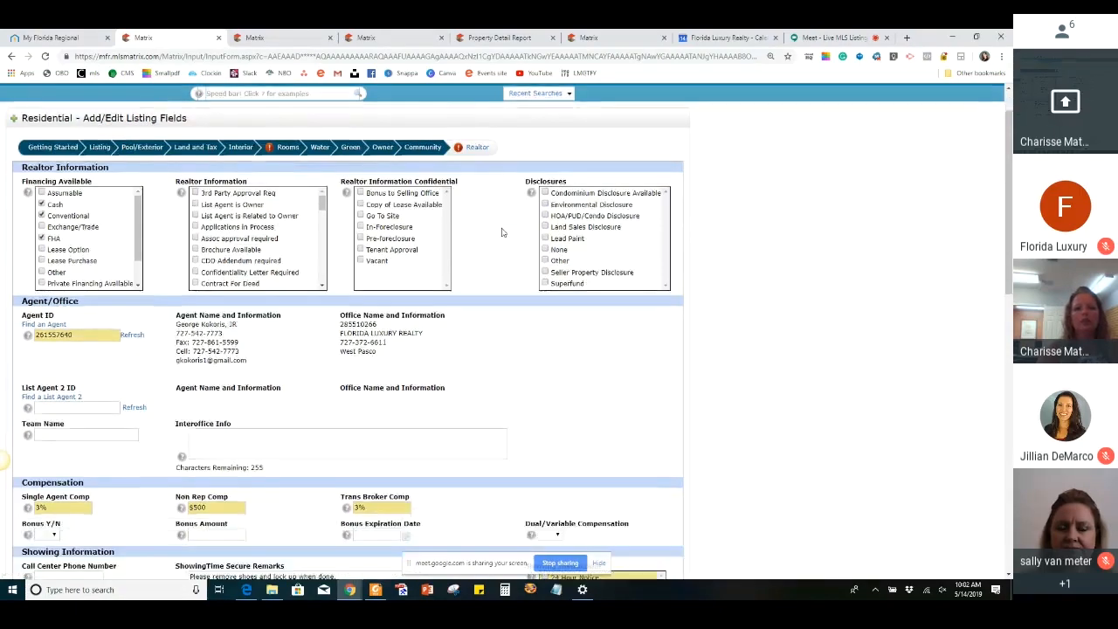
scroll(207, 387, down, 4)
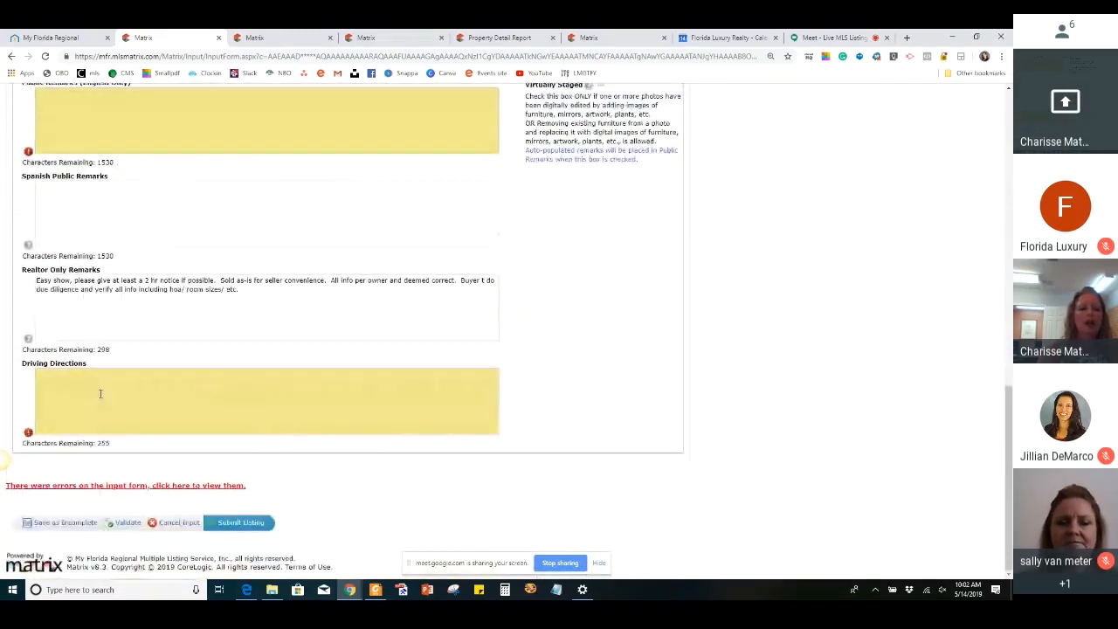
click(57, 524)
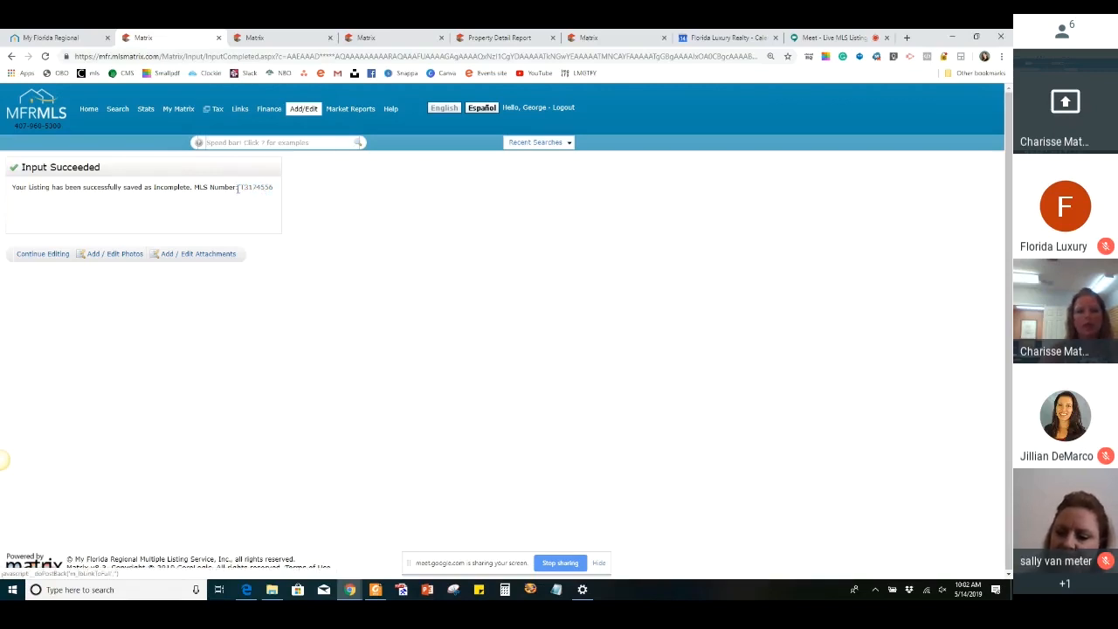
Copy the saved listing's MLS number and bring up the listing in a new Matrix tab under All My Incompletes
drag(237, 188, 273, 188)
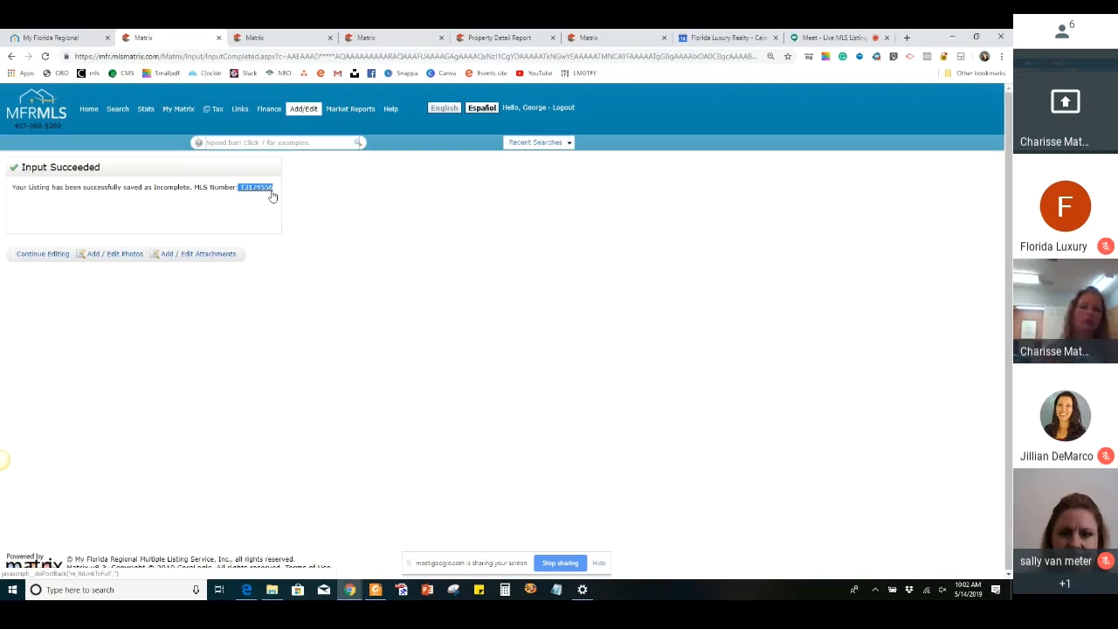
right_click(90, 108)
click(101, 114)
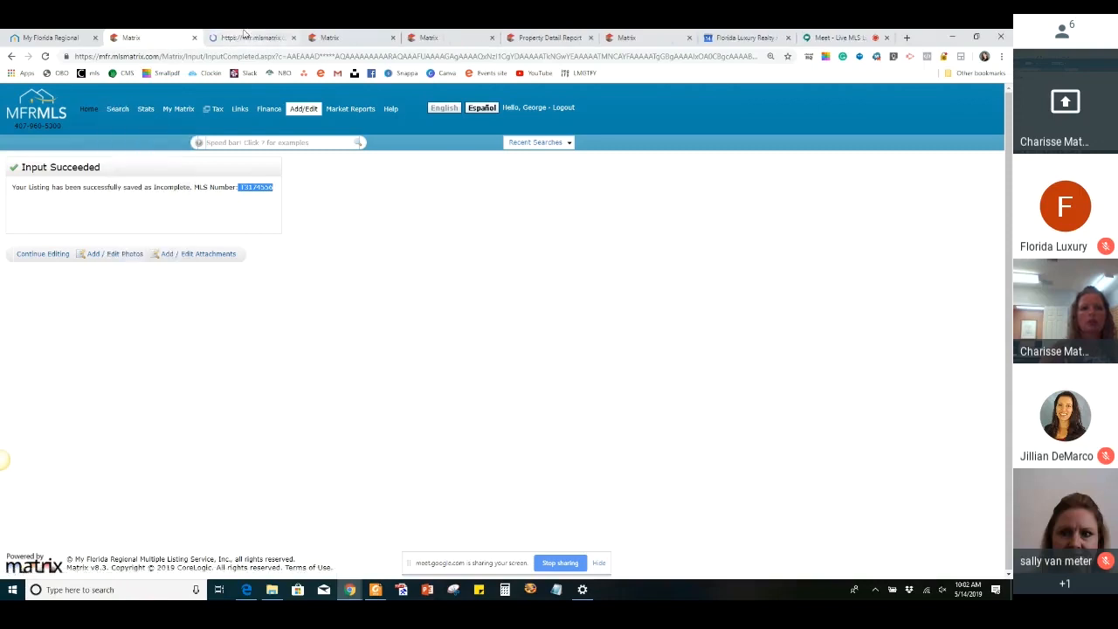
click(280, 37)
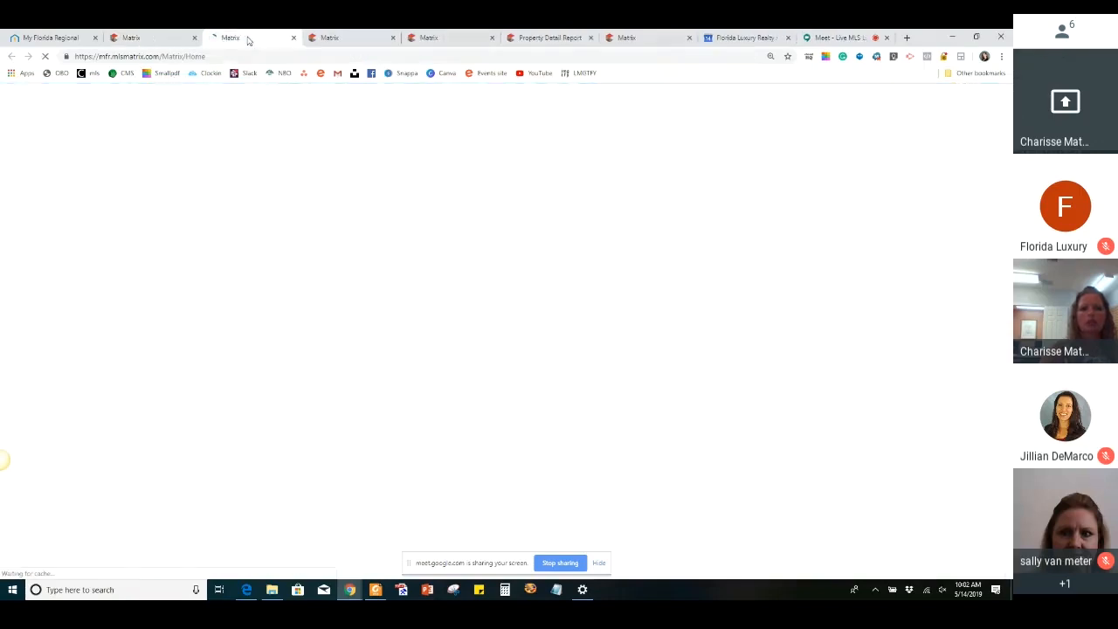
click(270, 141)
text(T3174556)
key(Return)
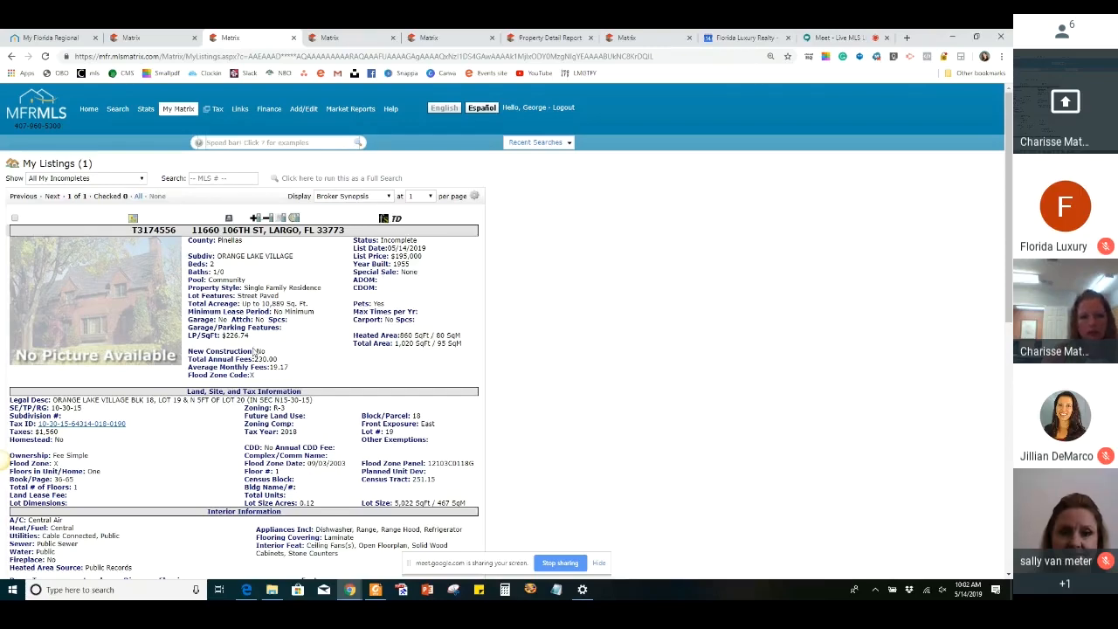
Review the incomplete listing's Broker Synopsis from the property details through the realtor information and remarks
scroll(413, 353, down, 2)
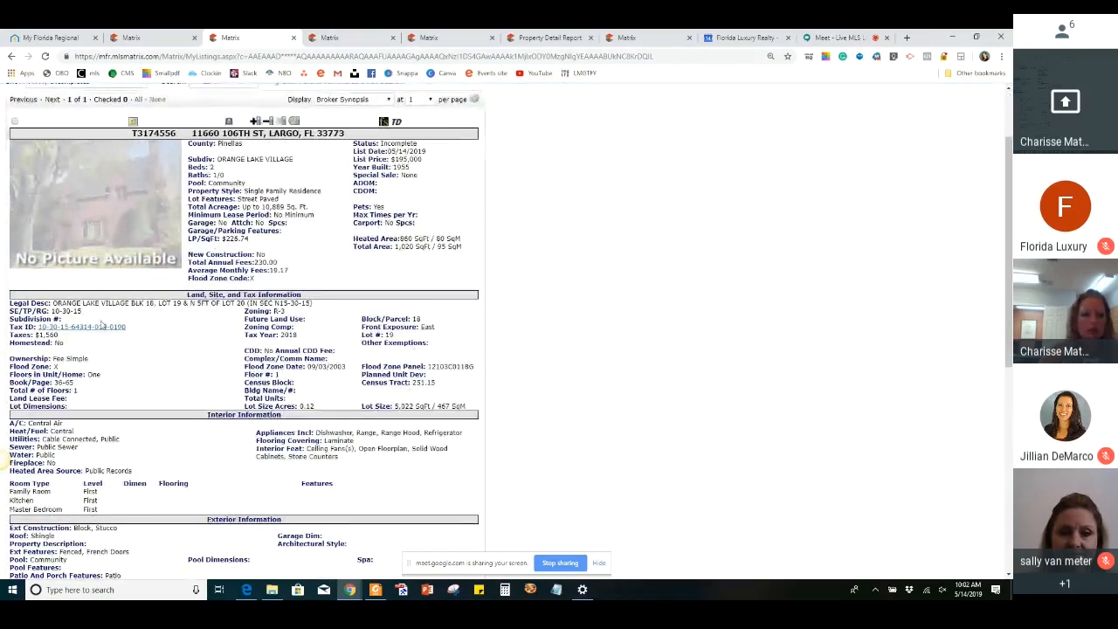
scroll(307, 347, down, 4)
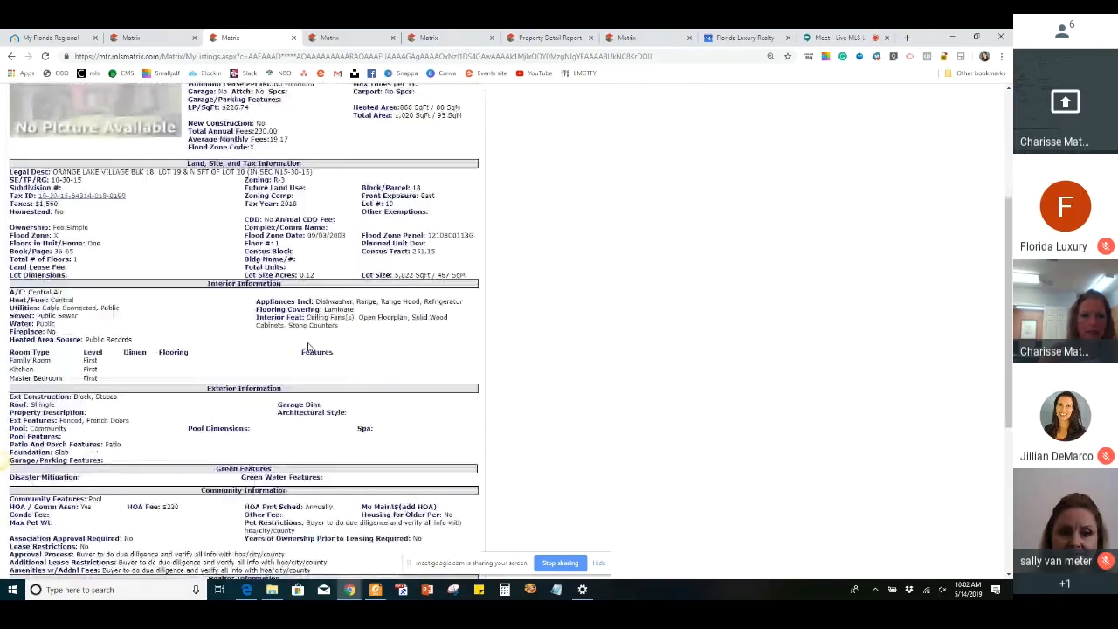
scroll(282, 421, down, 2)
scroll(281, 420, down, 4)
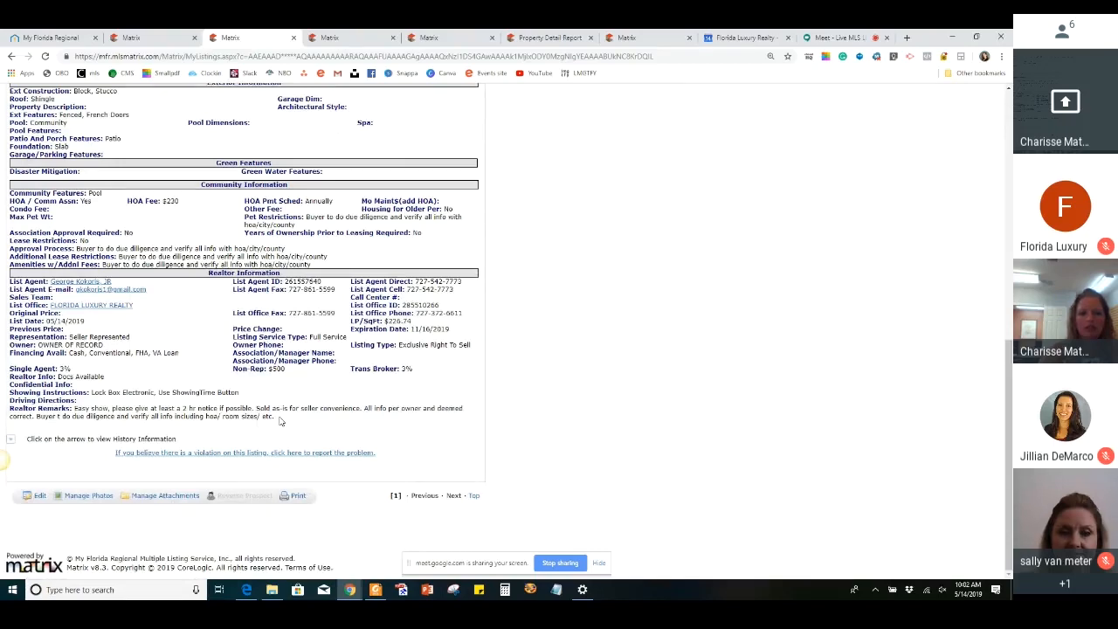
Recheck the Broker Synopsis from the realtor remarks back up through the community, exterior, interior and tax information to the listing summary
scroll(281, 420, up, 3)
scroll(316, 332, down, 3)
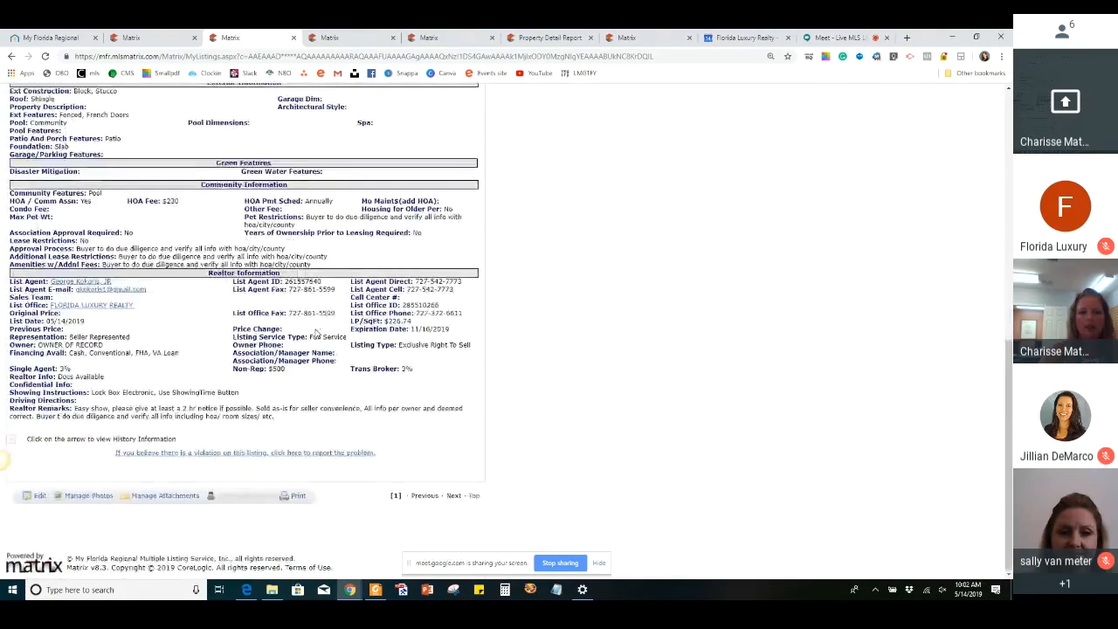
scroll(317, 333, up, 3)
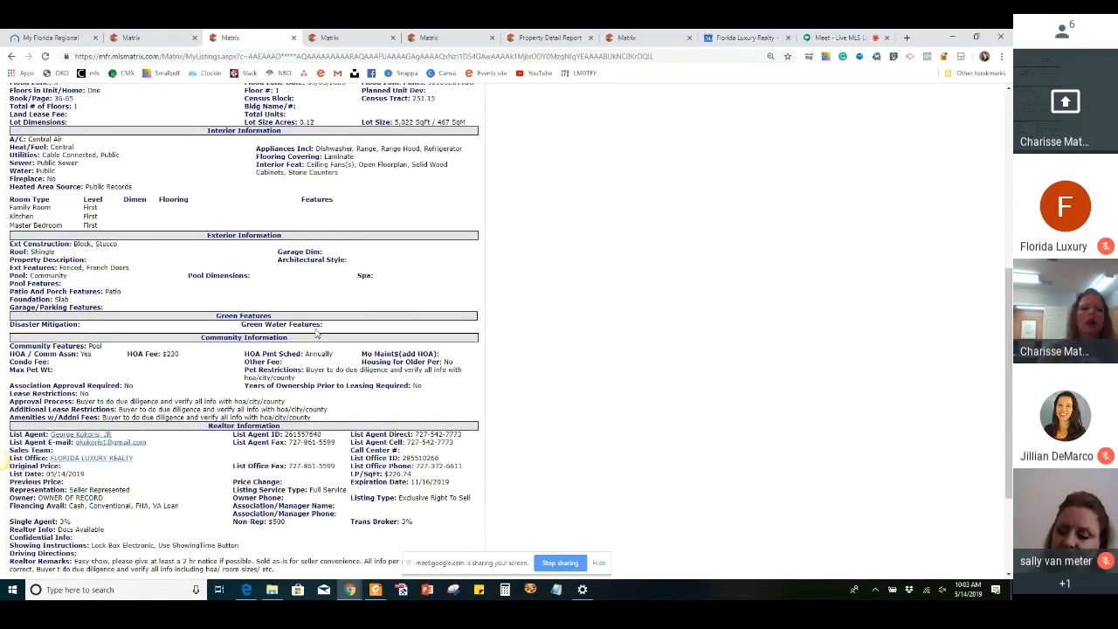
scroll(316, 333, up, 3)
scroll(317, 331, up, 2)
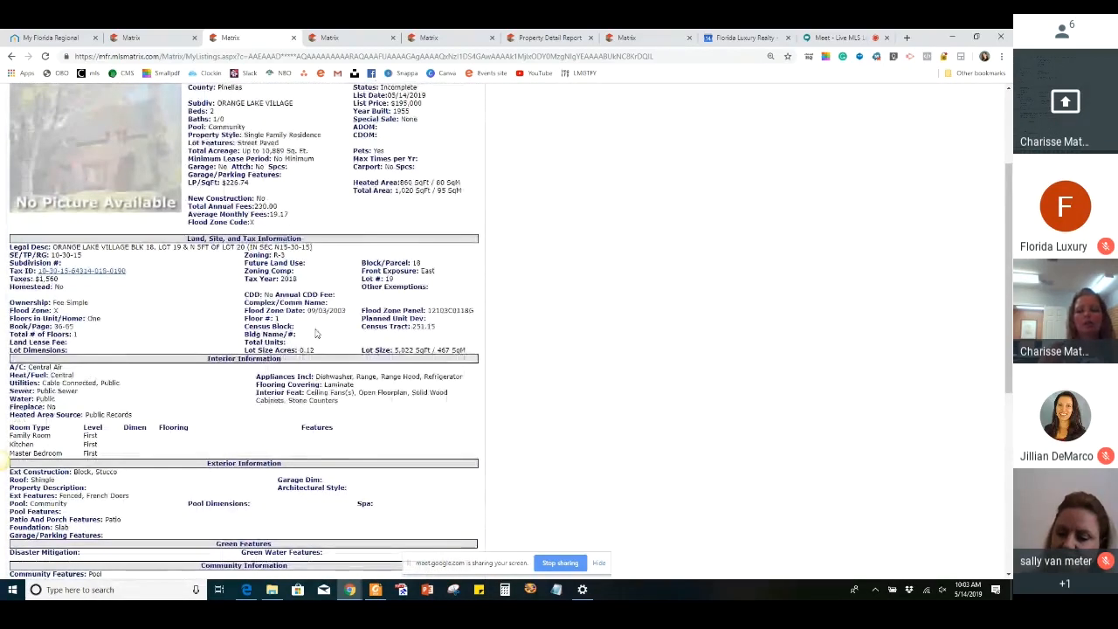
scroll(641, 312, down, 4)
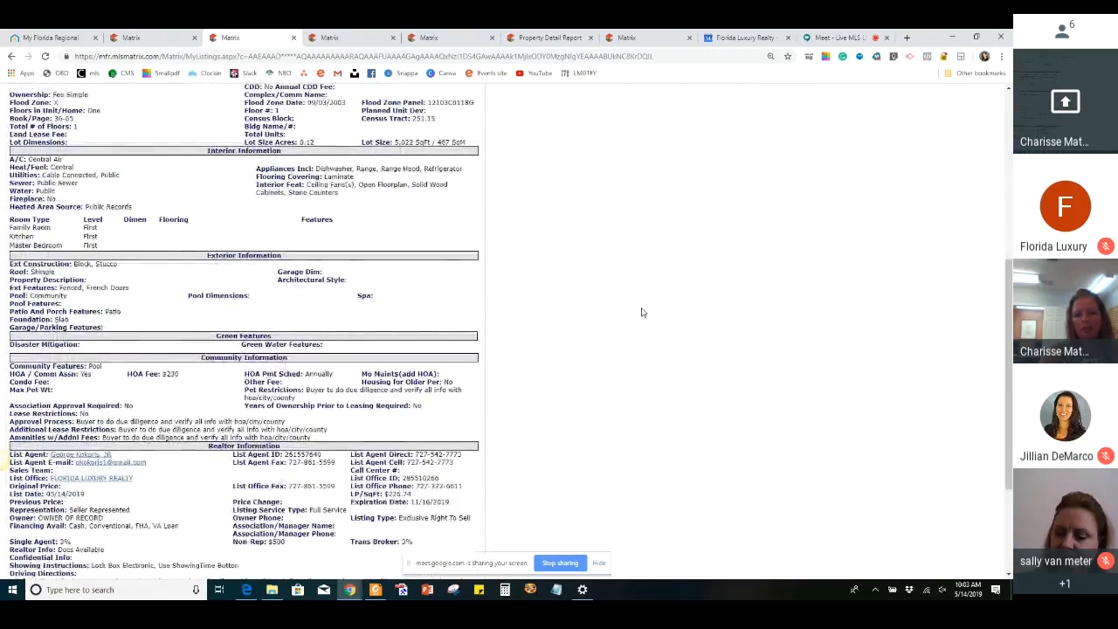
scroll(642, 312, up, 8)
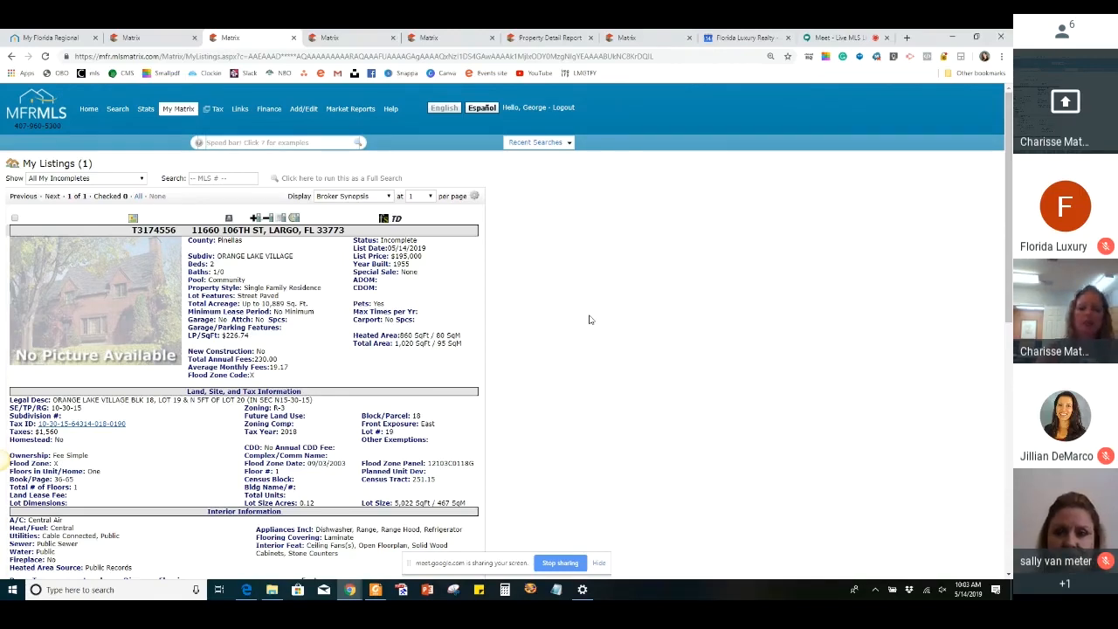
Choose the incomplete residential listing for modification and bring up its photo management page
click(308, 110)
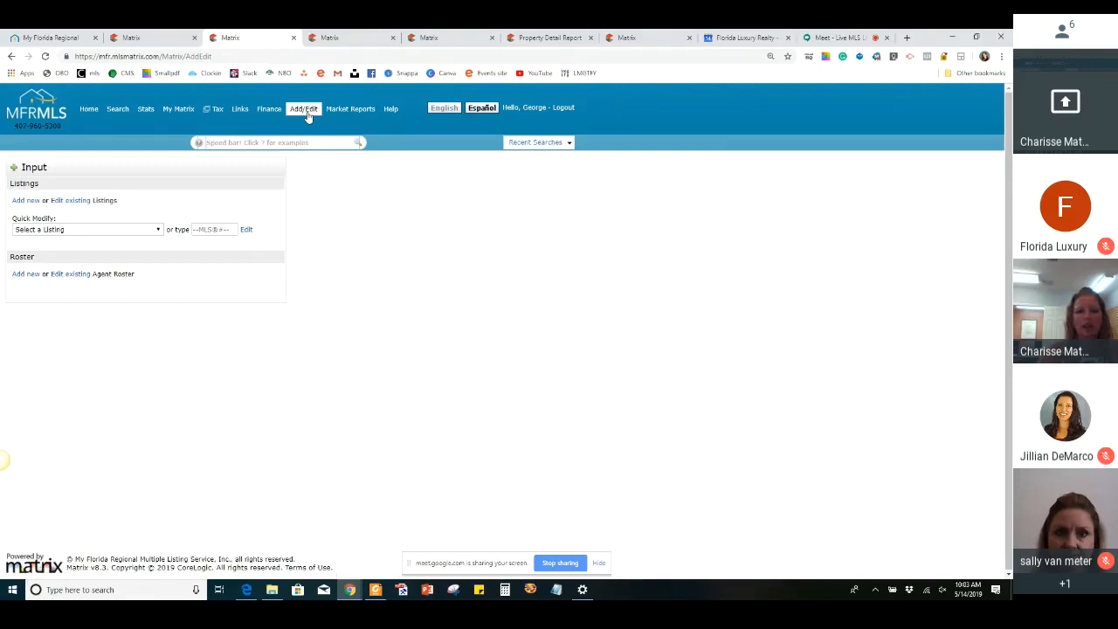
click(133, 232)
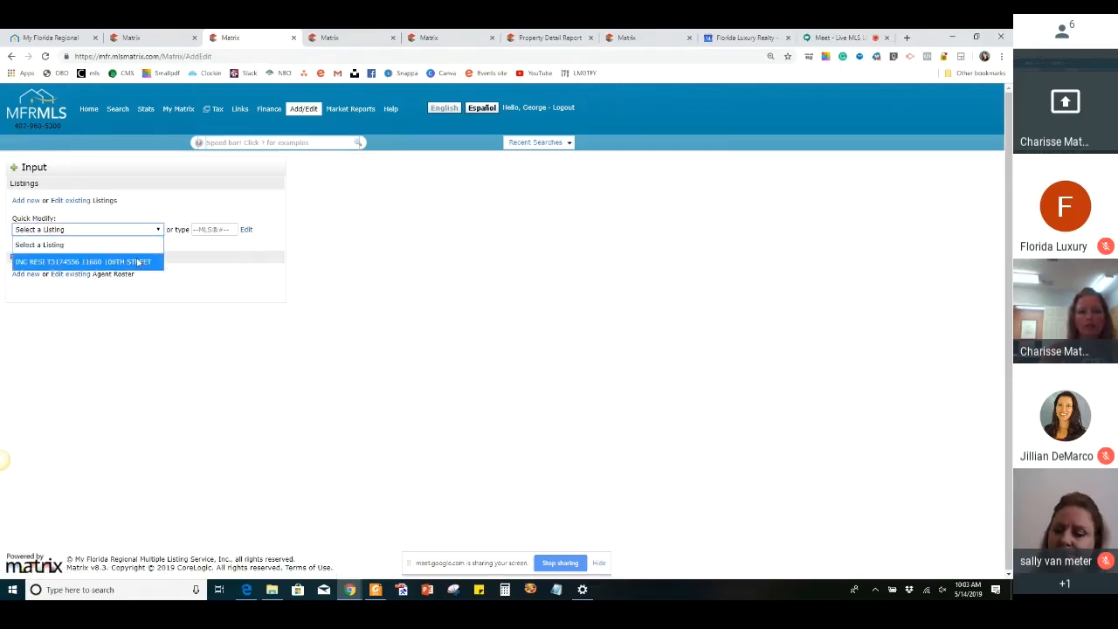
click(136, 261)
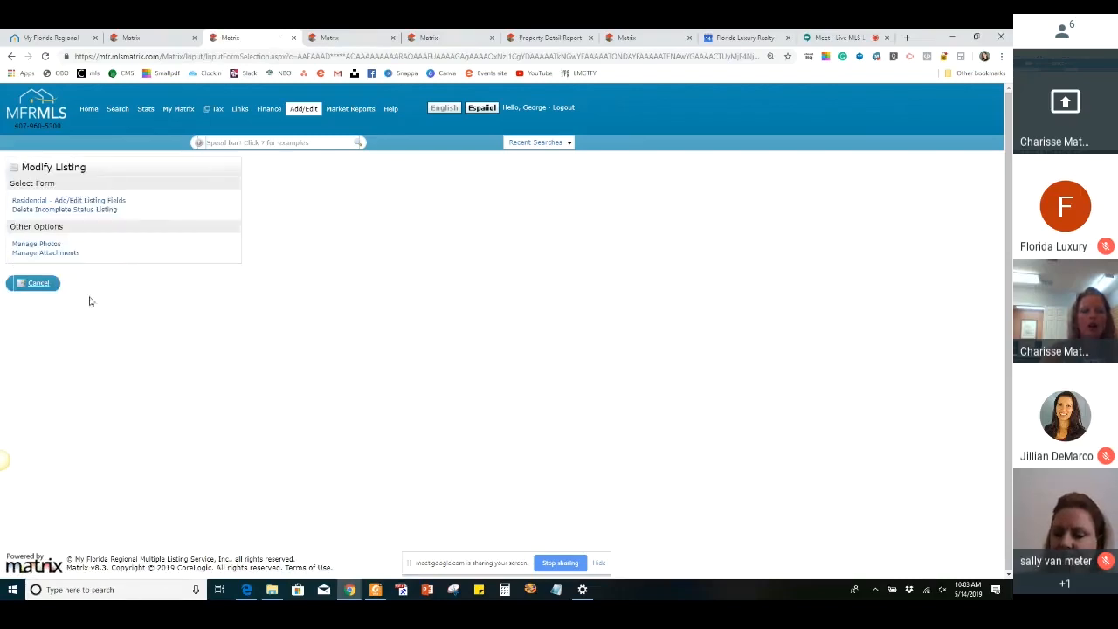
click(26, 246)
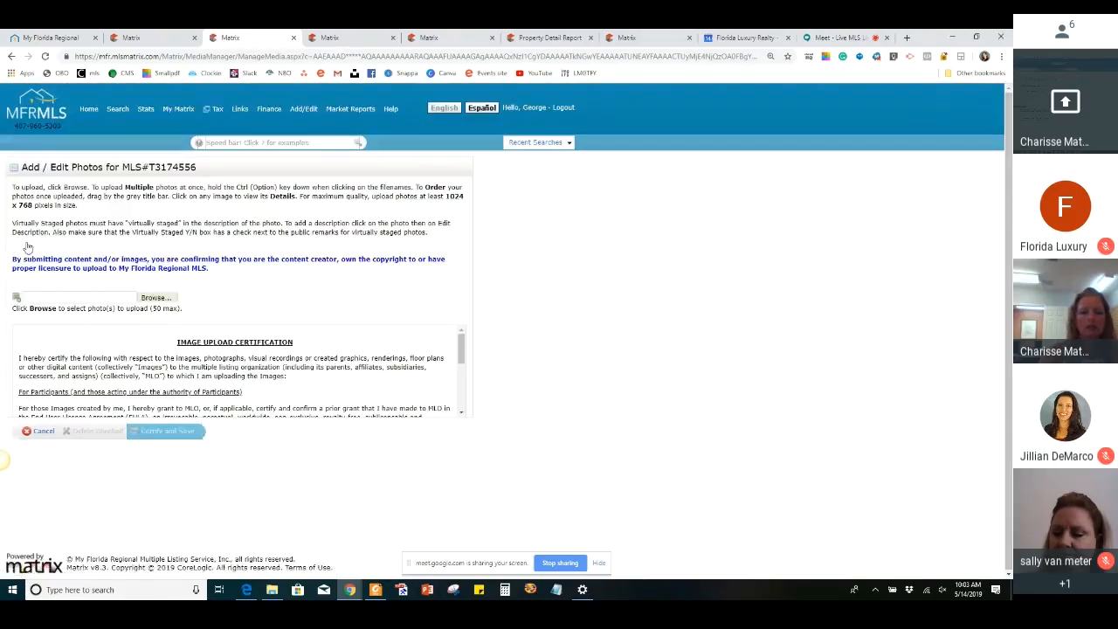
Browse for photos to upload and open the manor beach folder on the Desktop
click(155, 299)
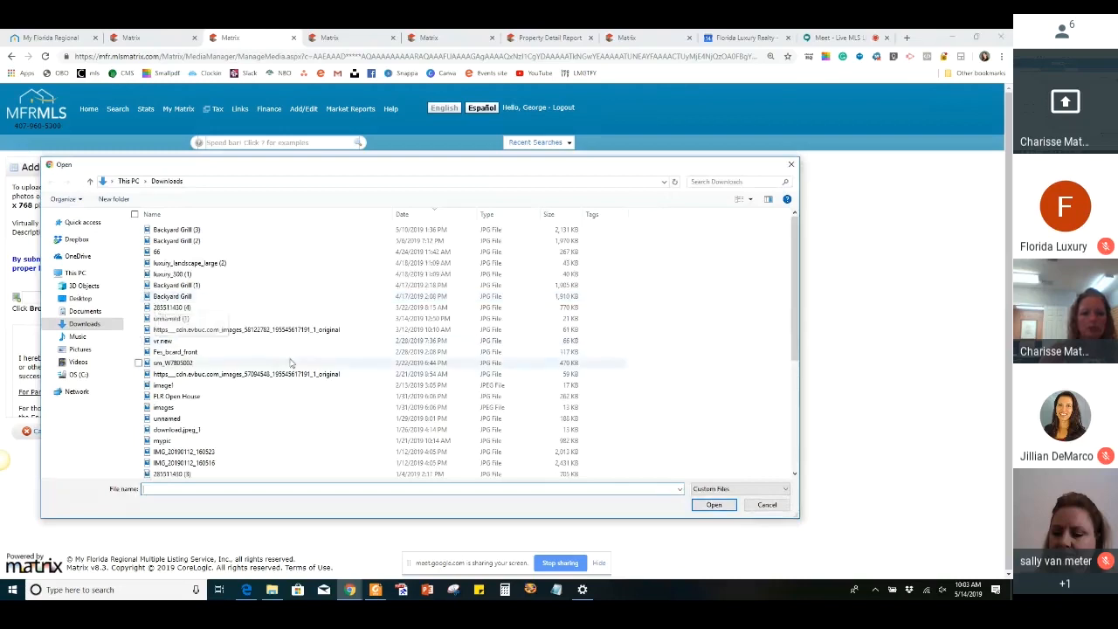
scroll(290, 363, down, 2)
click(85, 311)
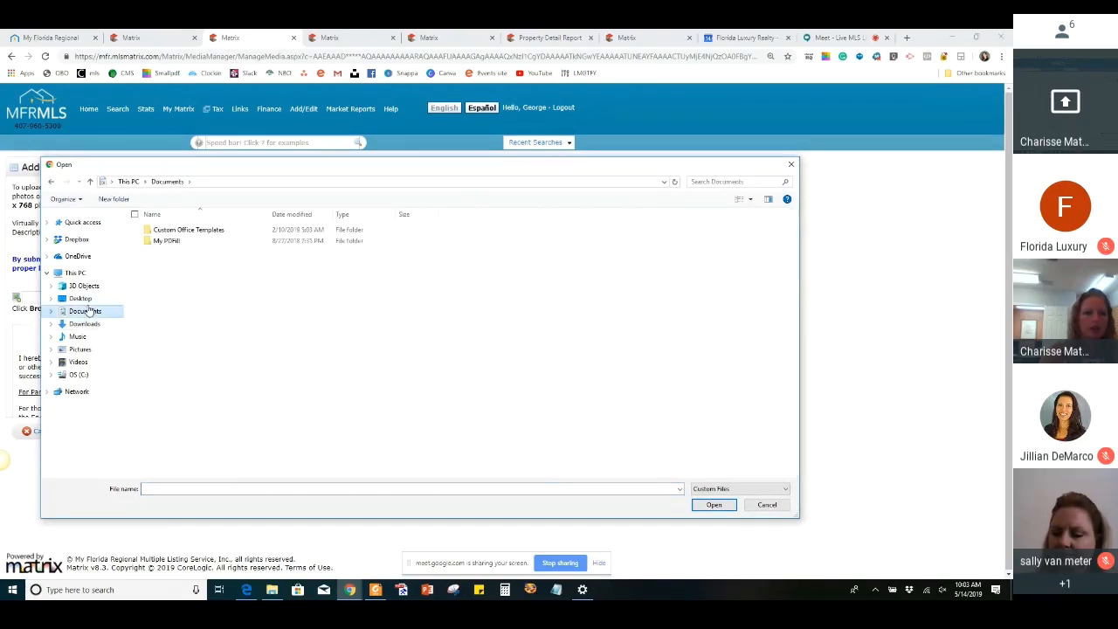
click(76, 300)
scroll(260, 329, down, 3)
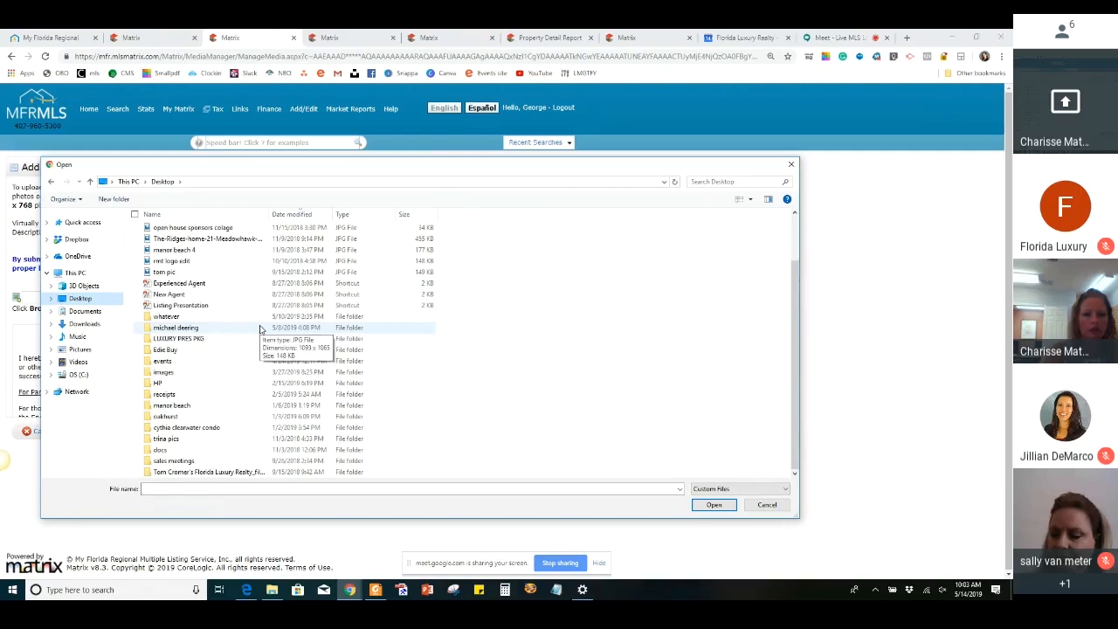
click(179, 407)
double_click(179, 407)
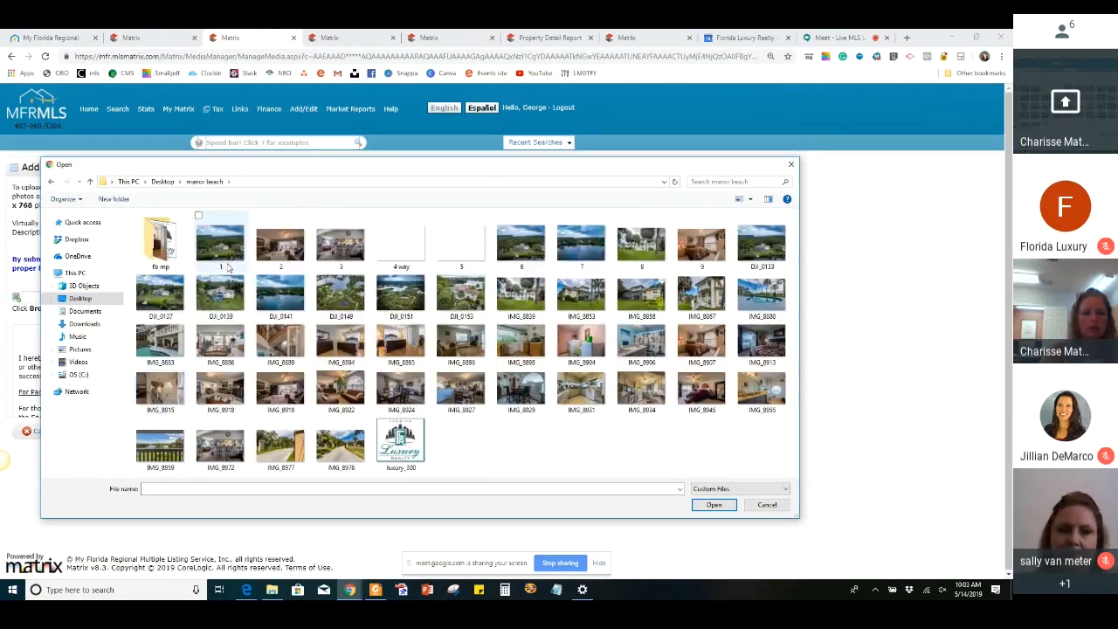
Upload the 14 consecutive photos from DJI_0139 through IMG_8894 to the listing
click(222, 306)
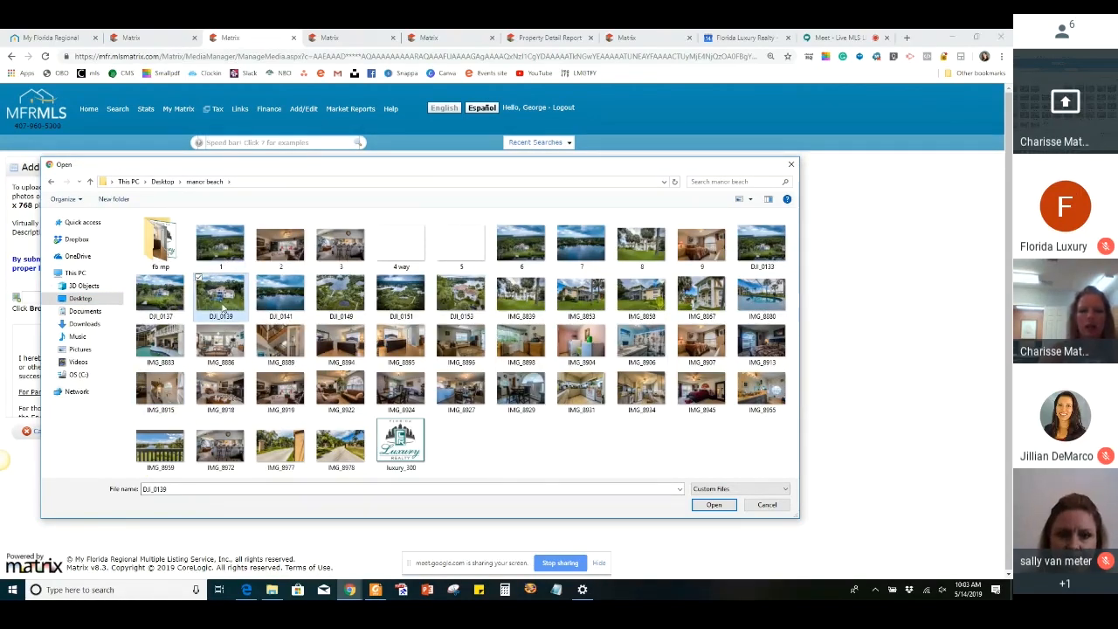
key(shift+Down)
key(shift+Right)
key(shift+Right)
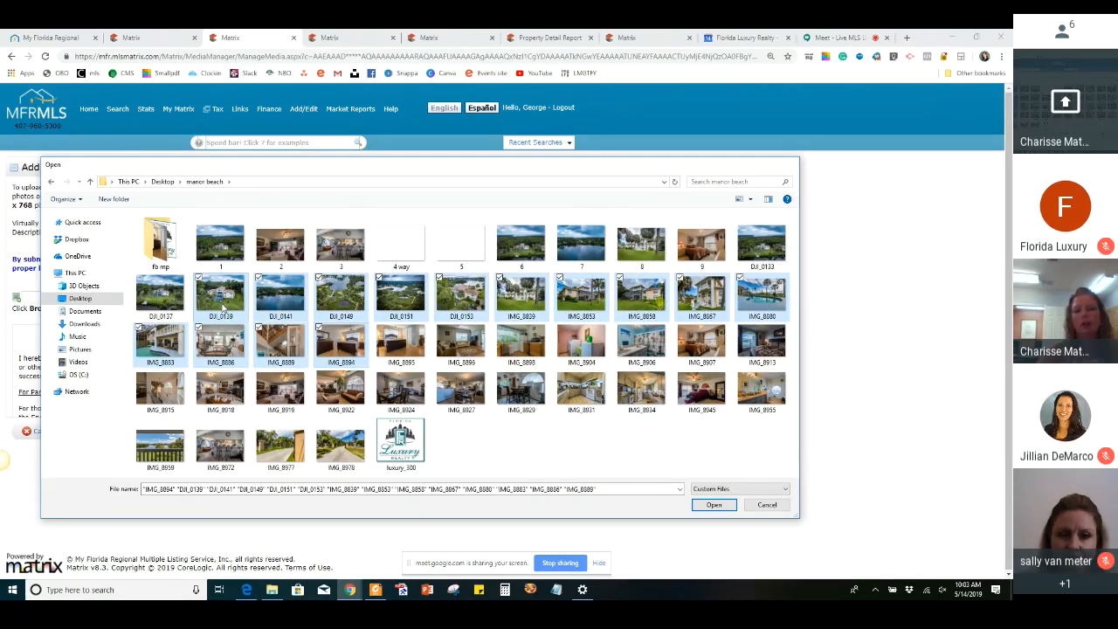
key(Return)
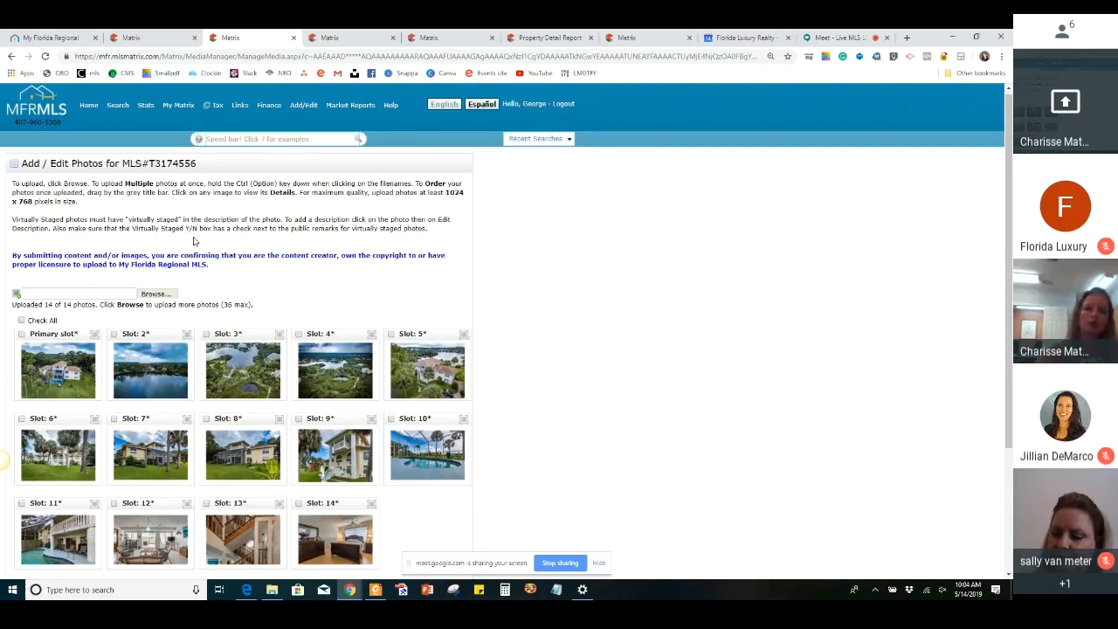
Reorder the uploaded photos by moving the slot 2 lake photo to the primary slot and the slot 4 photo to slot 3
scroll(305, 319, down, 2)
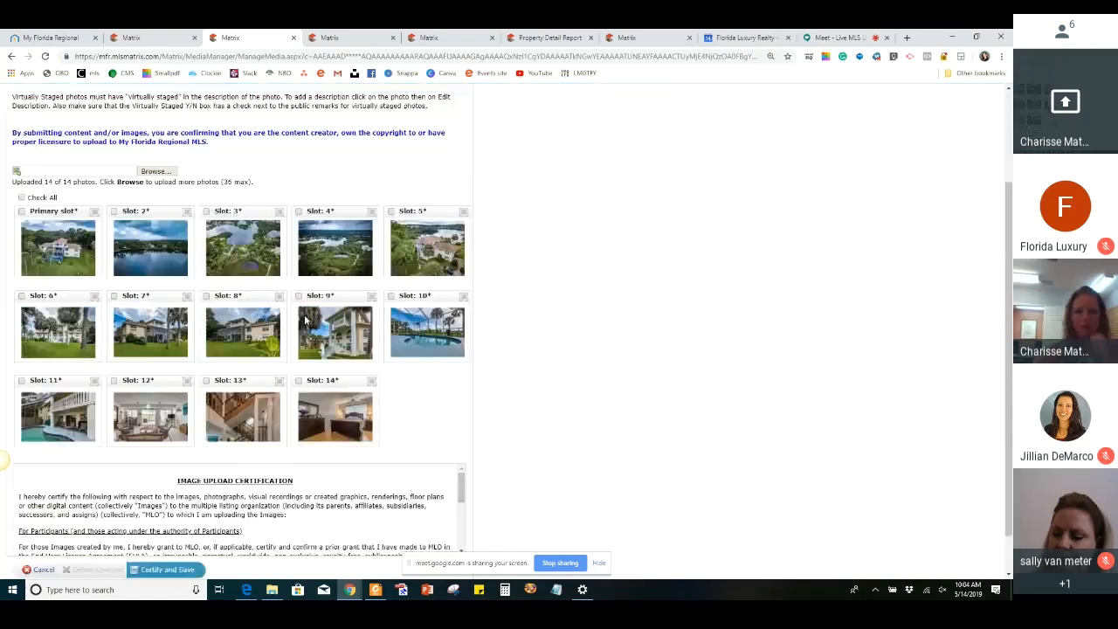
scroll(137, 350, up, 1)
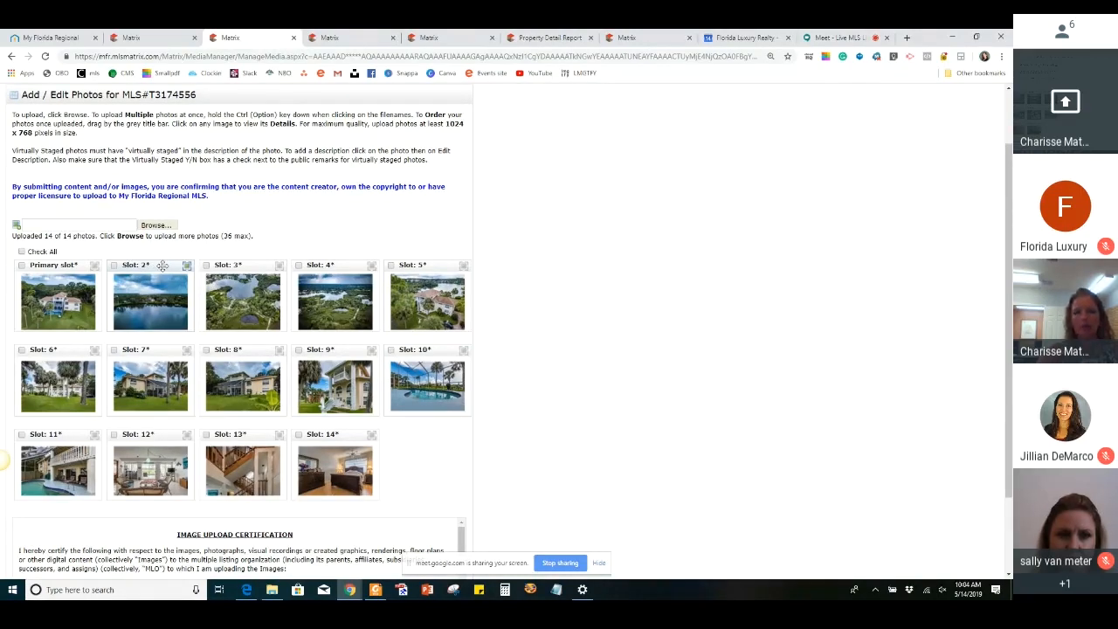
drag(163, 266, 59, 266)
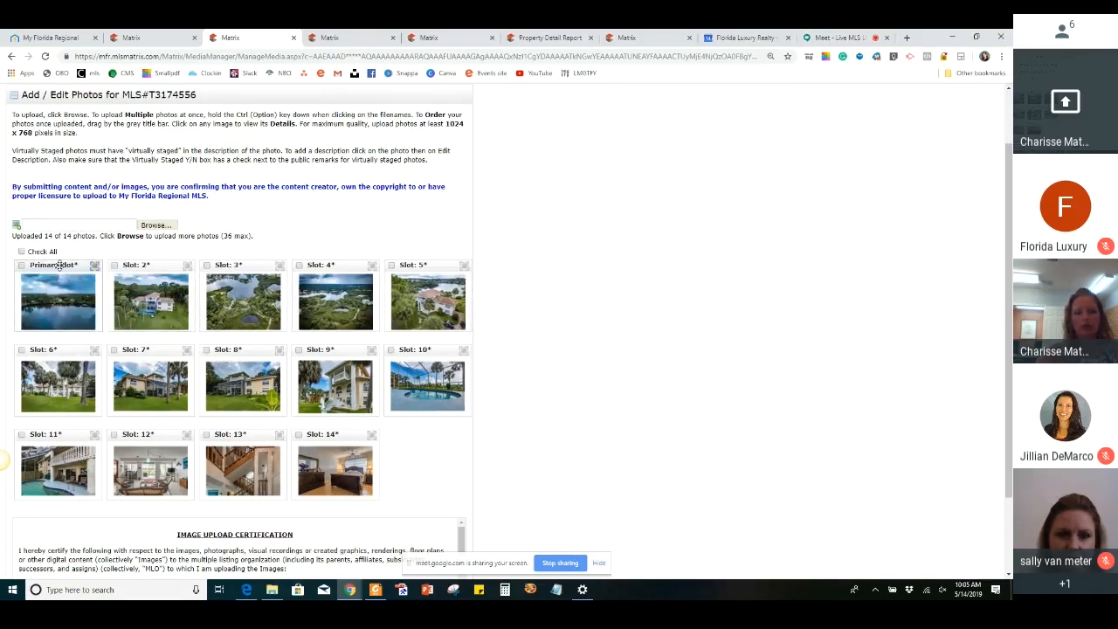
drag(341, 266, 211, 267)
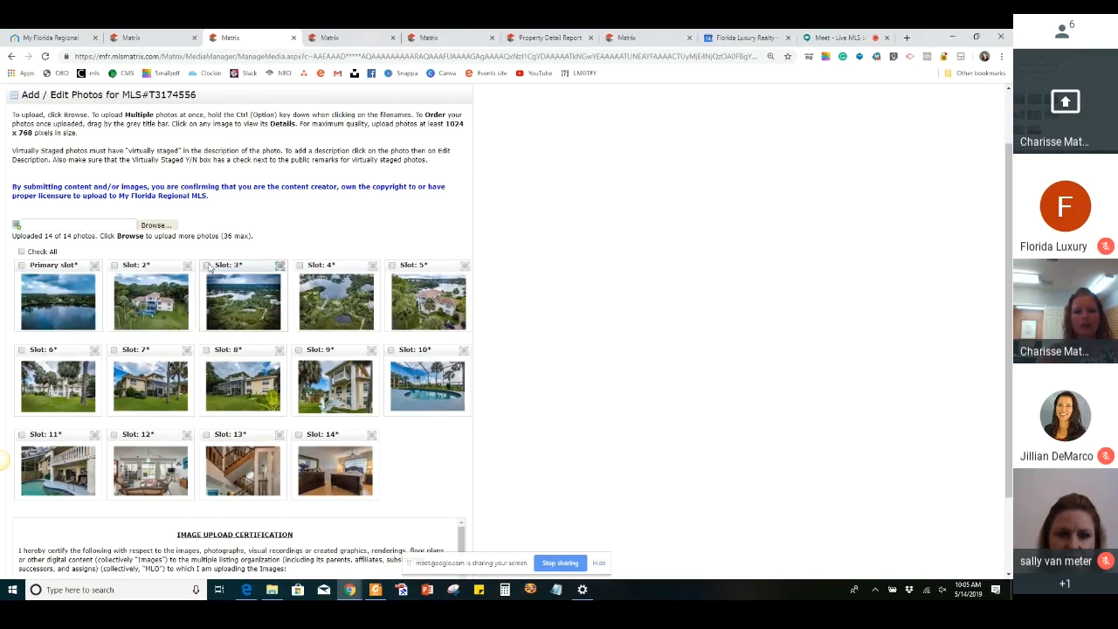
Open MyFLROffice in a new browser tab and sign in with a saved NAR ID and account password
click(907, 37)
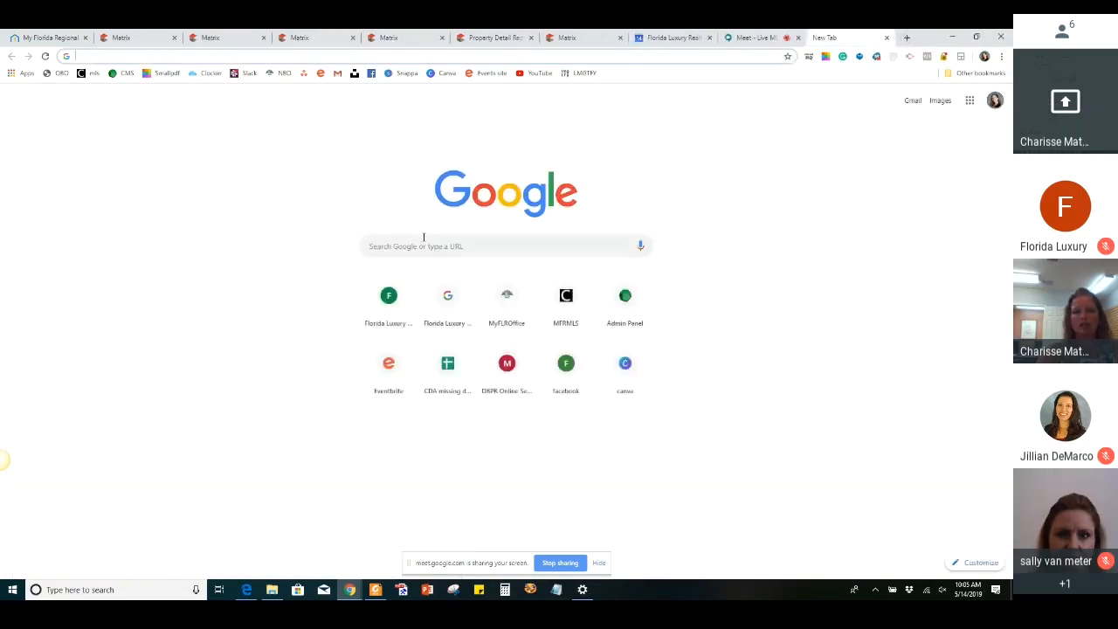
click(512, 310)
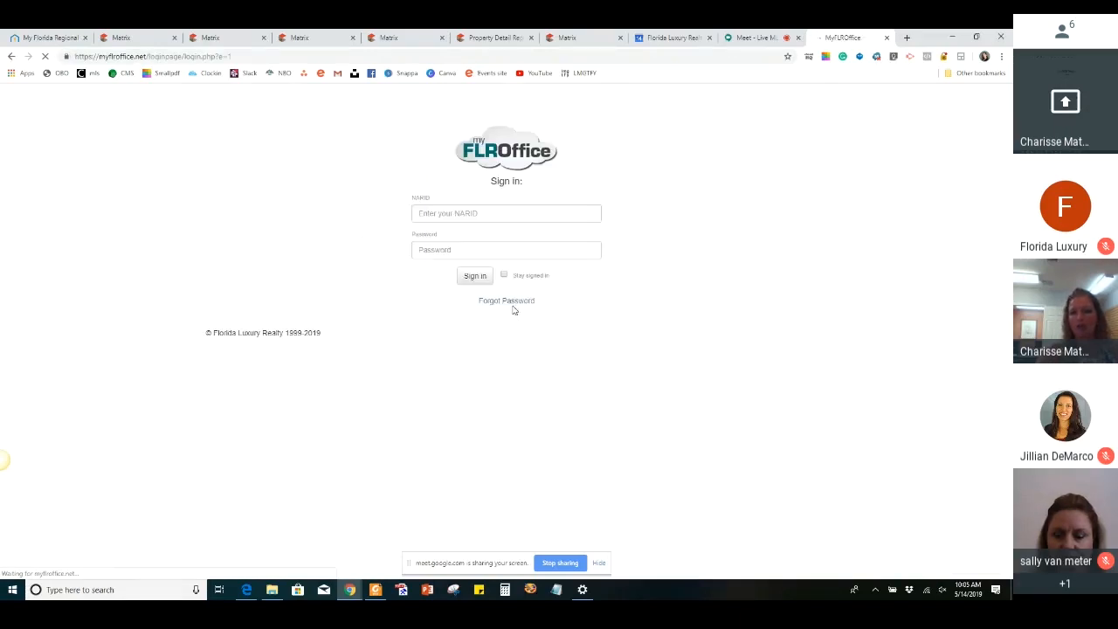
click(476, 217)
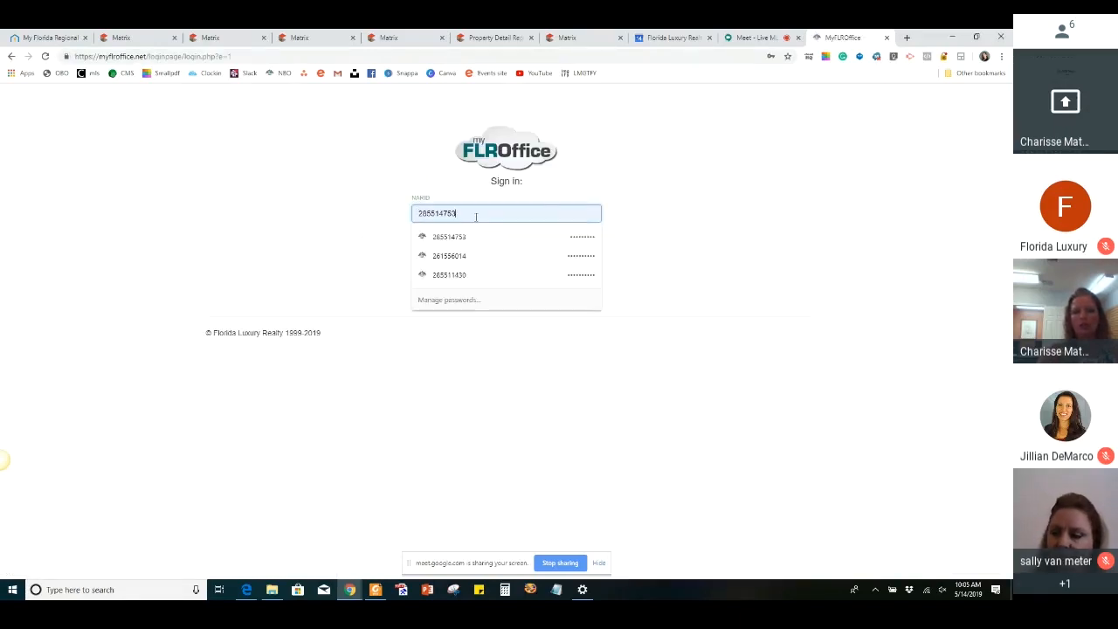
click(478, 273)
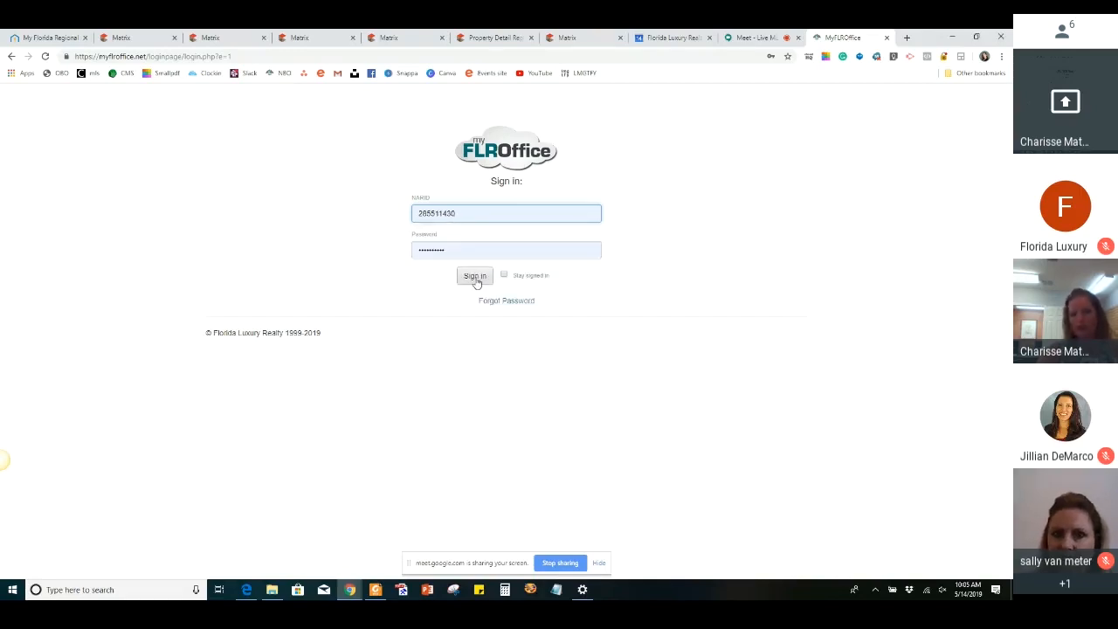
click(476, 277)
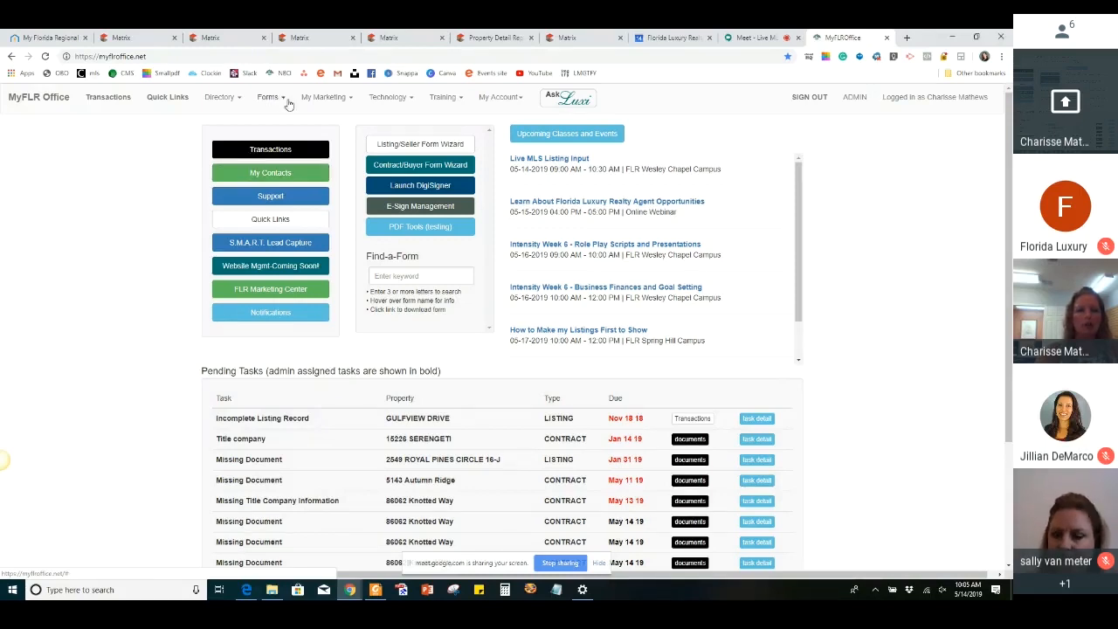
In the 4-in-1 Photo Creator, assign DJI_0149, IMG_8898, IMG_8919 and DJI_0141 to positions 1 to 4
click(324, 101)
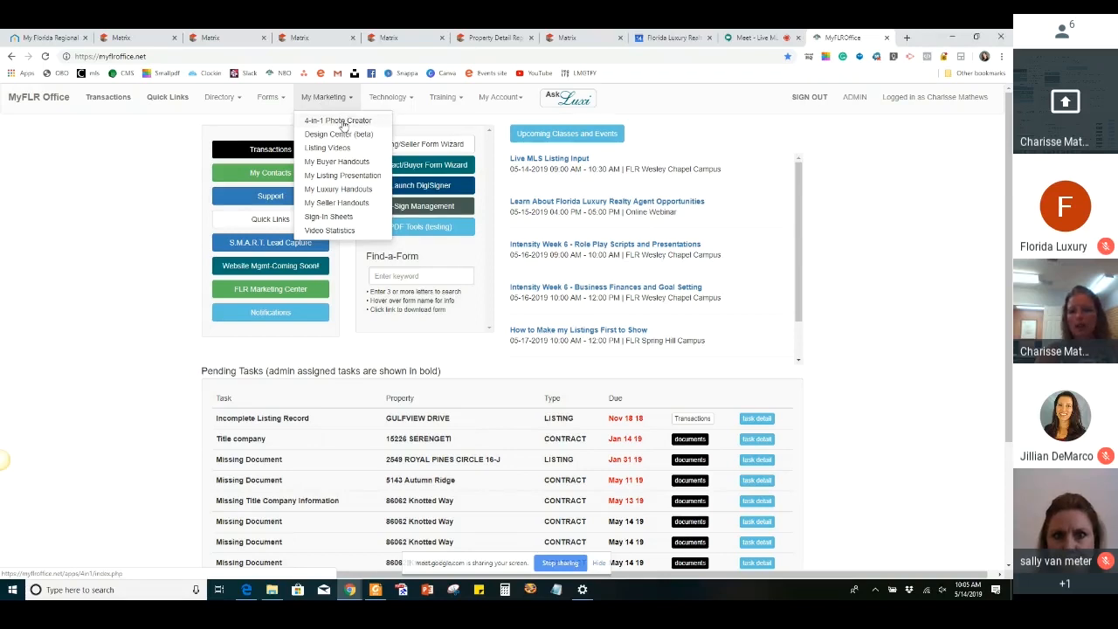
click(343, 124)
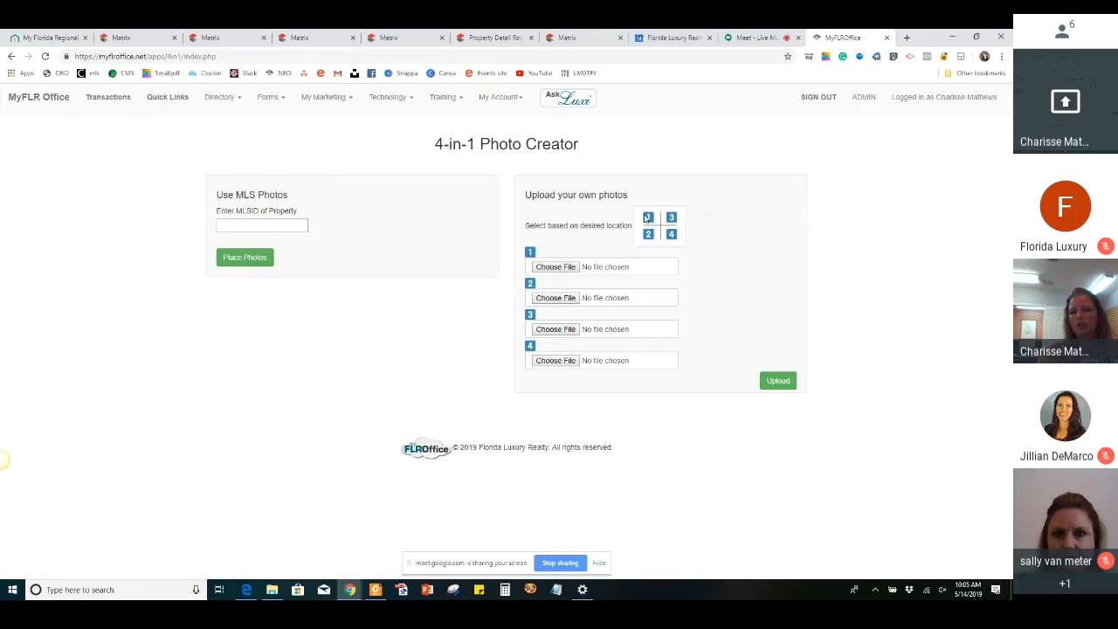
click(560, 269)
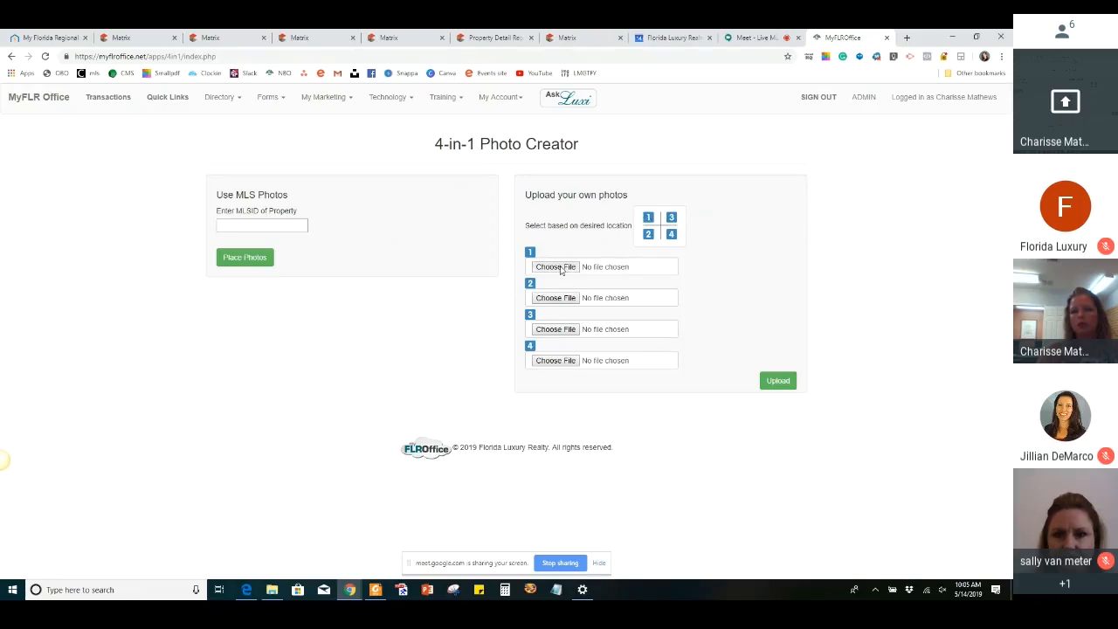
double_click(342, 292)
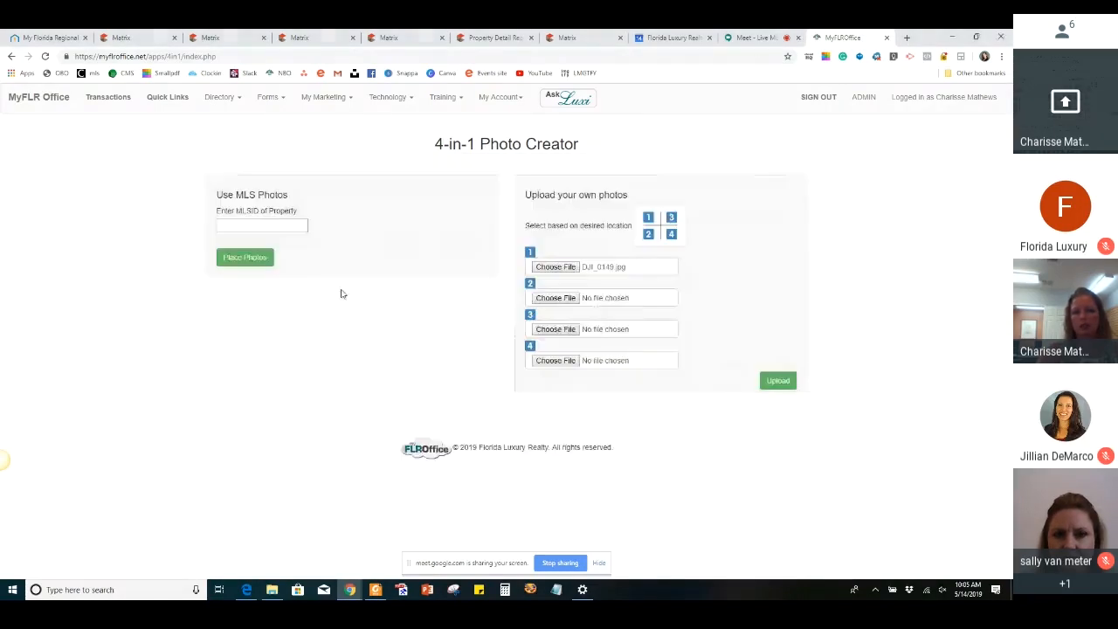
click(558, 299)
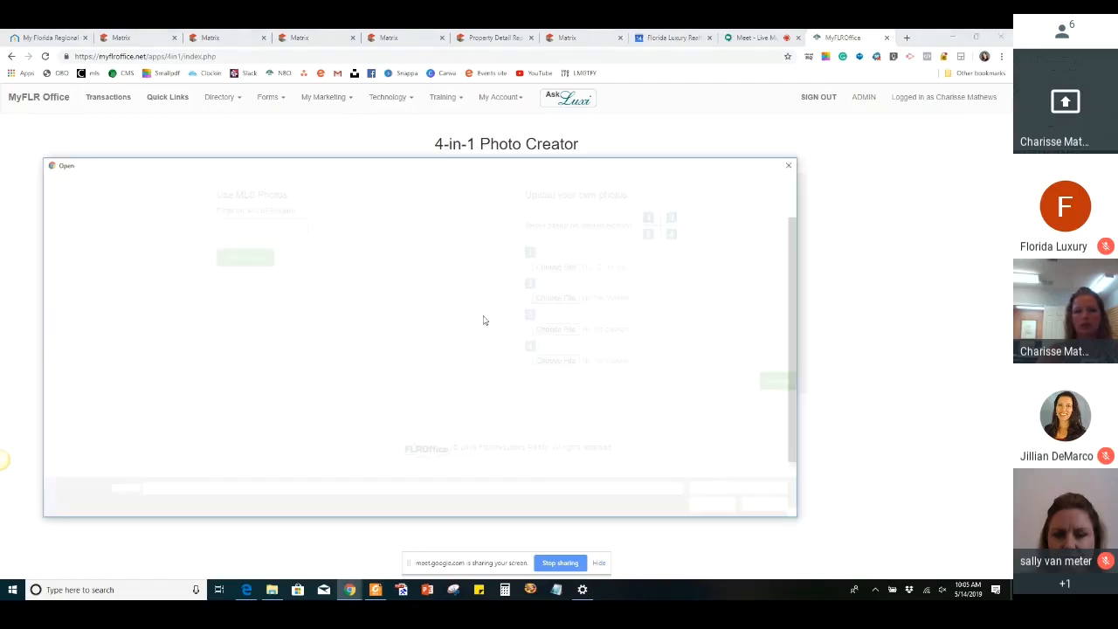
double_click(523, 339)
click(556, 329)
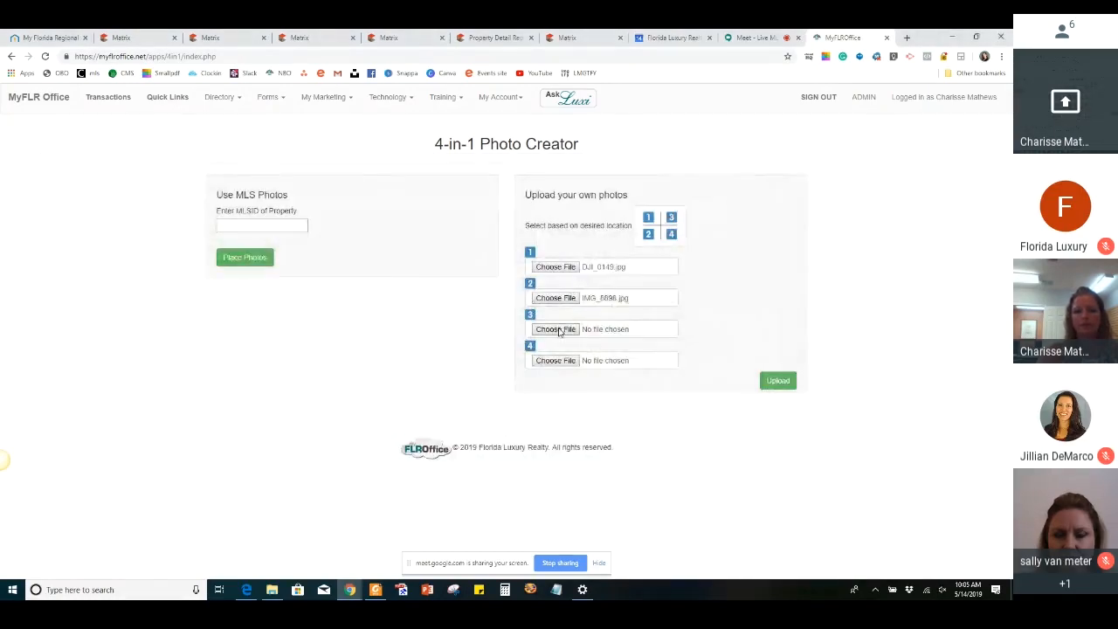
double_click(281, 390)
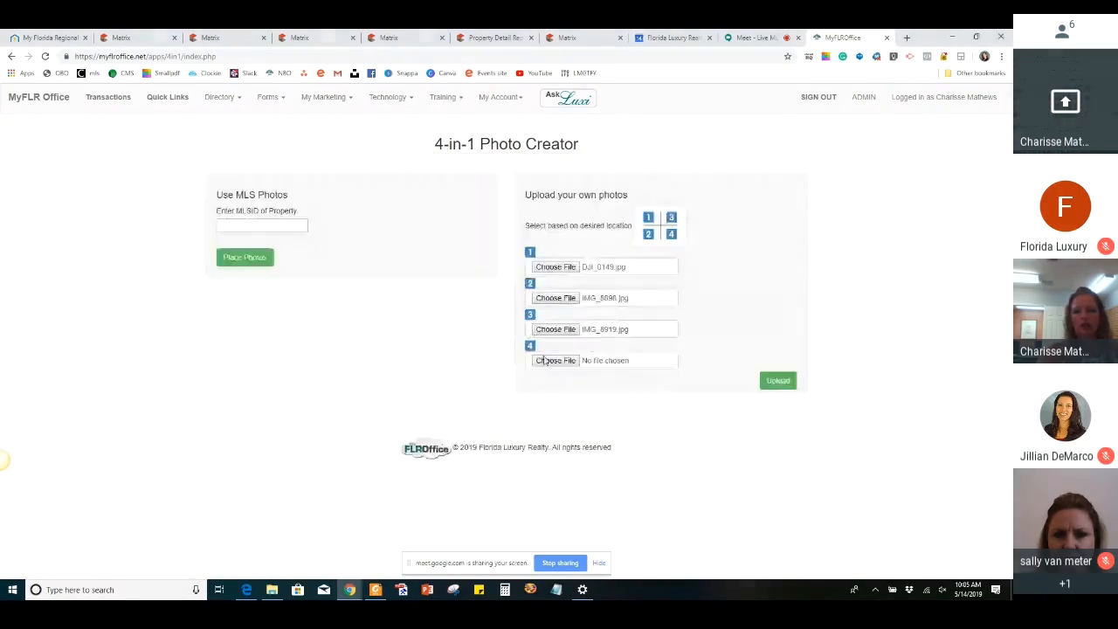
click(549, 361)
double_click(280, 298)
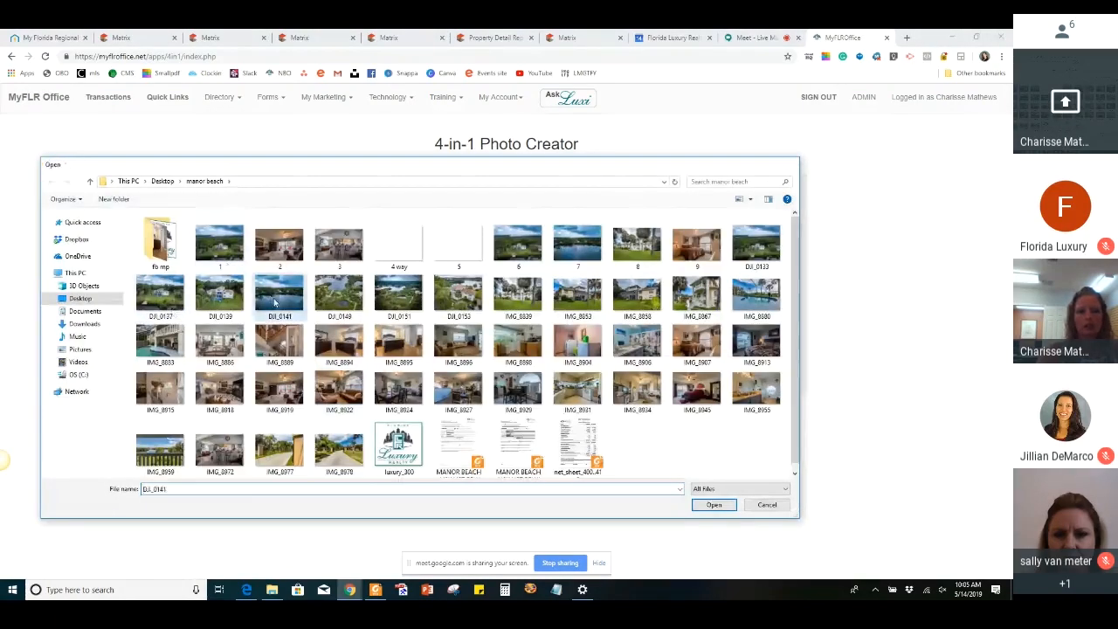
Upload the four chosen photos to generate the combined image, and return to the listing's Matrix photo page
click(778, 390)
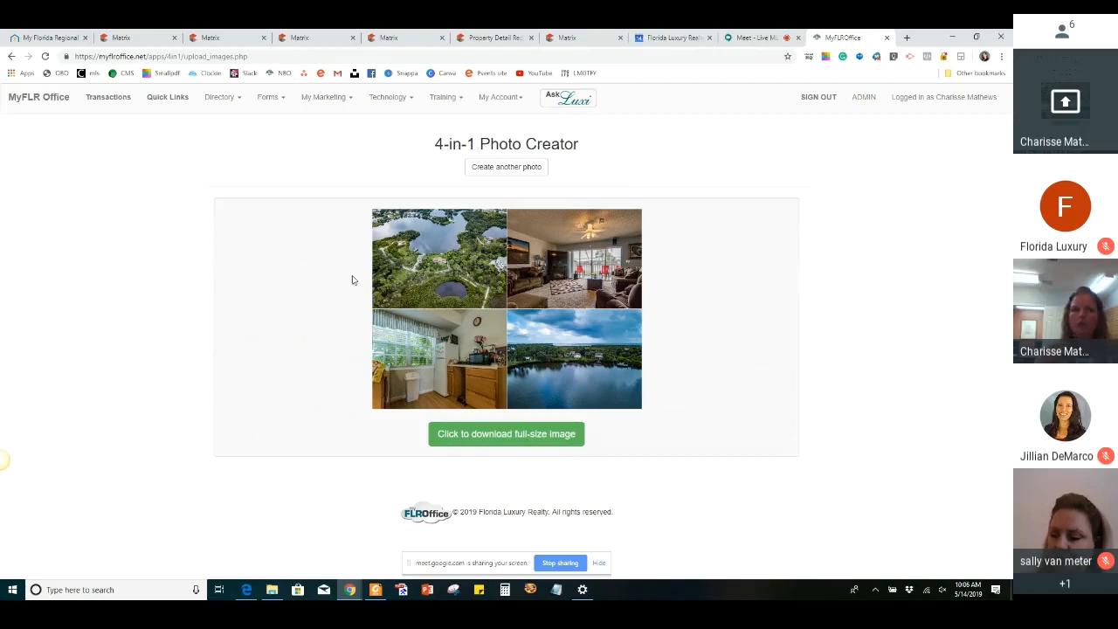
click(200, 37)
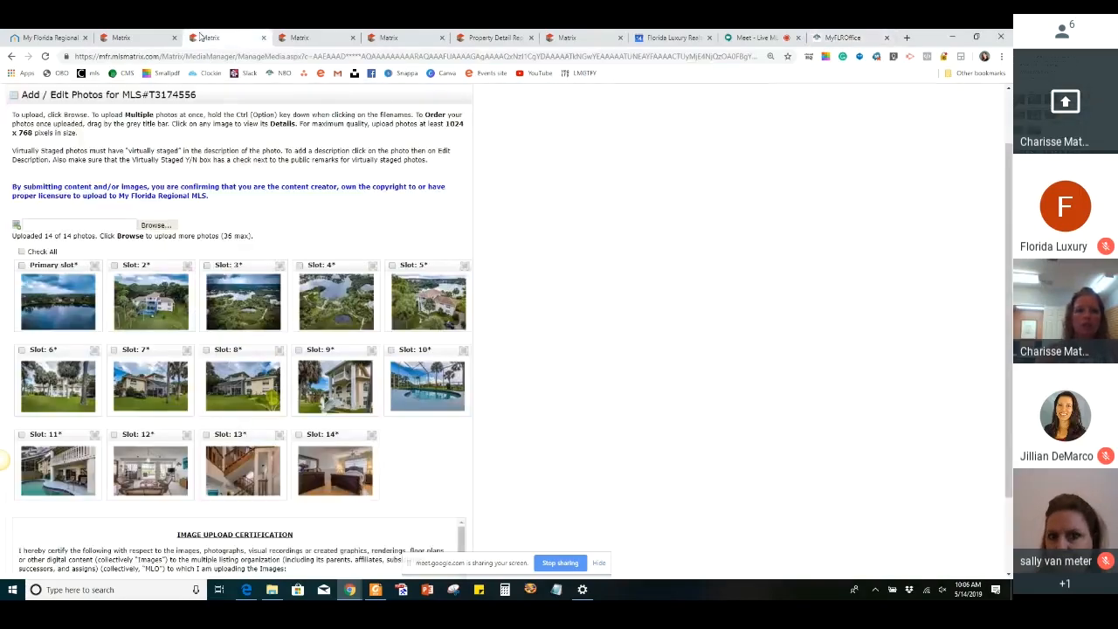
Certify the uploaded listing photos and save them in their current order
scroll(362, 204, down, 2)
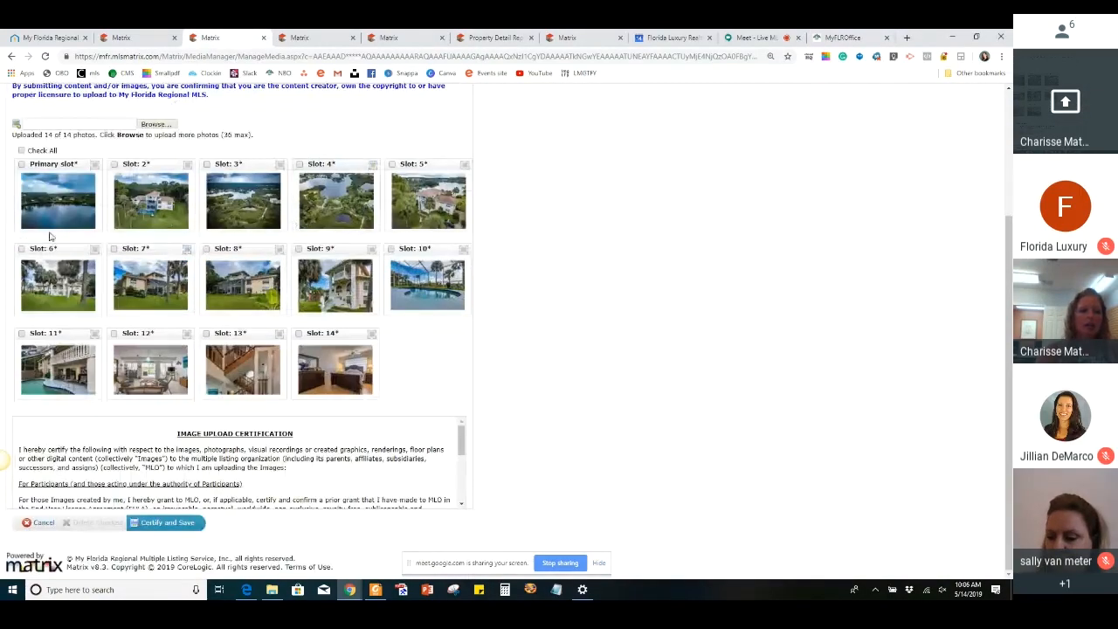
click(181, 527)
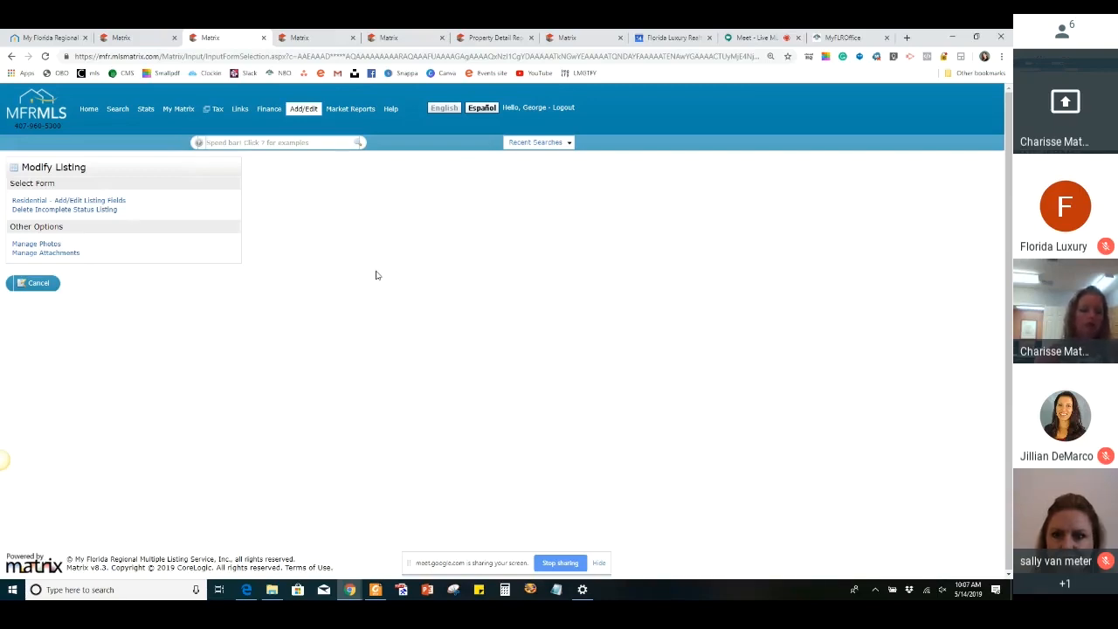
Open the listing's attachment manager, review the available attachment types, and leave without adding a file
click(59, 210)
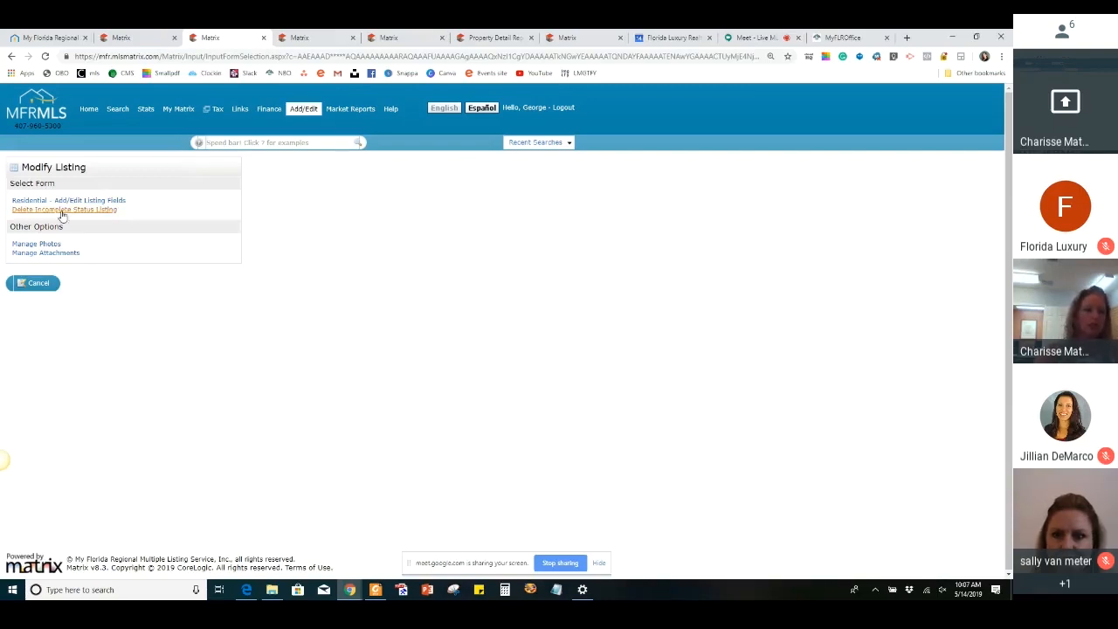
click(75, 253)
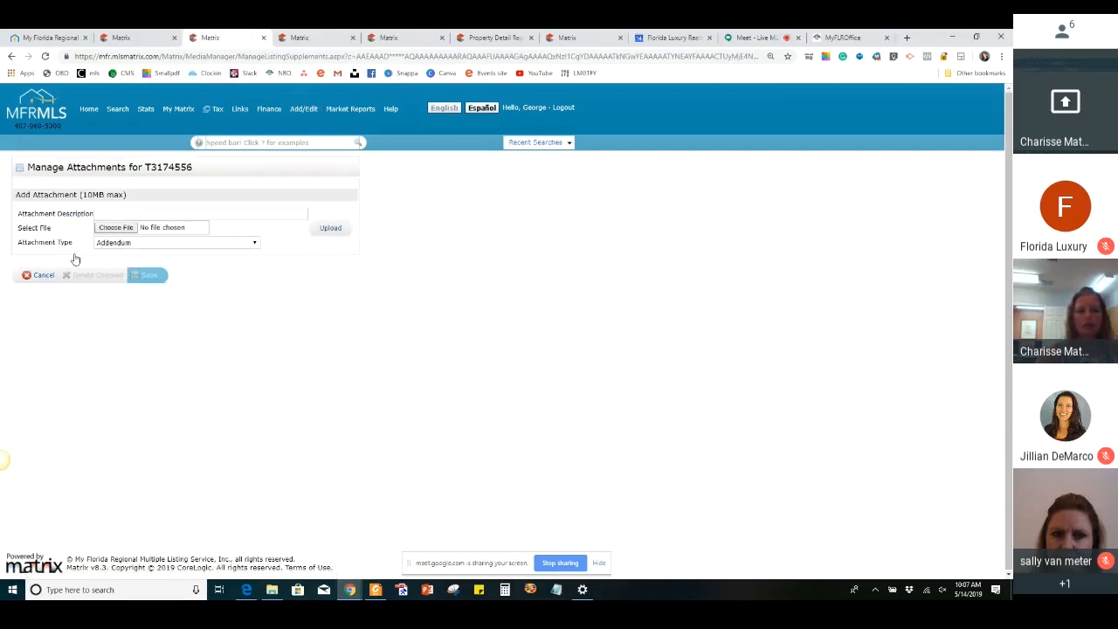
click(137, 215)
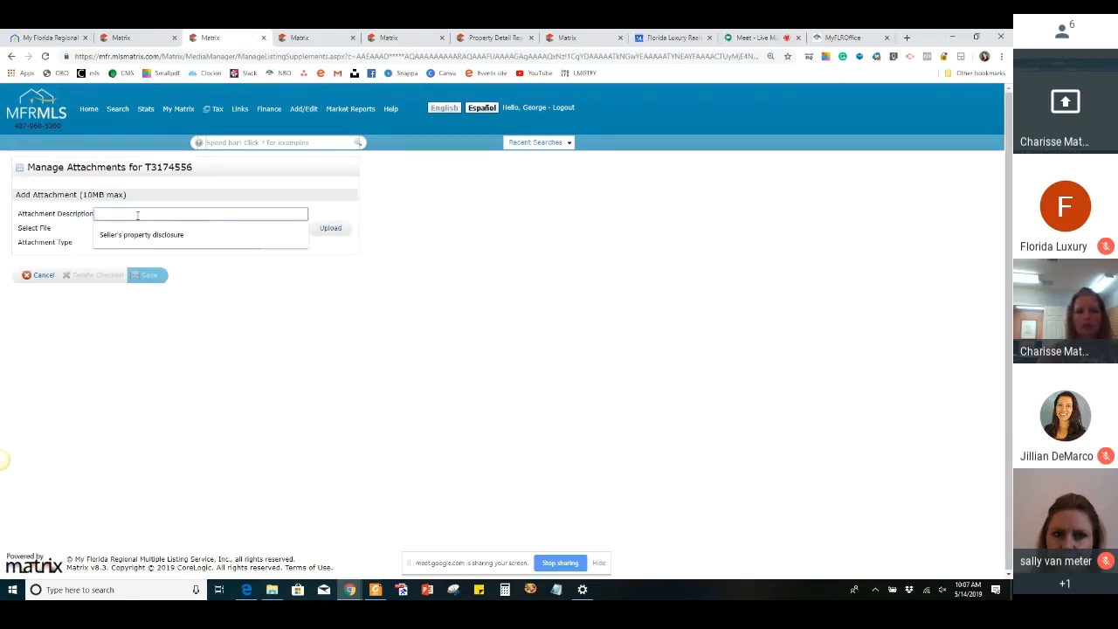
drag(193, 311, 120, 243)
click(114, 244)
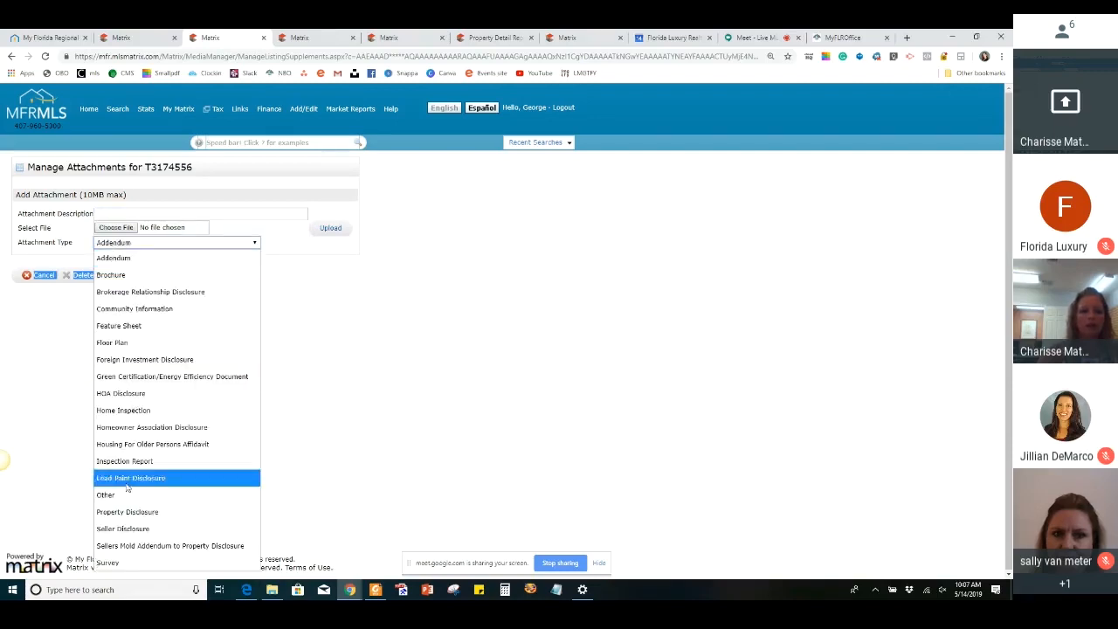
click(413, 346)
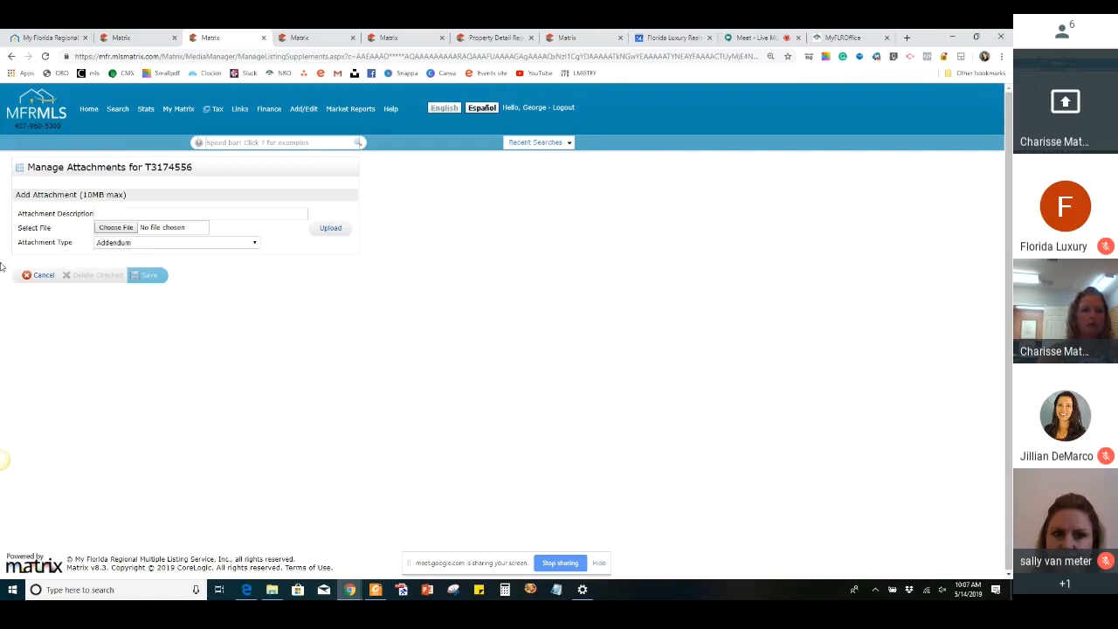
click(35, 281)
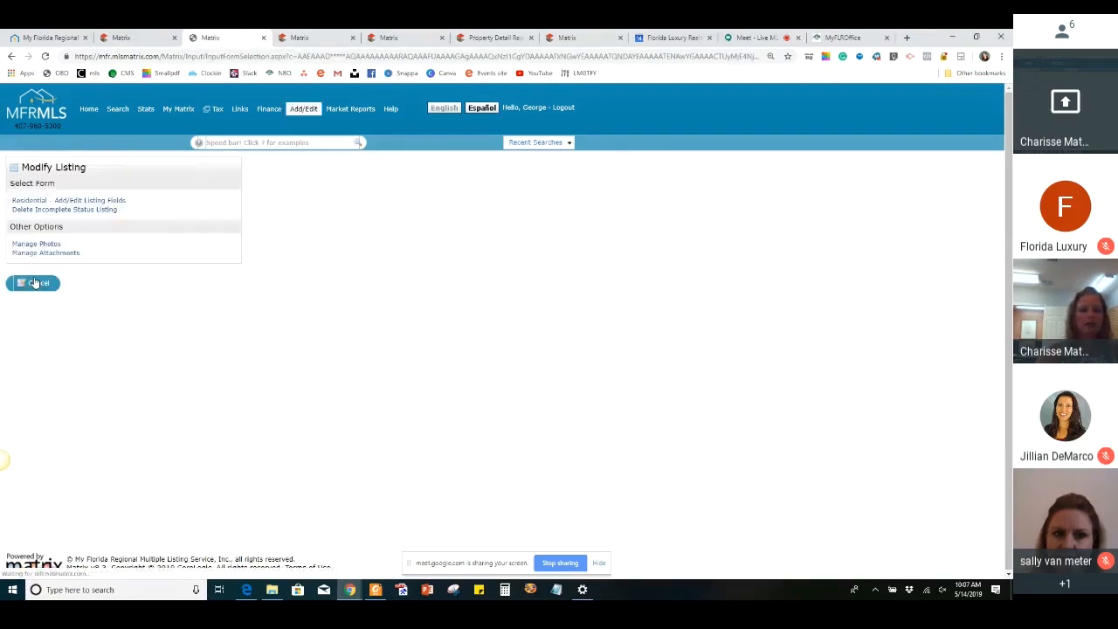
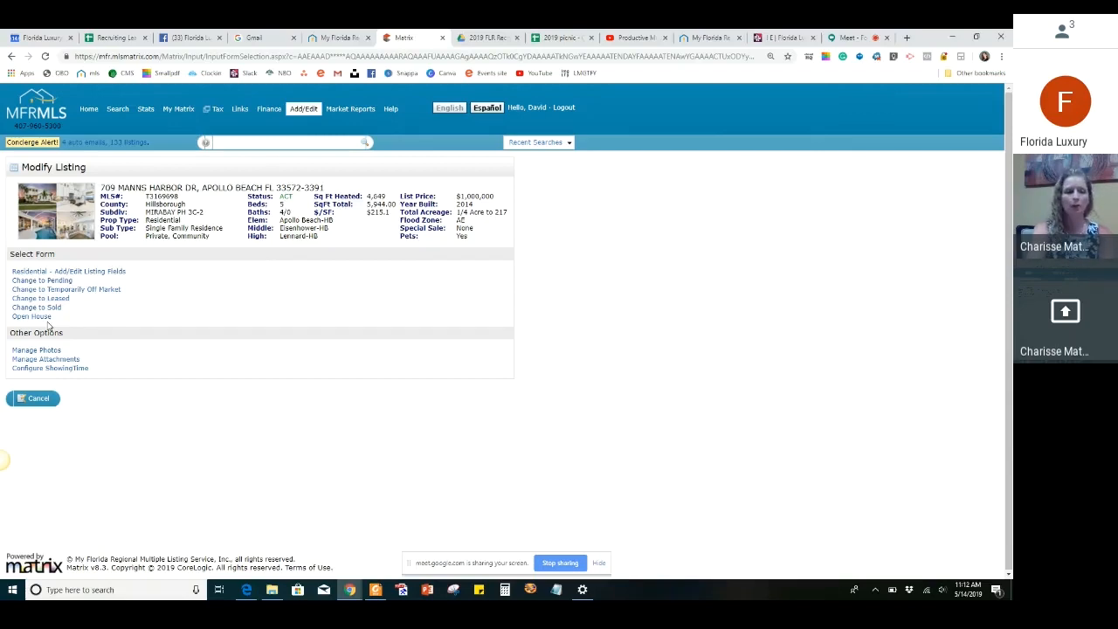
Draft a second open house entry as Public and active, look over its remaining fields, and cancel the input
click(40, 318)
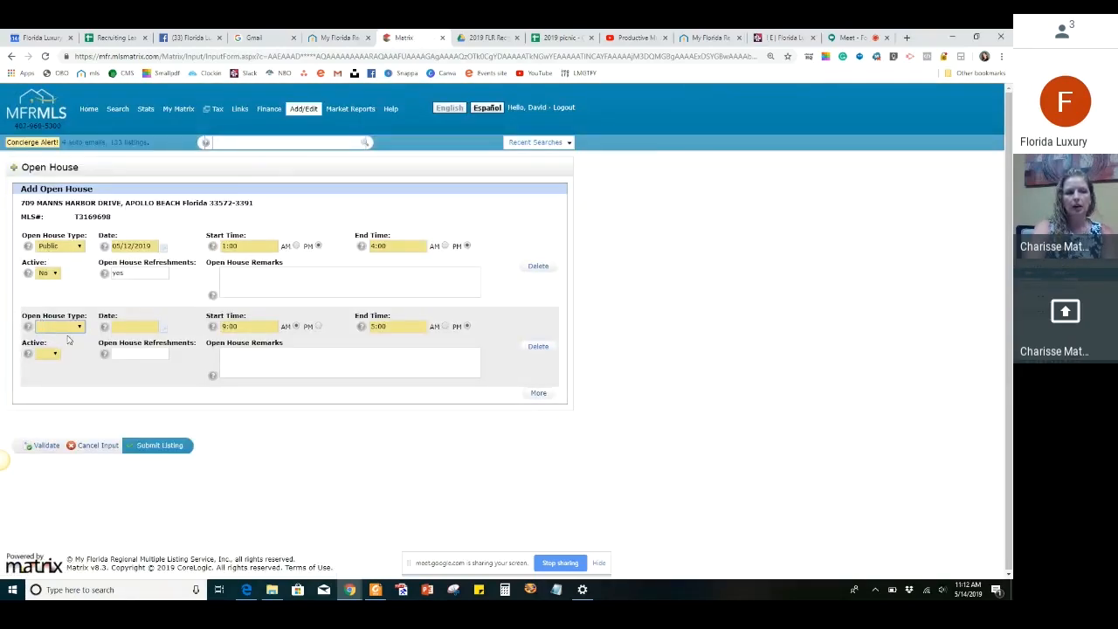
click(79, 326)
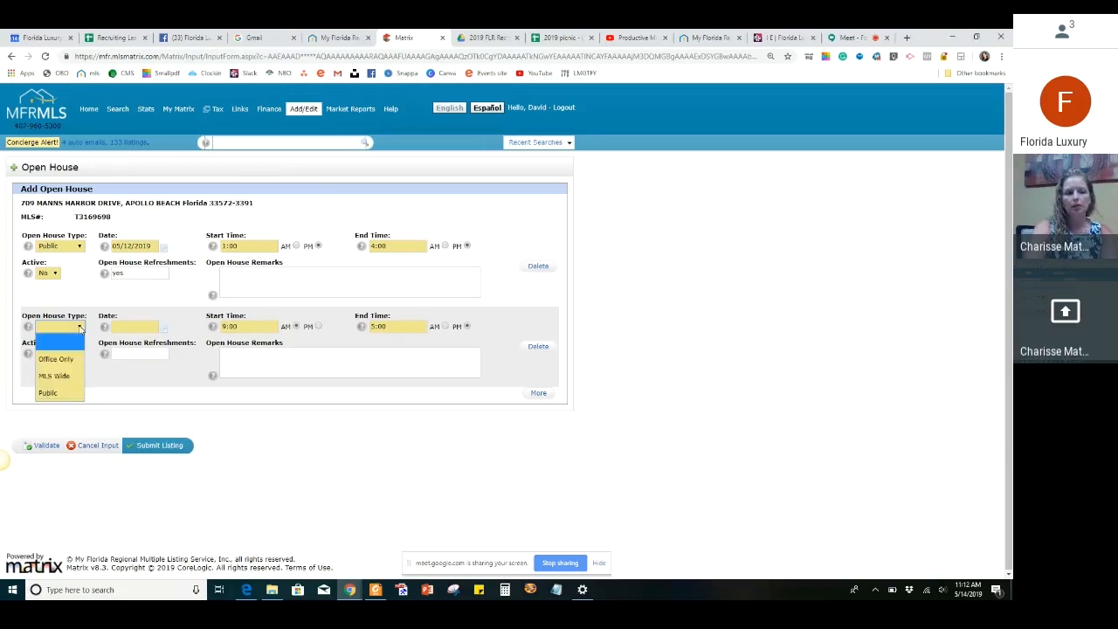
click(59, 394)
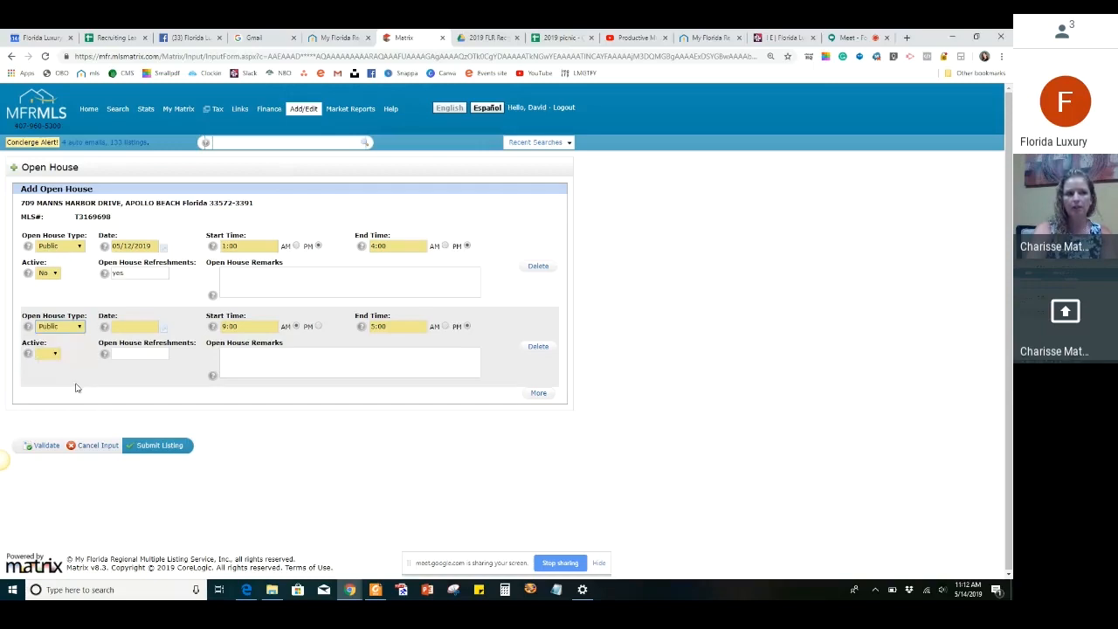
click(139, 328)
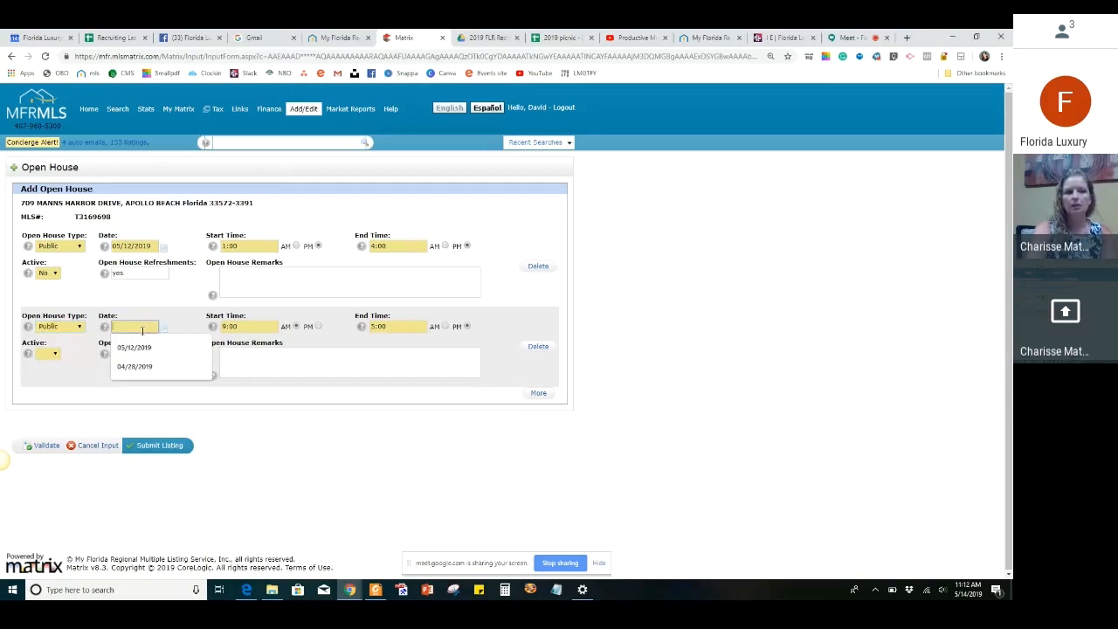
click(257, 326)
click(388, 325)
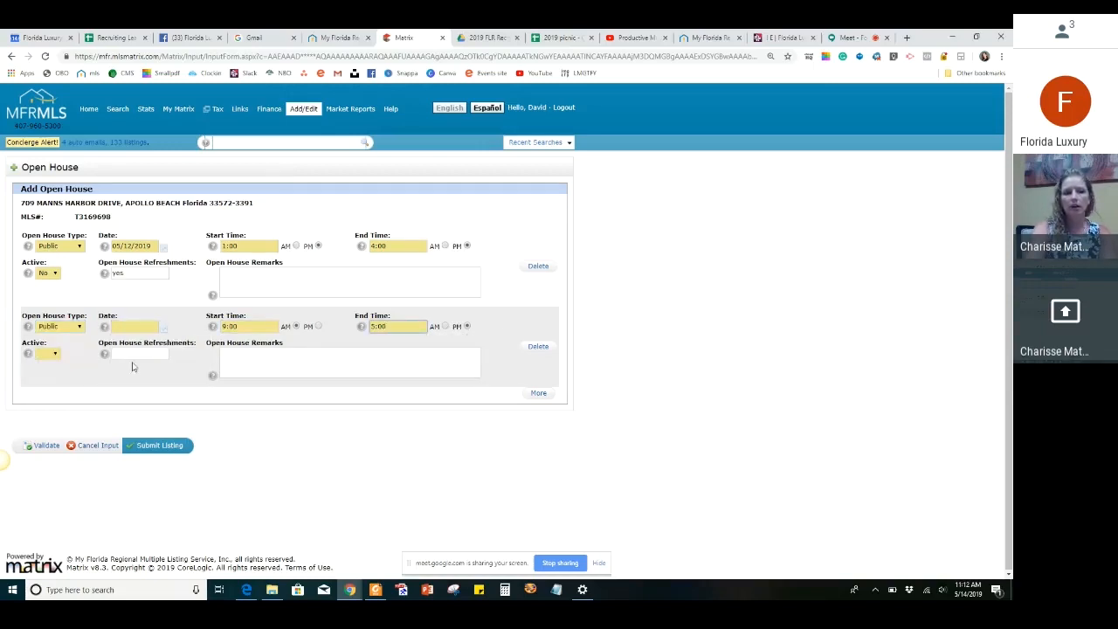
click(46, 355)
click(45, 386)
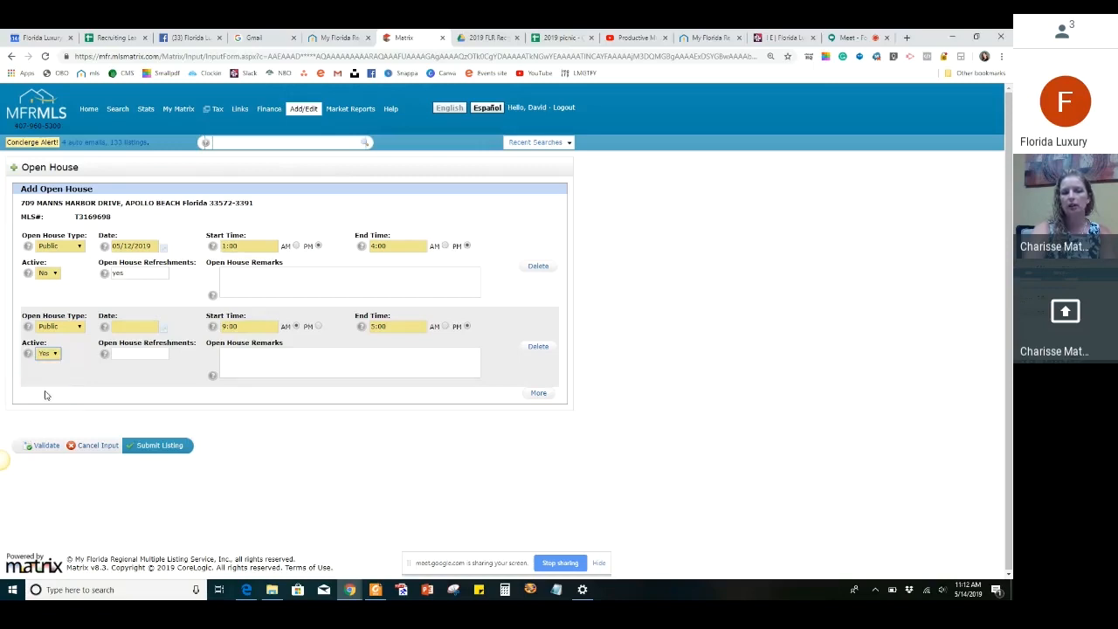
click(162, 353)
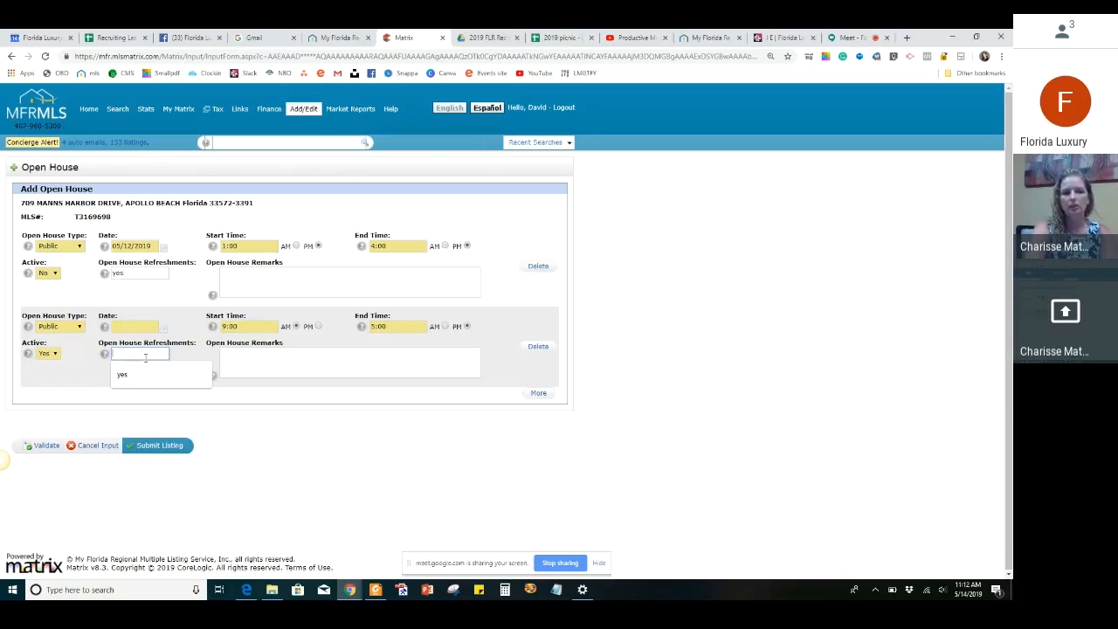
click(286, 369)
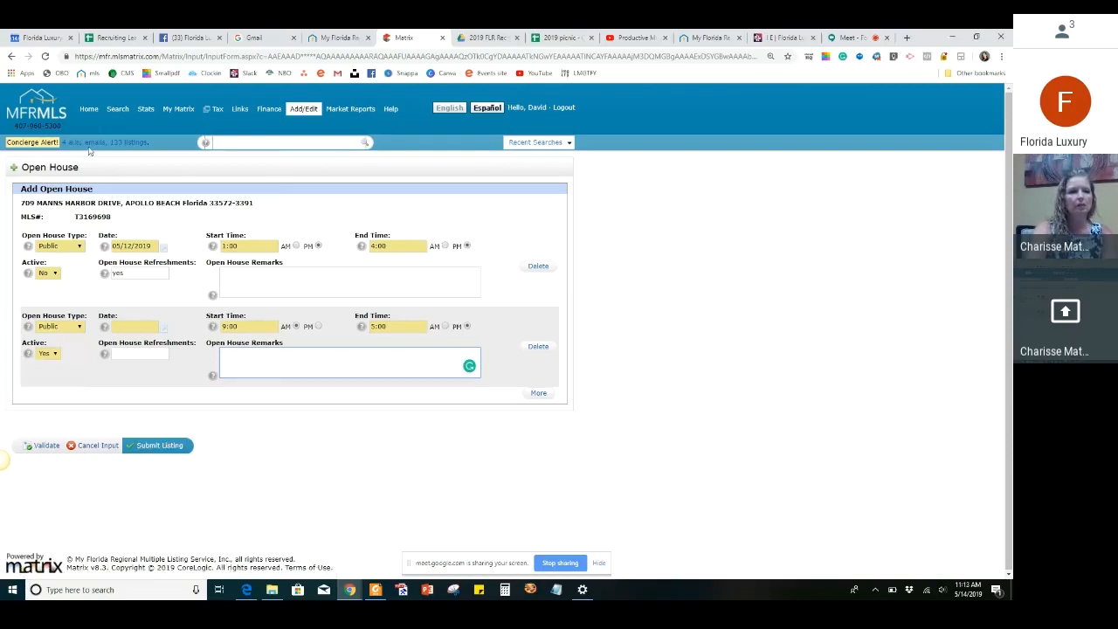
click(97, 451)
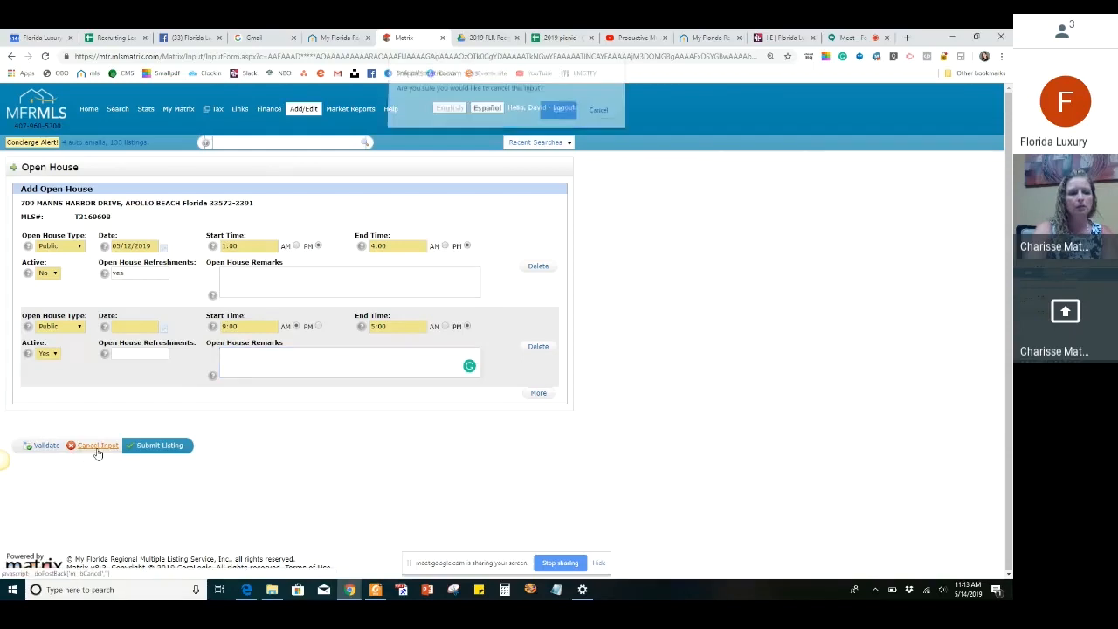
click(558, 117)
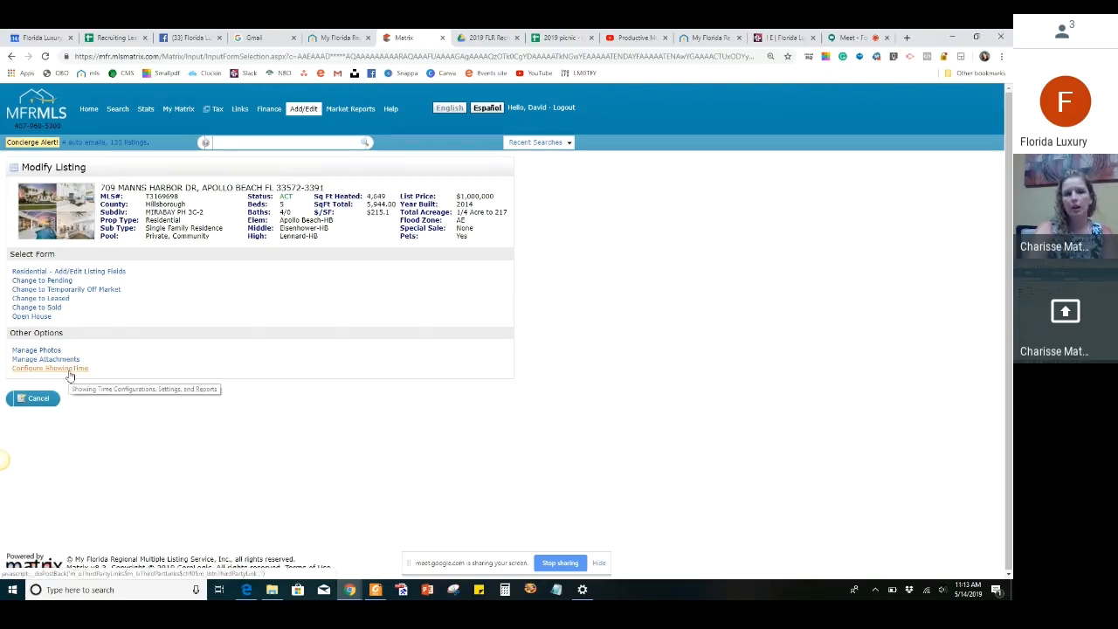
Open the listing's ShowingTime configuration and set the appointment type to Appointment Required
click(69, 374)
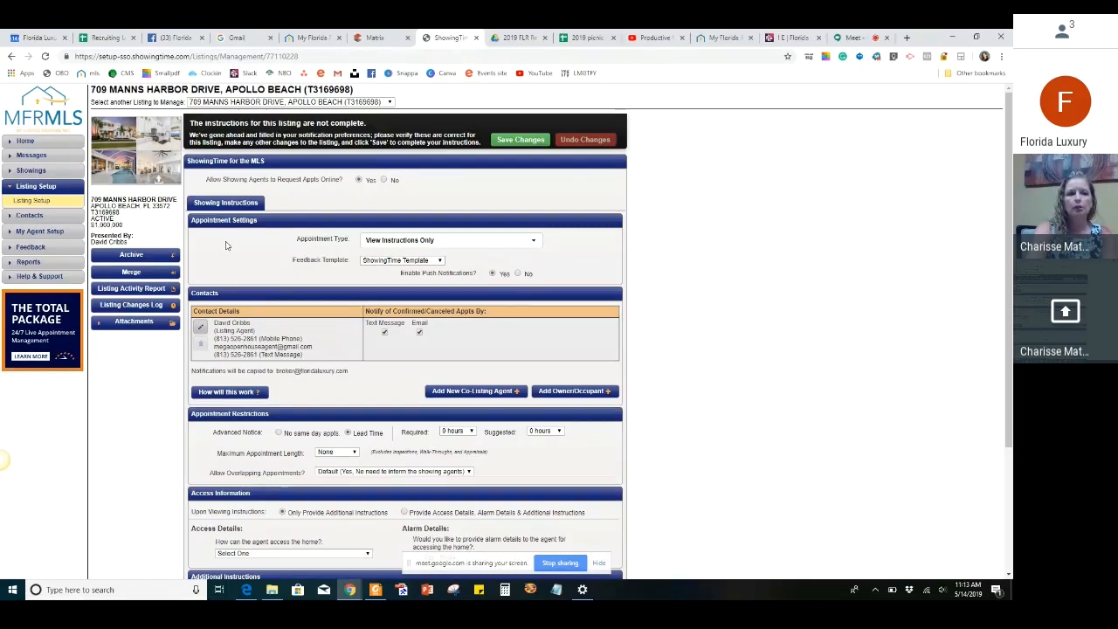
scroll(226, 245, down, 1)
scroll(449, 187, down, 1)
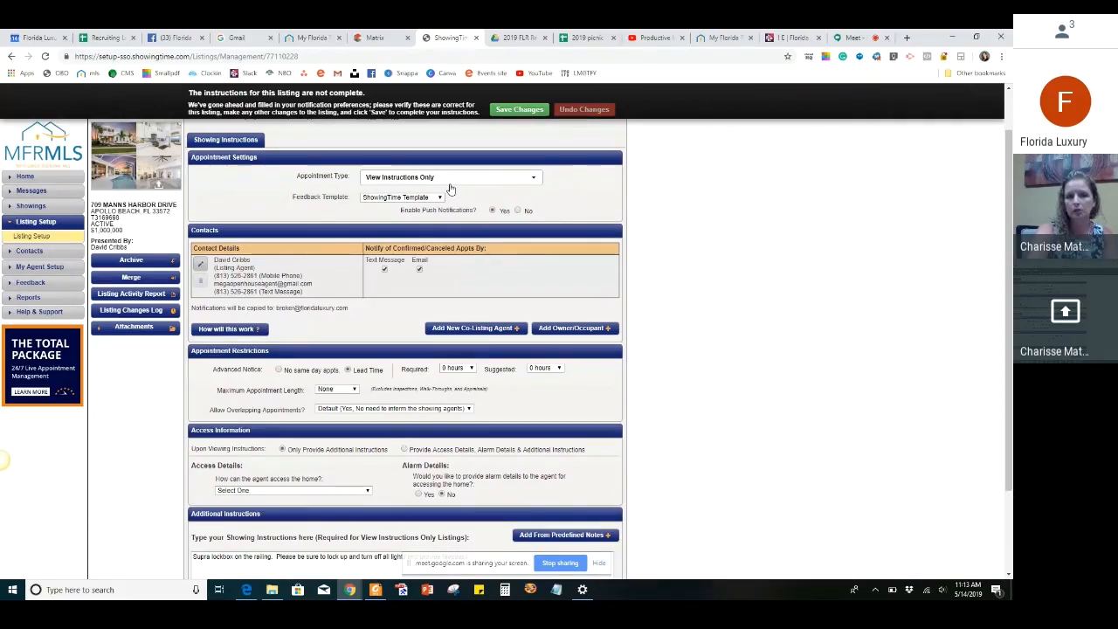
click(450, 184)
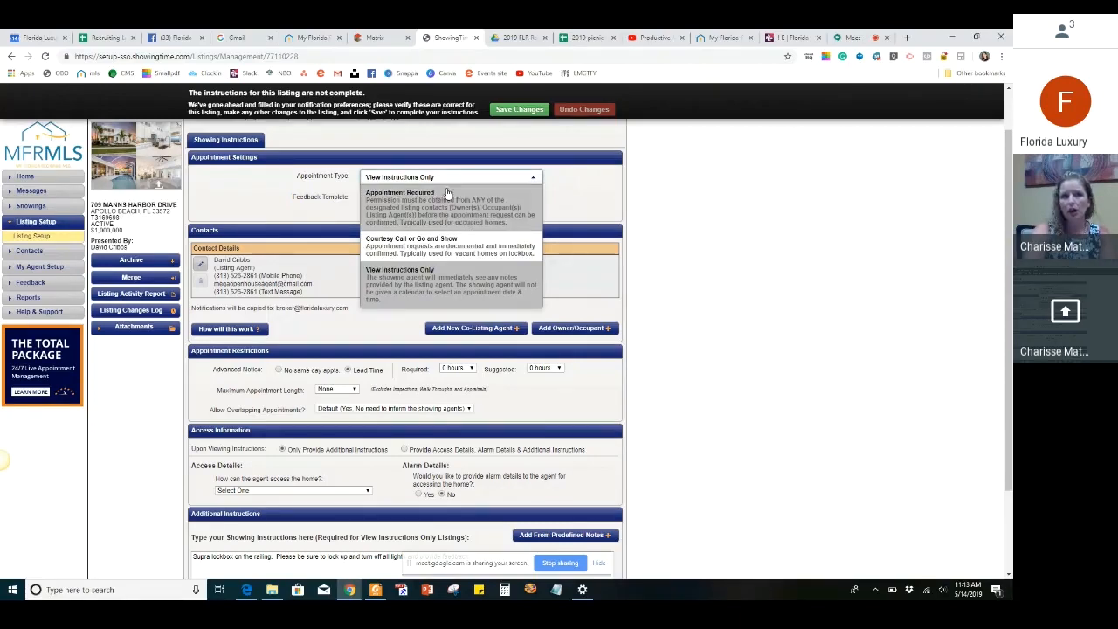
click(443, 203)
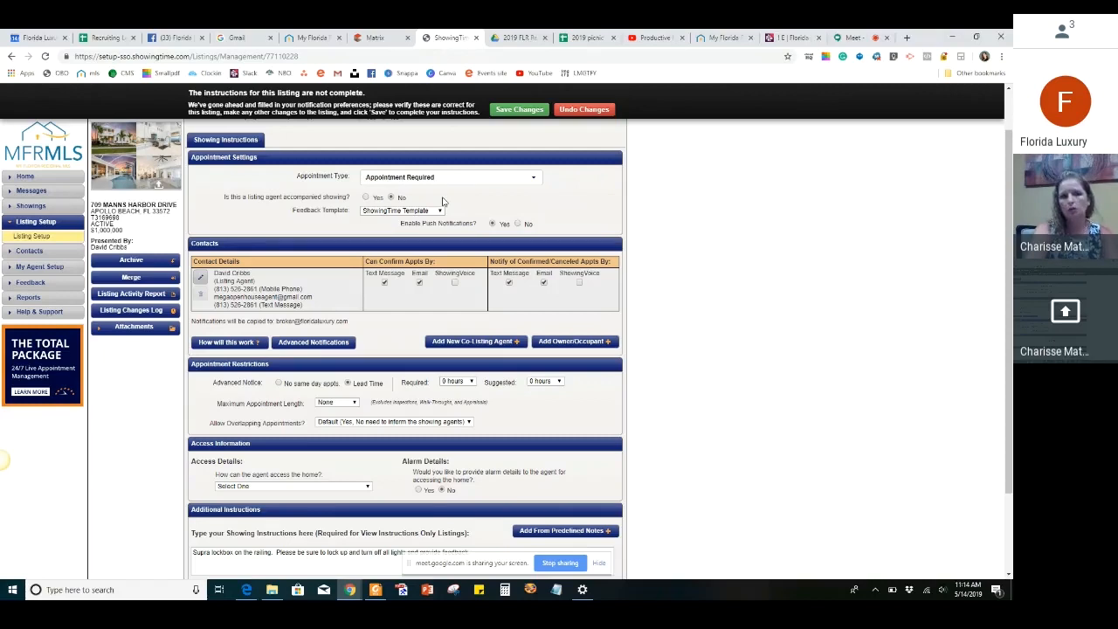
Review the required and suggested lead time choices and the maximum appointment length options without changing them
scroll(443, 201, down, 1)
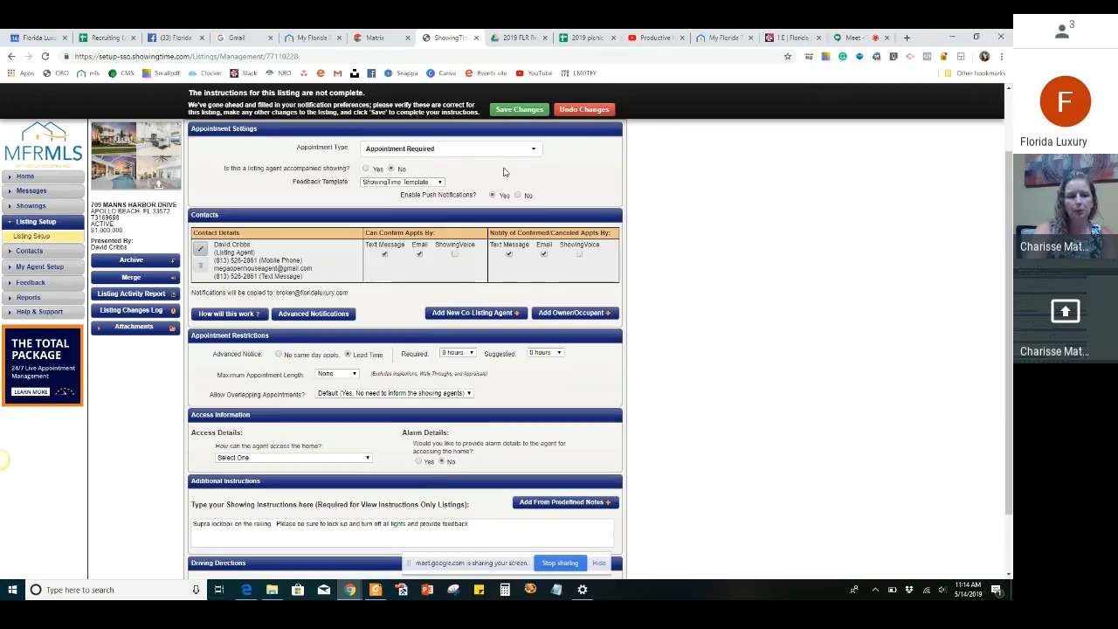
scroll(503, 172, down, 2)
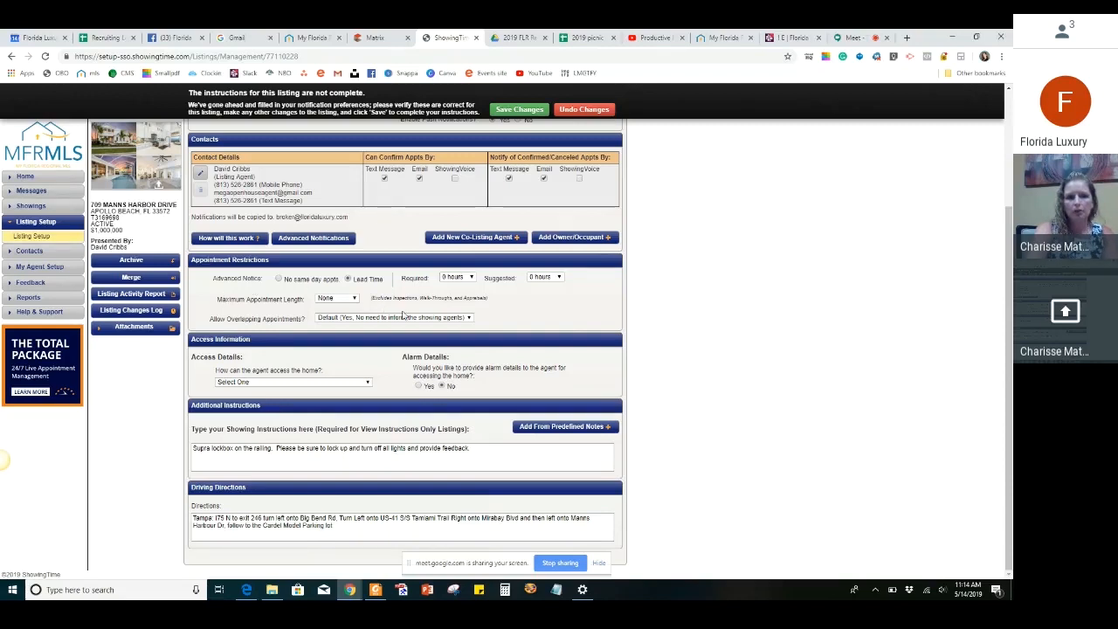
click(470, 278)
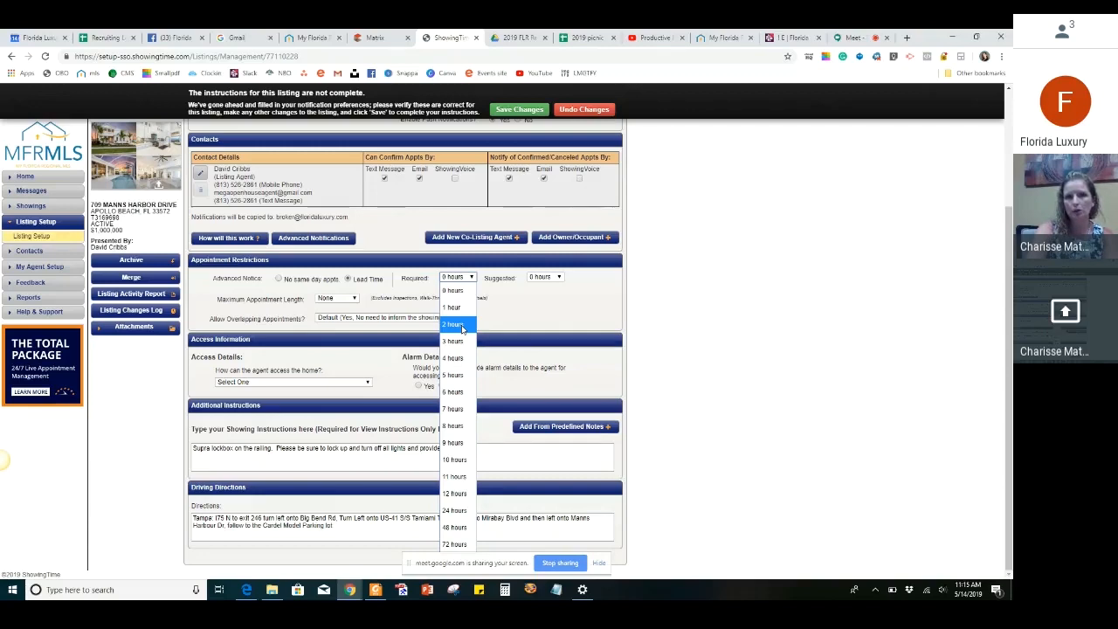
click(545, 277)
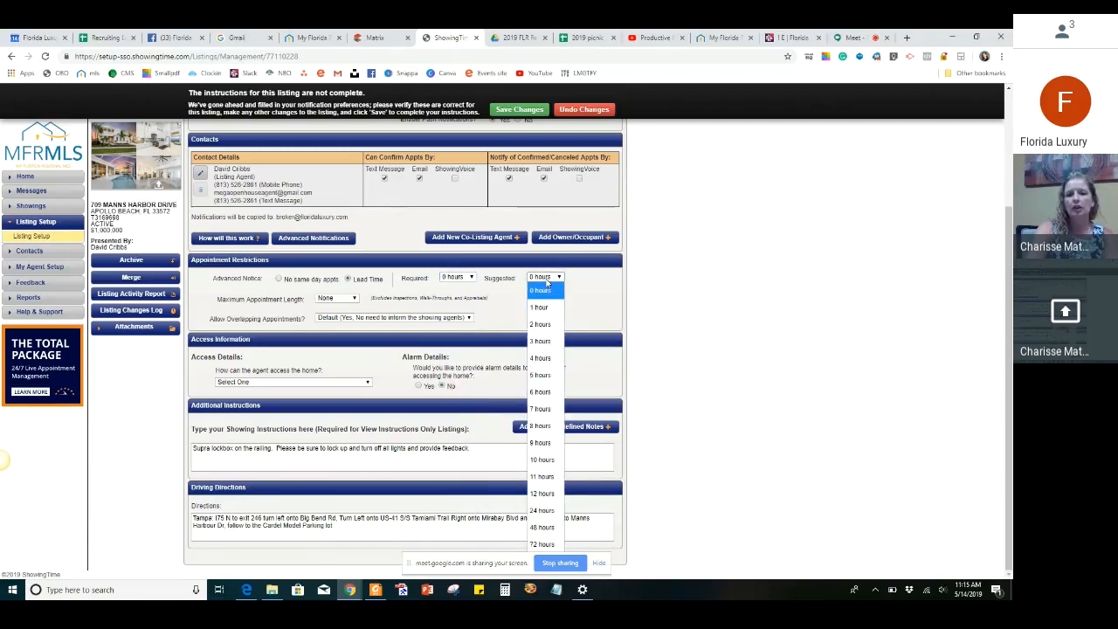
click(603, 320)
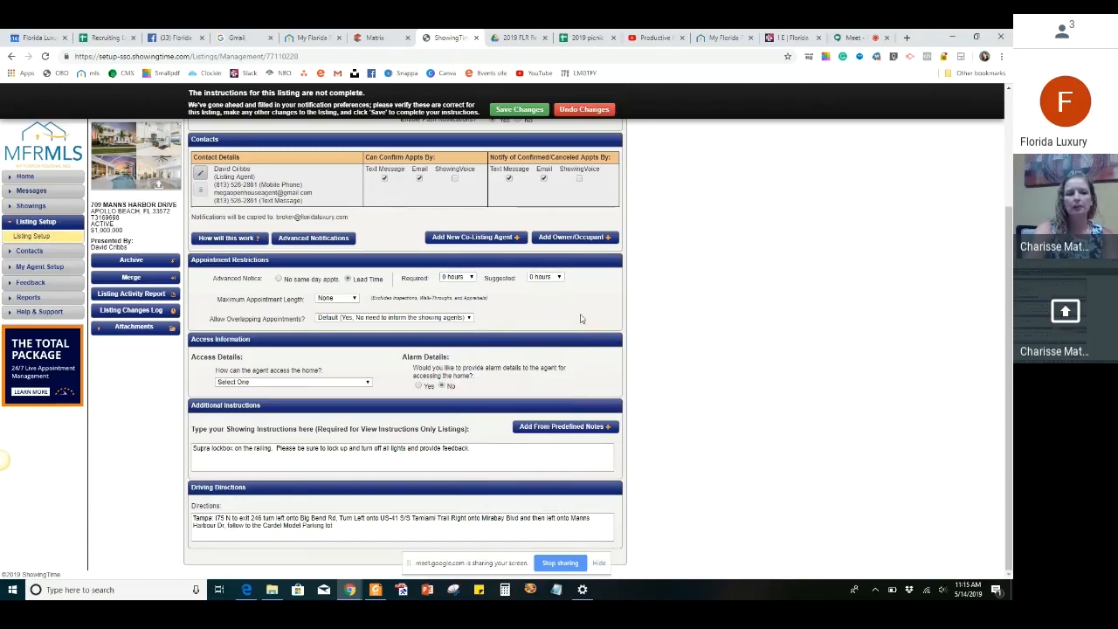
click(332, 300)
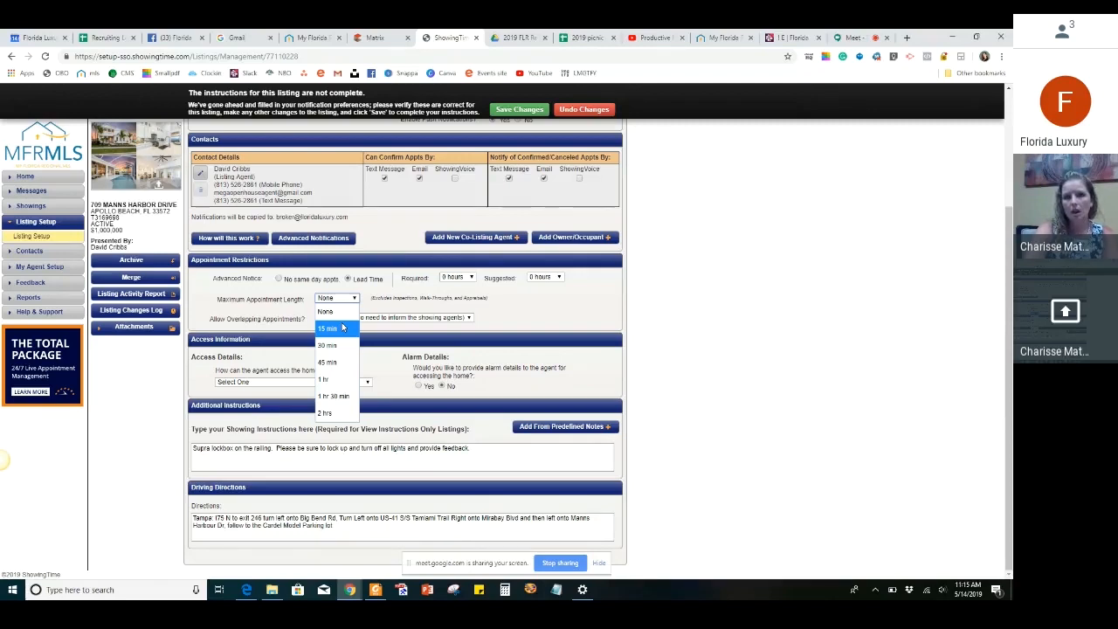
click(296, 350)
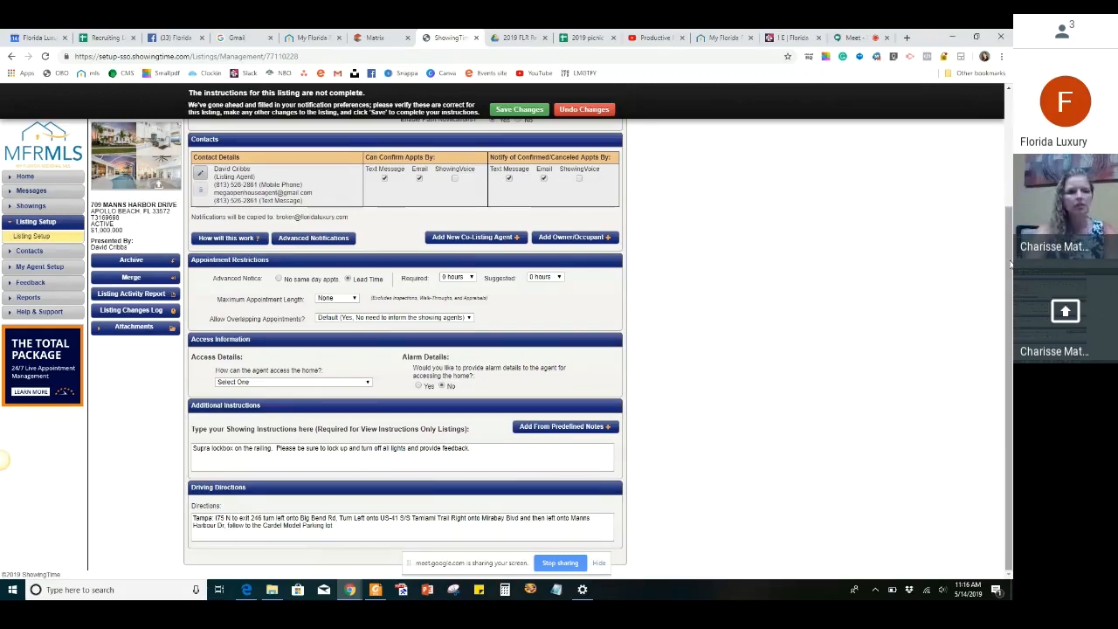
Set the agent's home access method to Supra iBox and check the additional showing instructions
click(286, 382)
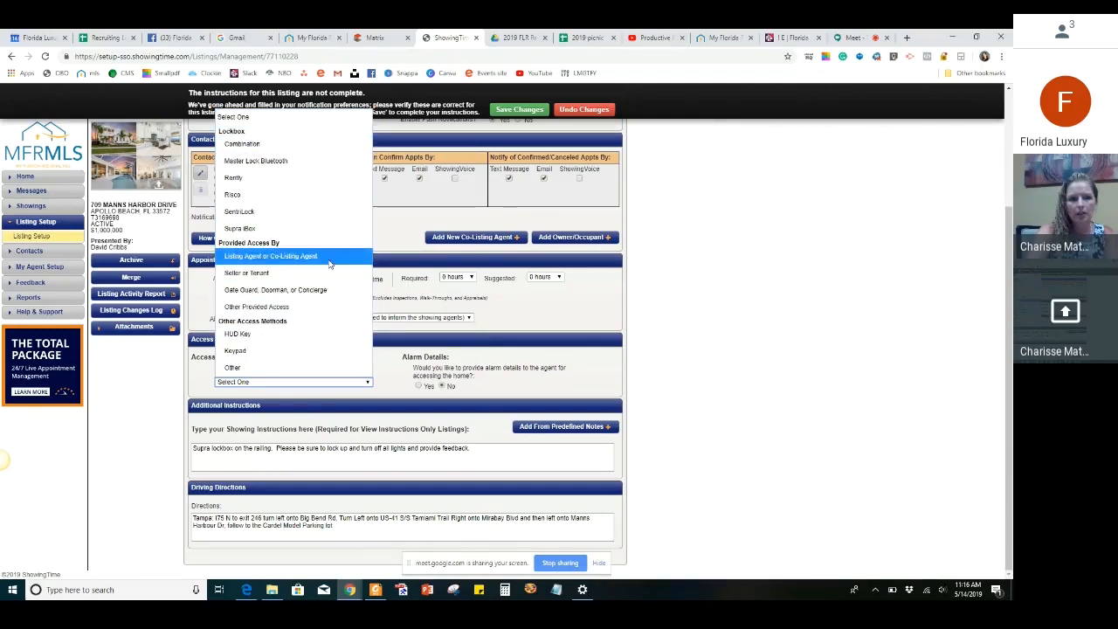
click(322, 229)
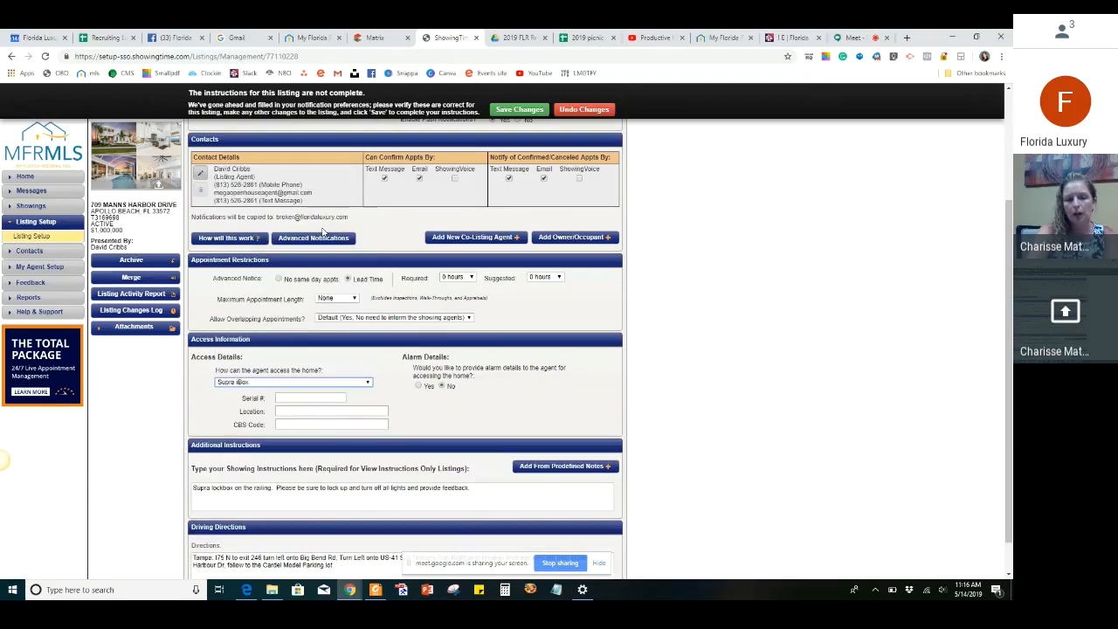
scroll(431, 432, down, 1)
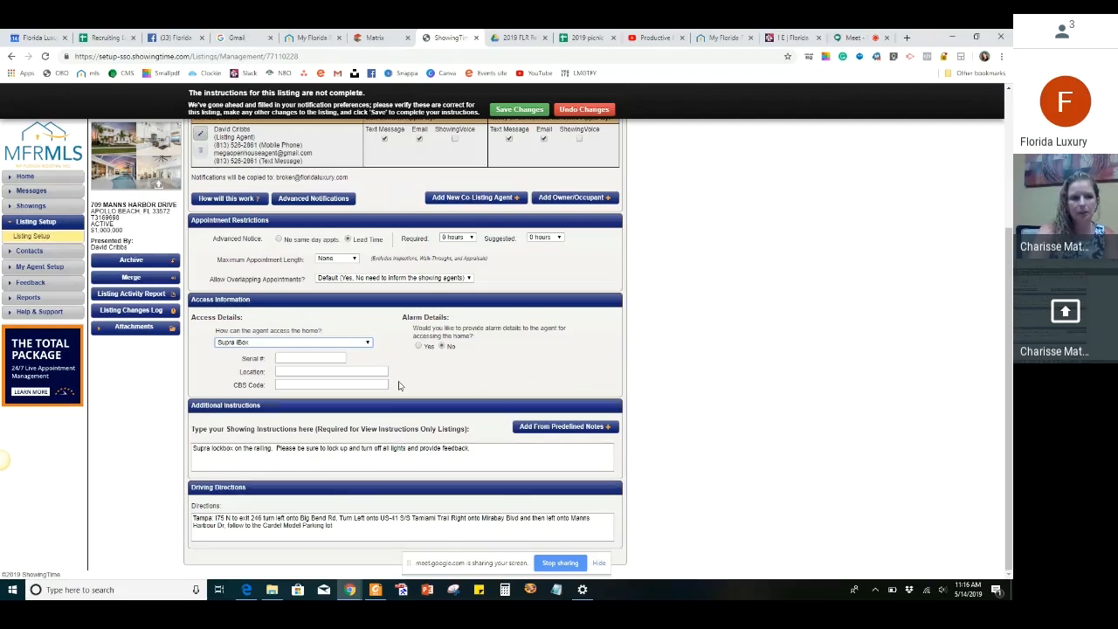
click(468, 451)
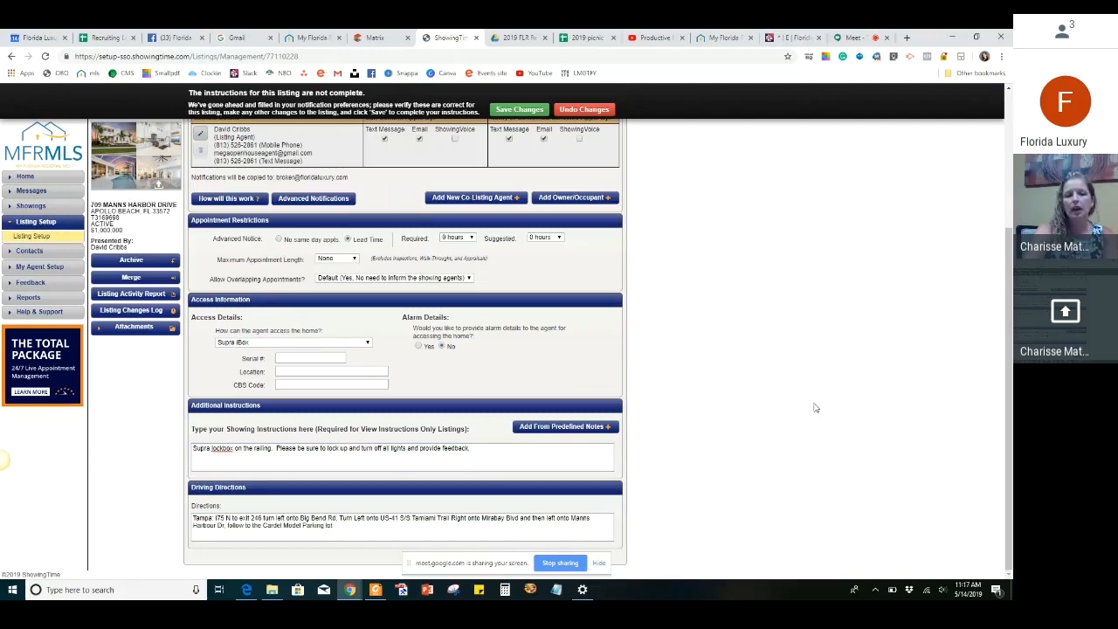
Return to the appointment settings and review the available appointment types without changing the selection
click(522, 110)
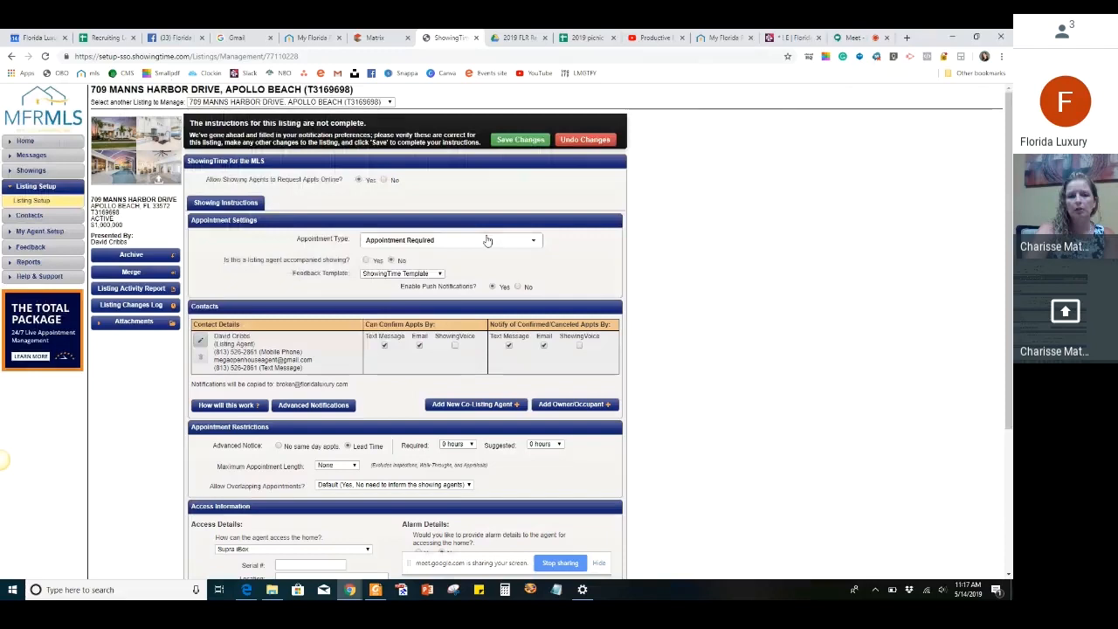
click(487, 241)
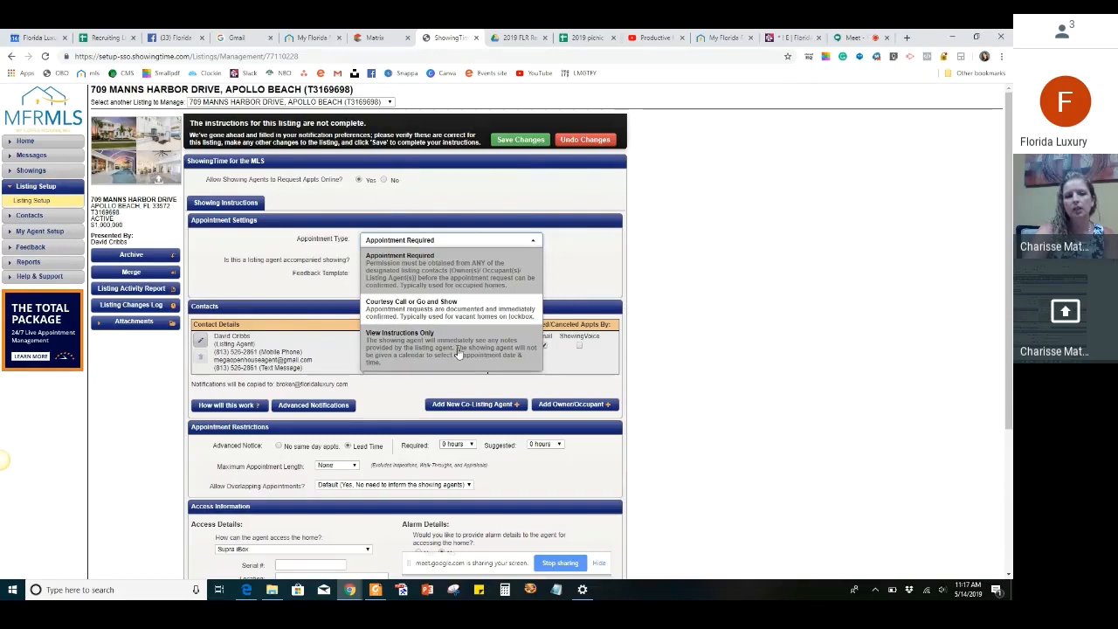
click(717, 280)
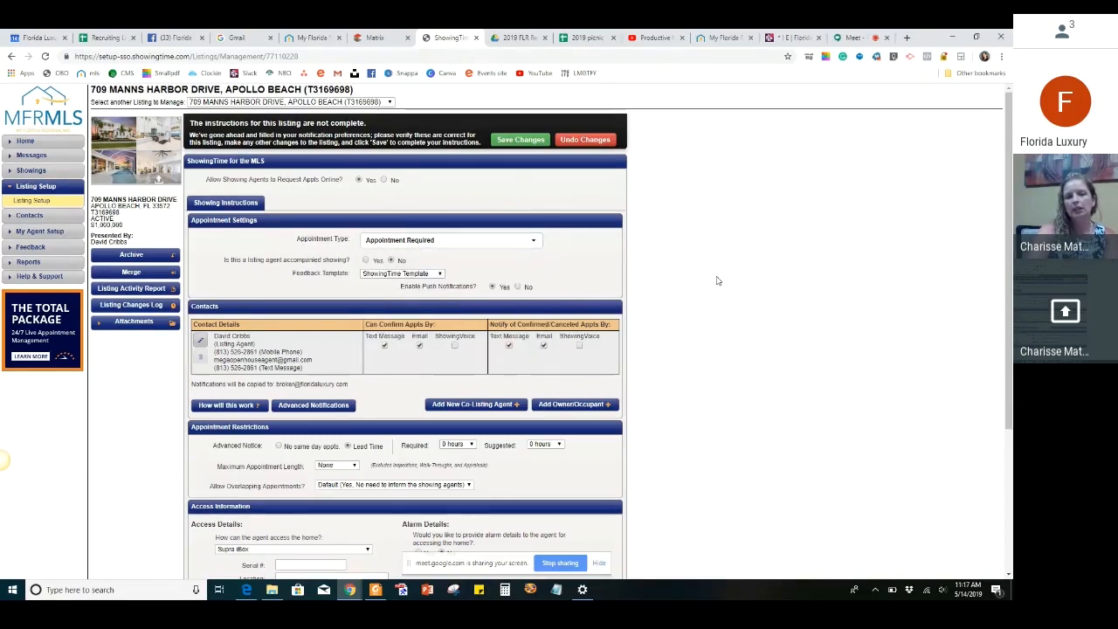